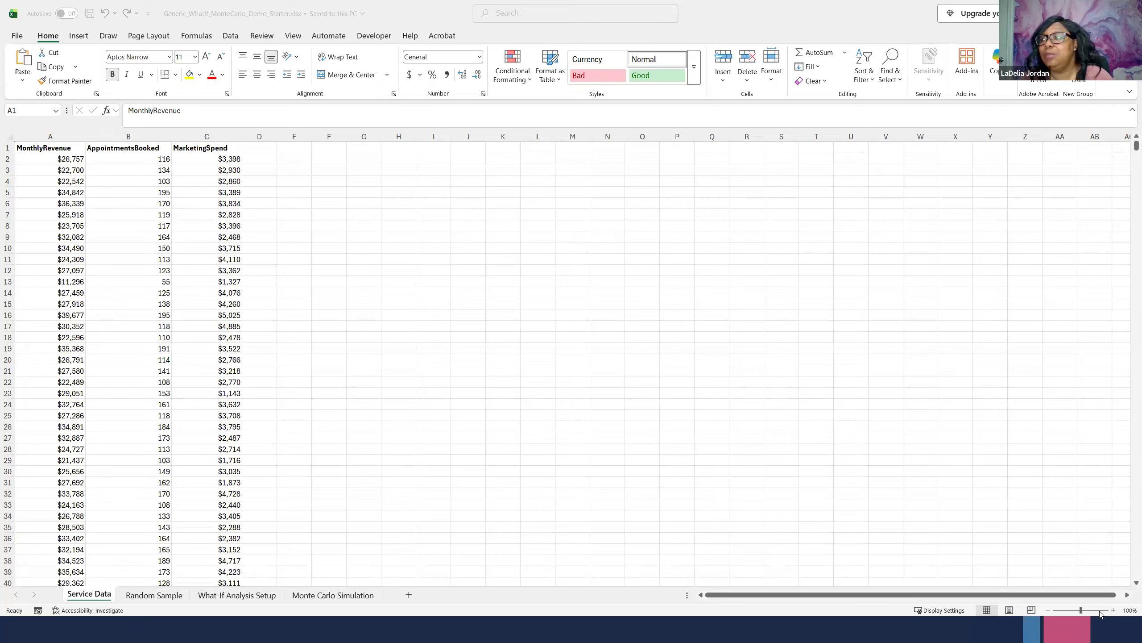
- Enter the header Rand in cell D1, beside the MarketingSpend column on the Service Data sheet
click(1114, 610)
click(1114, 610)
click(1114, 610)
click(1113, 610)
click(1114, 609)
click(1114, 610)
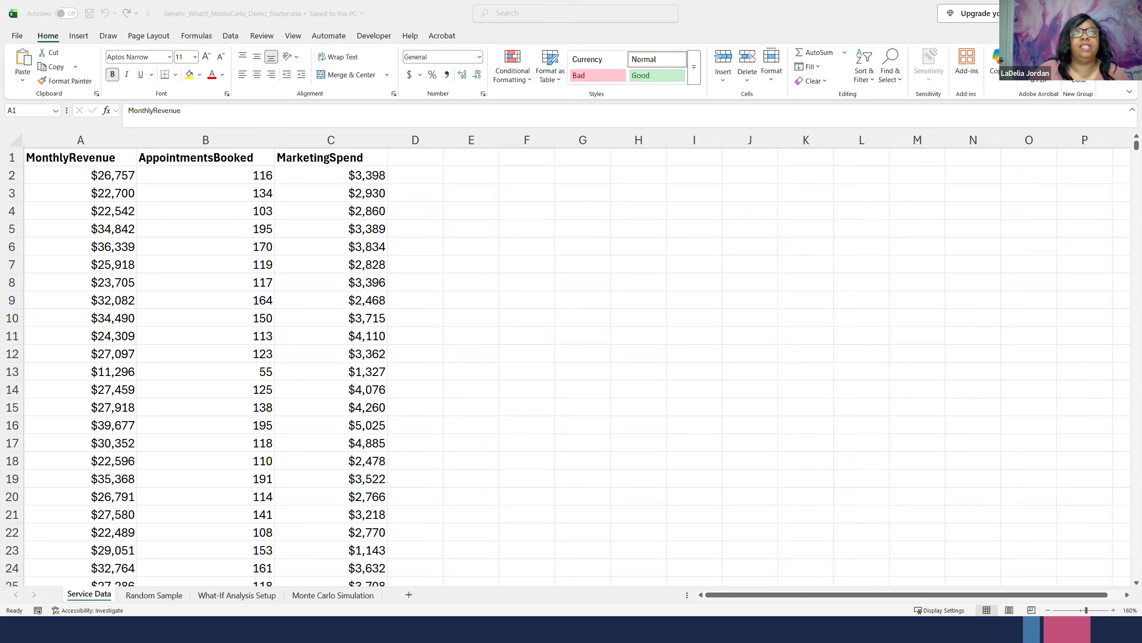
click(404, 156)
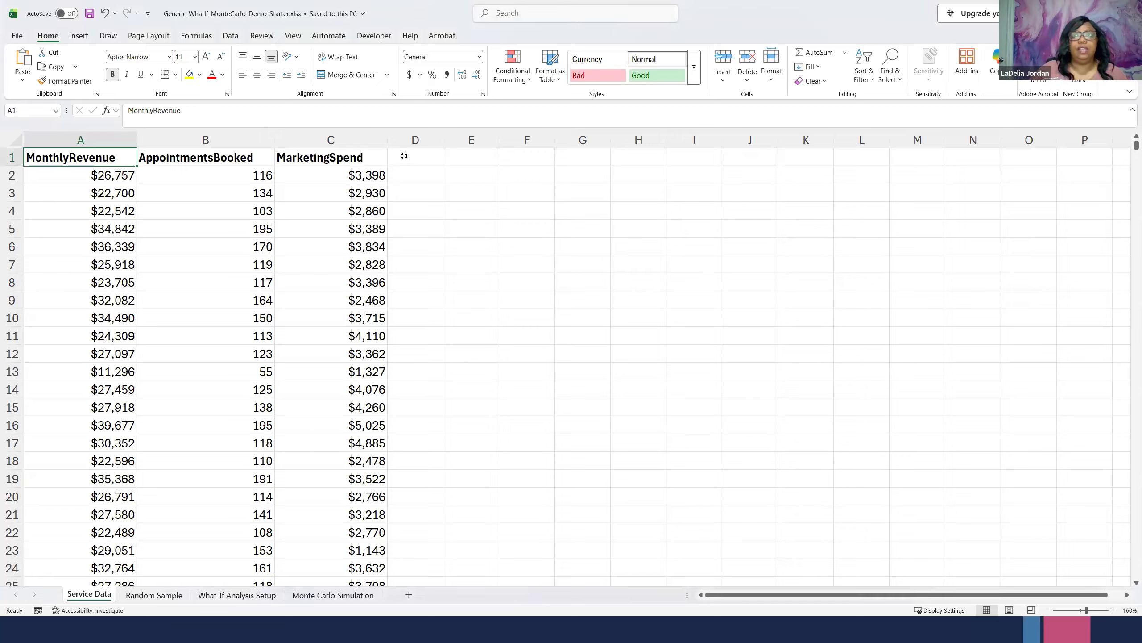
click(404, 156)
text(R)
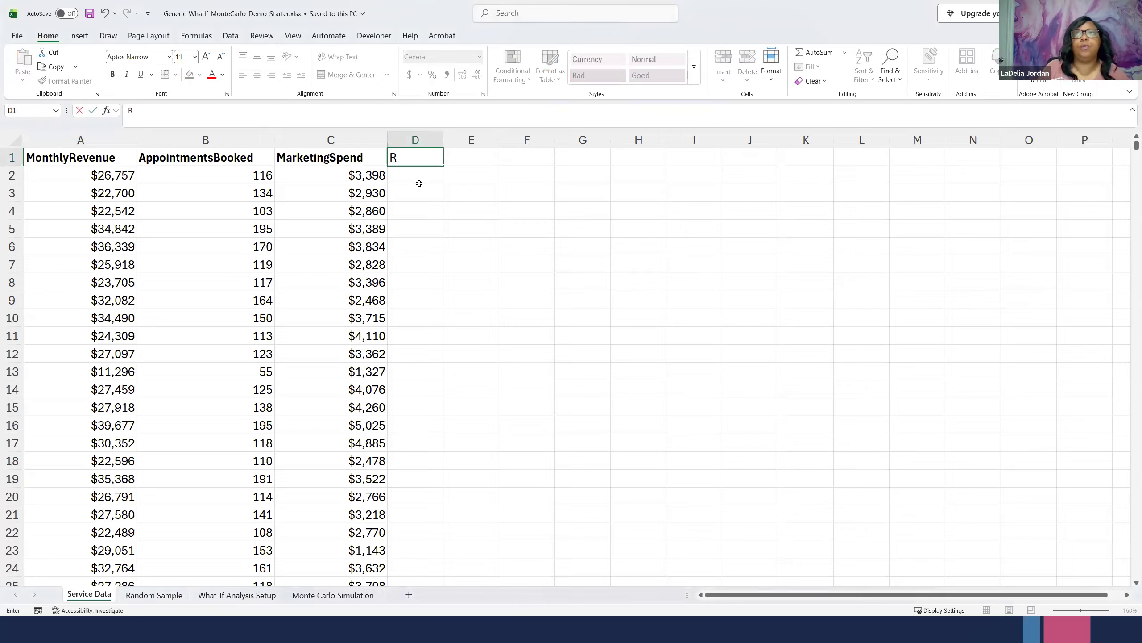
text(and)
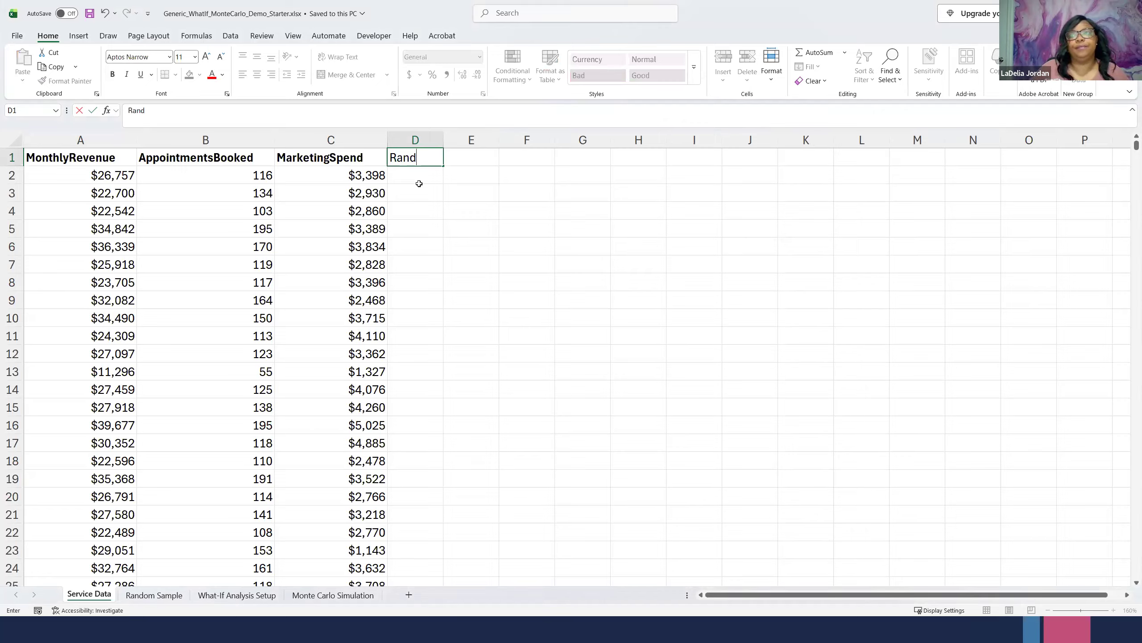
click(420, 180)
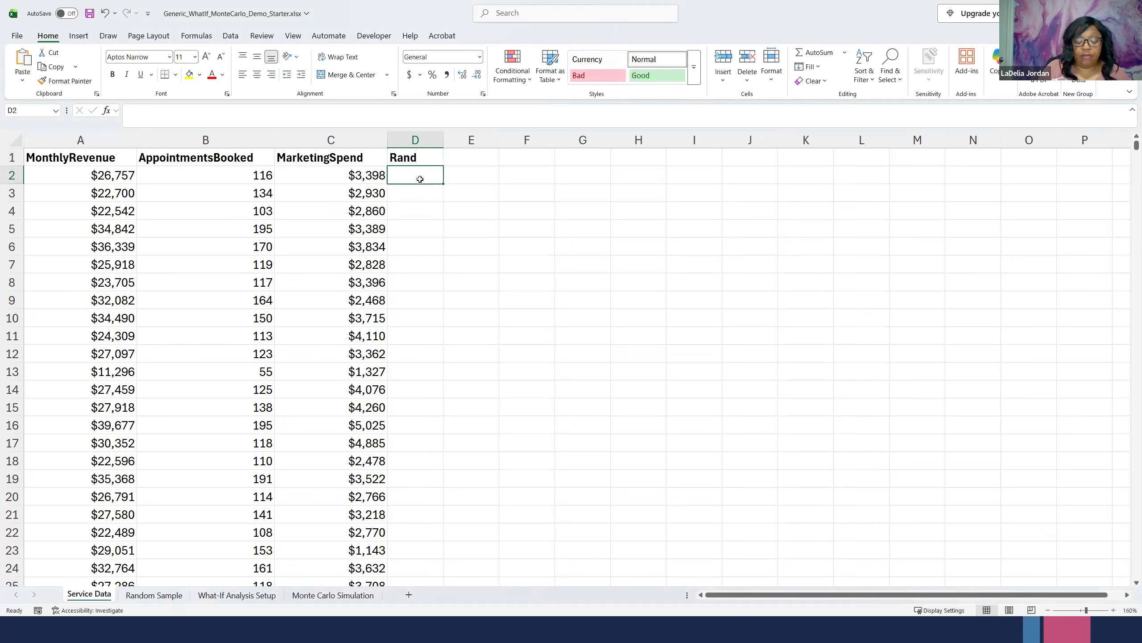
text(-)
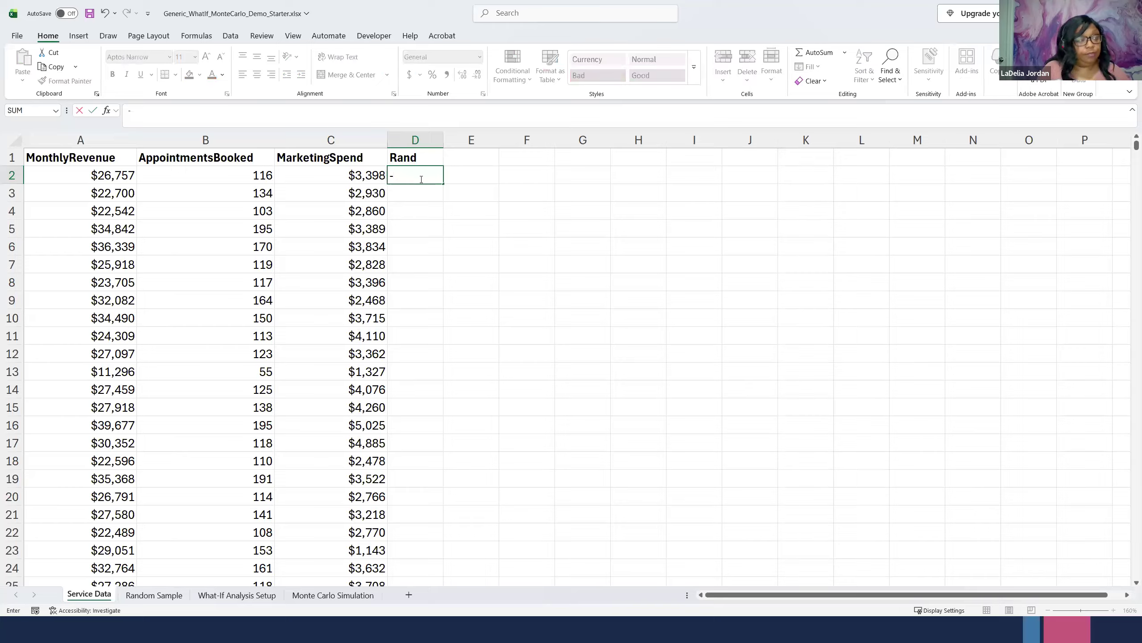
text(Rand)
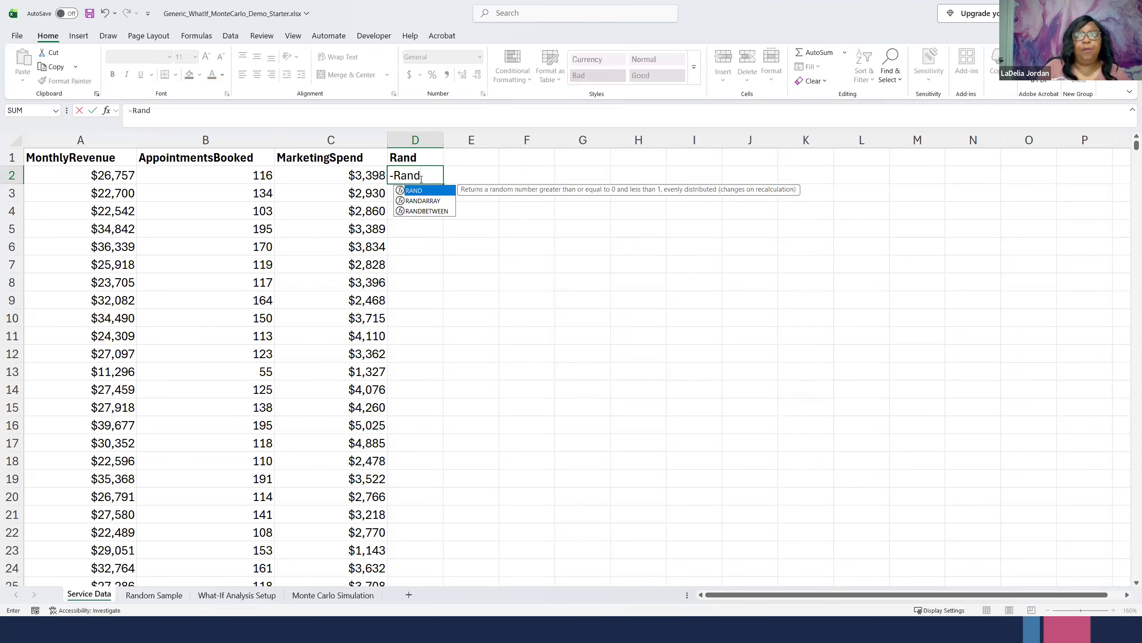
text(())
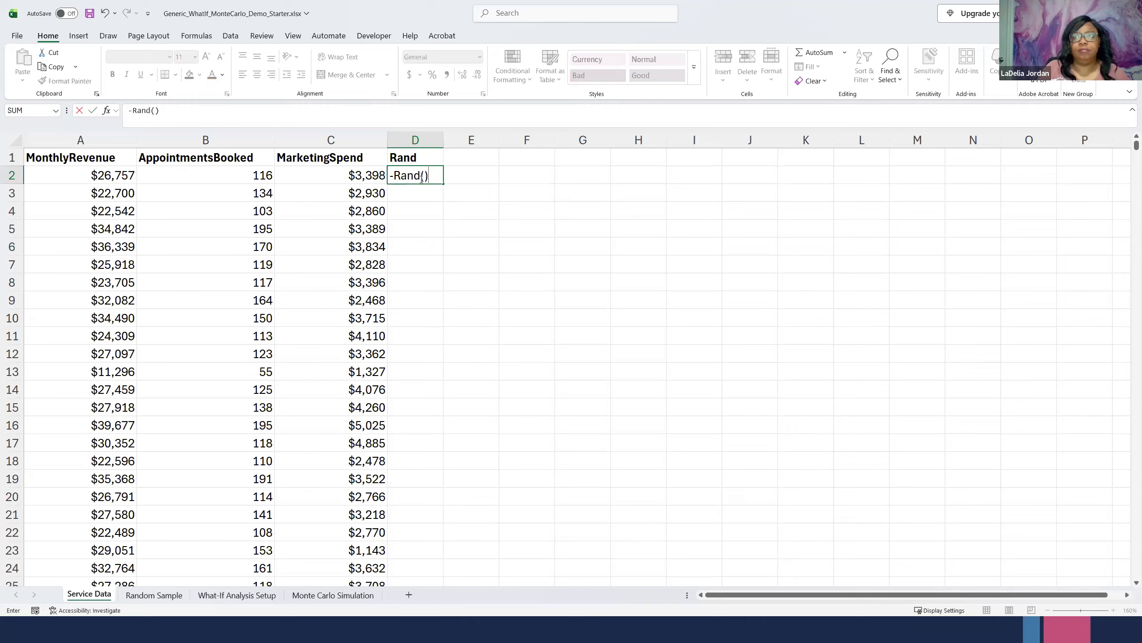
key(BackSpace)
key(BackSpace)
key(BackSpace)
key(BackSpace)
key(BackSpace)
key(BackSpace)
key(BackSpace)
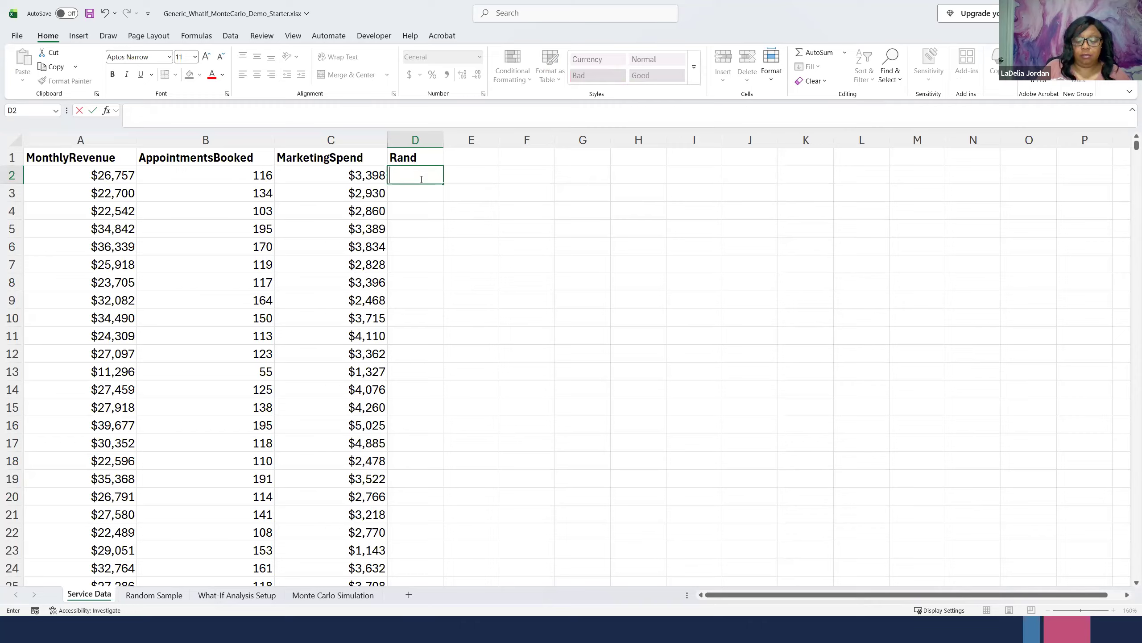
- Enter =RAND() in cell D2 and fill the formula down the Rand column to the last data row
text(=Rand)
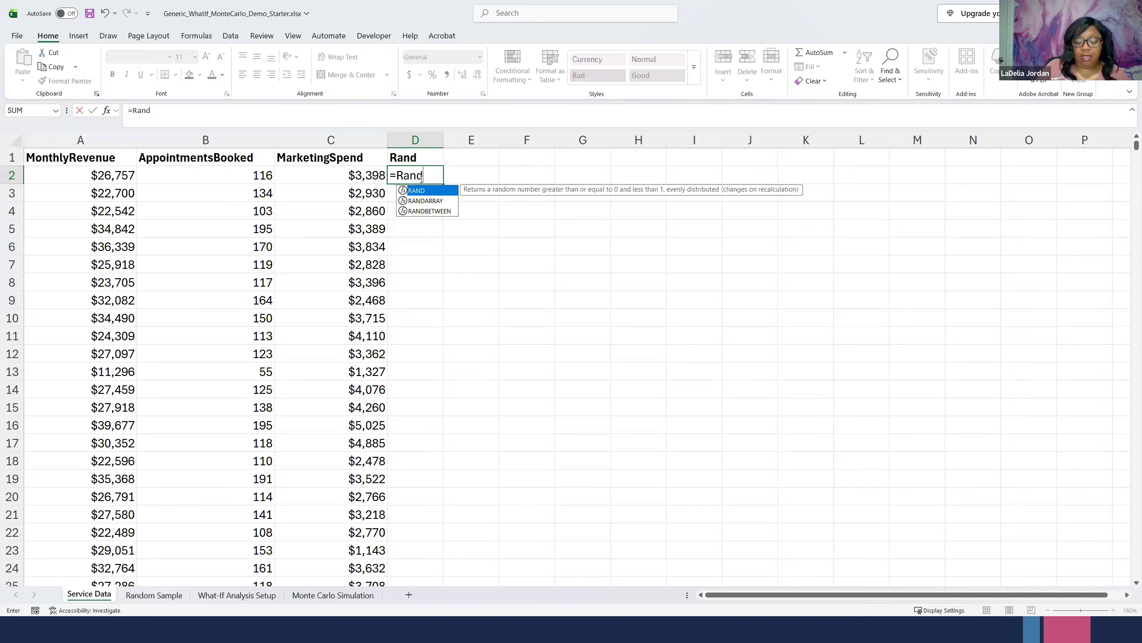
text(())
key(Return)
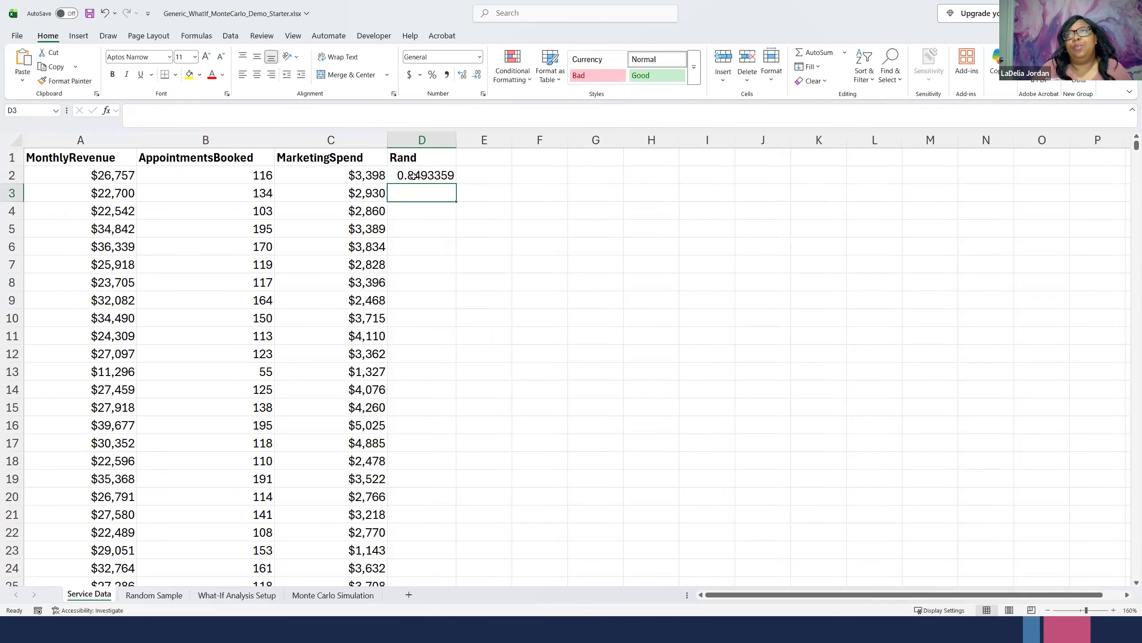
click(442, 176)
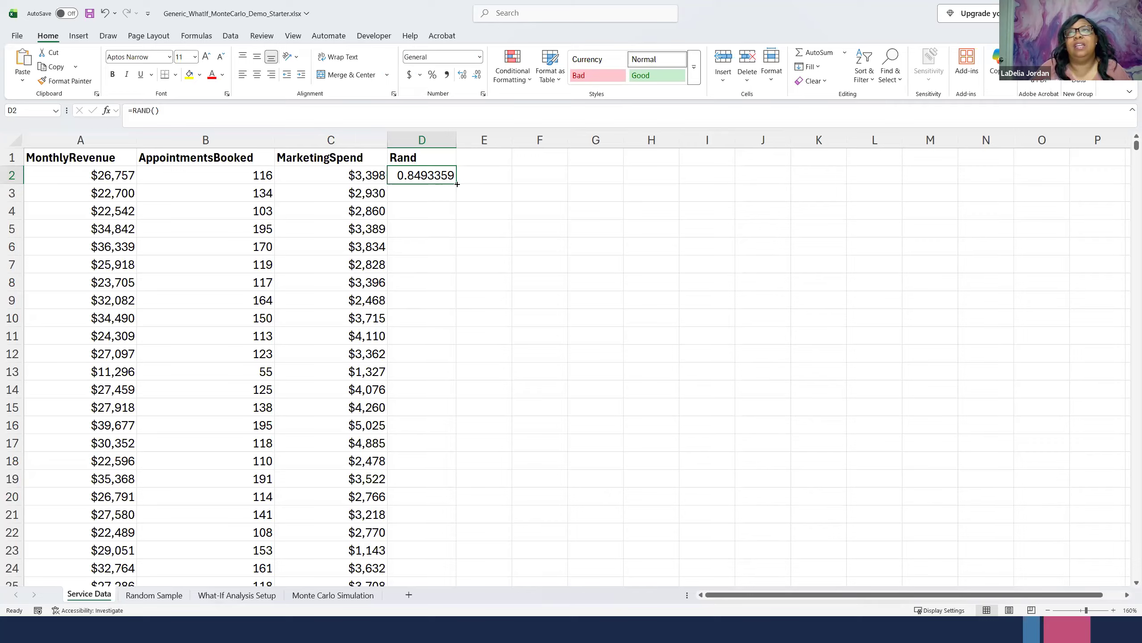
double_click(457, 184)
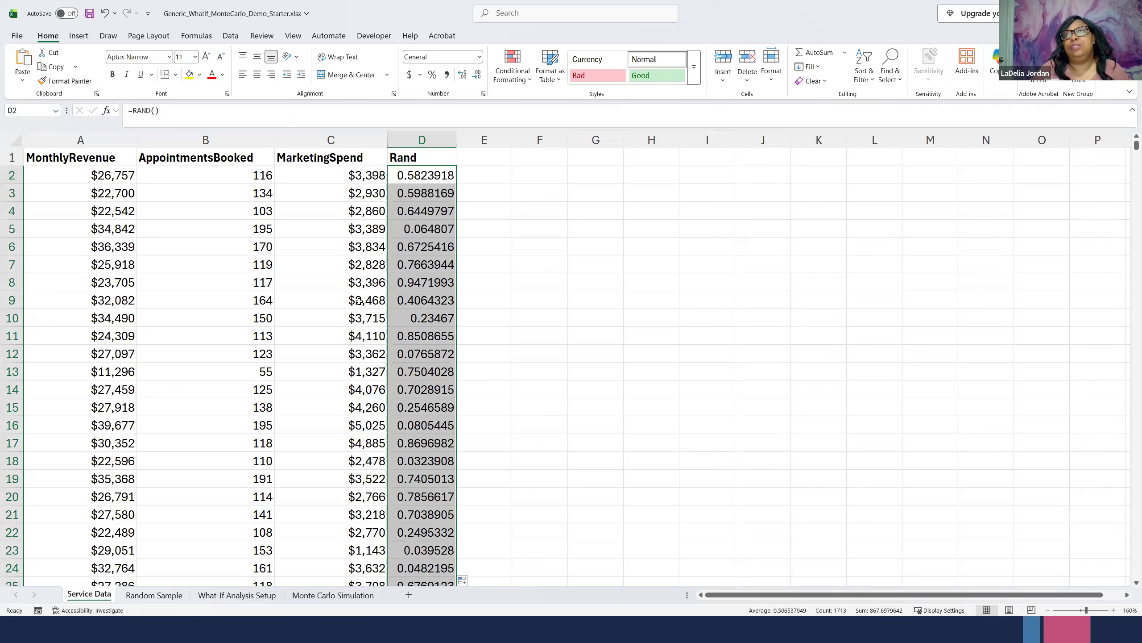
click(395, 175)
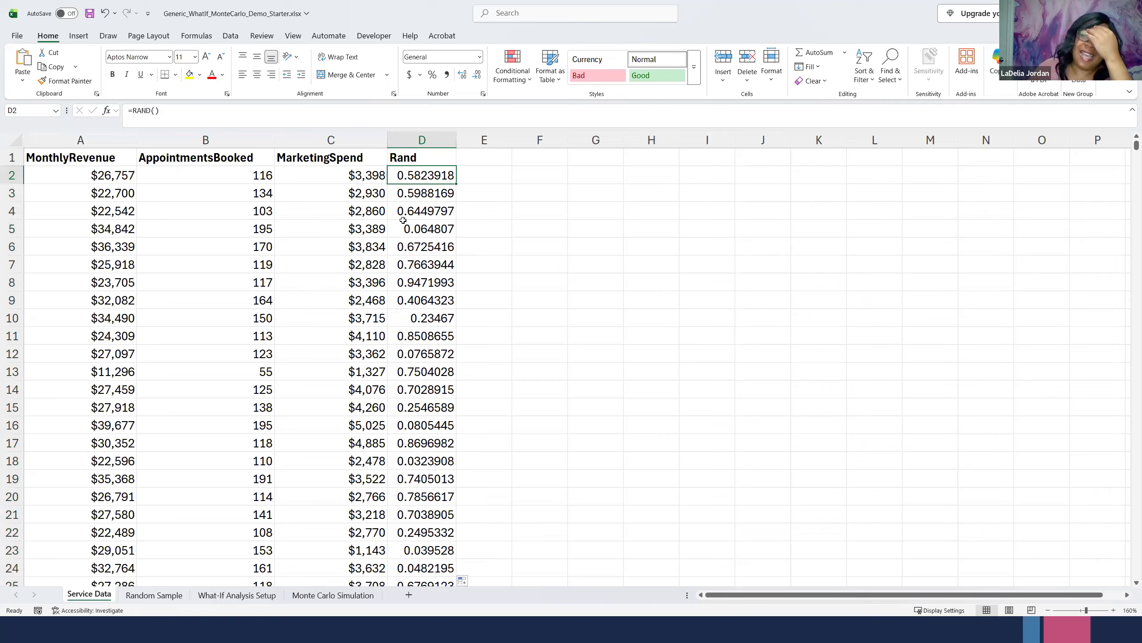
- Copy the whole Rand column D and paste it as values only into column E
click(418, 135)
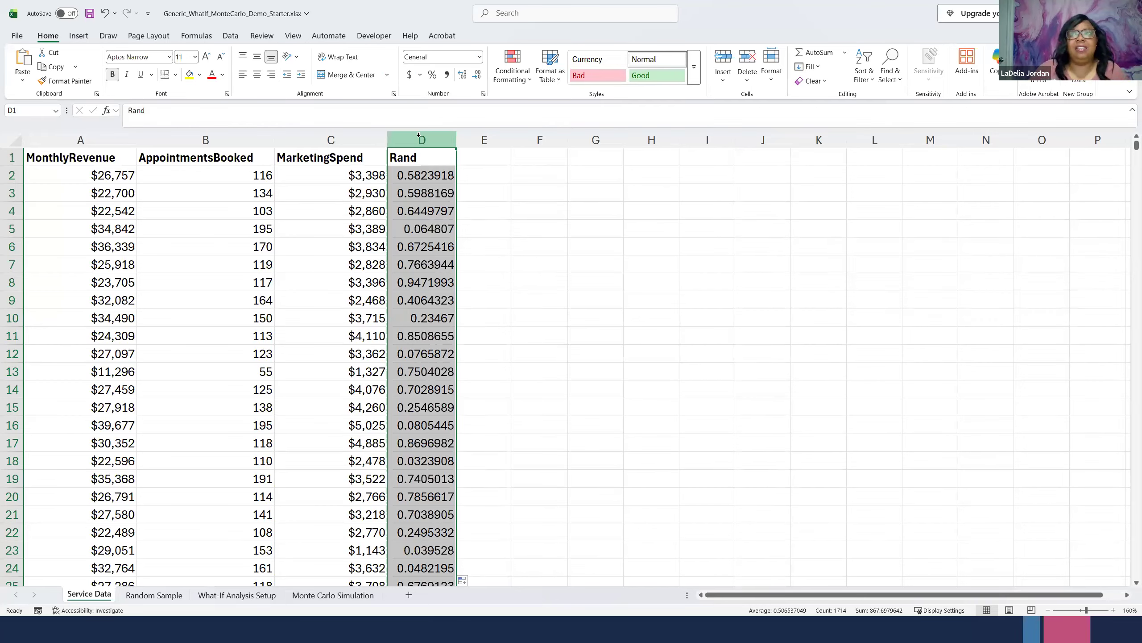
key(ctrl+c)
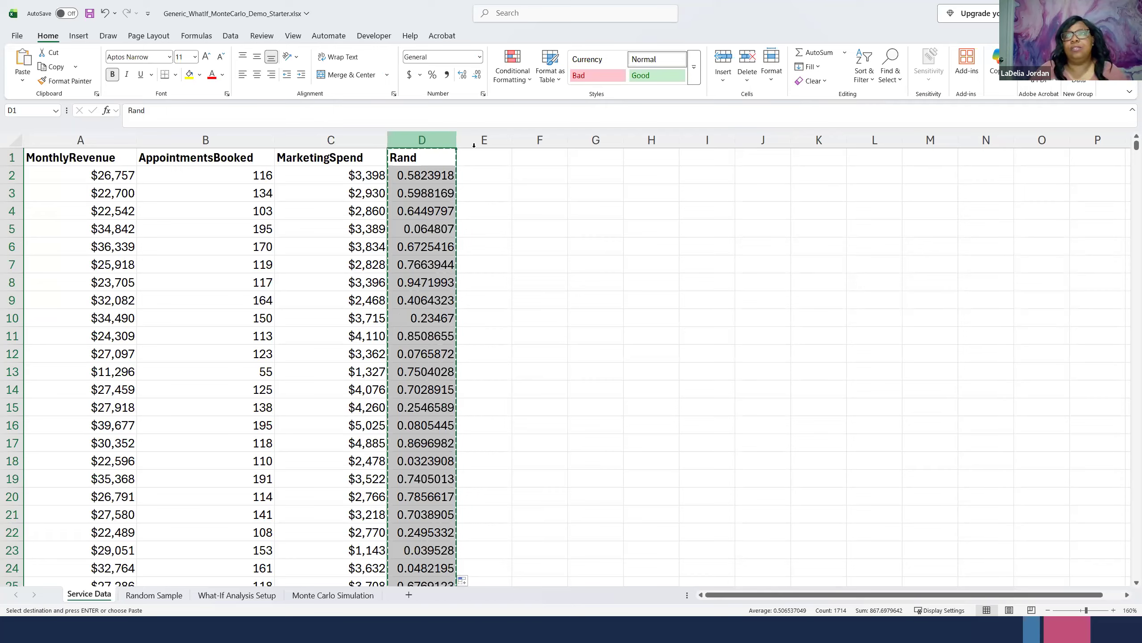
click(476, 140)
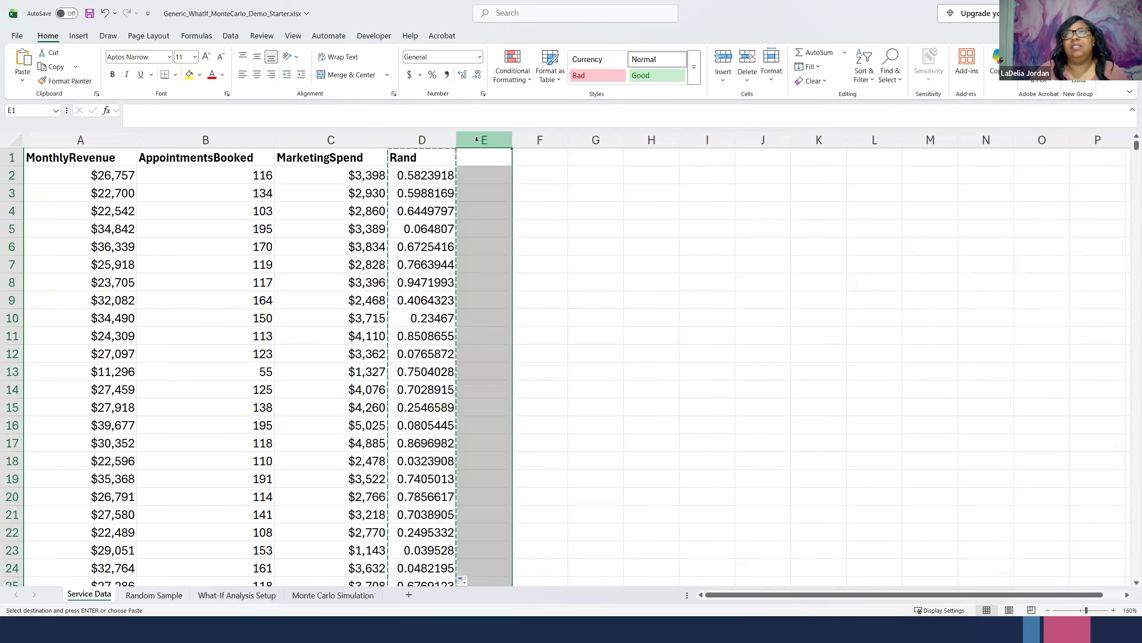
right_click(477, 143)
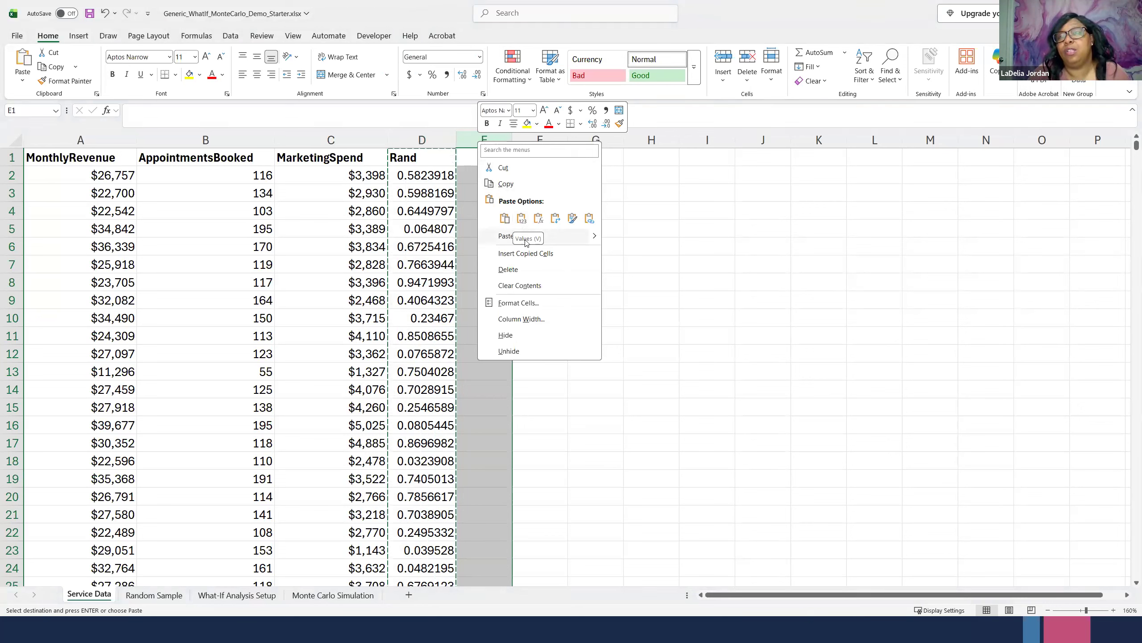
click(521, 218)
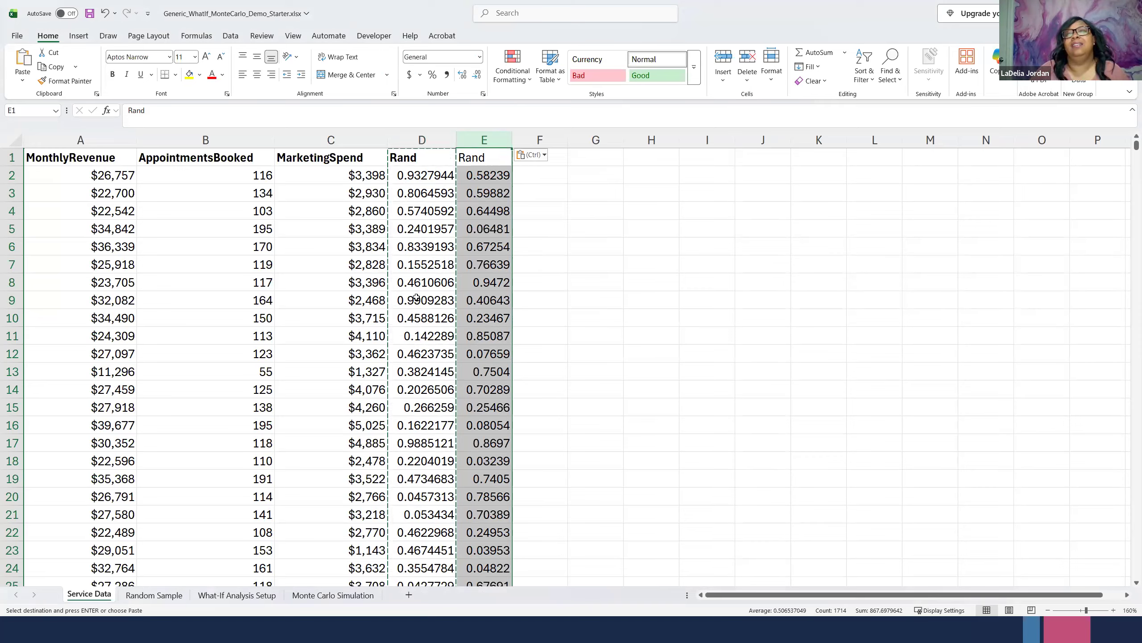
click(420, 208)
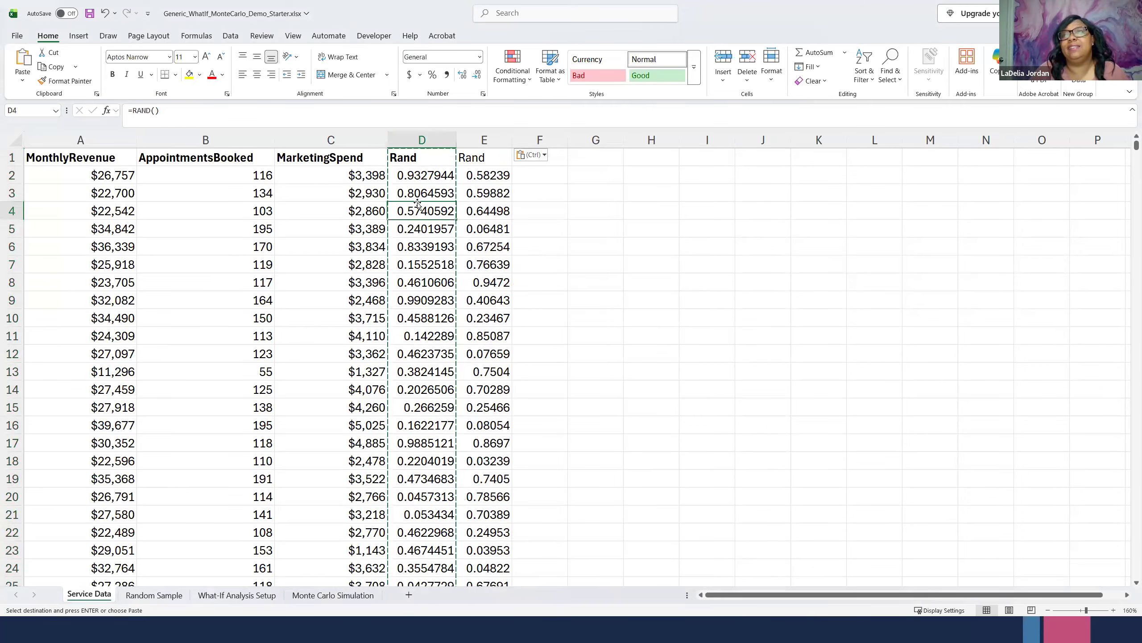
drag(491, 178, 531, 430)
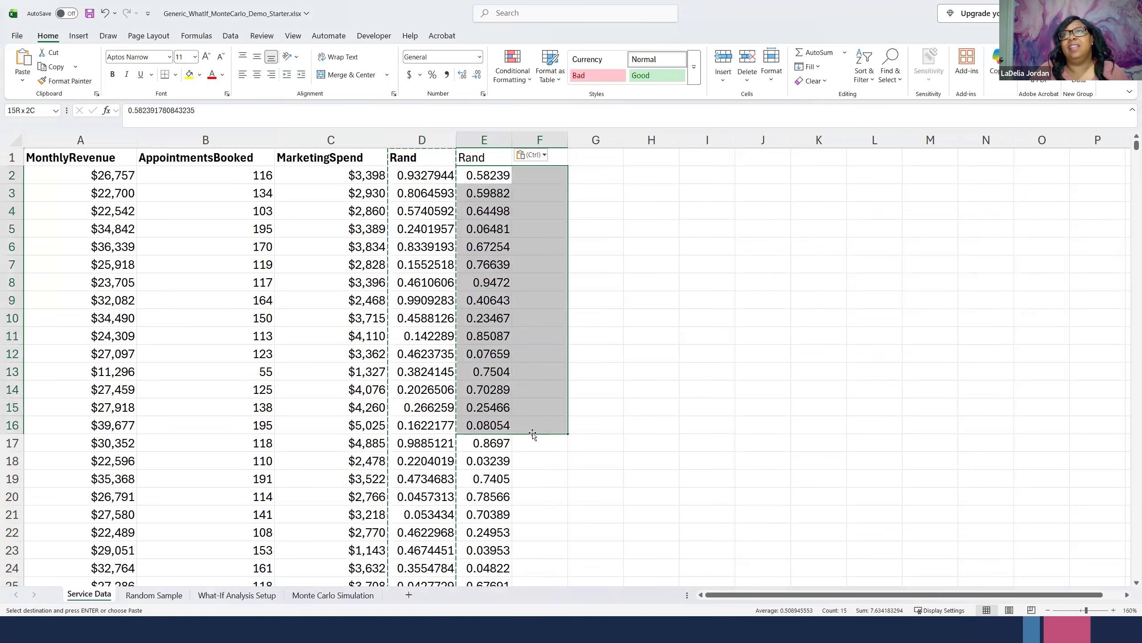
key(Left)
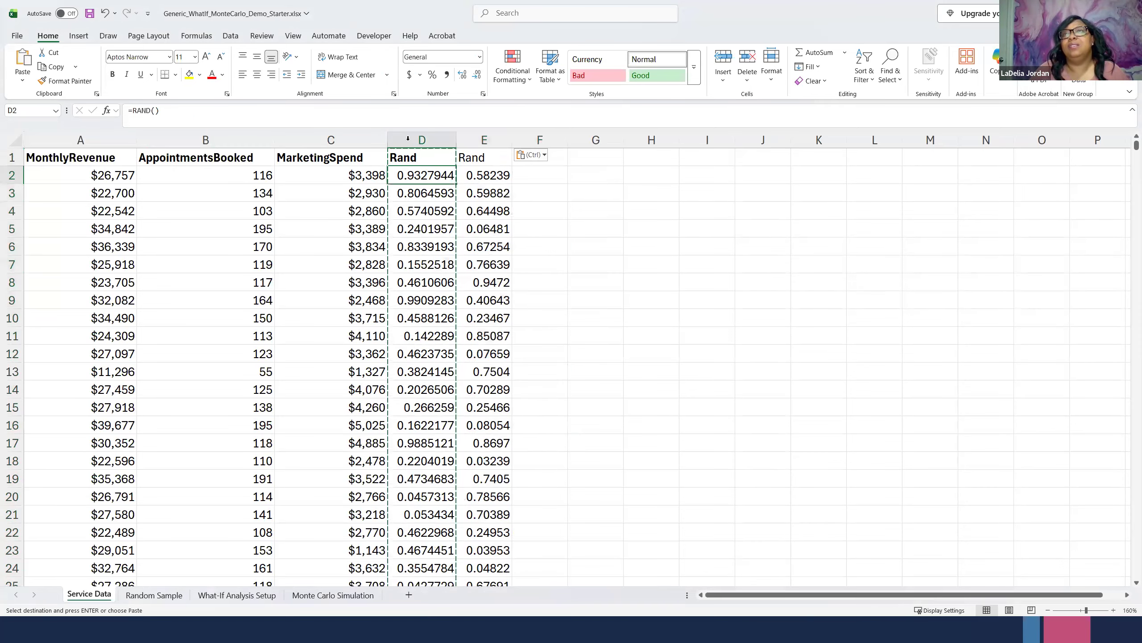
- Clear the formula-based Rand column D and delete the column, keeping the pasted values
click(408, 138)
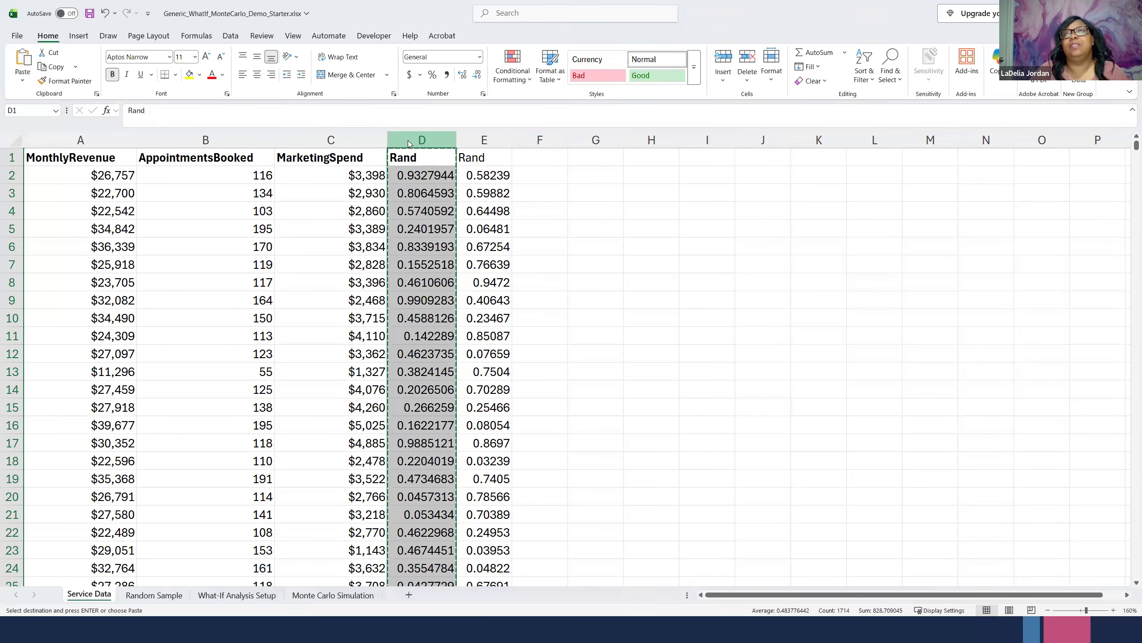
right_click(407, 139)
click(445, 284)
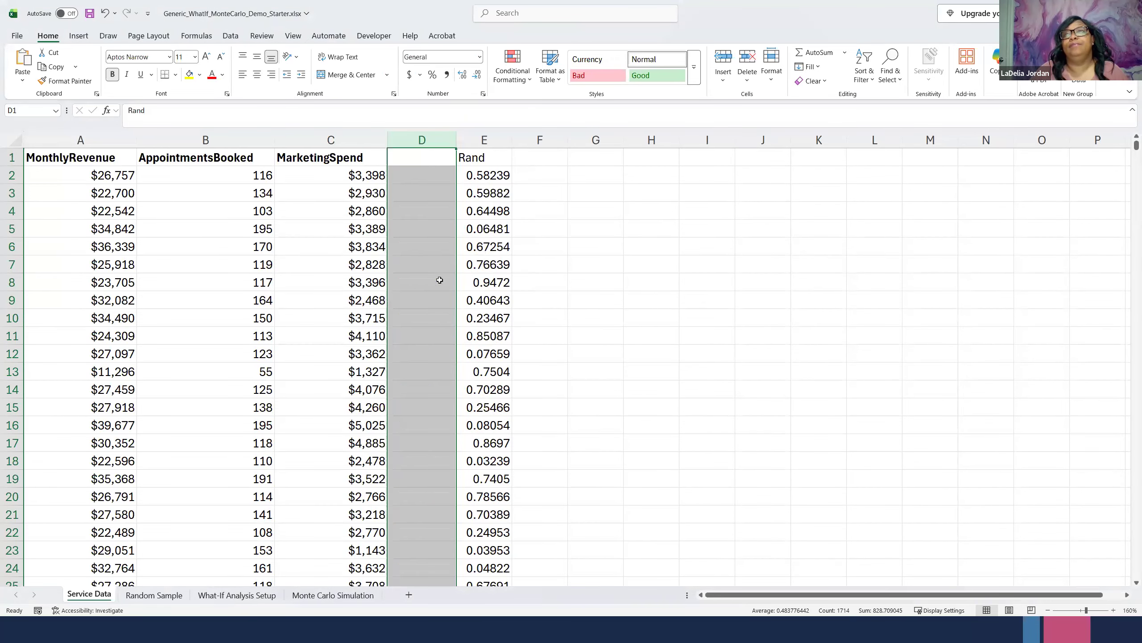
right_click(425, 139)
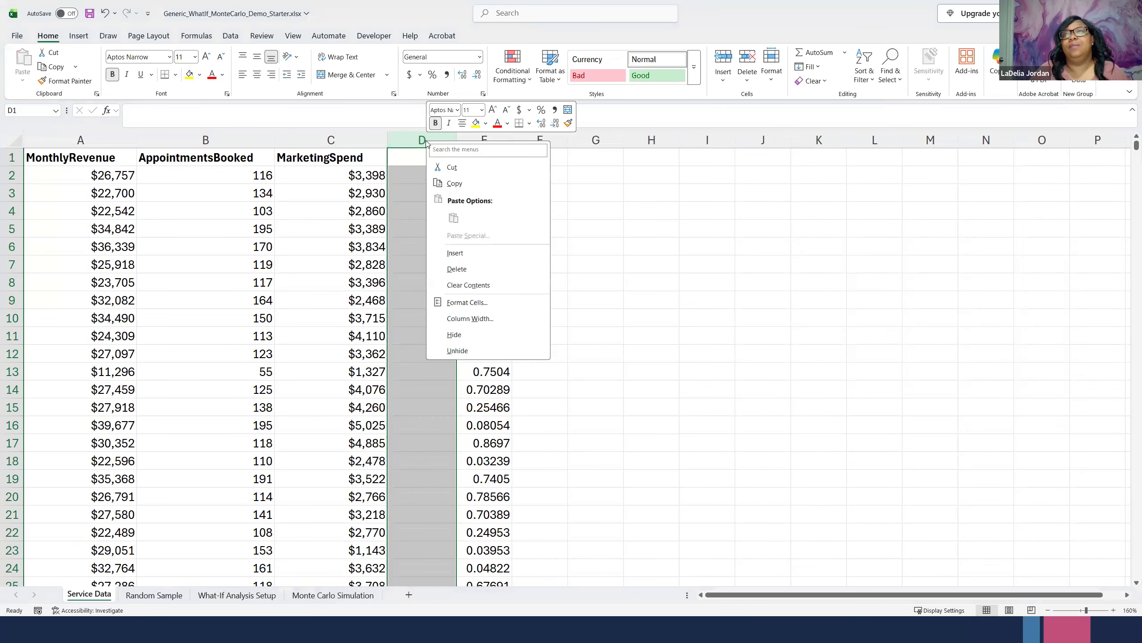
click(455, 269)
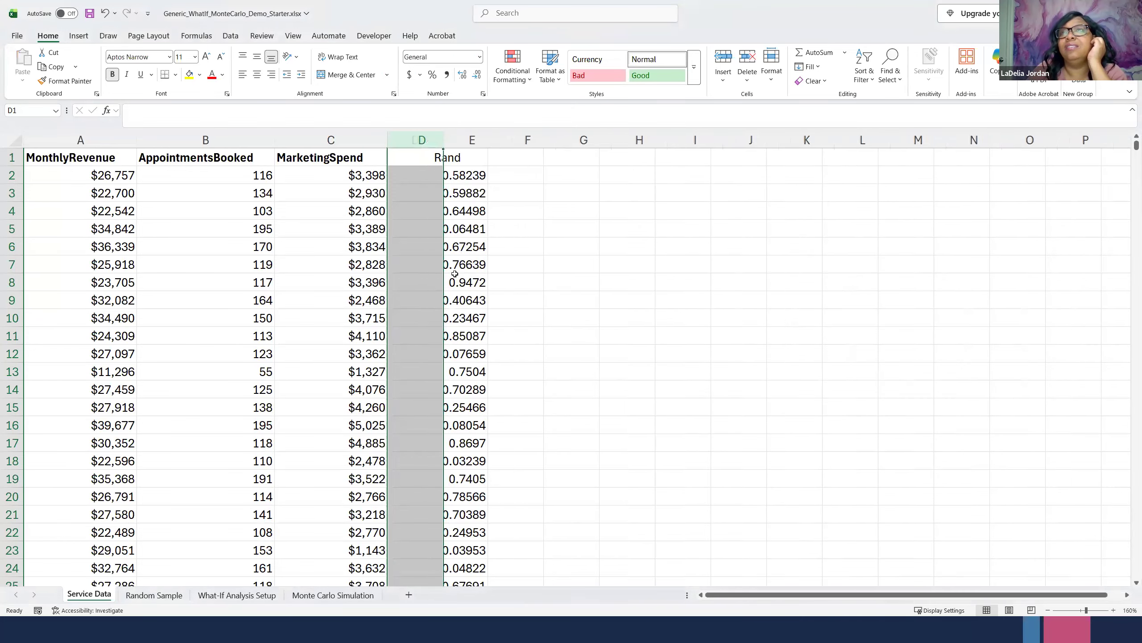
click(433, 243)
click(413, 177)
click(423, 246)
click(420, 351)
- Sort the data in columns A to D by the Rand cell values, smallest to largest, treating row 1 as headers
click(82, 171)
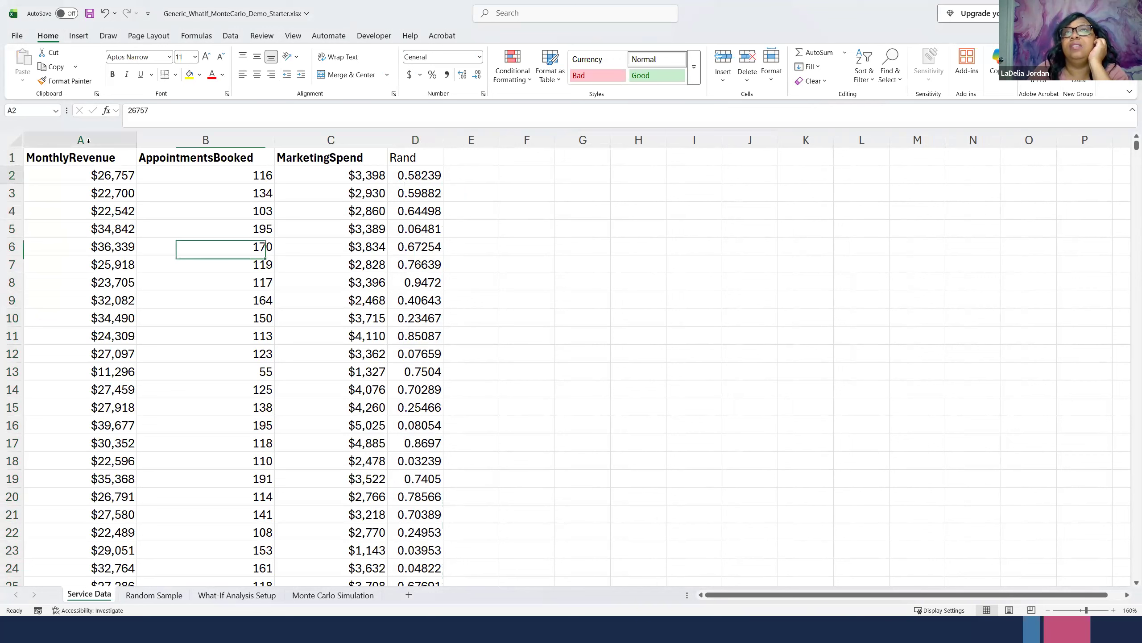
click(80, 157)
drag(80, 140, 388, 133)
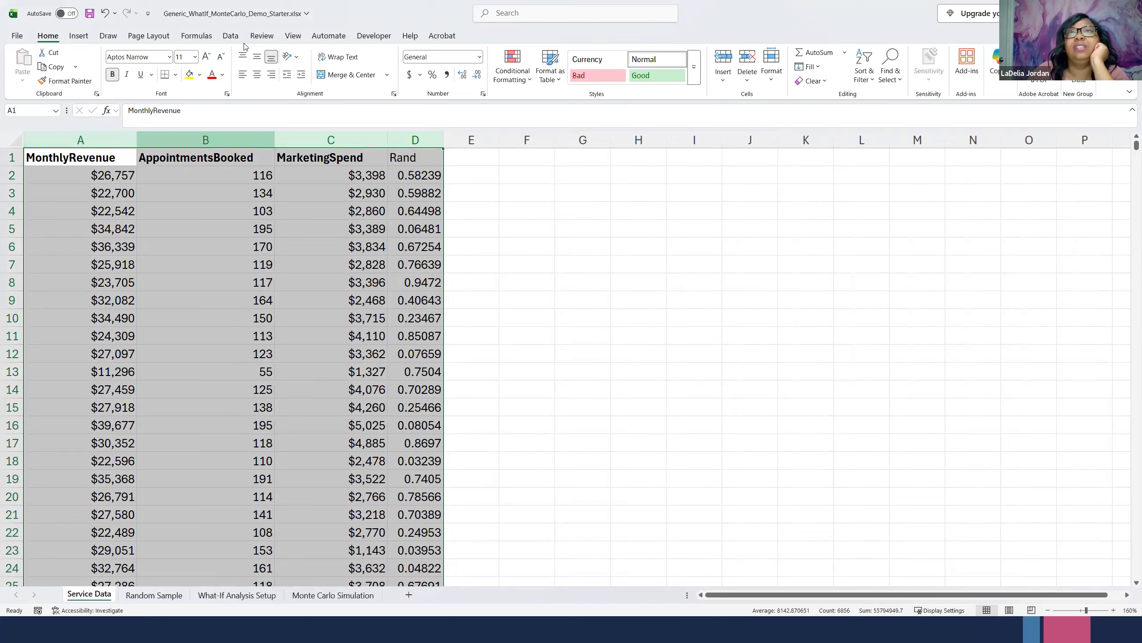
click(231, 36)
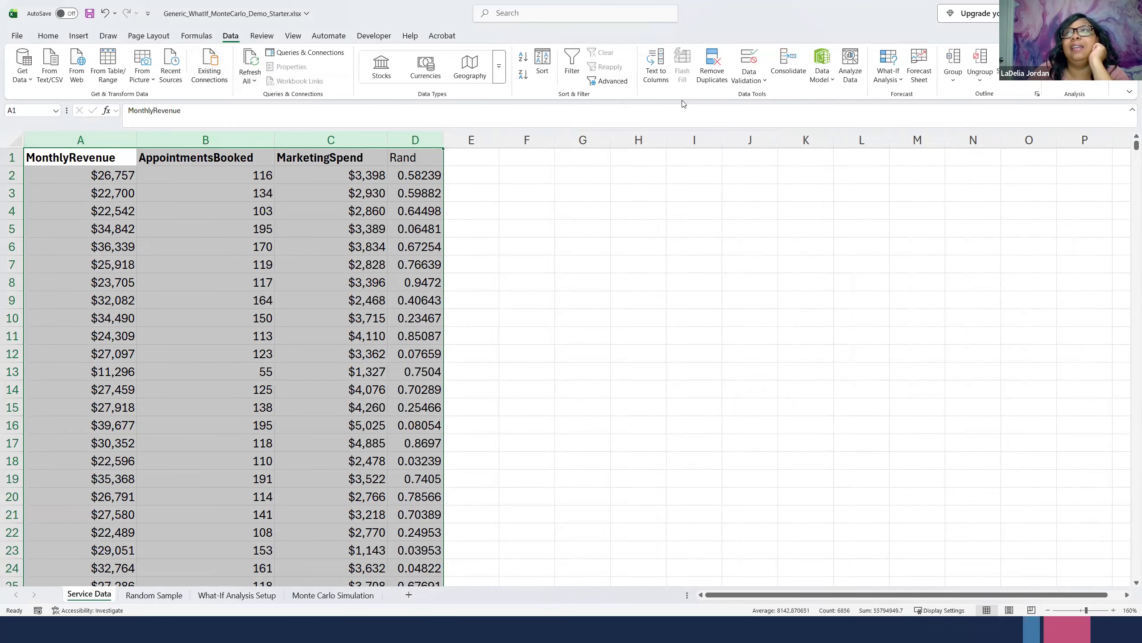
click(549, 71)
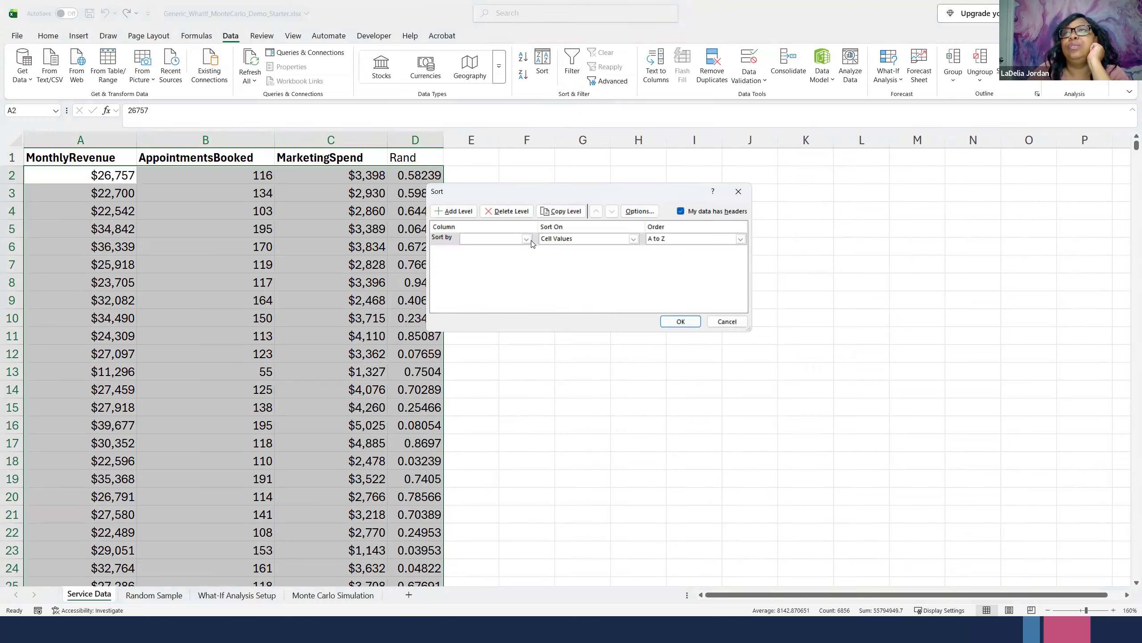
click(527, 239)
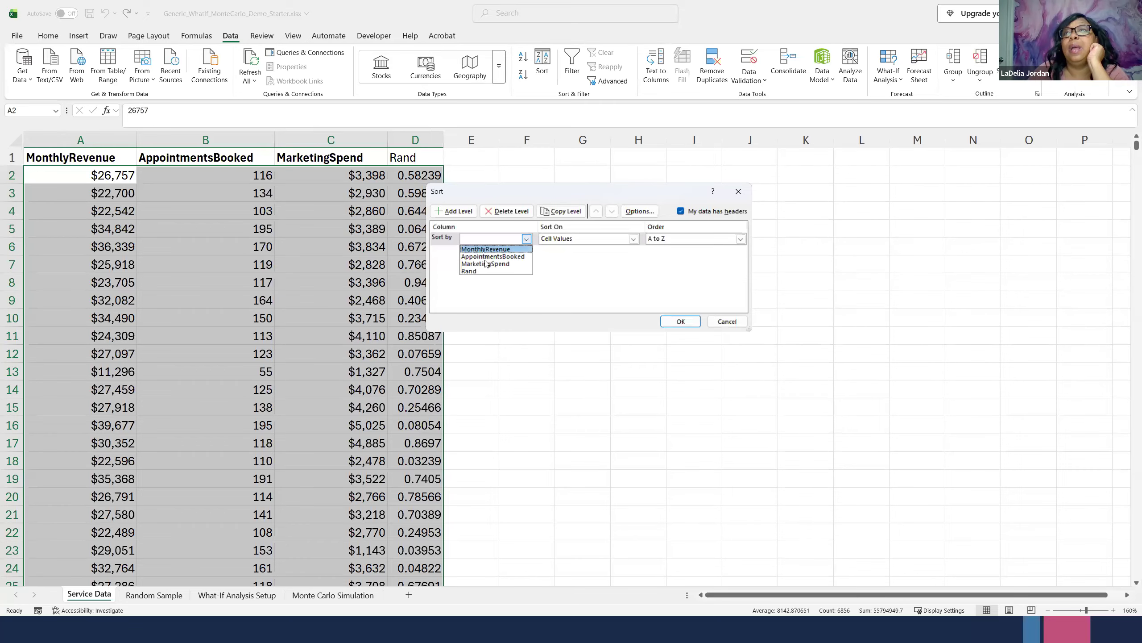
click(468, 271)
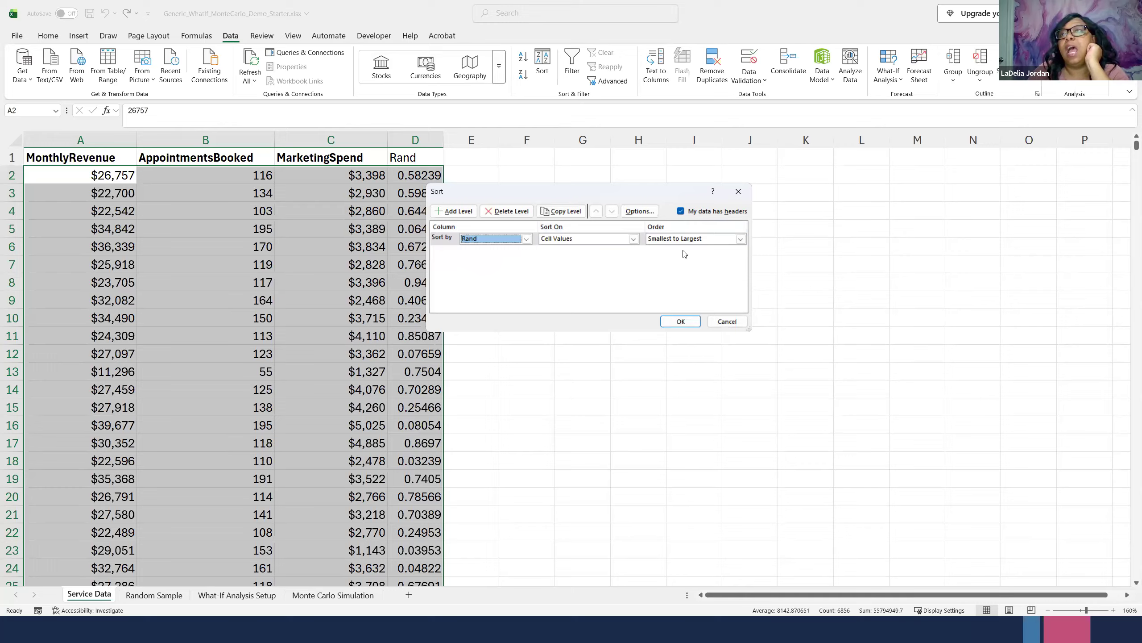
click(680, 321)
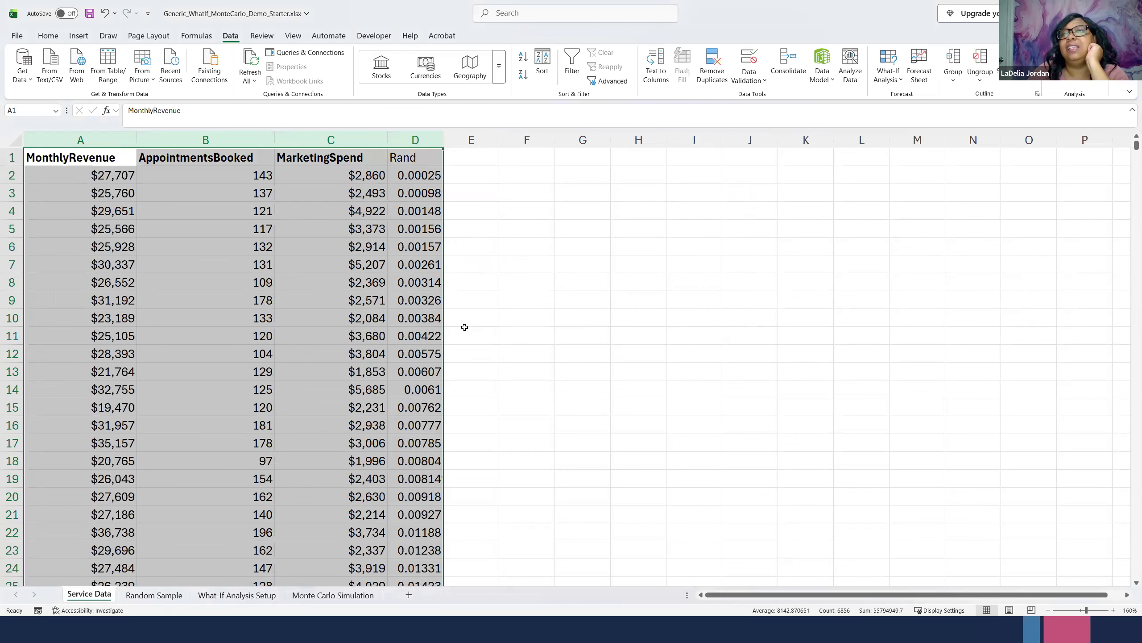
click(413, 260)
click(419, 191)
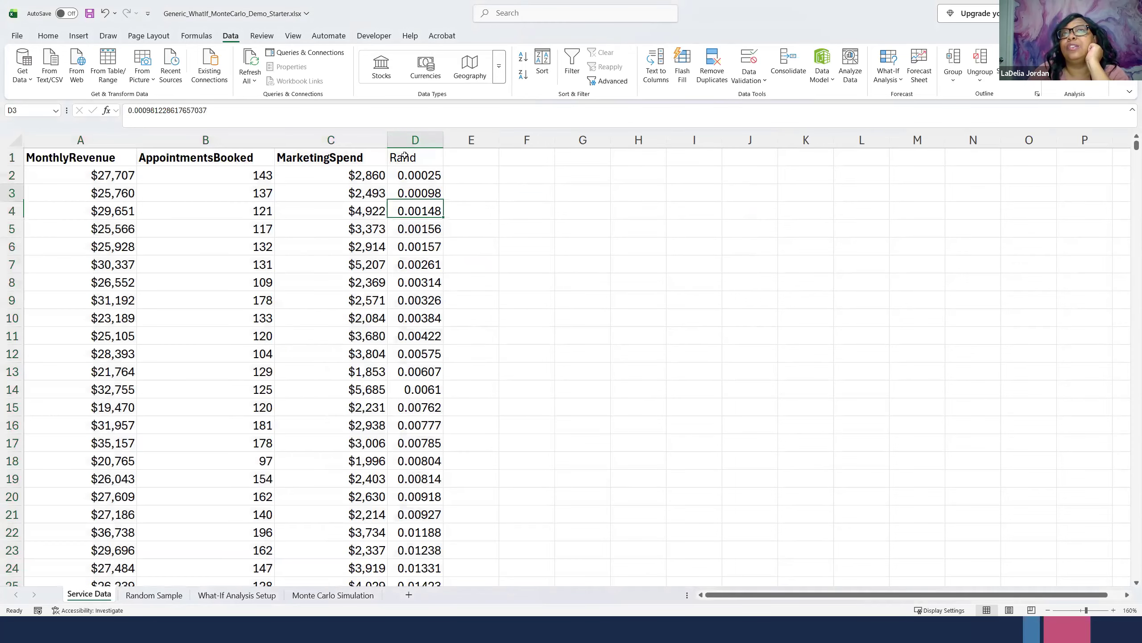
click(407, 173)
click(411, 247)
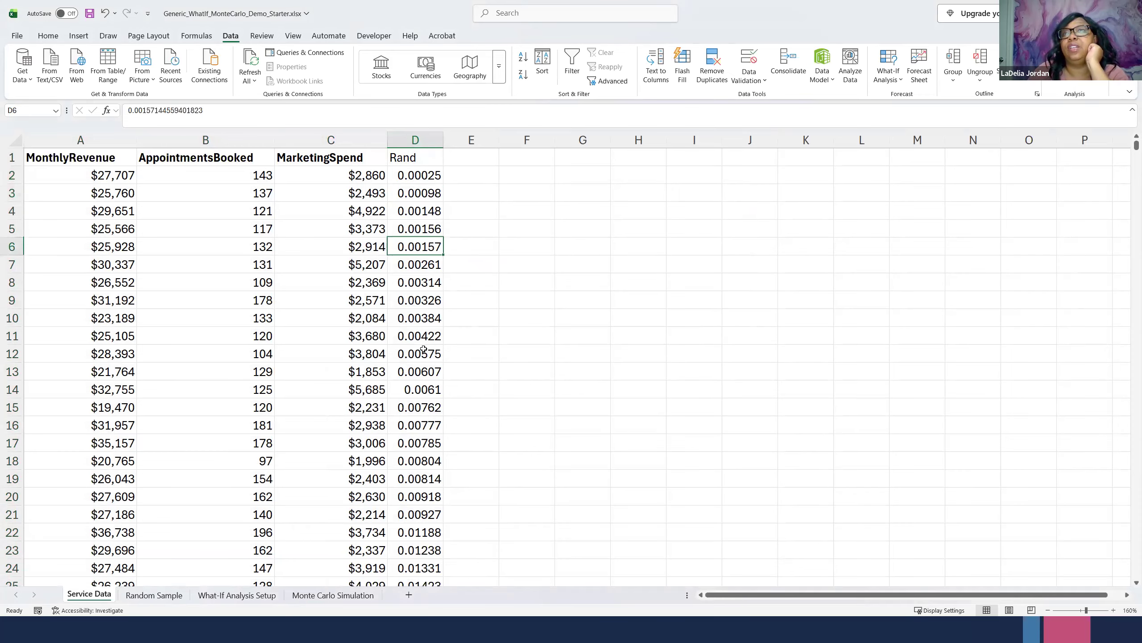
- Copy the header row and first 100 records of columns A to C, range A1:C101, on the Service Data sheet
click(431, 372)
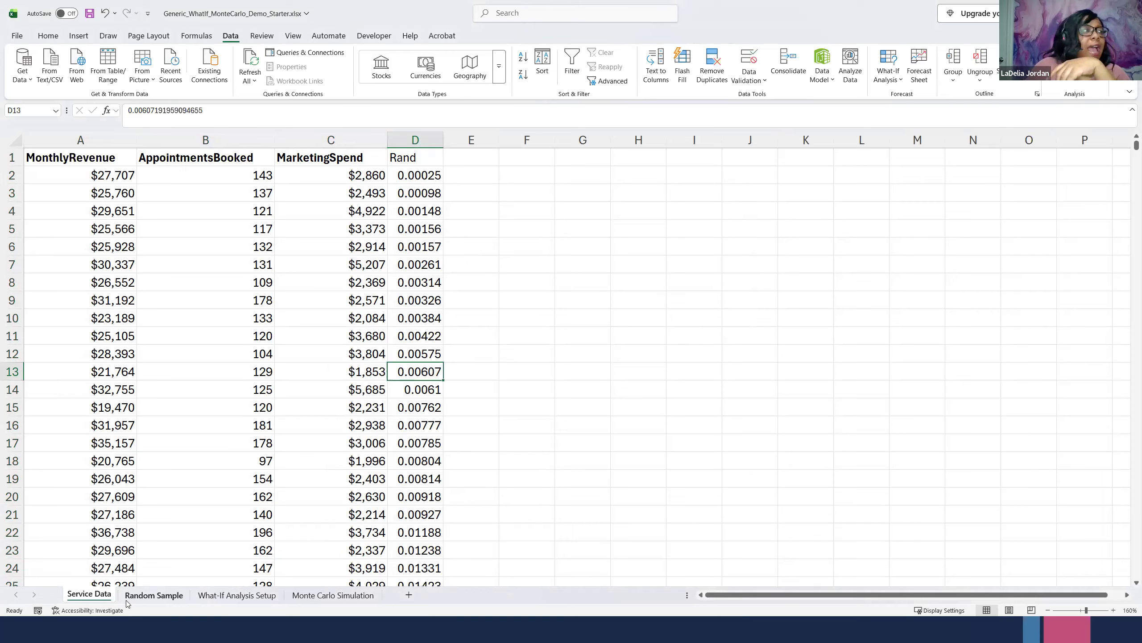
click(127, 223)
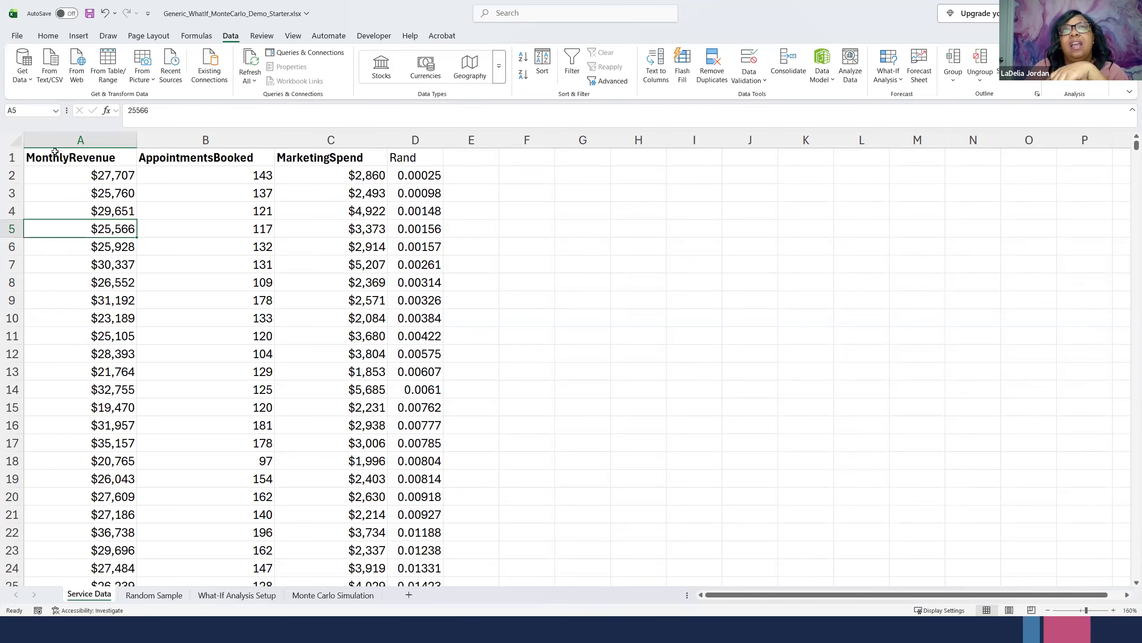
key(ctrl+Home)
drag(274, 163, 294, 263)
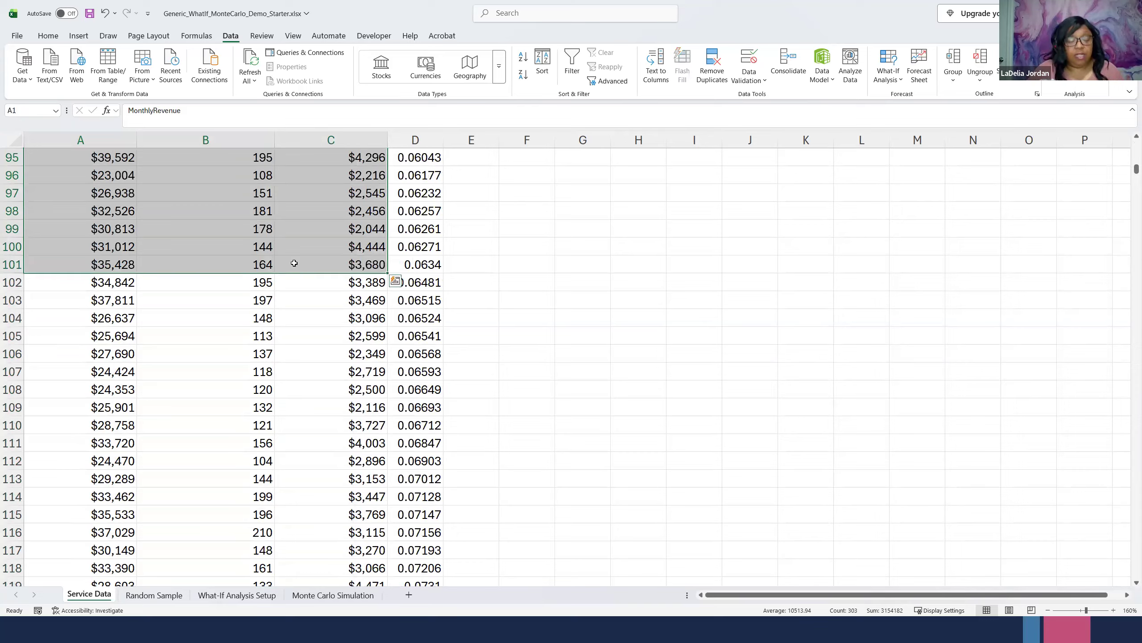
key(ctrl+c)
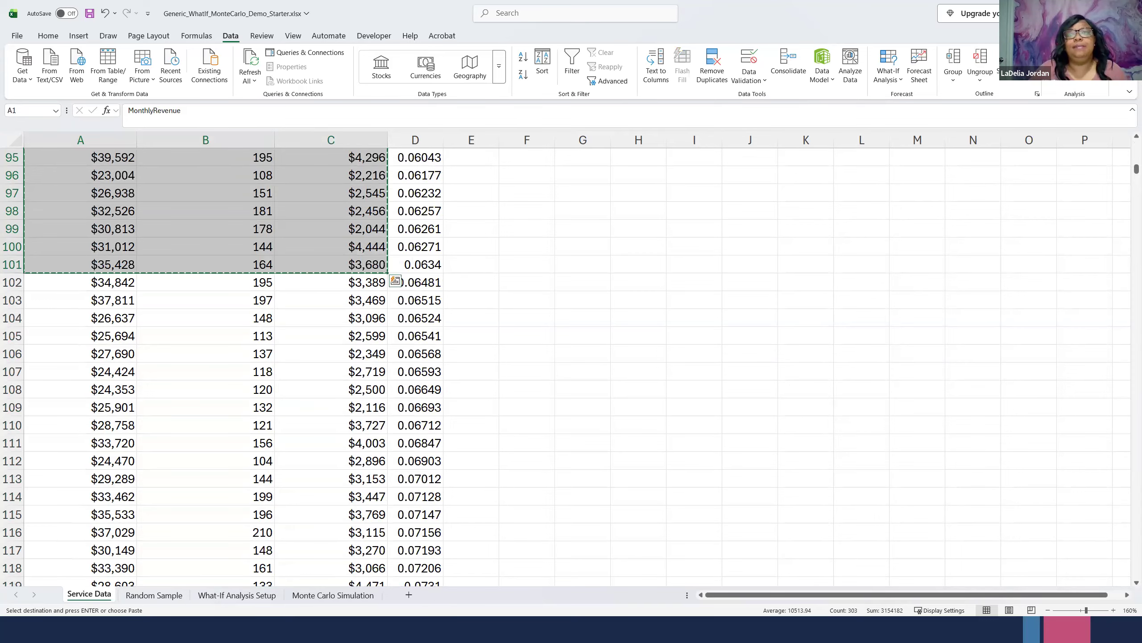
- Switch to the Random Sample sheet and enlarge its view to 160%
click(134, 595)
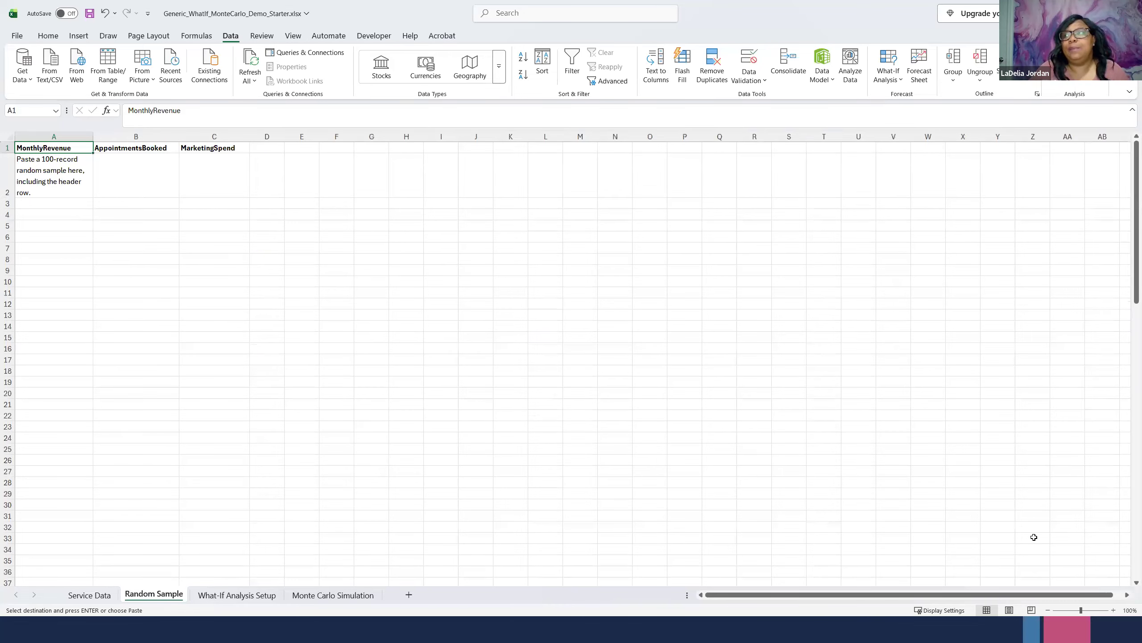
click(1113, 609)
click(1113, 610)
click(1113, 610)
click(1113, 610)
click(1112, 610)
click(1113, 609)
key(Down)
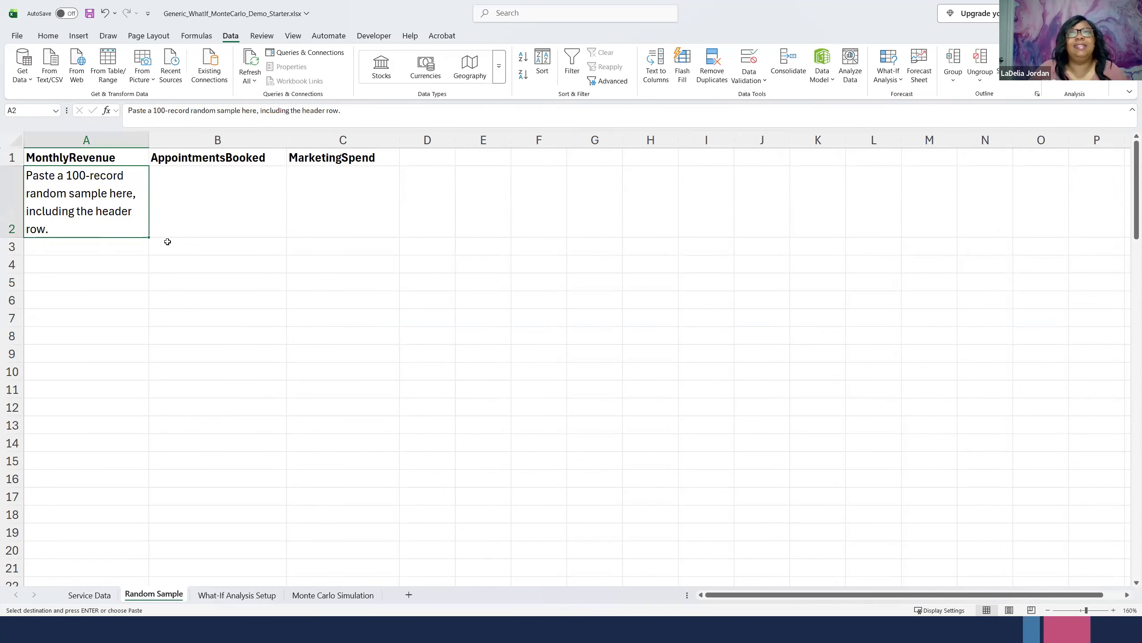
key(ctrl+v)
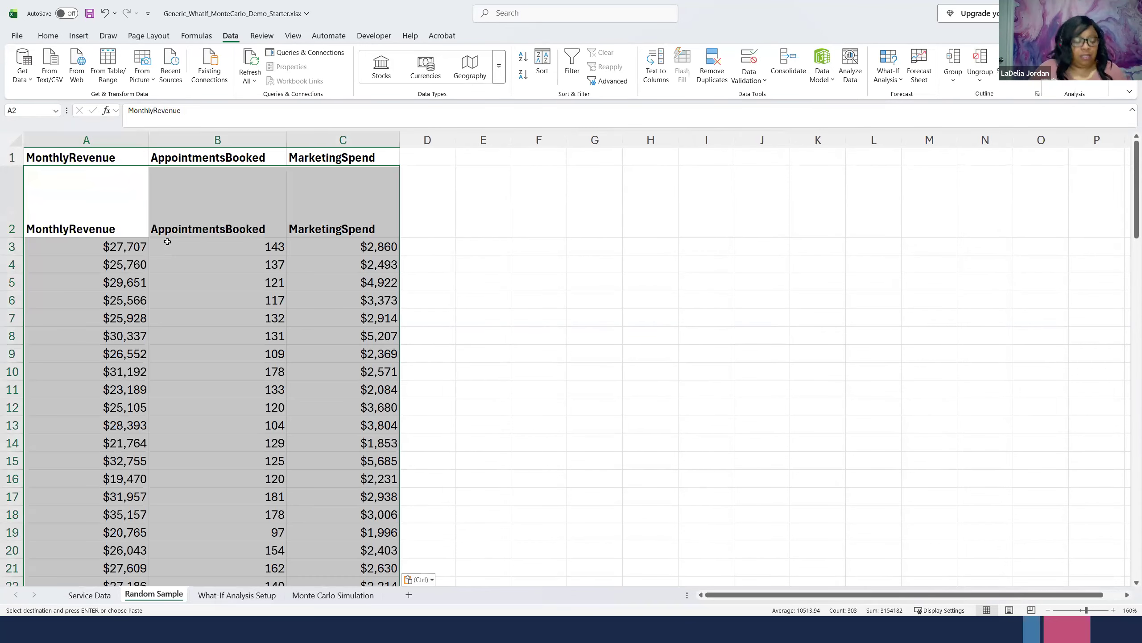
key(ctrl+z)
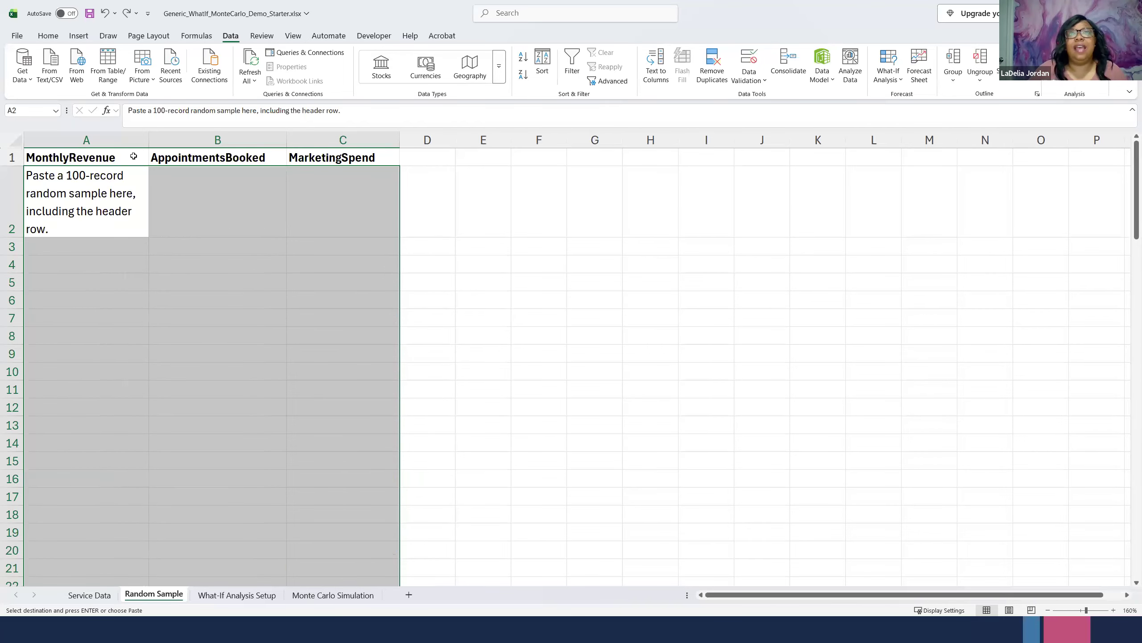
- Paste the copied header row and 100 records at cell A1 of the Random Sample sheet, replacing the placeholder note
click(77, 155)
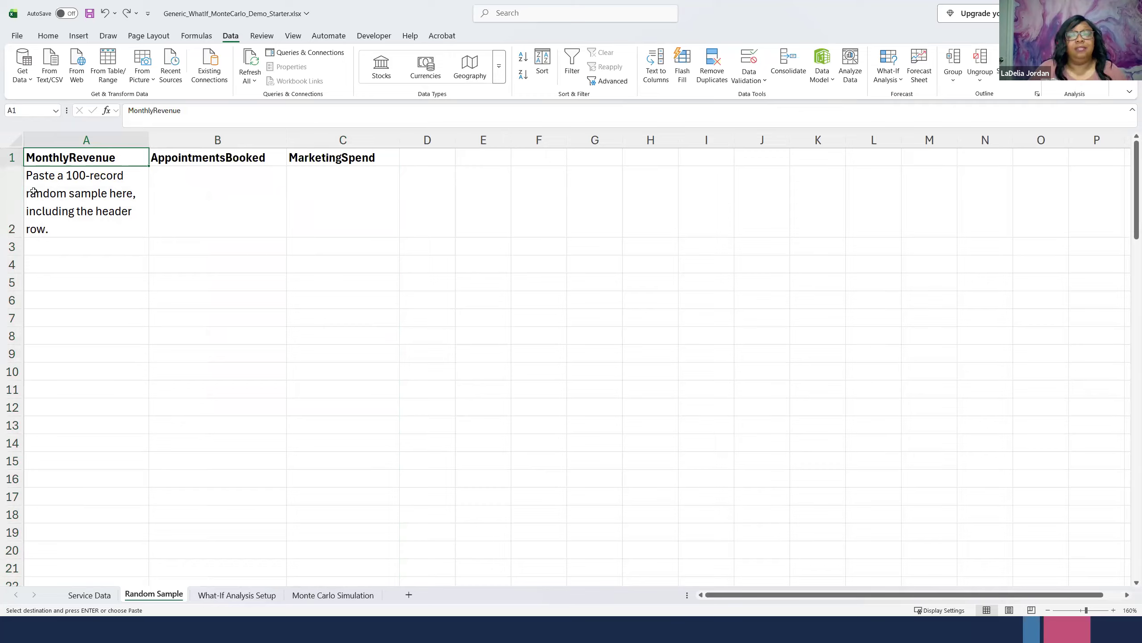
key(ctrl+v)
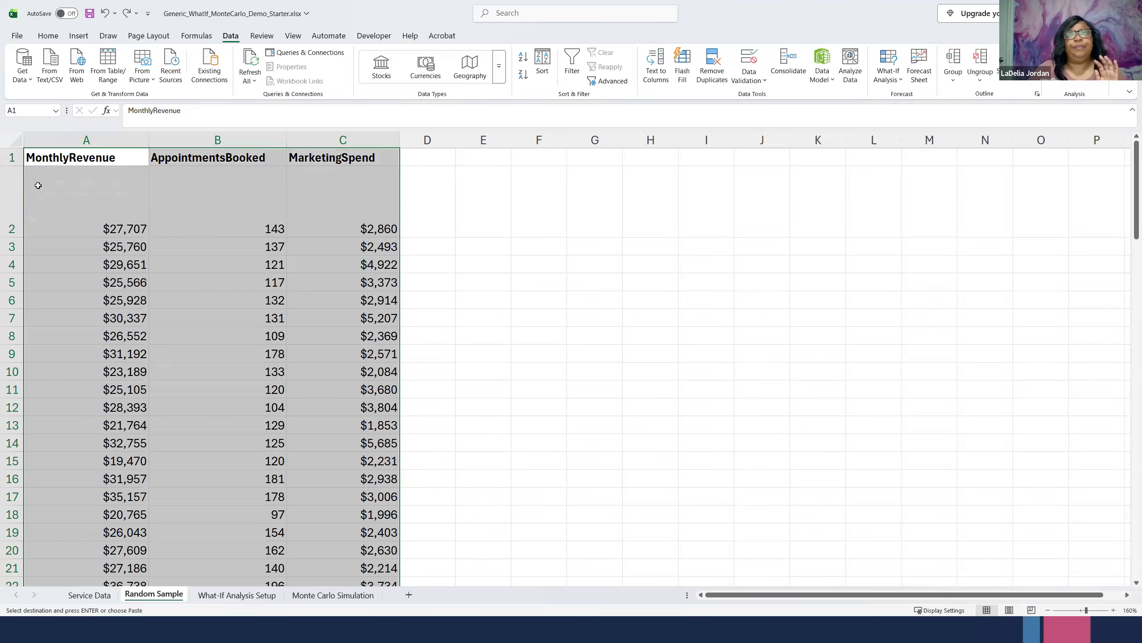
click(191, 268)
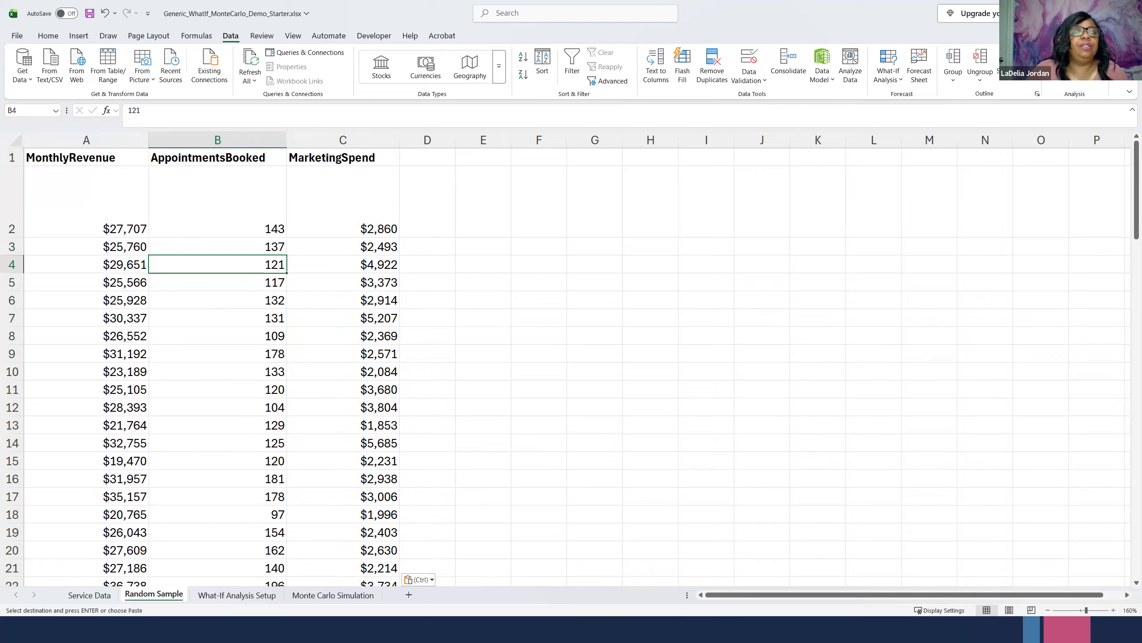
- Review the pasted random sample from the header row down to its last record in row 101
key(alt+Tab)
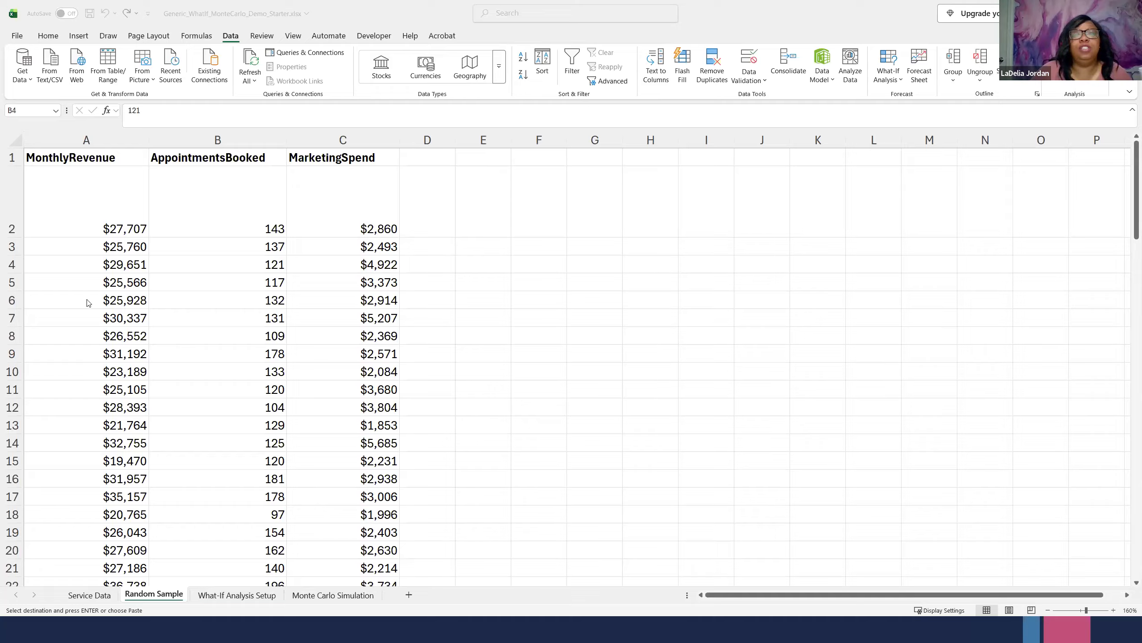
scroll(110, 378, down, 20)
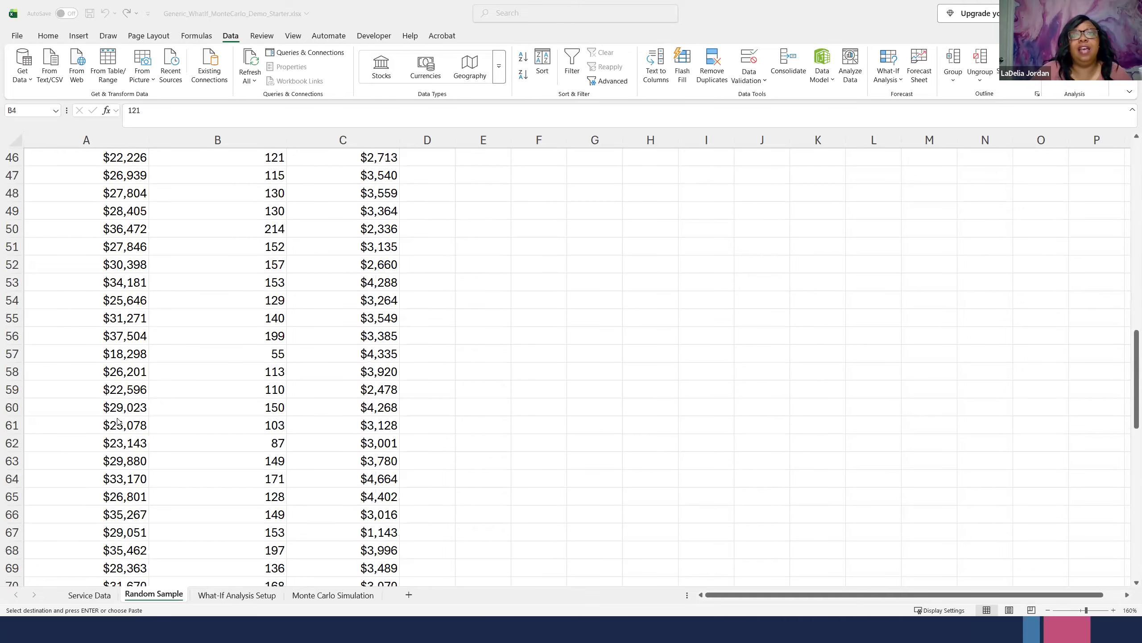
scroll(116, 426, down, 8)
scroll(119, 396, up, 4)
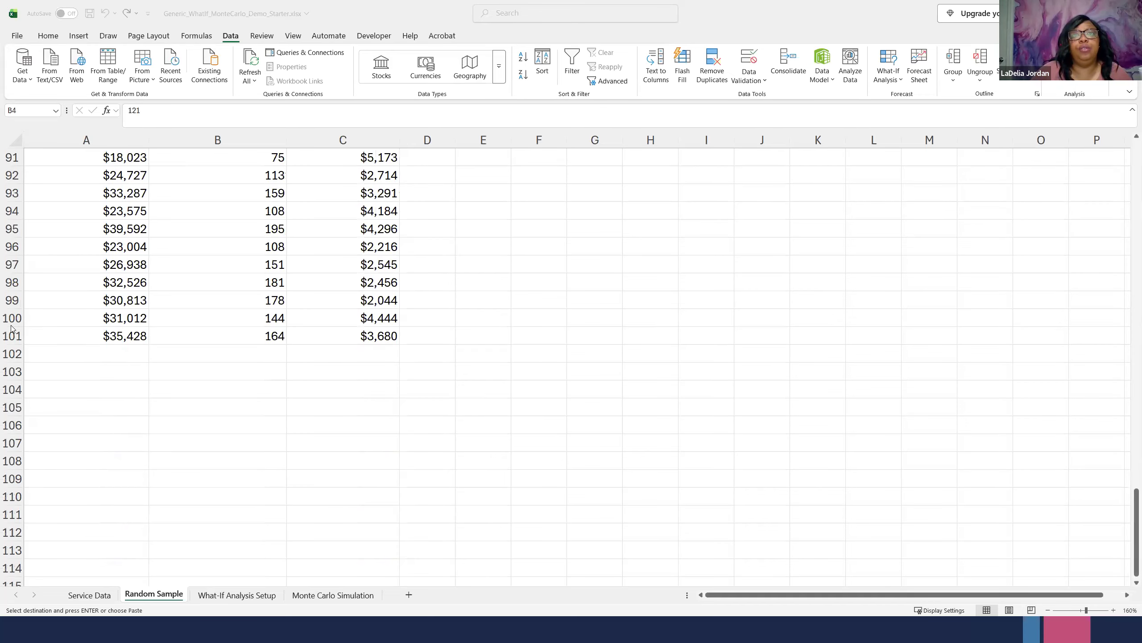
scroll(321, 365, up, 5)
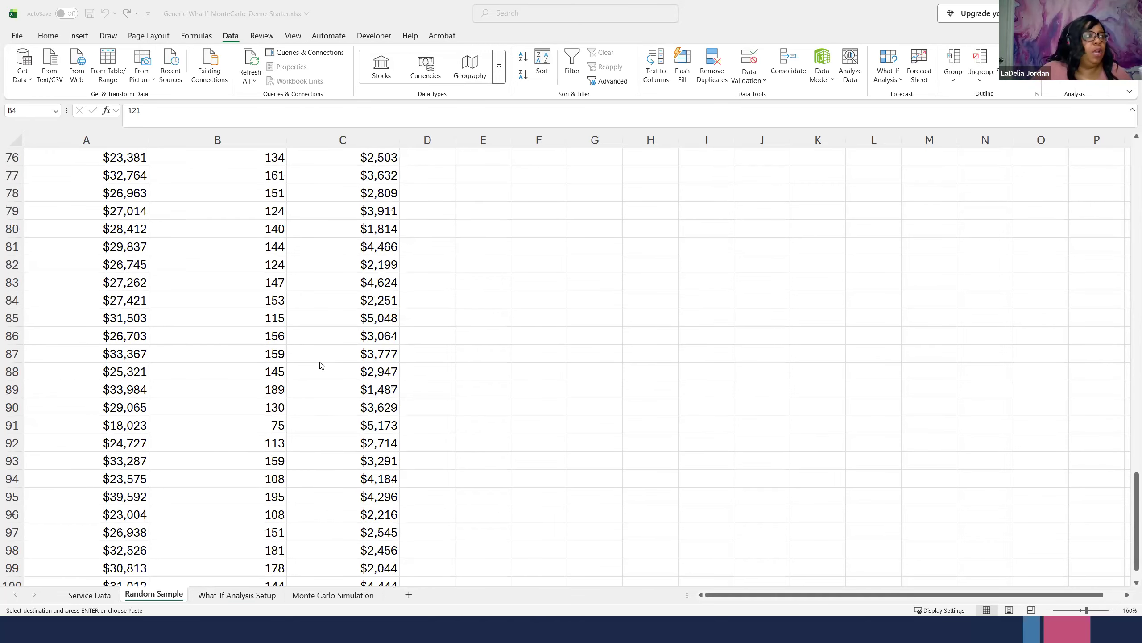
scroll(321, 365, up, 20)
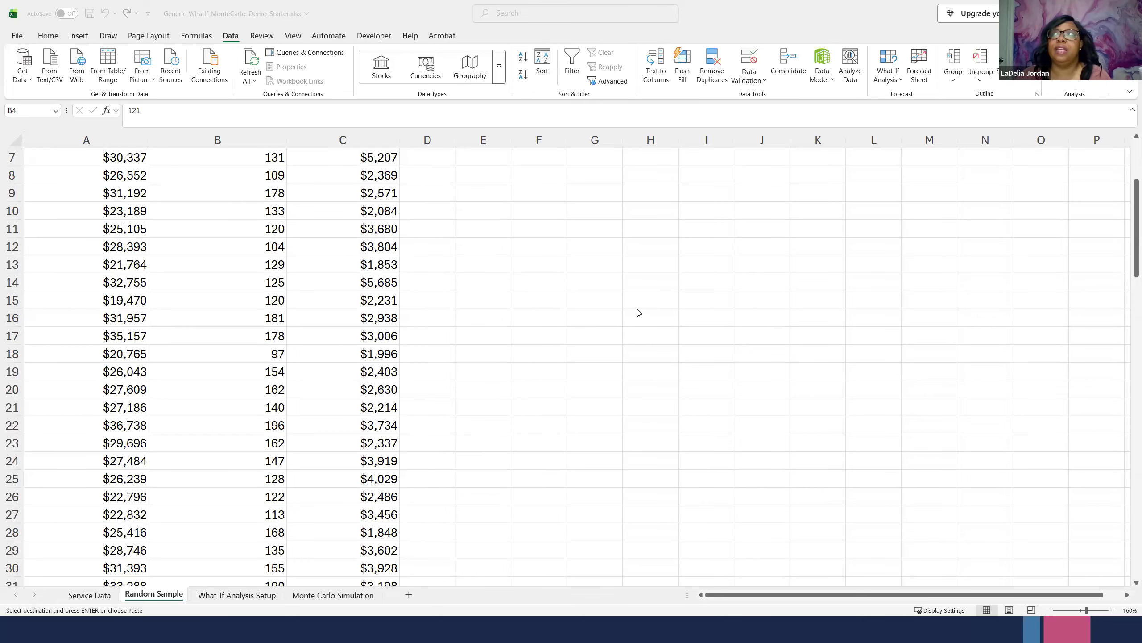
scroll(639, 313, up, 1)
scroll(639, 313, up, 1)
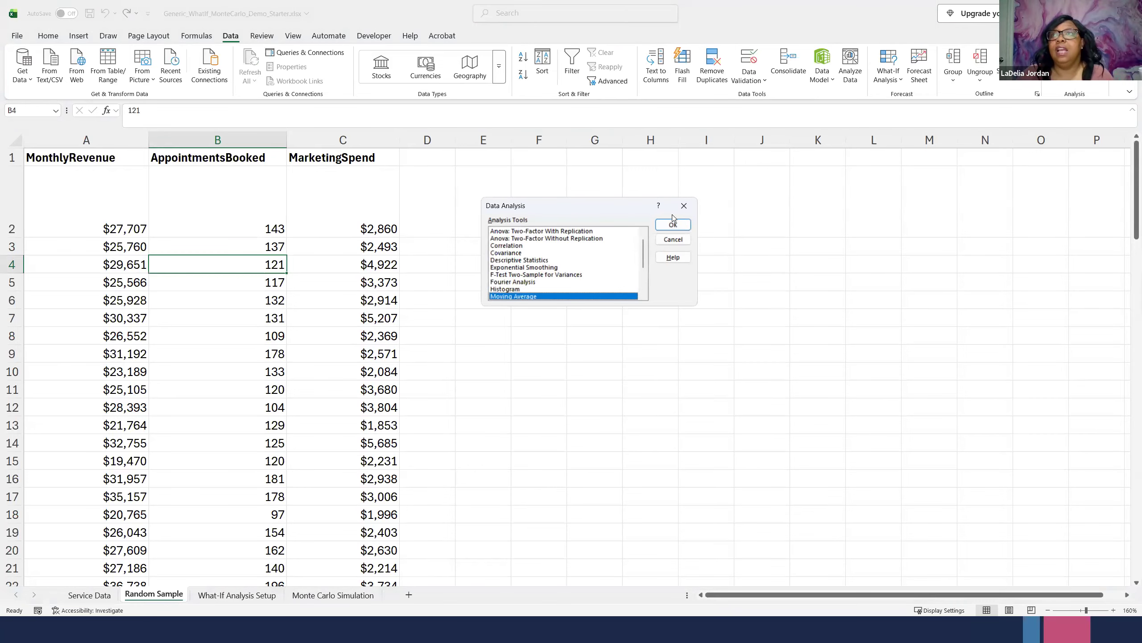
- Find Regression among the Data Analysis tools and open its settings
scroll(564, 265, down, 2)
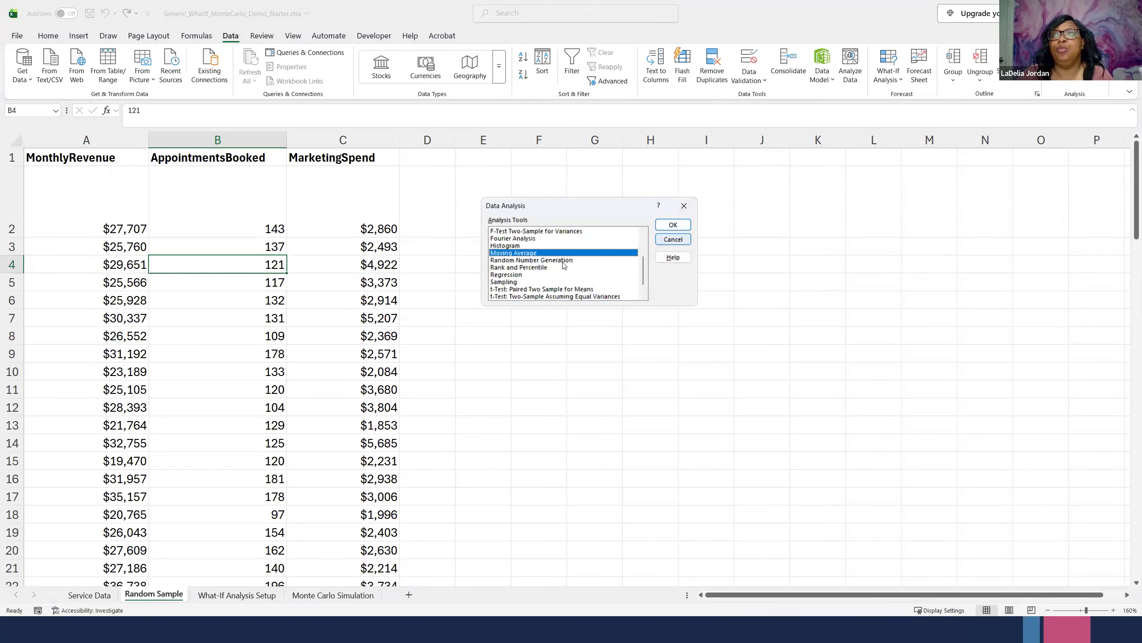
scroll(564, 266, up, 3)
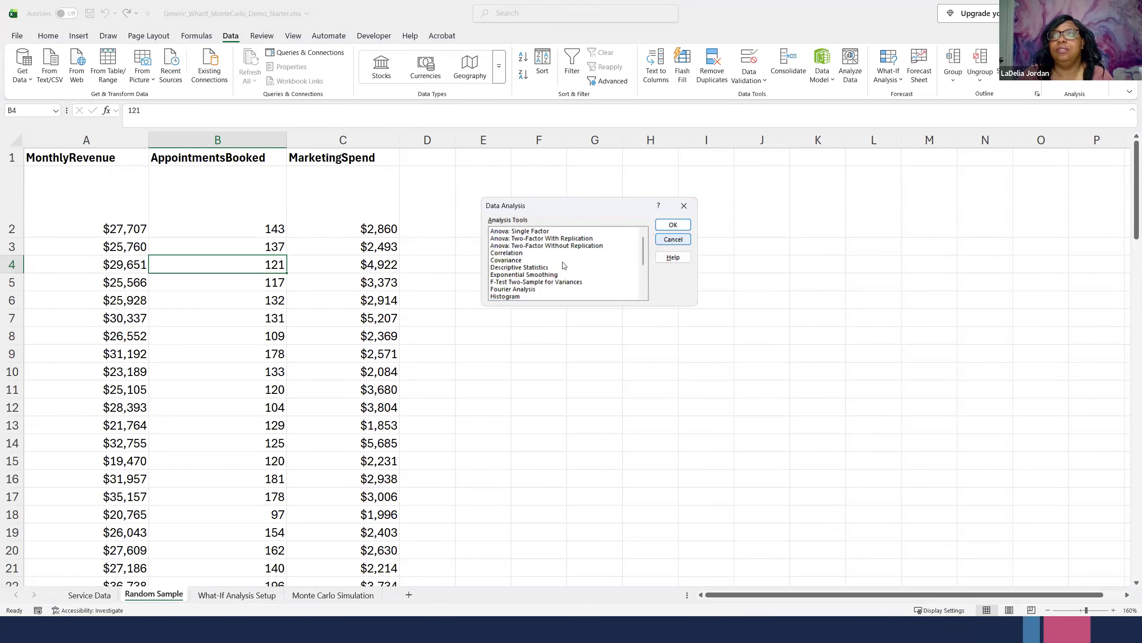
scroll(564, 265, down, 1)
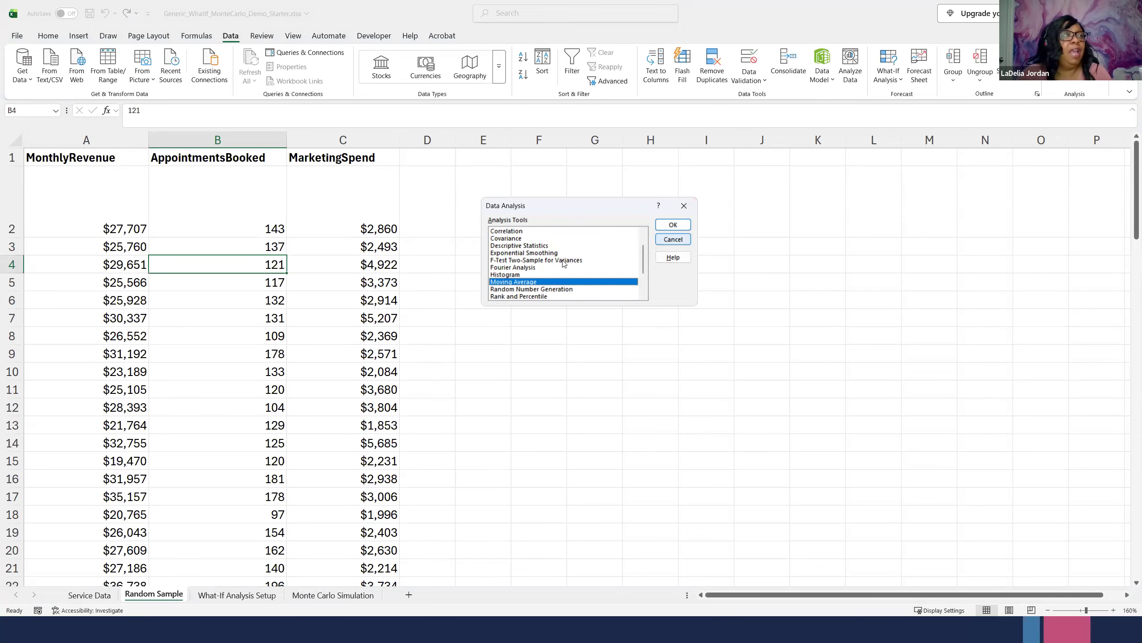
scroll(573, 255, down, 1)
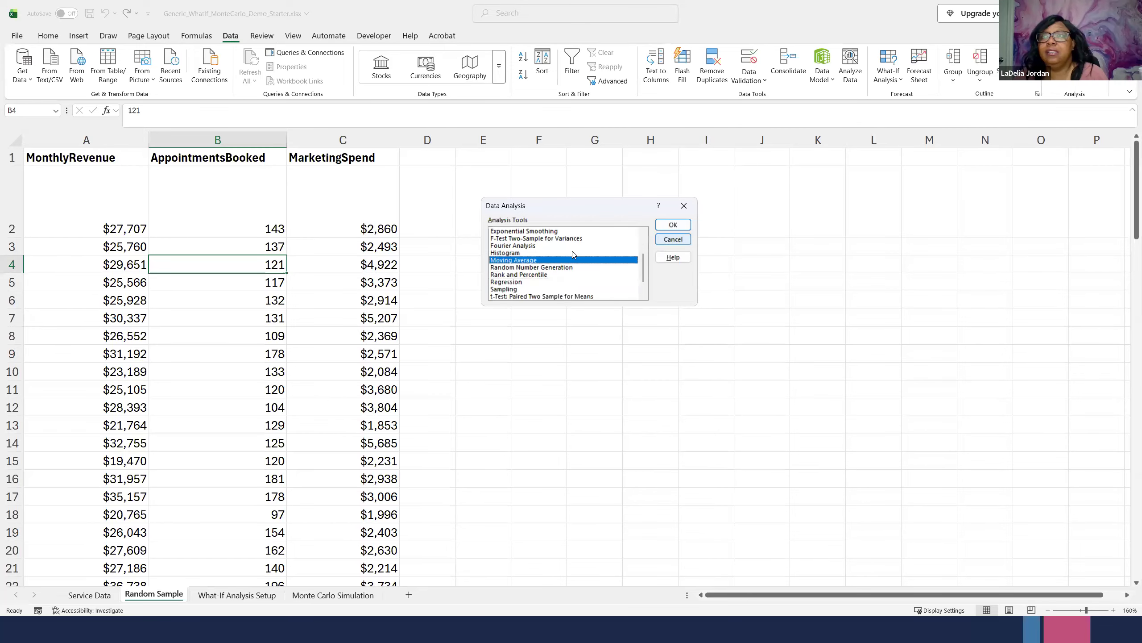
click(505, 282)
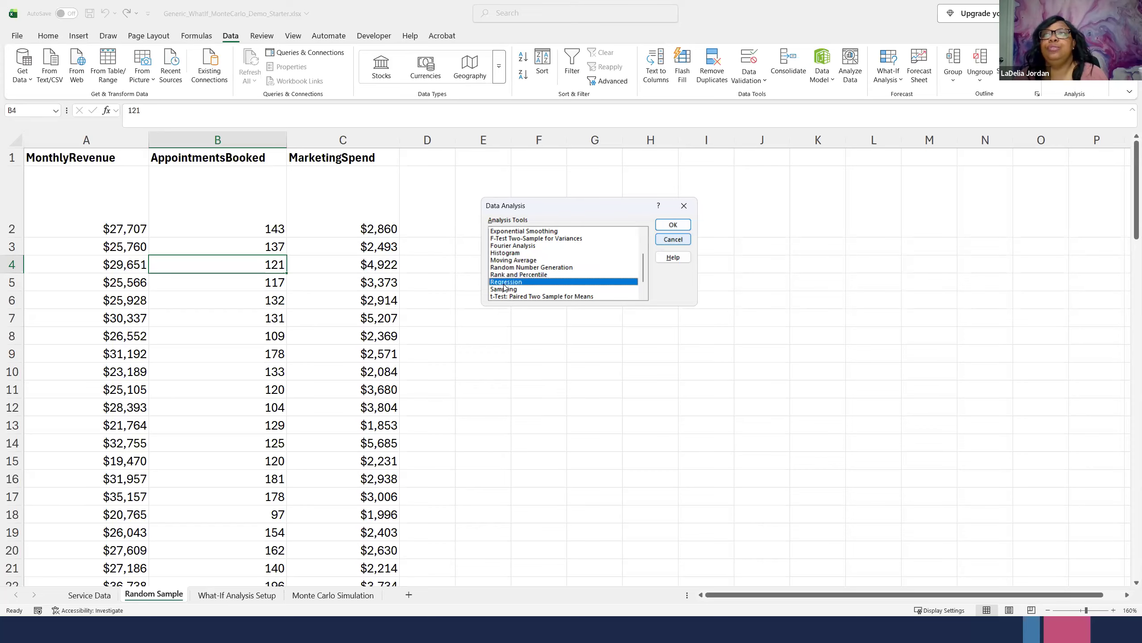
click(673, 224)
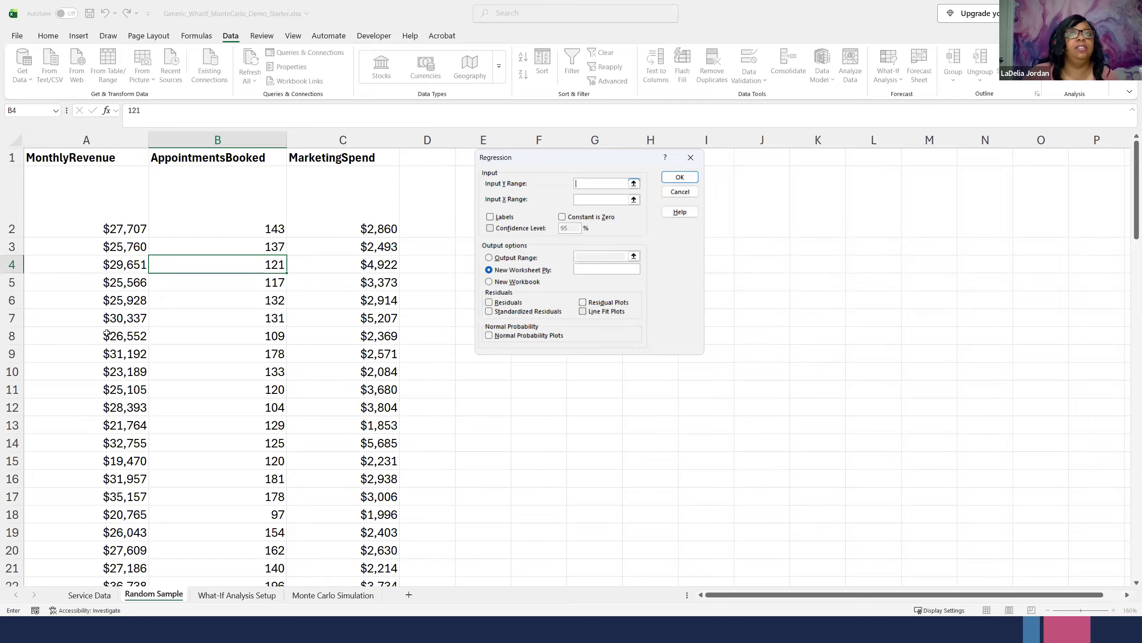
- Set the regression's Y range to A1:A101 and X range to B1:C101, and mark the first row as labels
drag(97, 160, 110, 544)
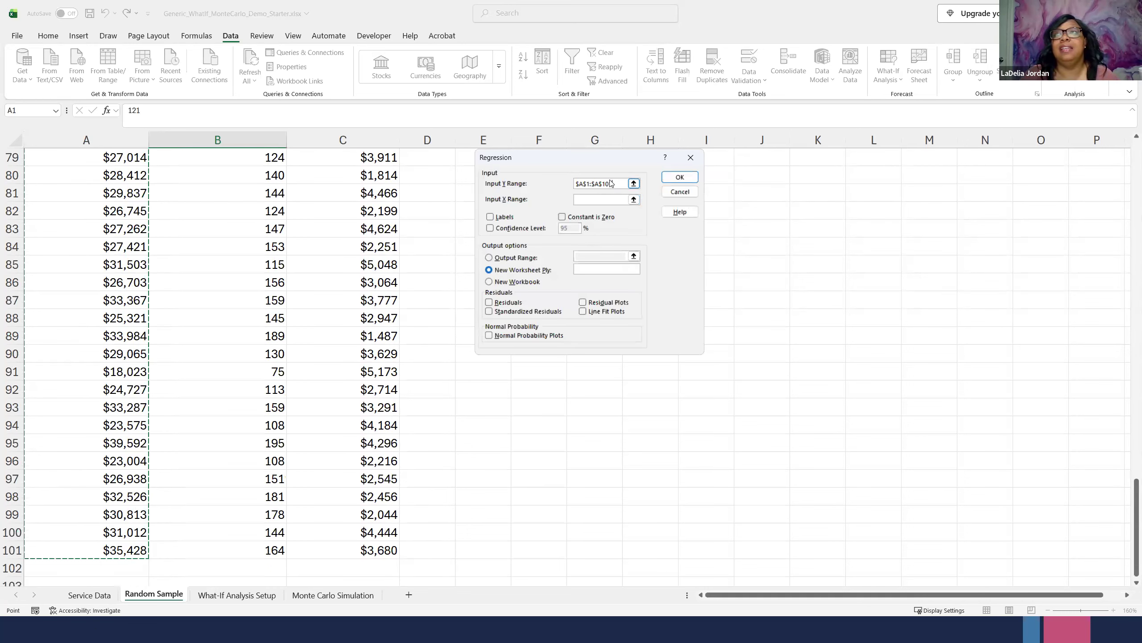
click(593, 200)
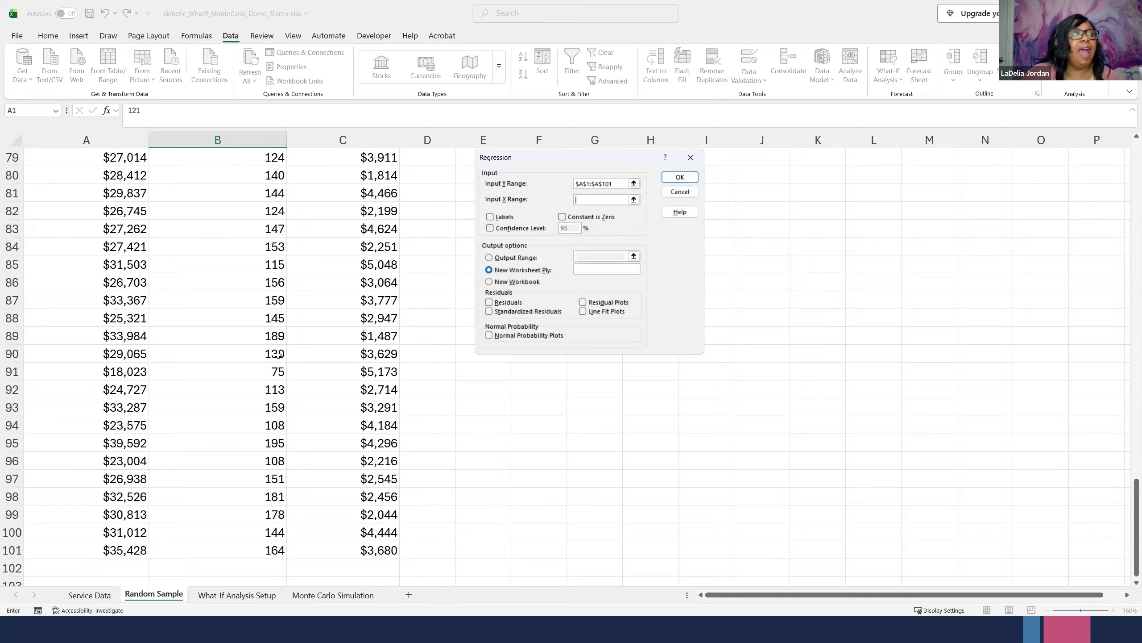
scroll(277, 354, up, 20)
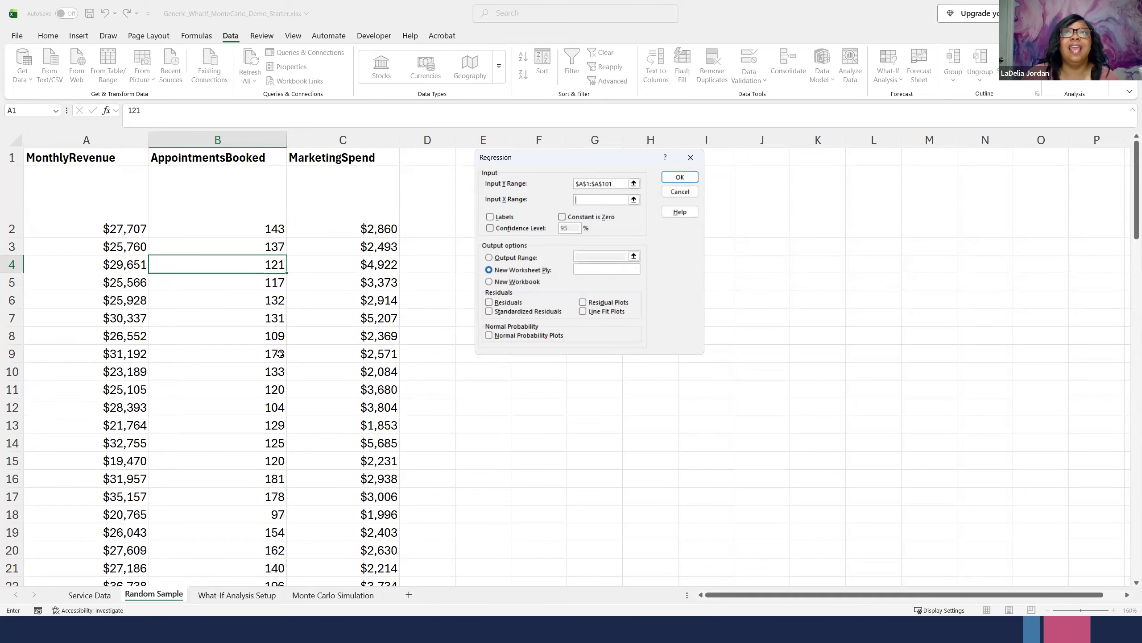
drag(238, 155, 355, 473)
mouse_move(355, 520)
mouse_down()
mouse_move(354, 550)
mouse_move(364, 540)
mouse_up()
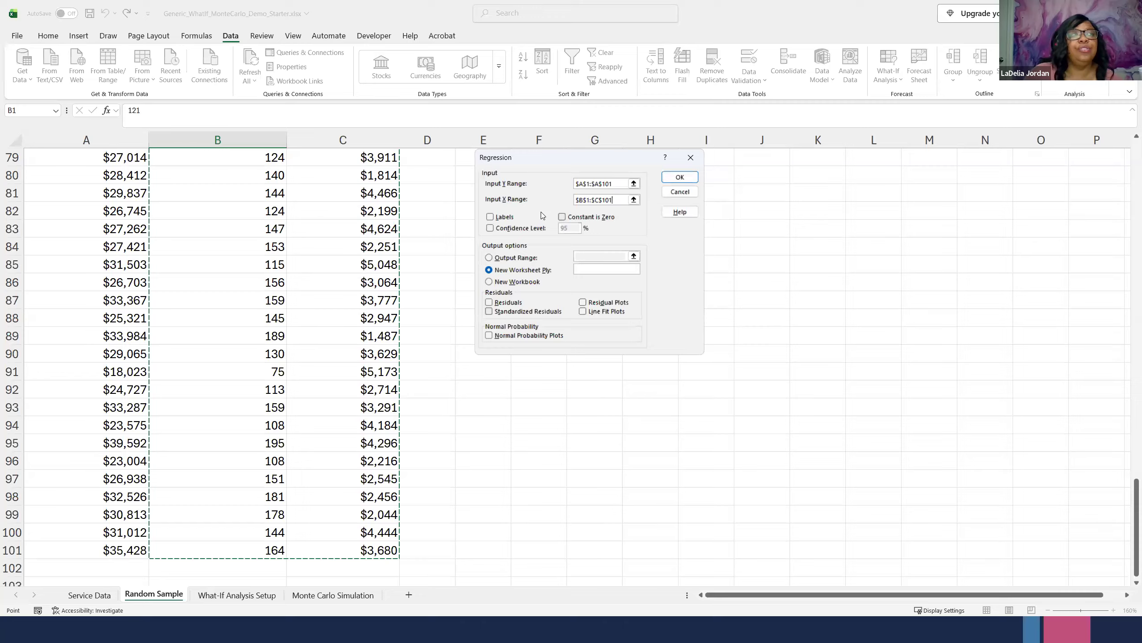
click(491, 217)
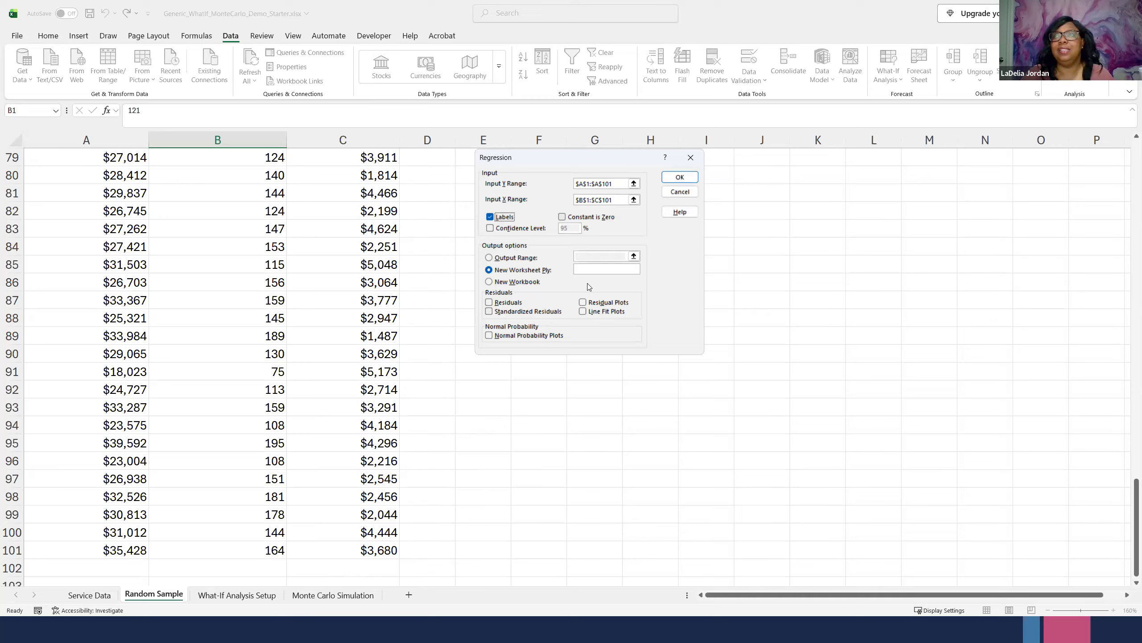
click(599, 271)
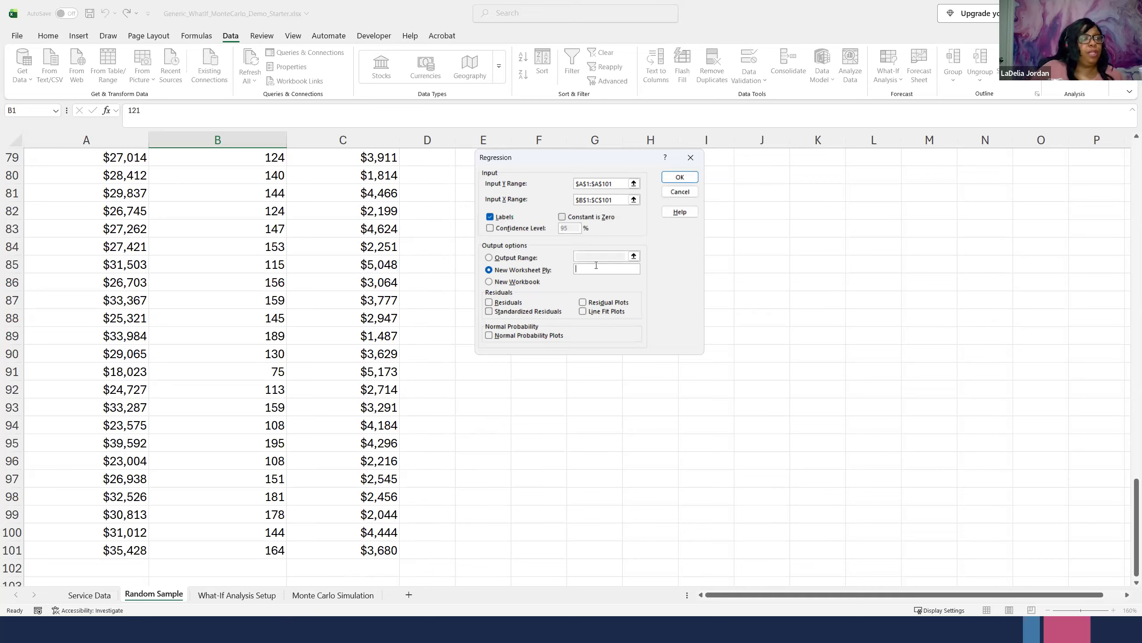
text(M)
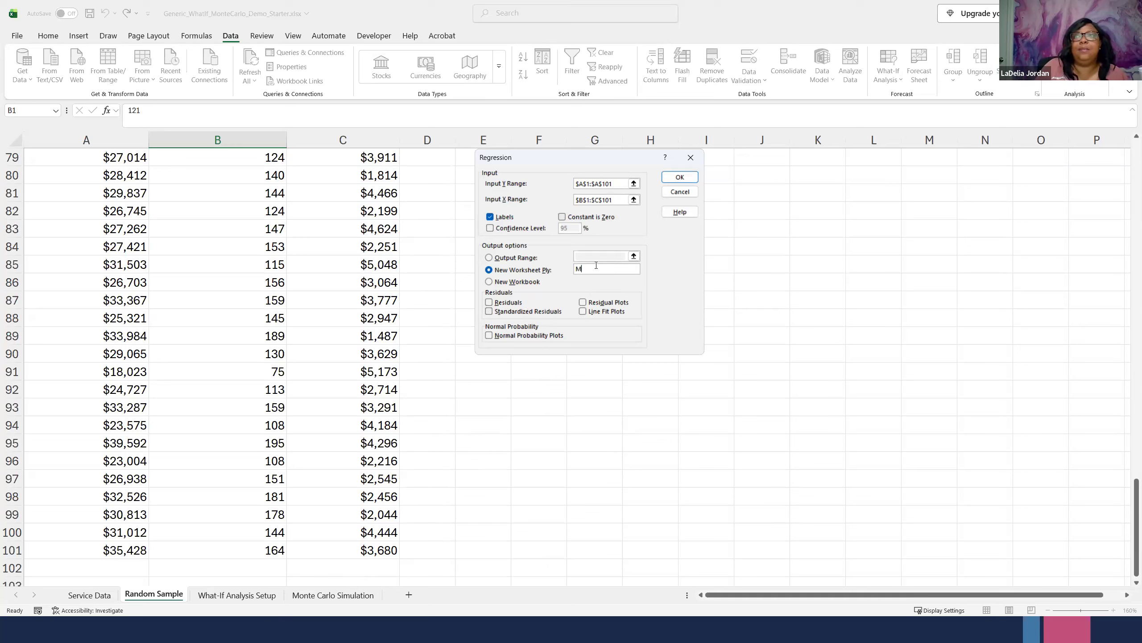
text(ulti)
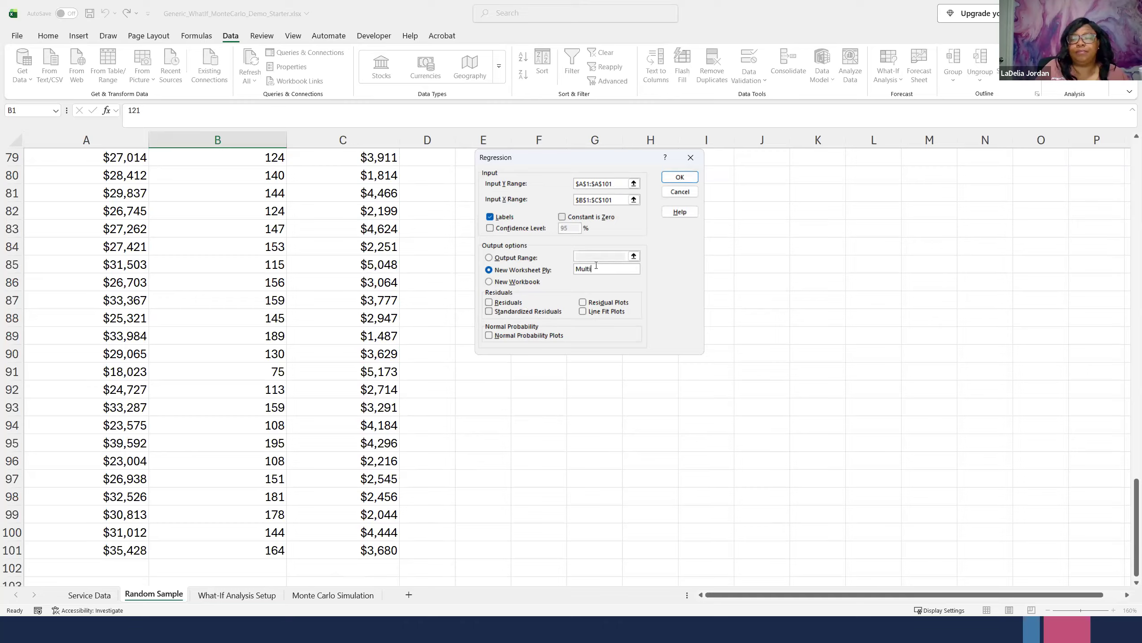
text(ple R)
text(egression Mod)
text(ellllllllllllllllllllllllllllll)
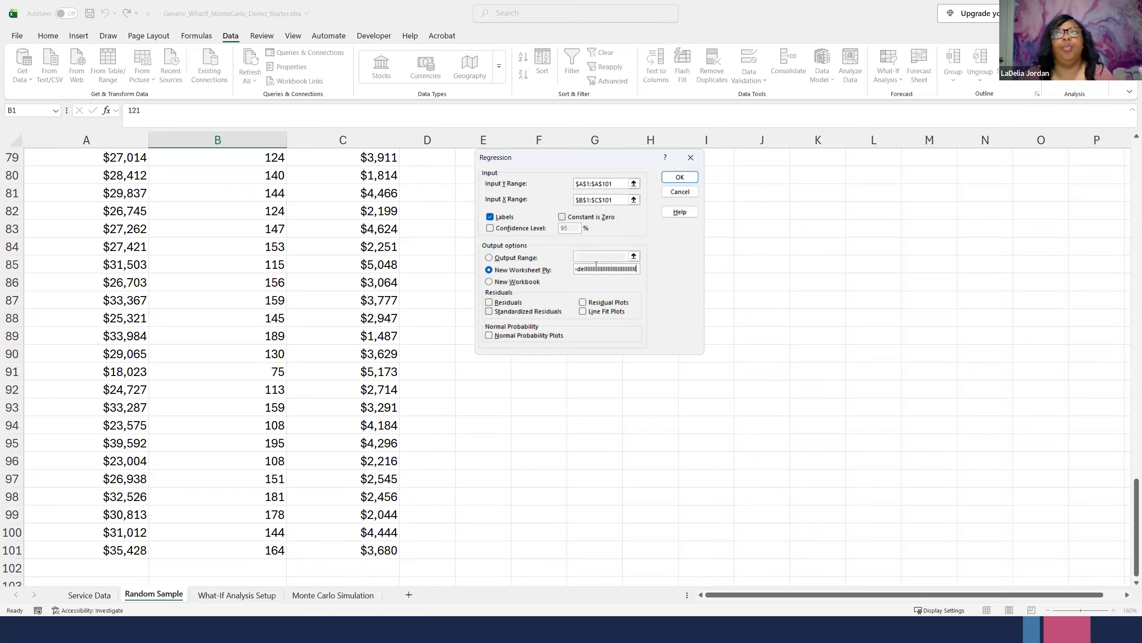
text(llllllllllllllllllllllllllllllllllll)
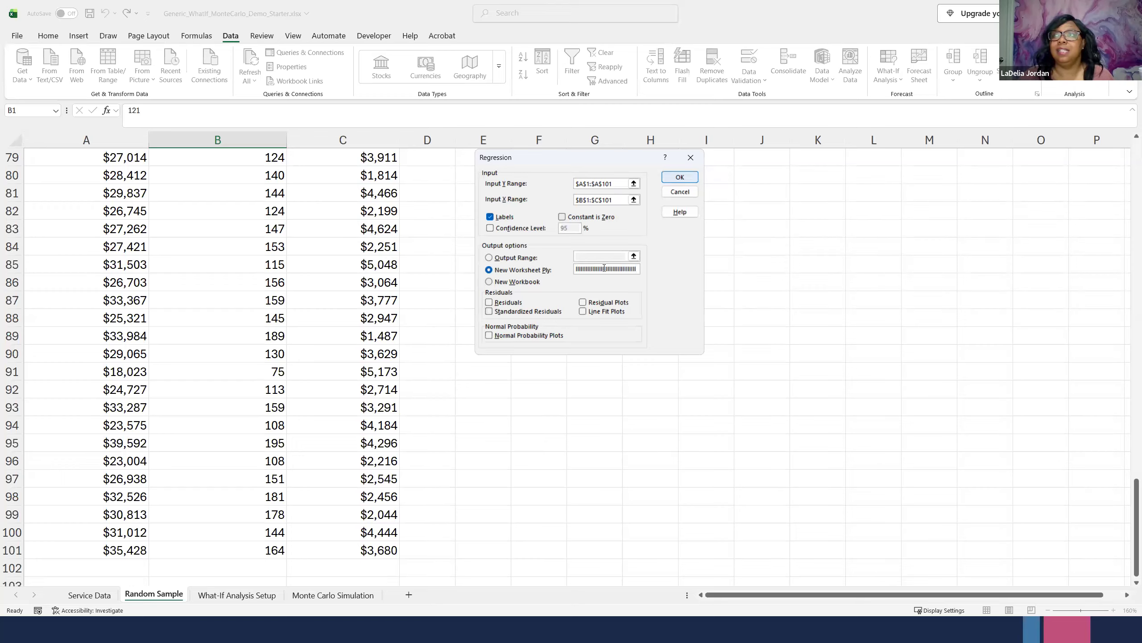
double_click(605, 267)
text(lllllllllllllllllllllll)
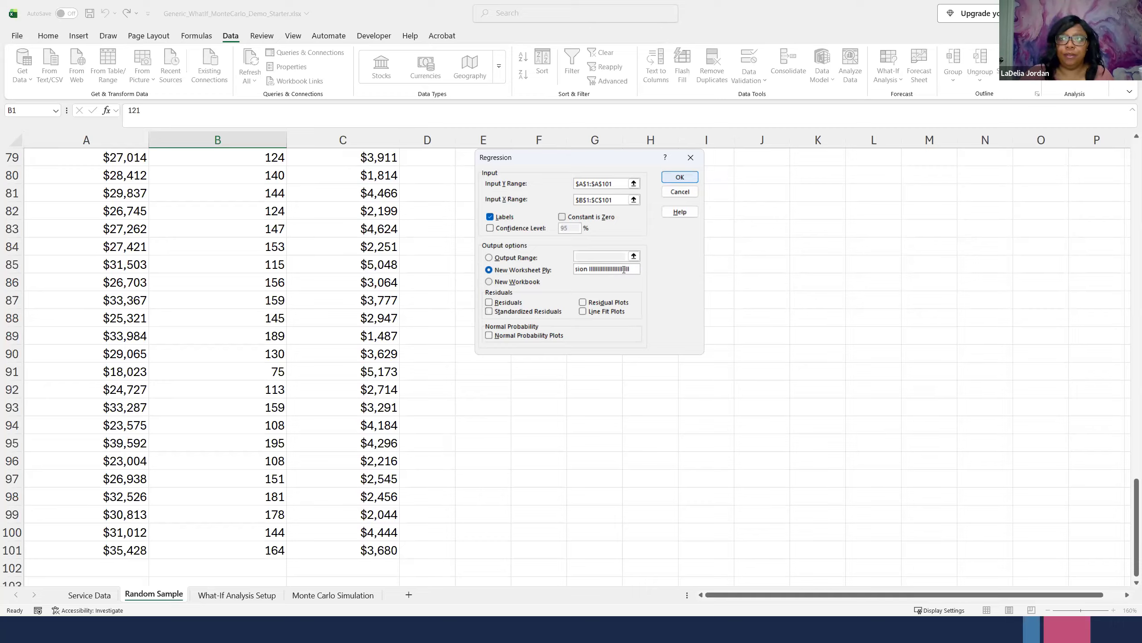
- Name the regression's new output worksheet Multiple Regression Model and run the regression
triple_click(611, 269)
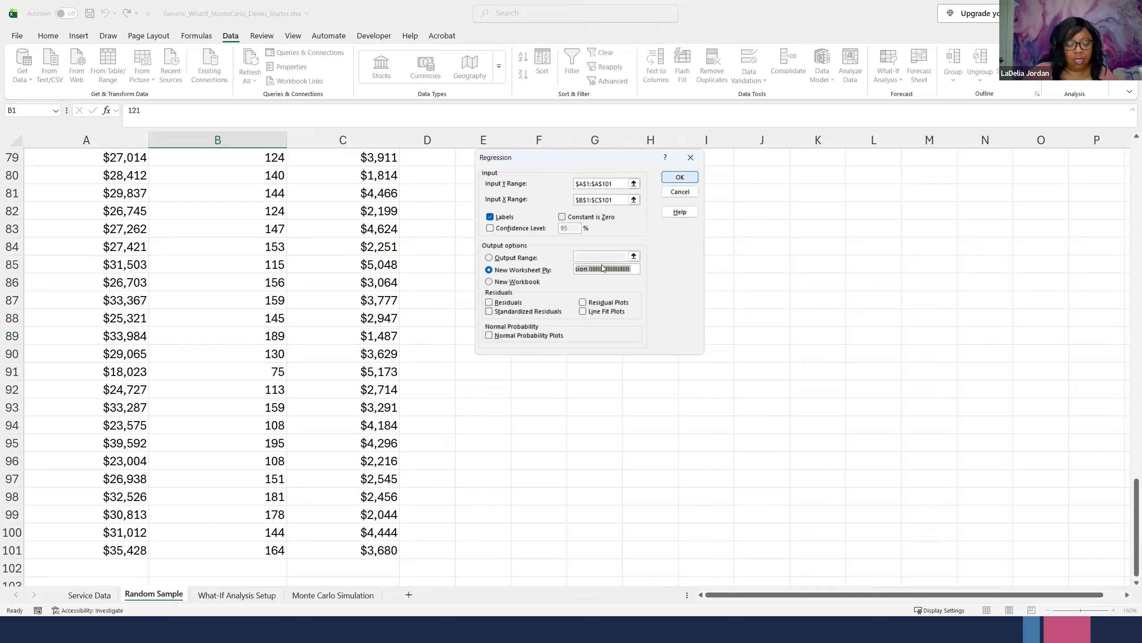
text(Multi)
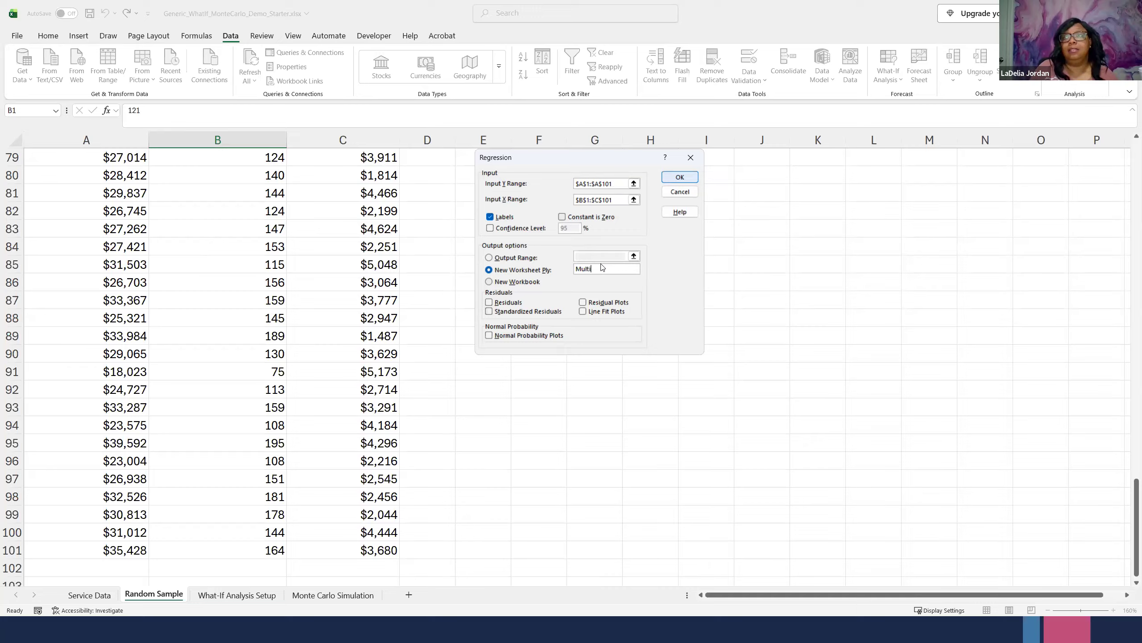
text(ple Regression Model)
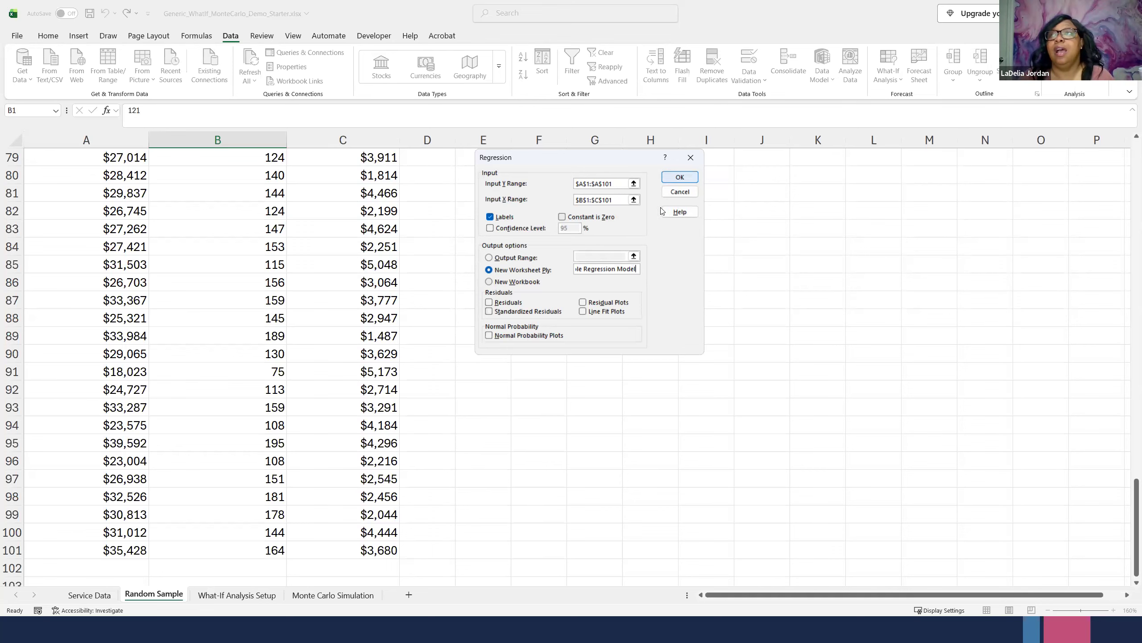
click(679, 177)
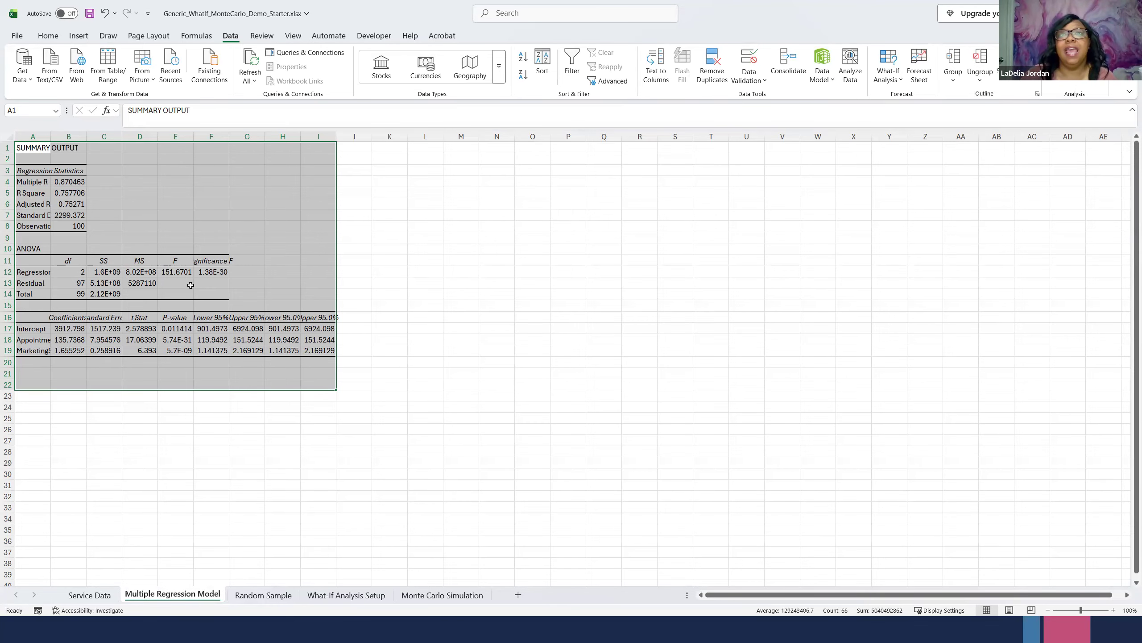
- Fit the widths of columns A to D in the regression output to their contents
click(1114, 611)
click(1115, 610)
click(1114, 611)
click(1114, 611)
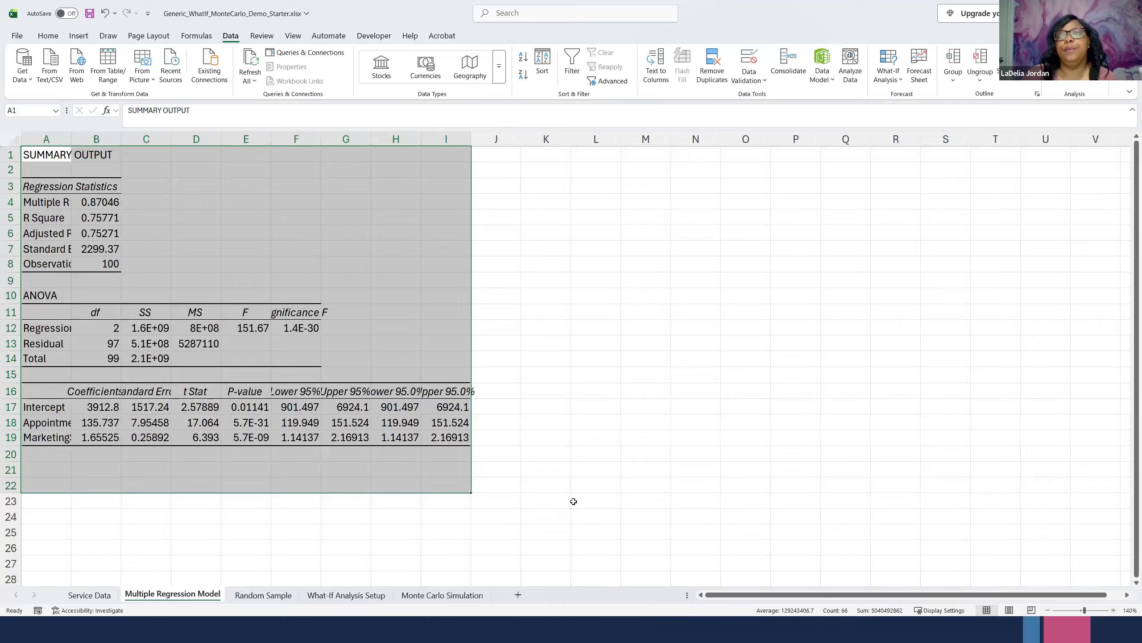
click(568, 497)
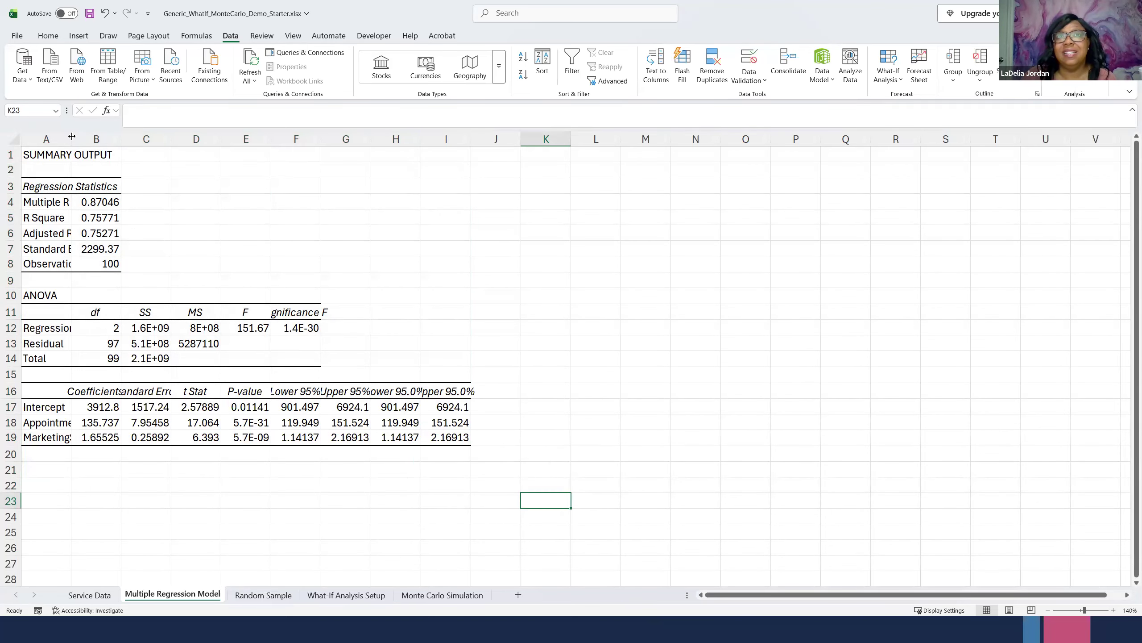
double_click(71, 138)
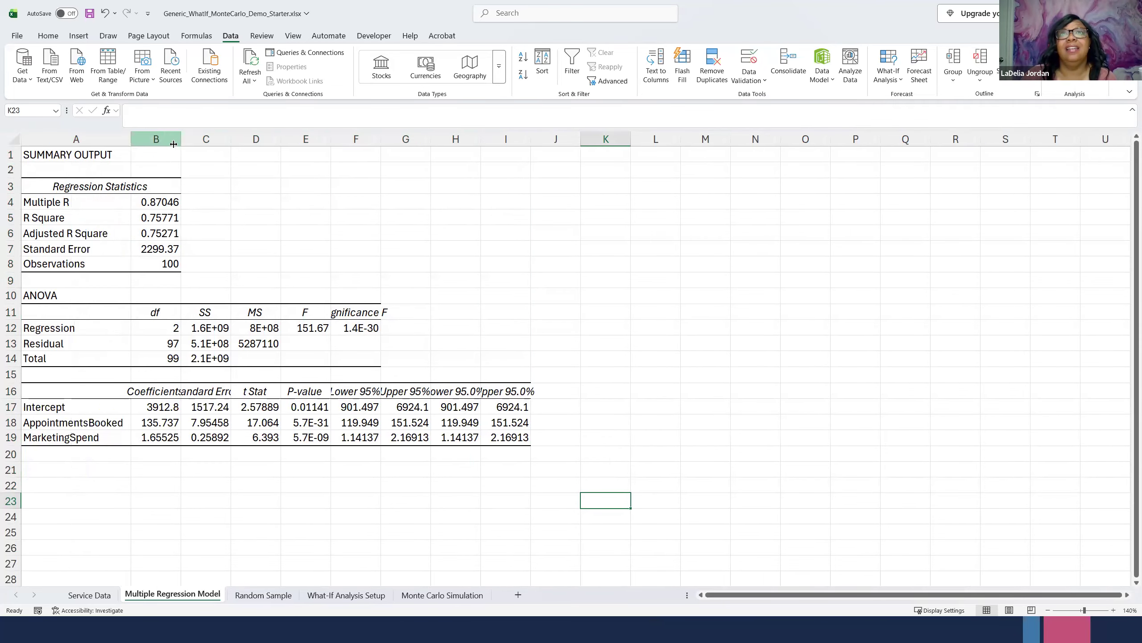
click(178, 138)
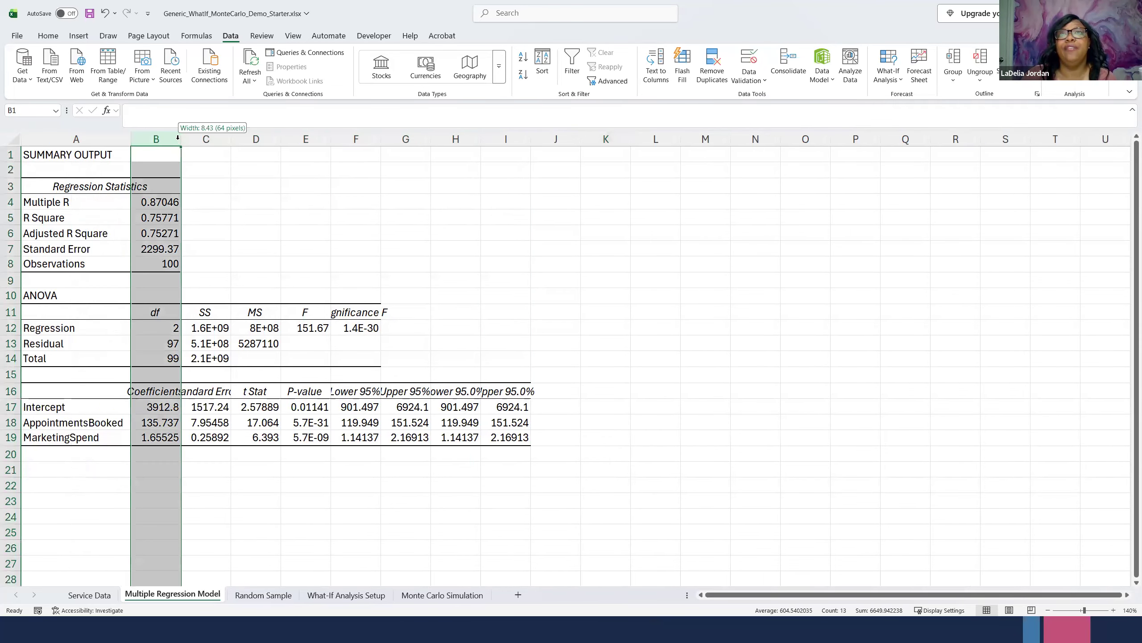
double_click(182, 139)
double_click(252, 145)
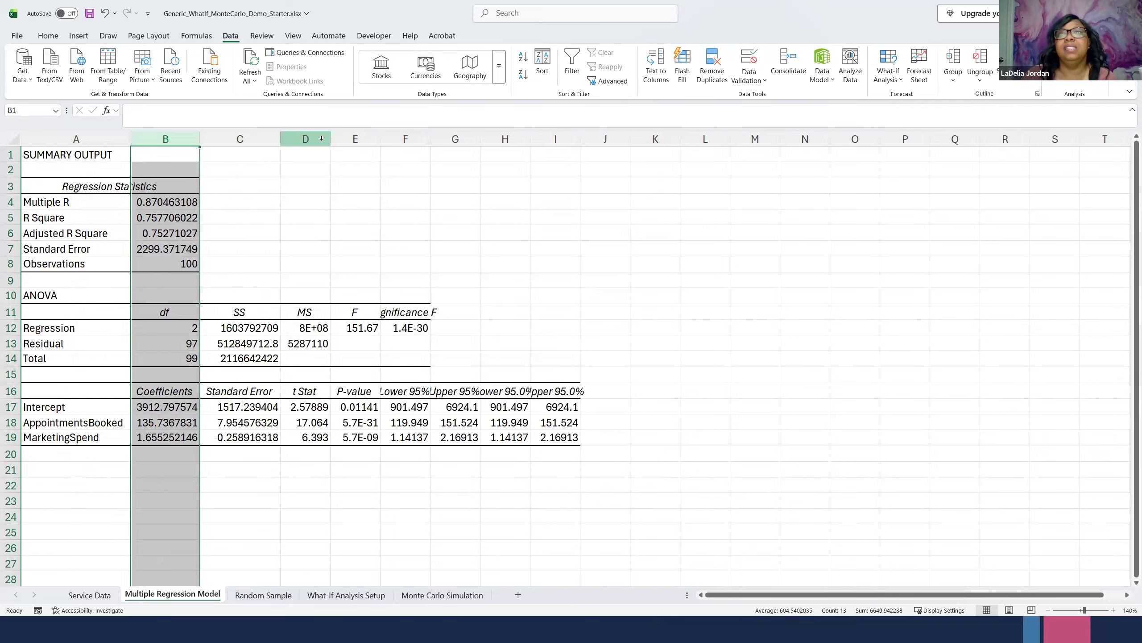
click(321, 138)
double_click(330, 139)
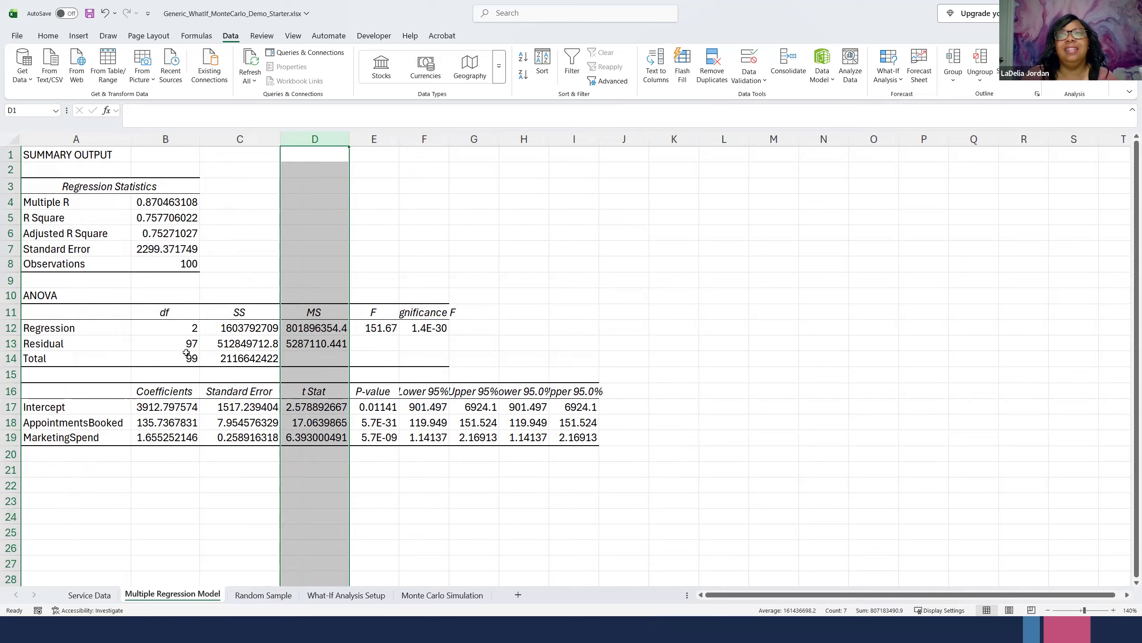
- Copy the regression's variable names and coefficients in A16:B19
click(180, 405)
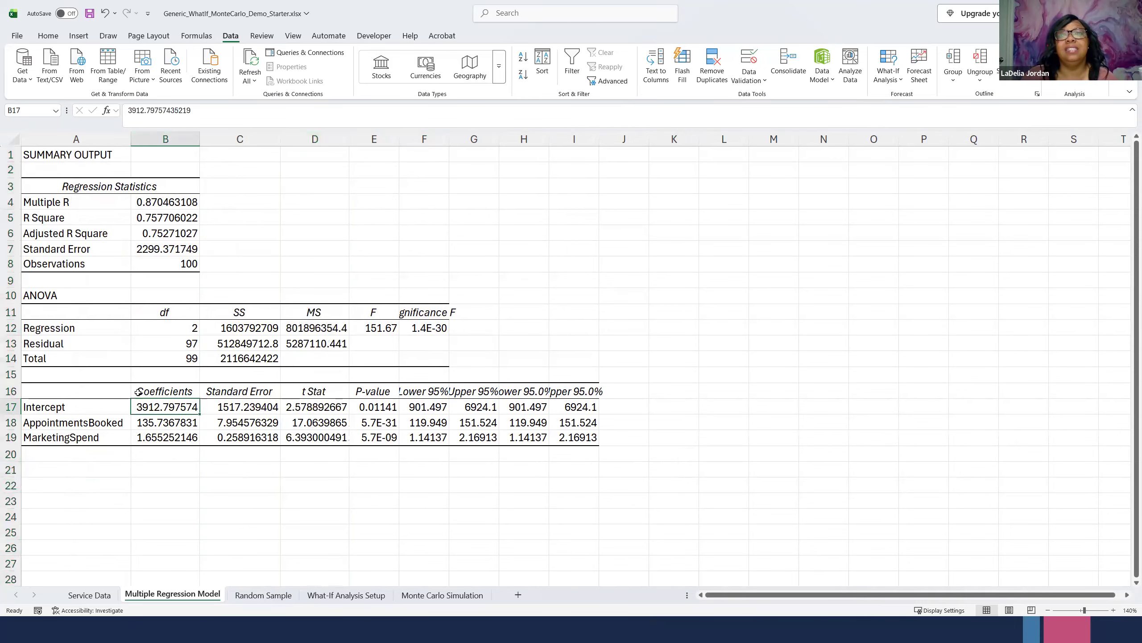
click(160, 391)
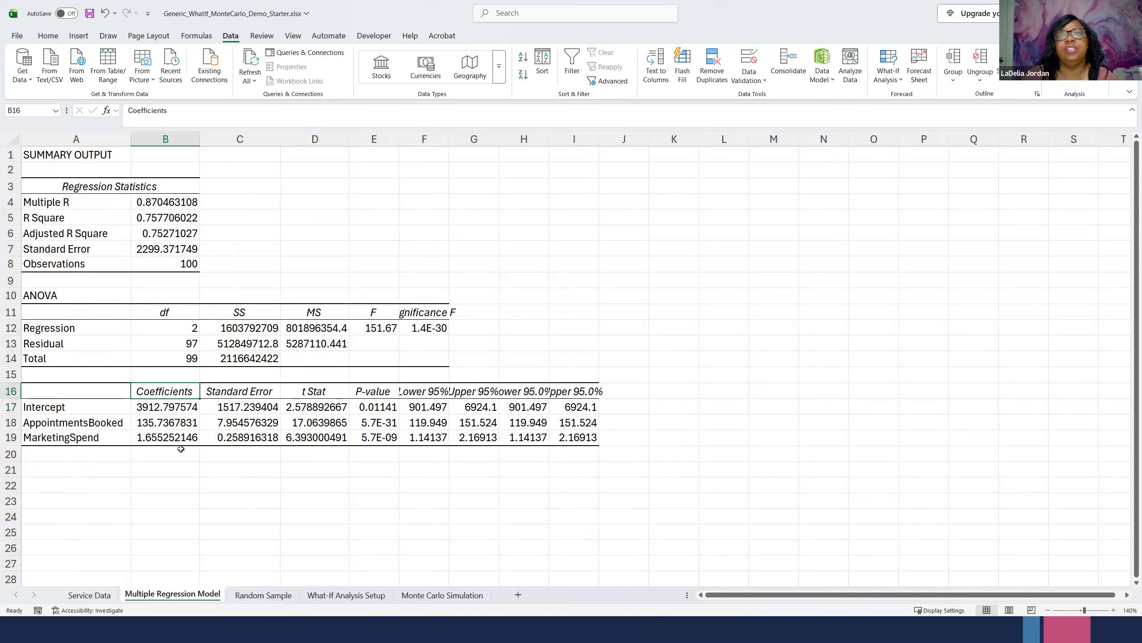
drag(50, 390, 159, 438)
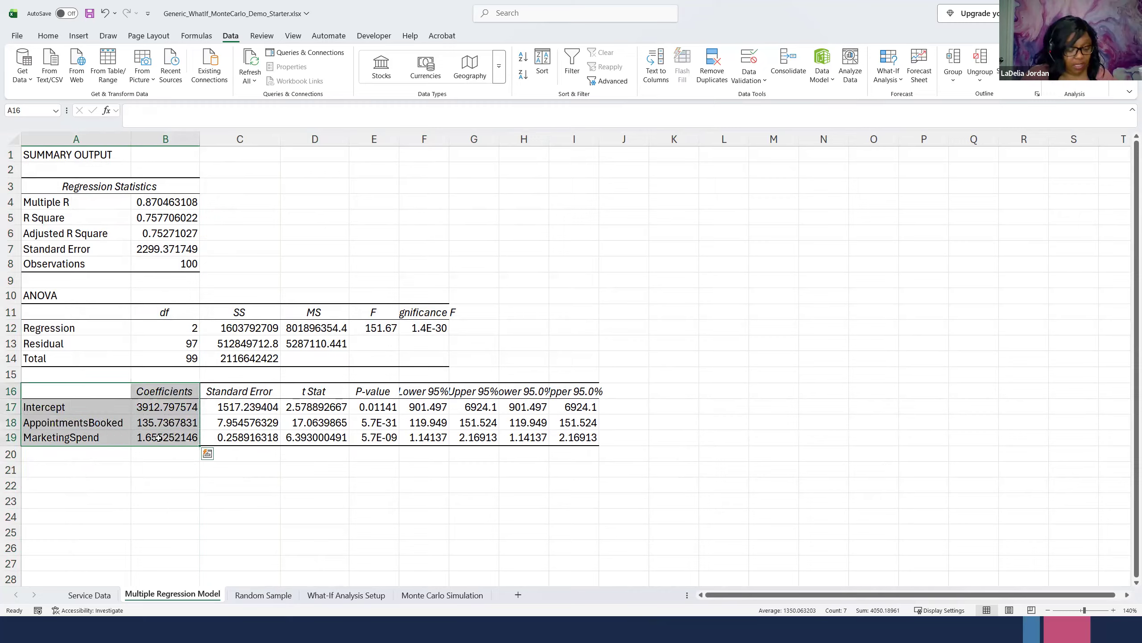
key(ctrl+c)
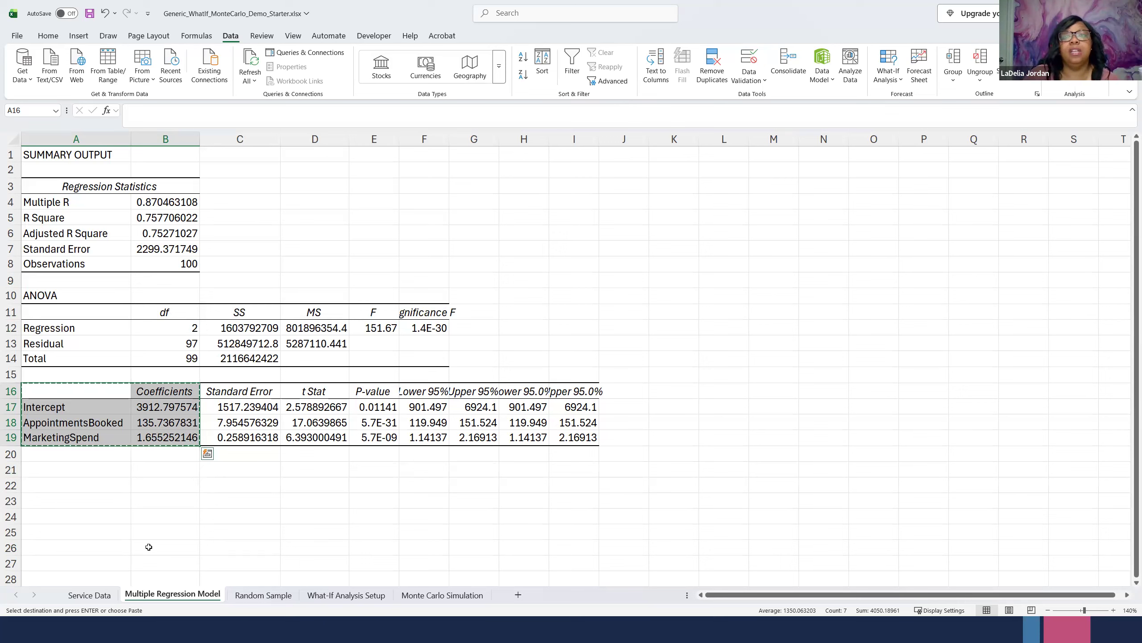
- Go to the Random Sample sheet and open the settings of the Descriptive Statistics analysis tool
click(251, 594)
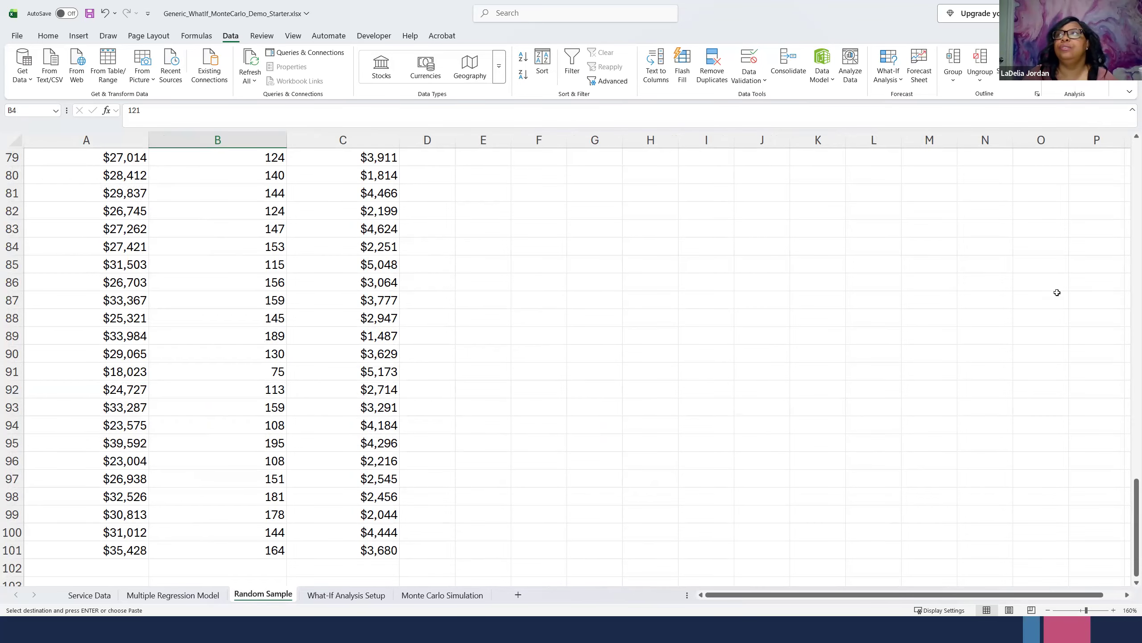
scroll(741, 354, up, 10)
scroll(742, 353, up, 16)
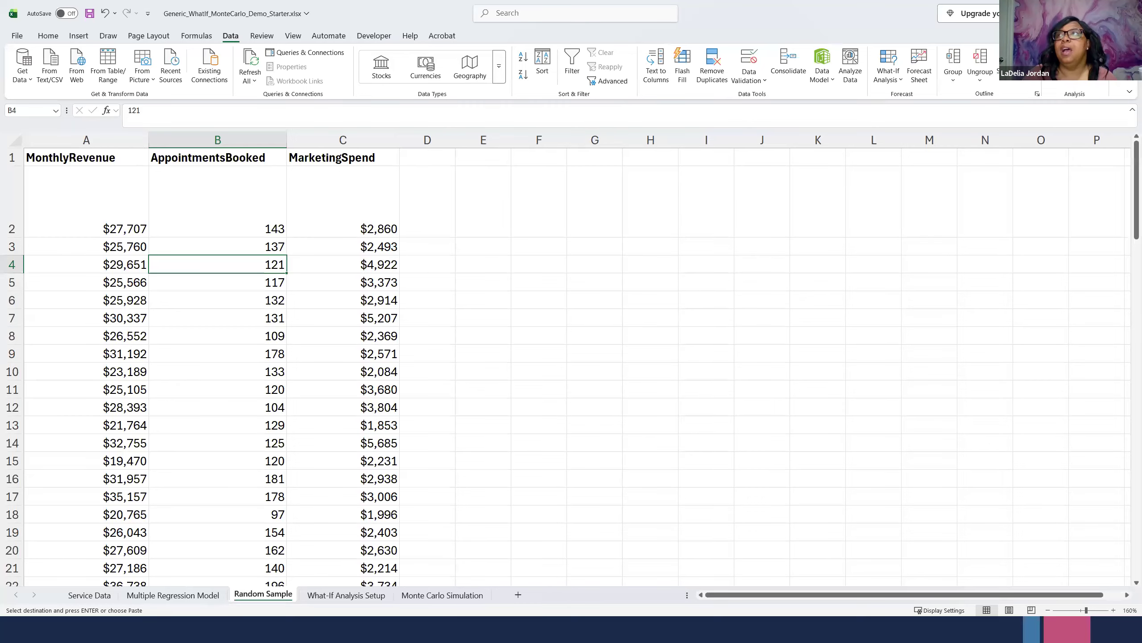
click(1075, 53)
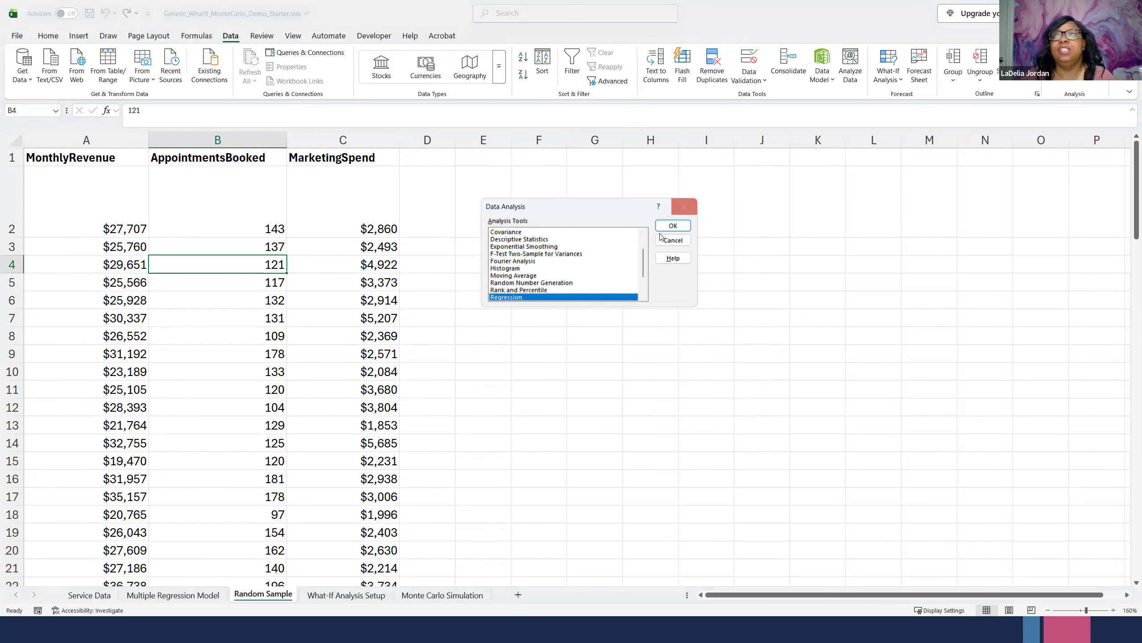
click(523, 241)
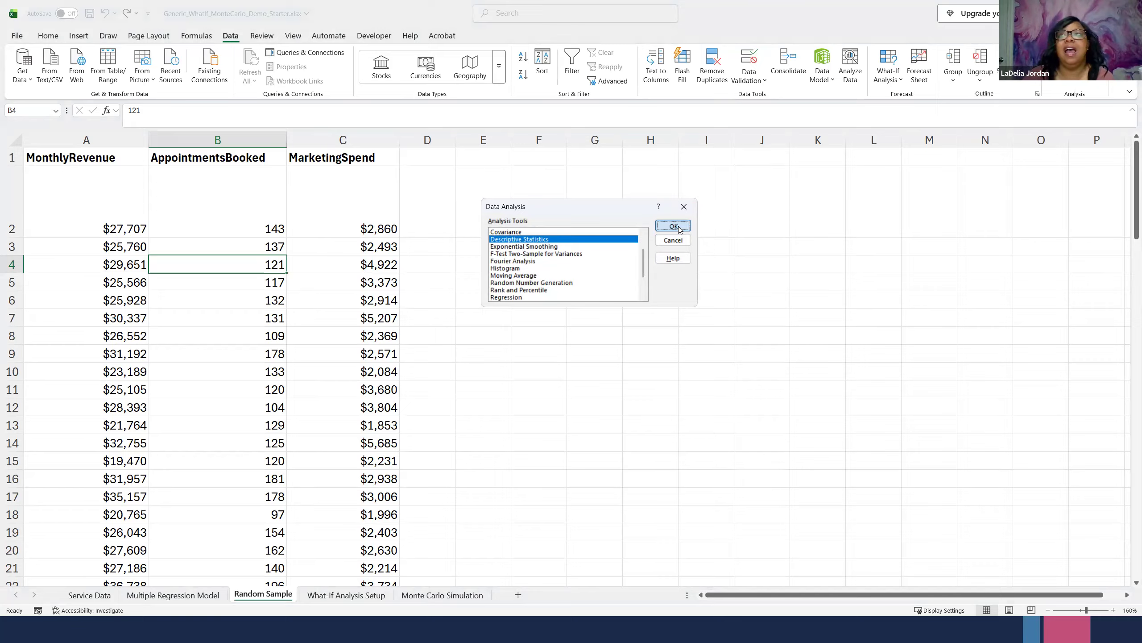
click(678, 226)
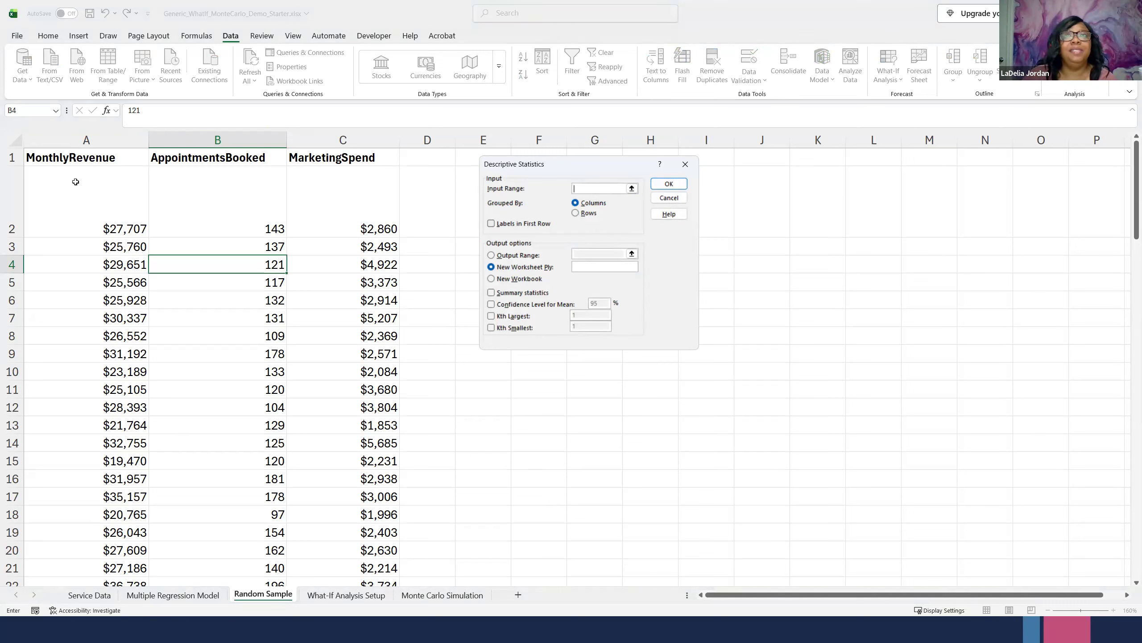
- Set the descriptive statistics input to A1:C101 with labels in the first row, and name the new output worksheet Summary Statistics
drag(68, 161, 378, 544)
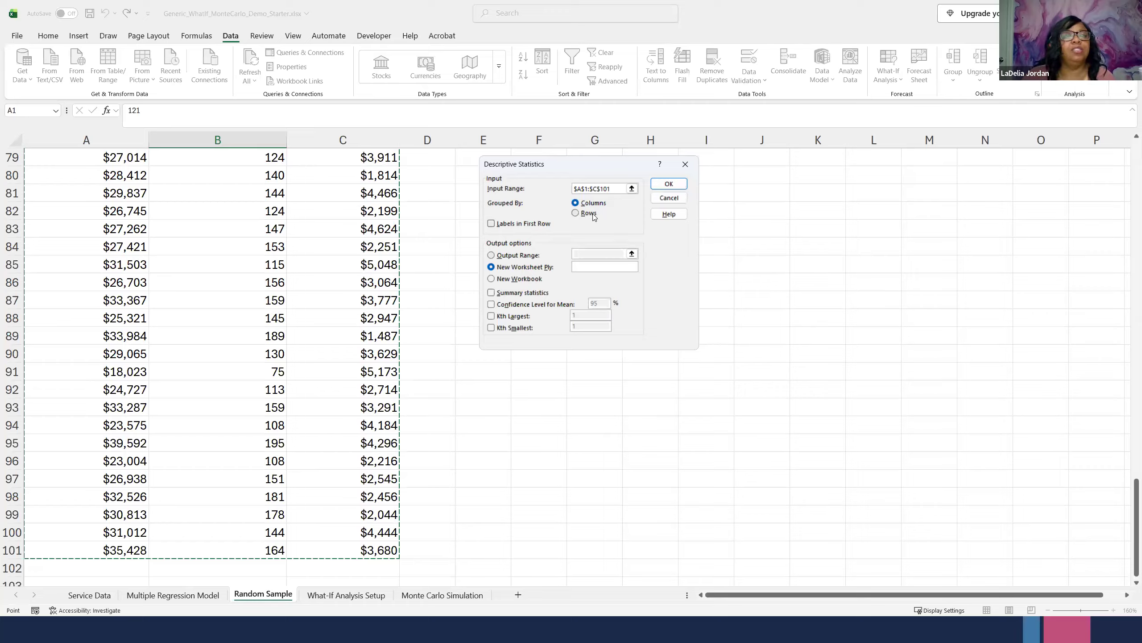
click(491, 224)
click(588, 266)
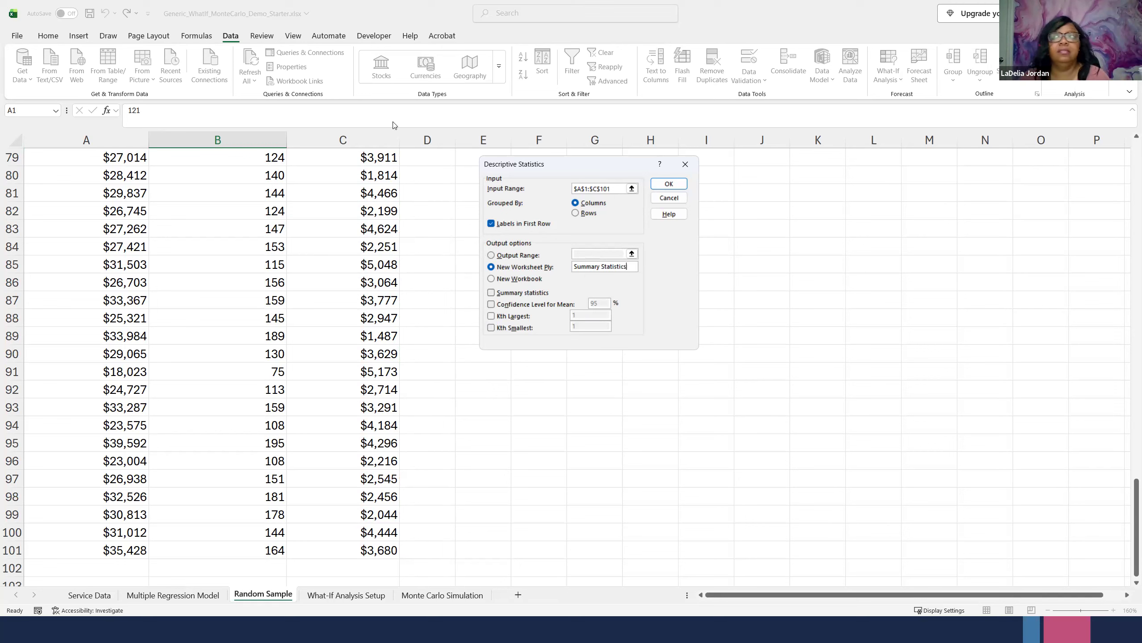
- Include the summary statistics option and generate the descriptive statistics
click(677, 186)
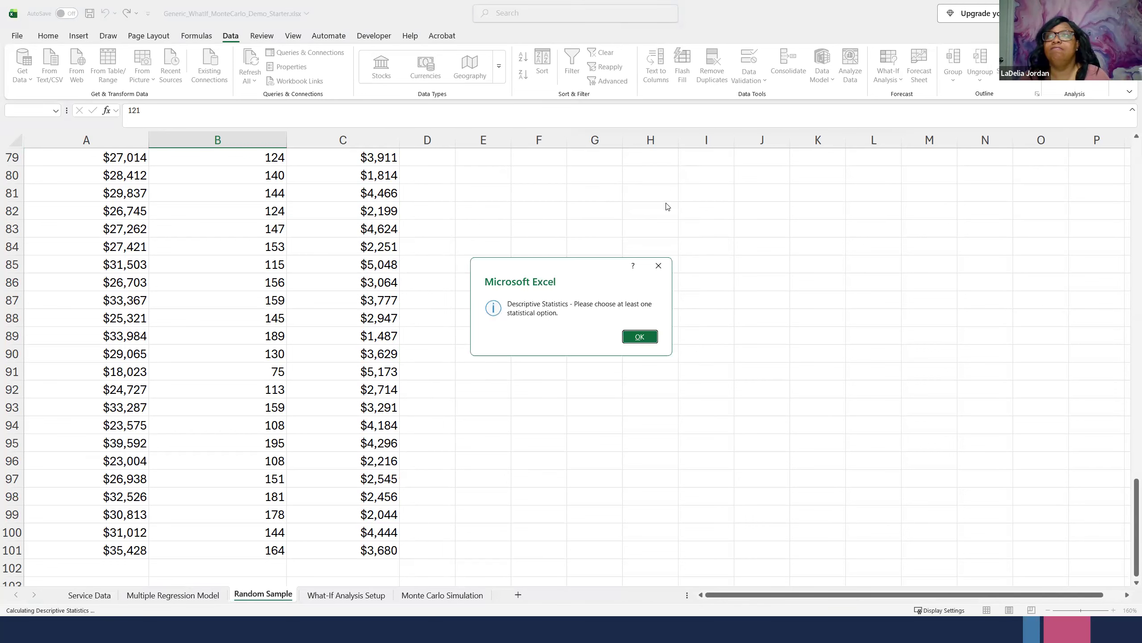
click(637, 338)
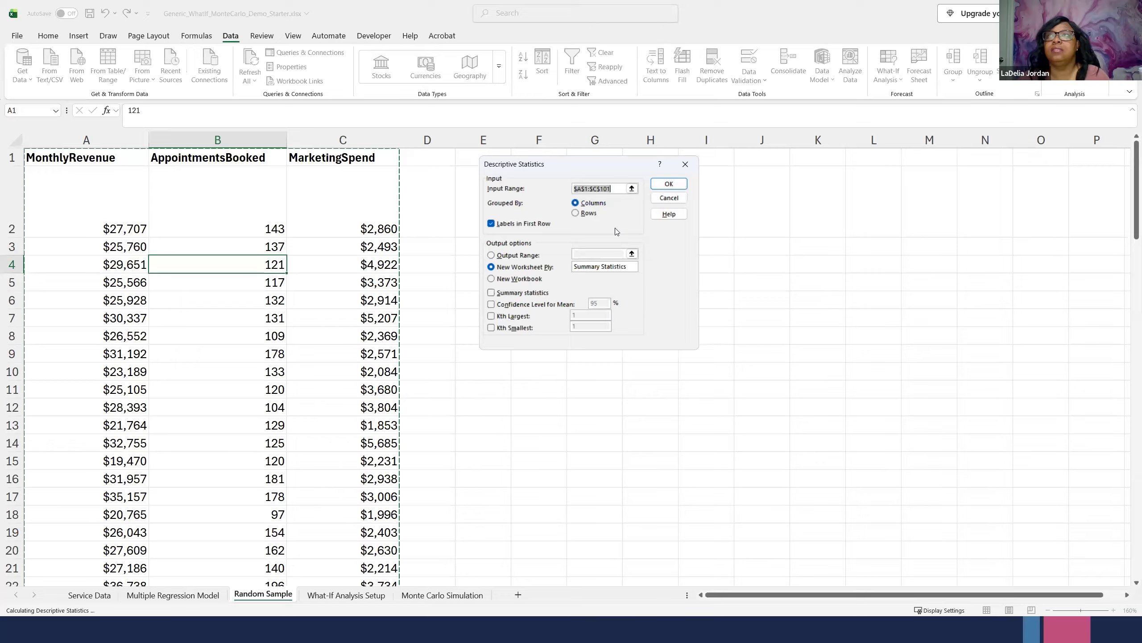
click(620, 190)
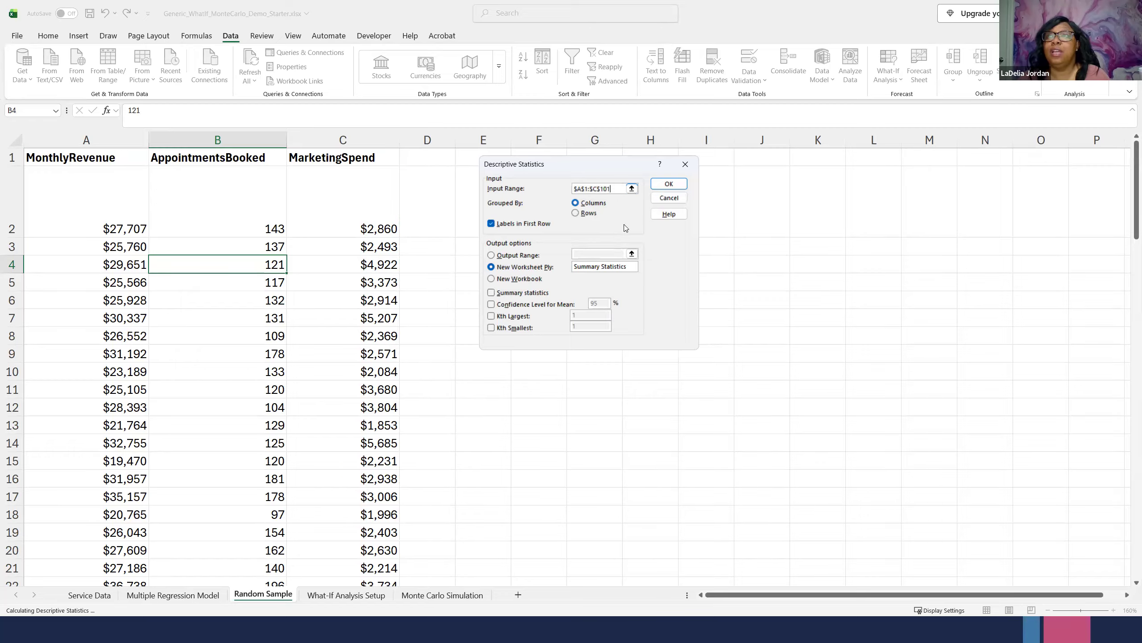
click(492, 293)
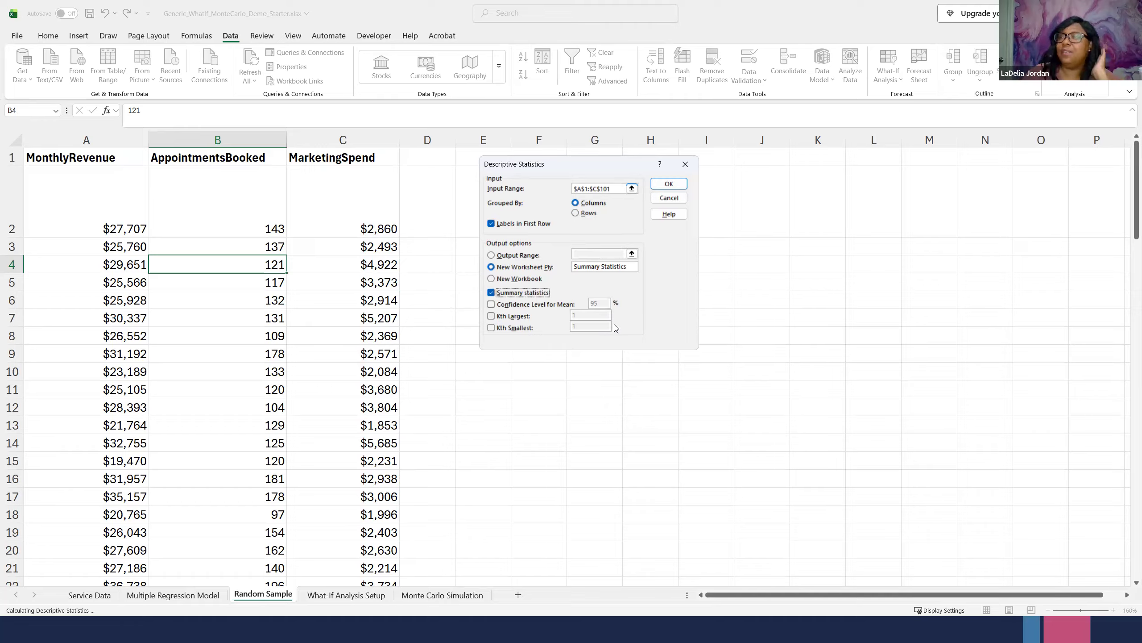
click(669, 184)
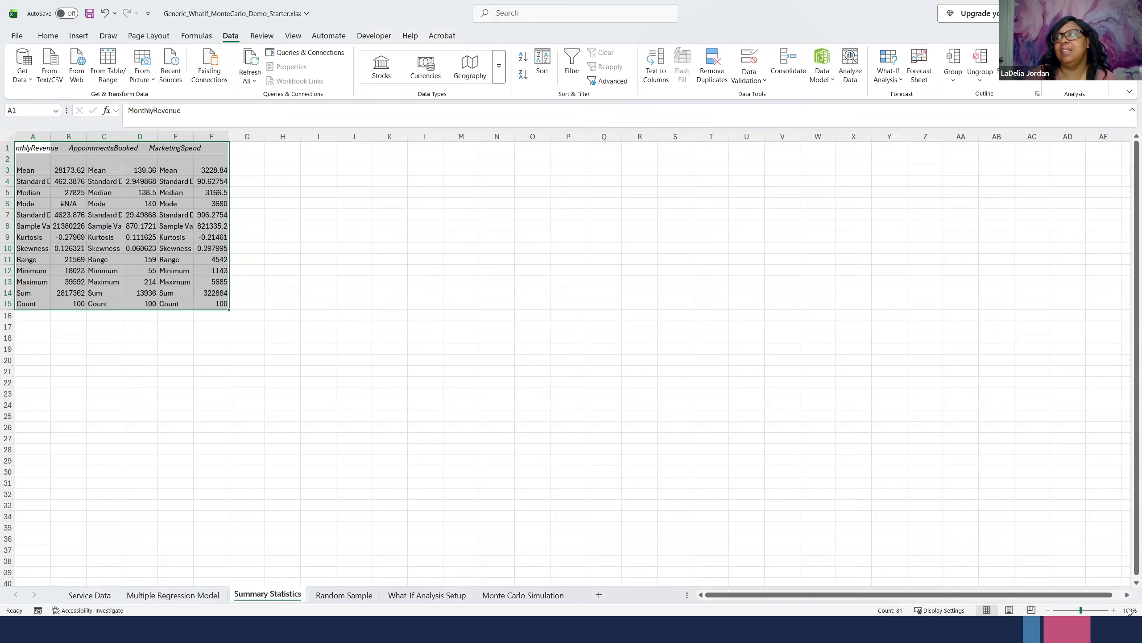
- Widen columns A, C, D and E of the Summary Statistics sheet so their labels and values fit
click(1114, 610)
click(1114, 609)
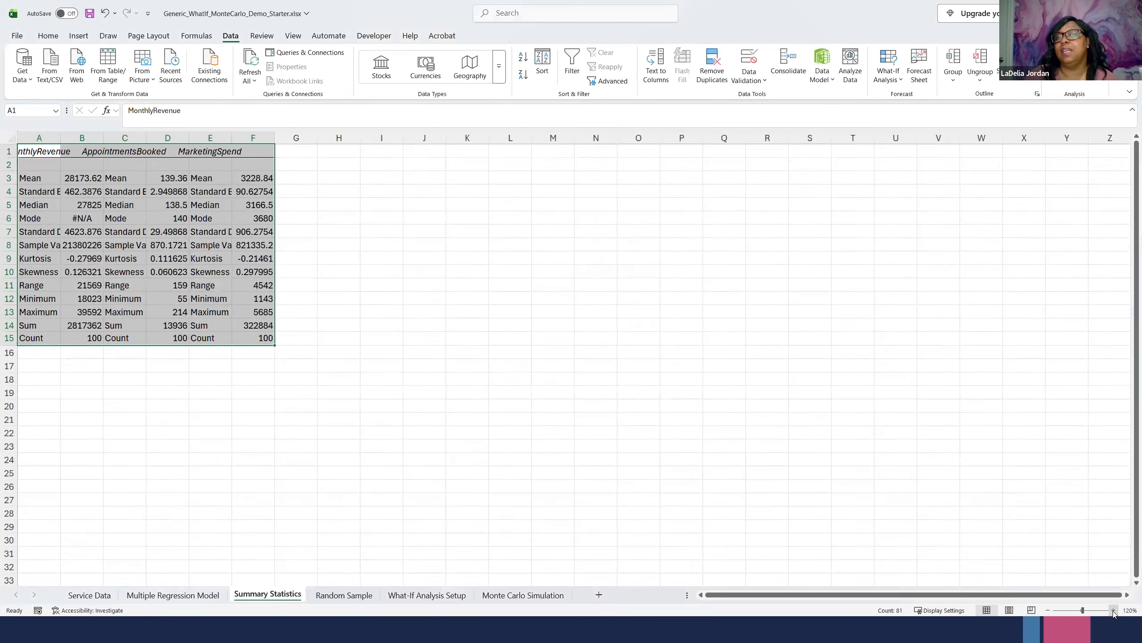
click(1113, 610)
click(1113, 609)
click(1113, 609)
click(1113, 610)
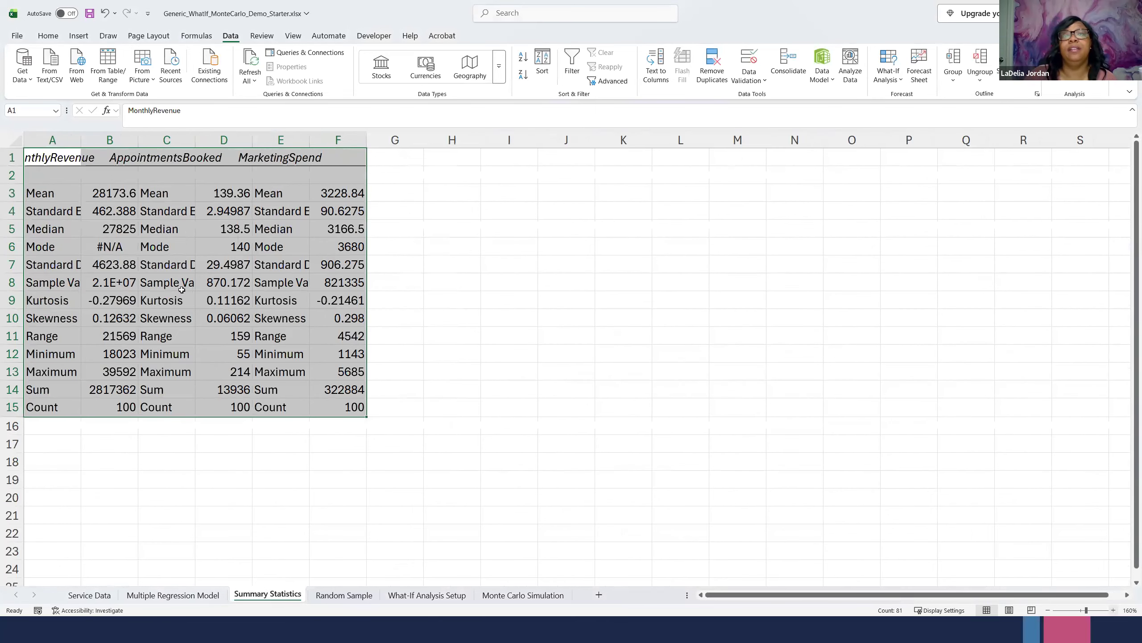
click(98, 230)
drag(56, 162, 357, 412)
drag(80, 134, 136, 134)
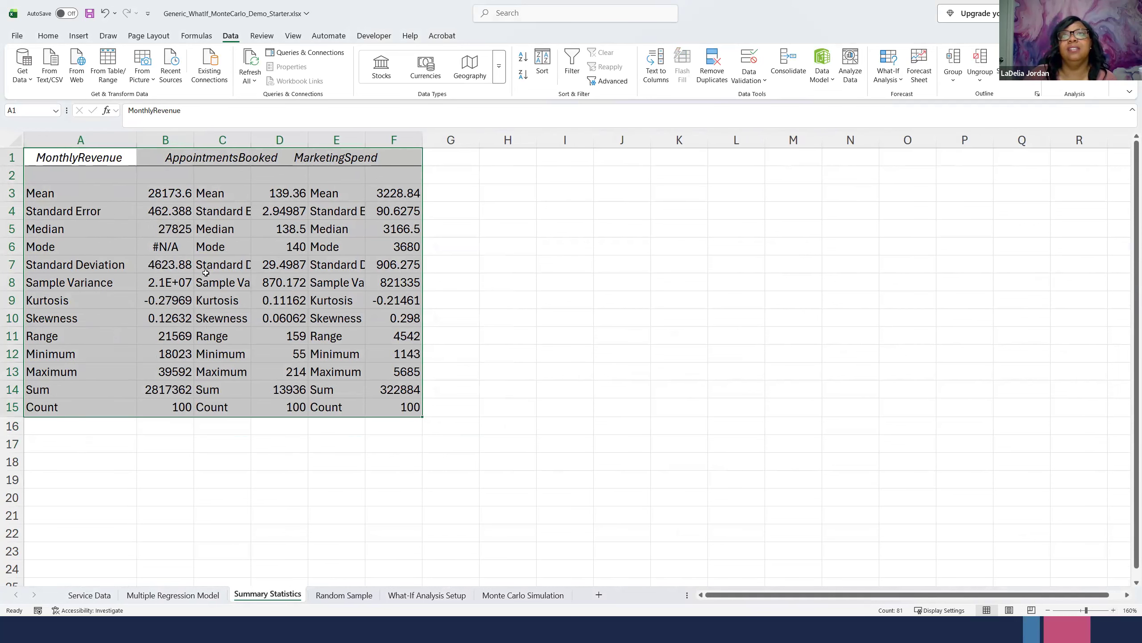
double_click(250, 135)
click(190, 136)
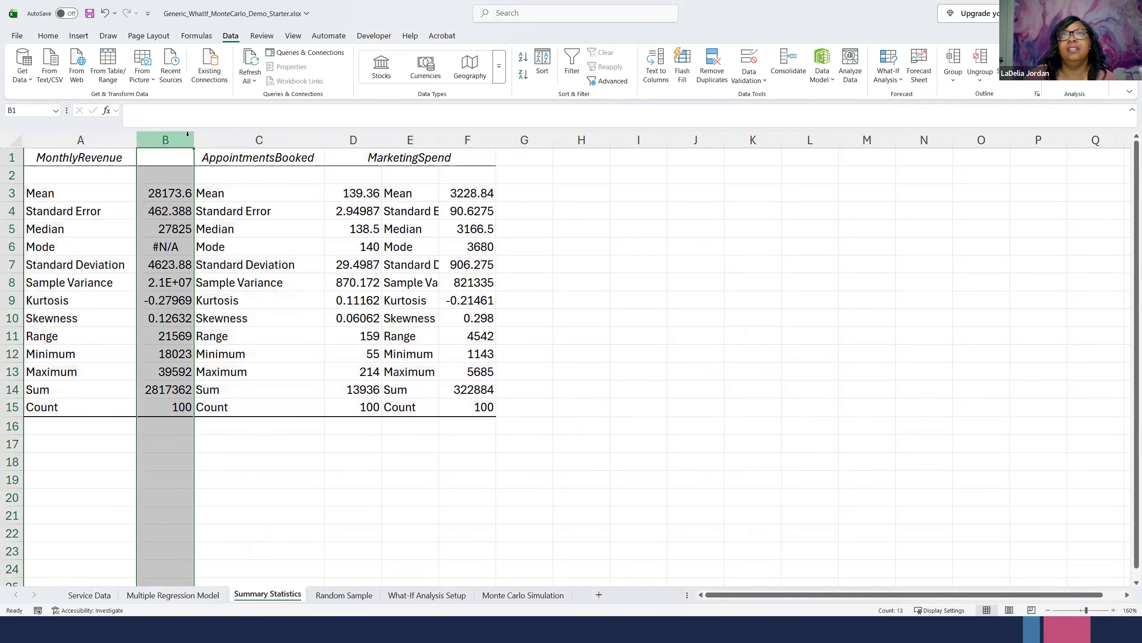
double_click(382, 138)
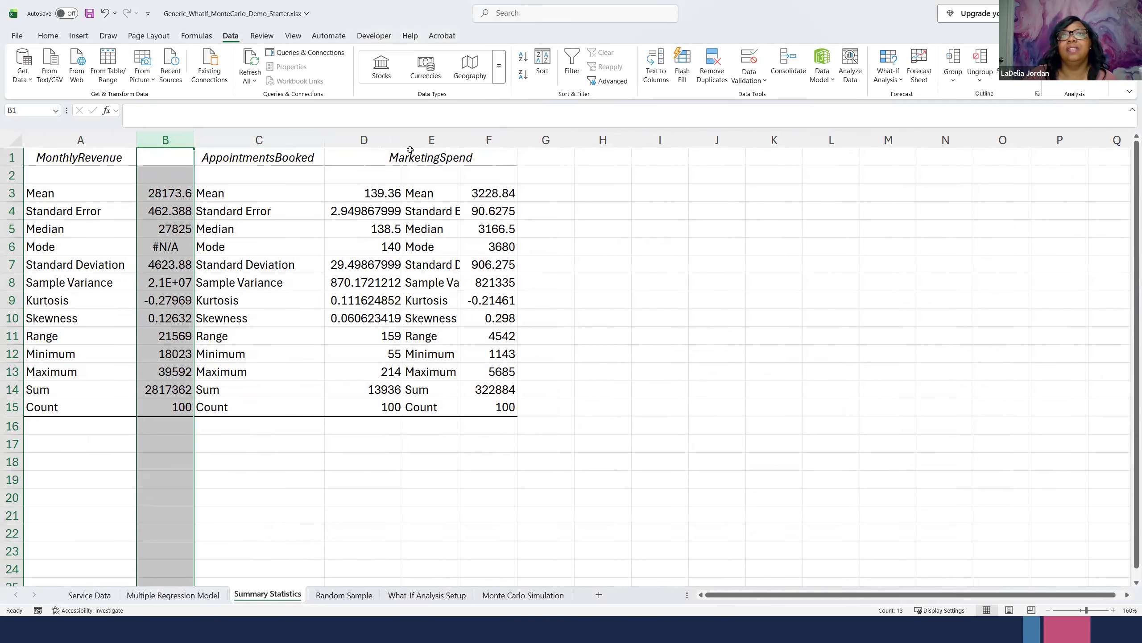
double_click(461, 139)
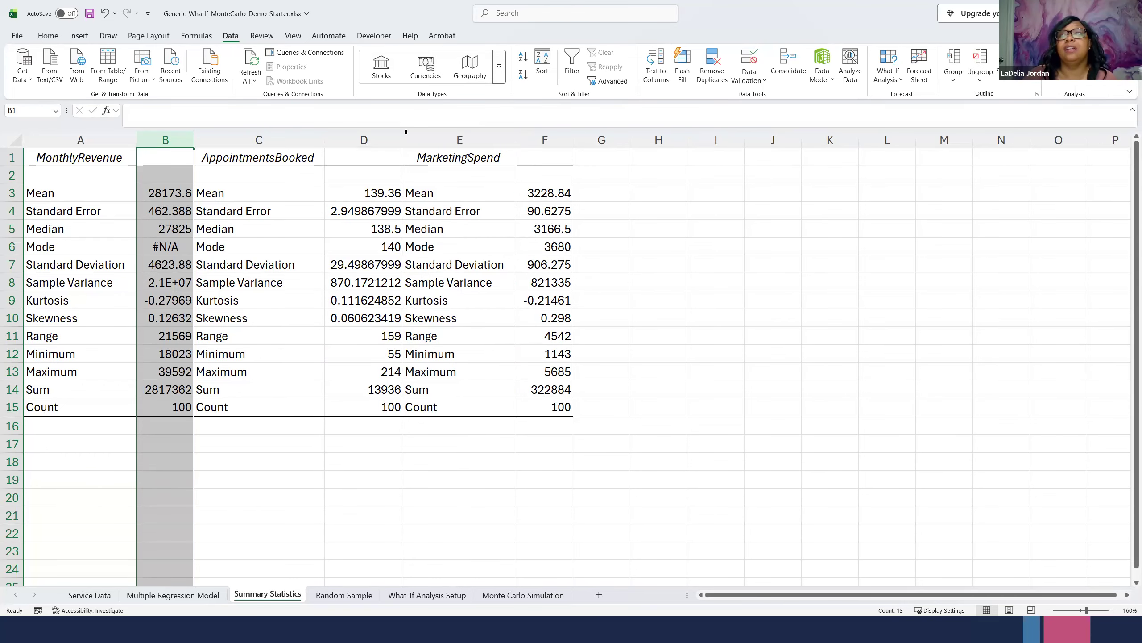
- Examine the mean and standard deviation of monthly revenue, appointments booked and marketing spend
click(52, 200)
click(69, 264)
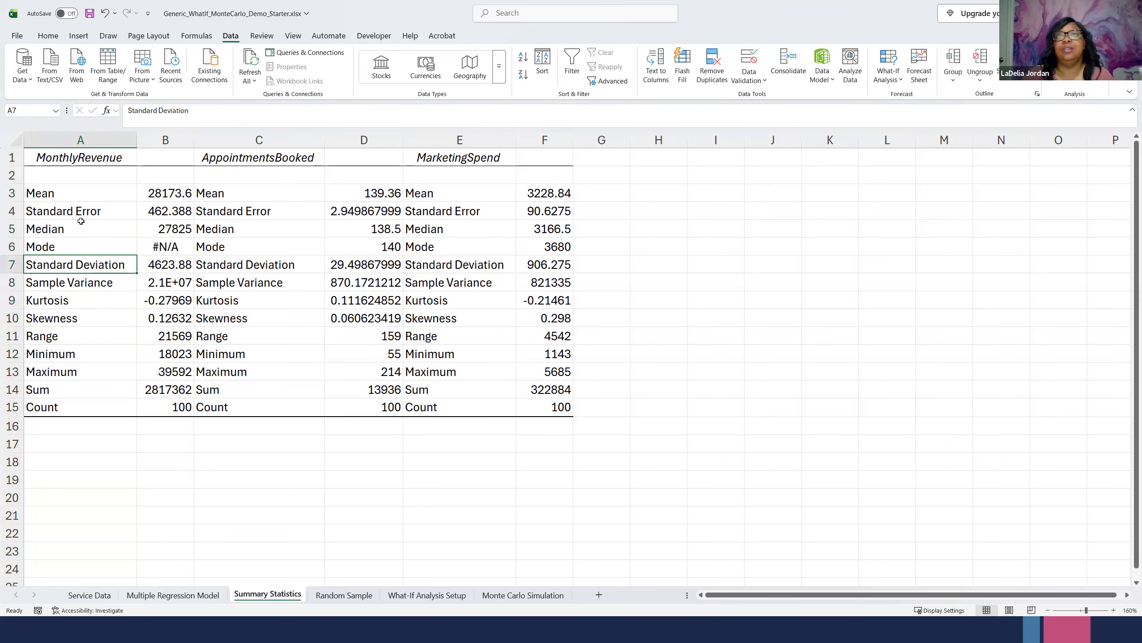
click(11, 193)
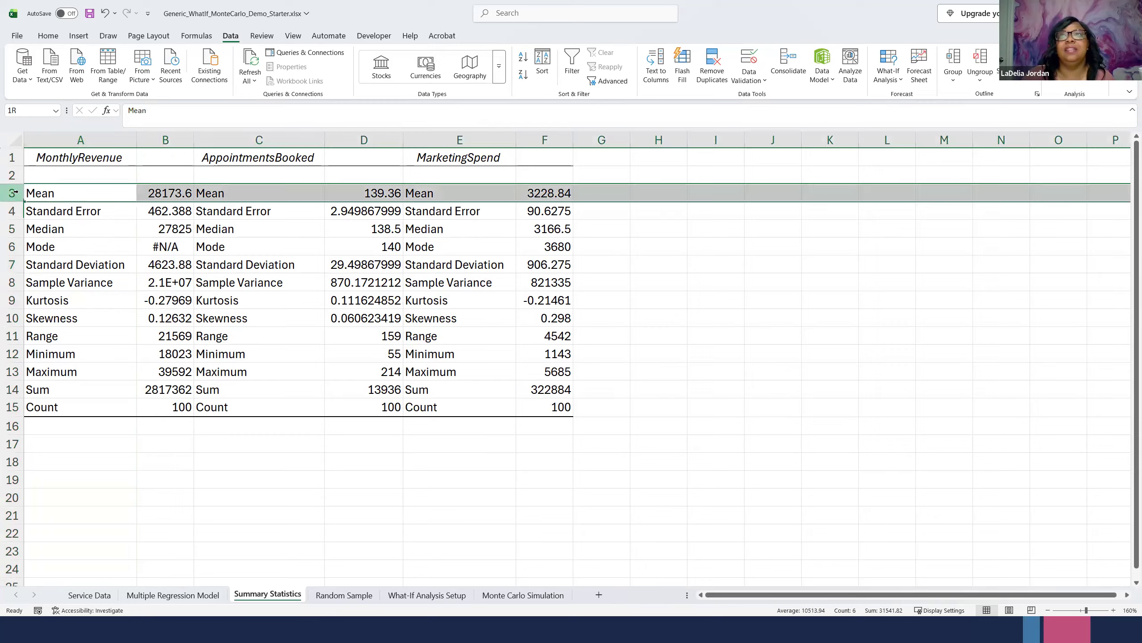
ctrl+click(11, 265)
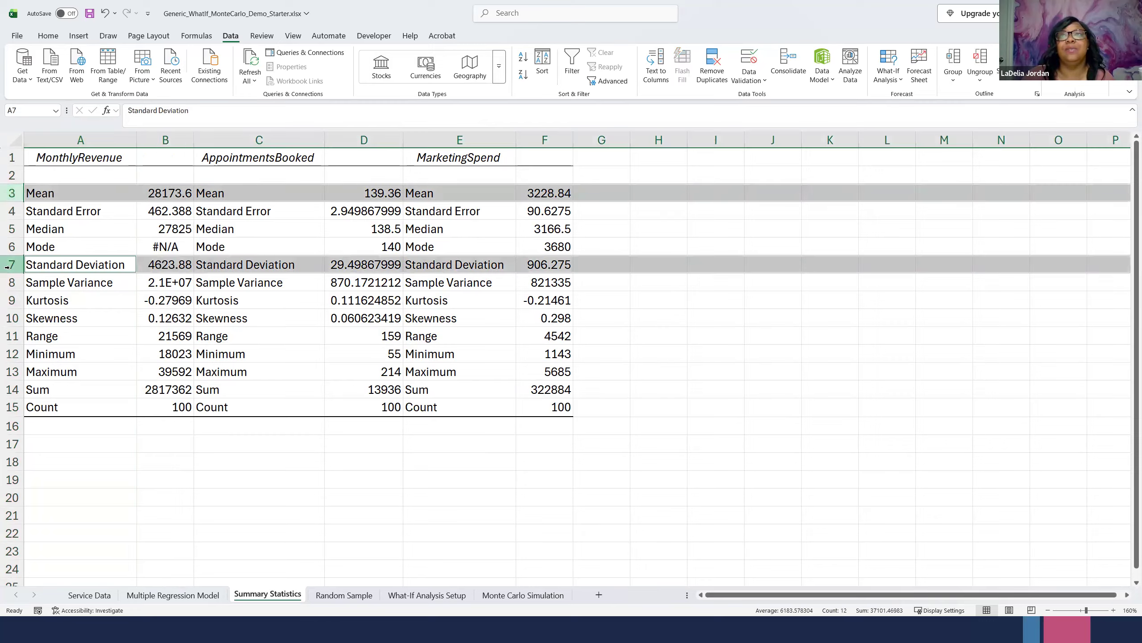
click(362, 191)
click(369, 266)
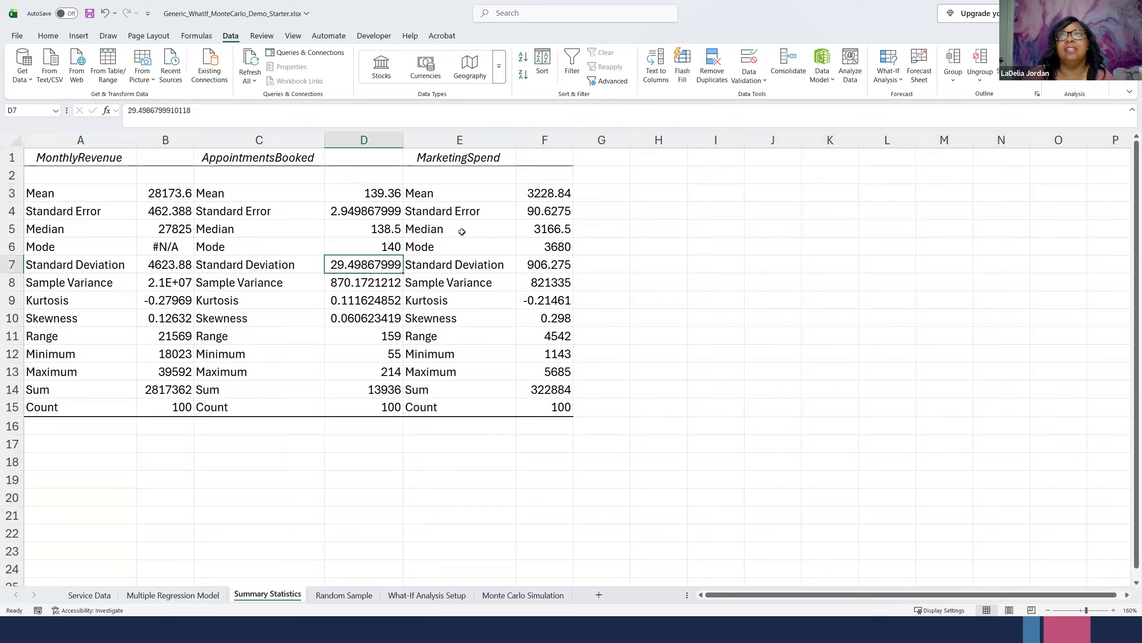
click(546, 193)
click(542, 262)
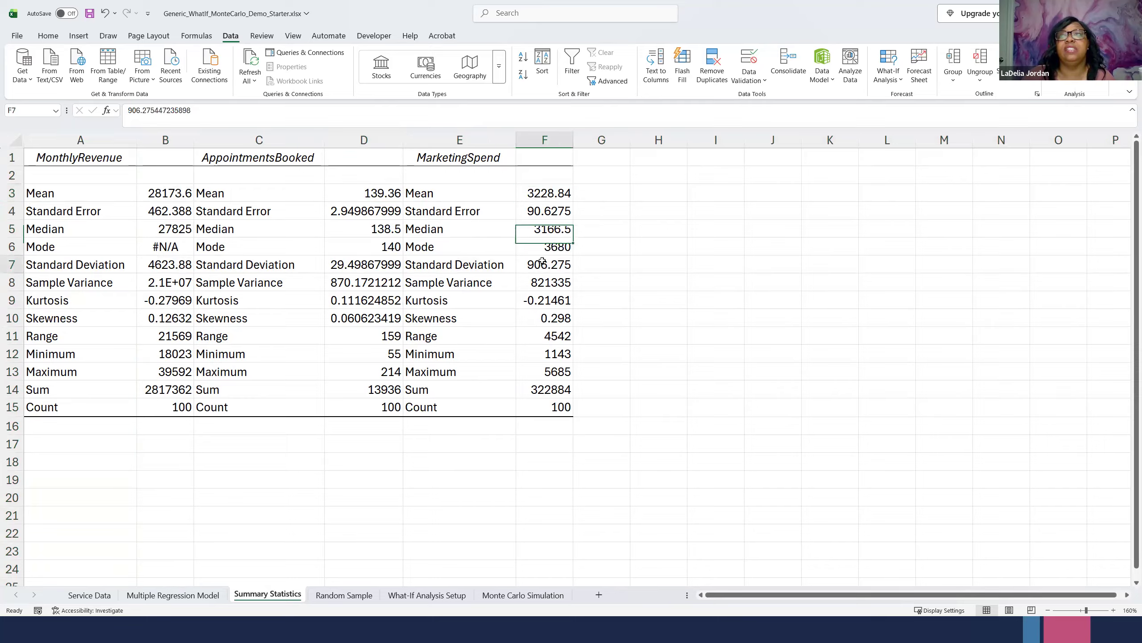
click(550, 195)
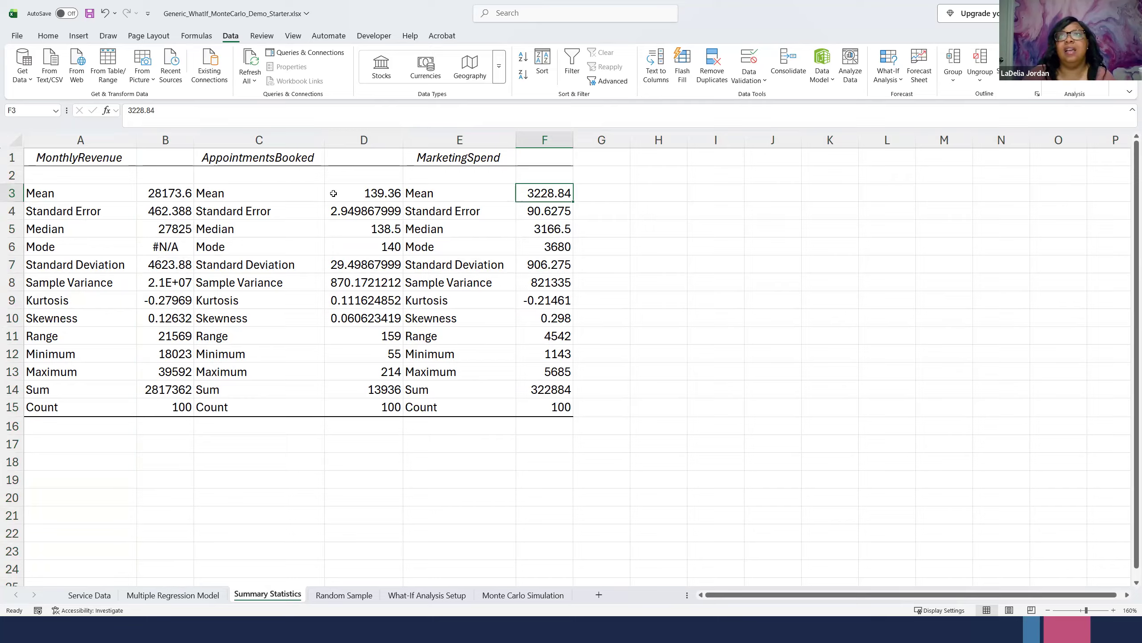
- Fill the mean and standard deviation values of AppointmentsBooked and MarketingSpend (D3, D7, F3, F7) with yellow
click(351, 190)
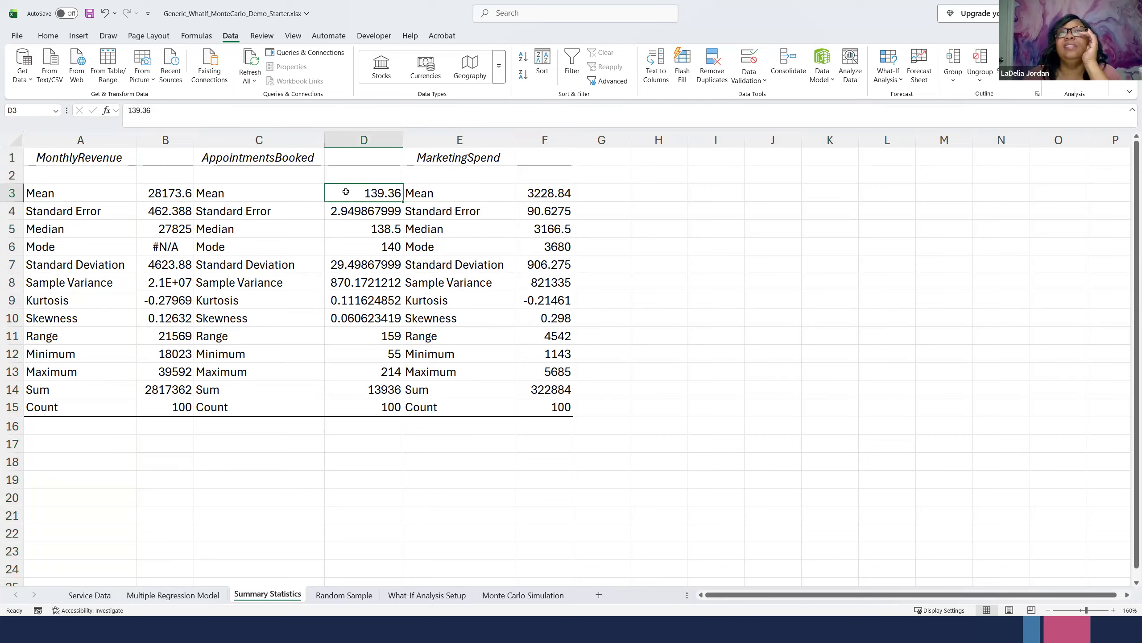
click(49, 37)
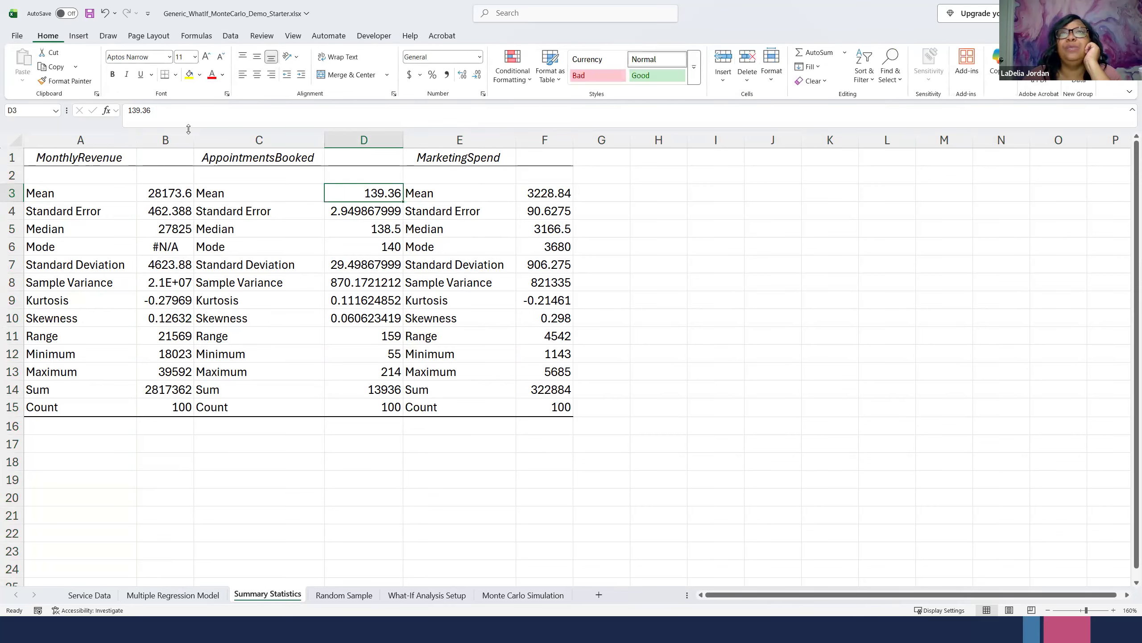
click(188, 74)
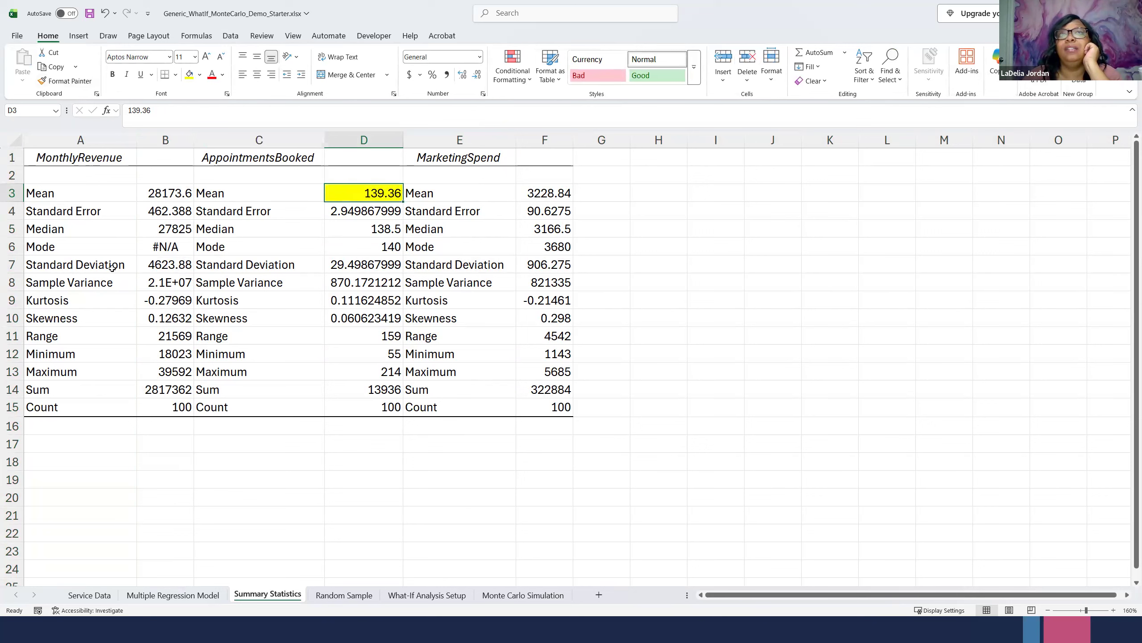
click(350, 267)
click(186, 76)
click(551, 193)
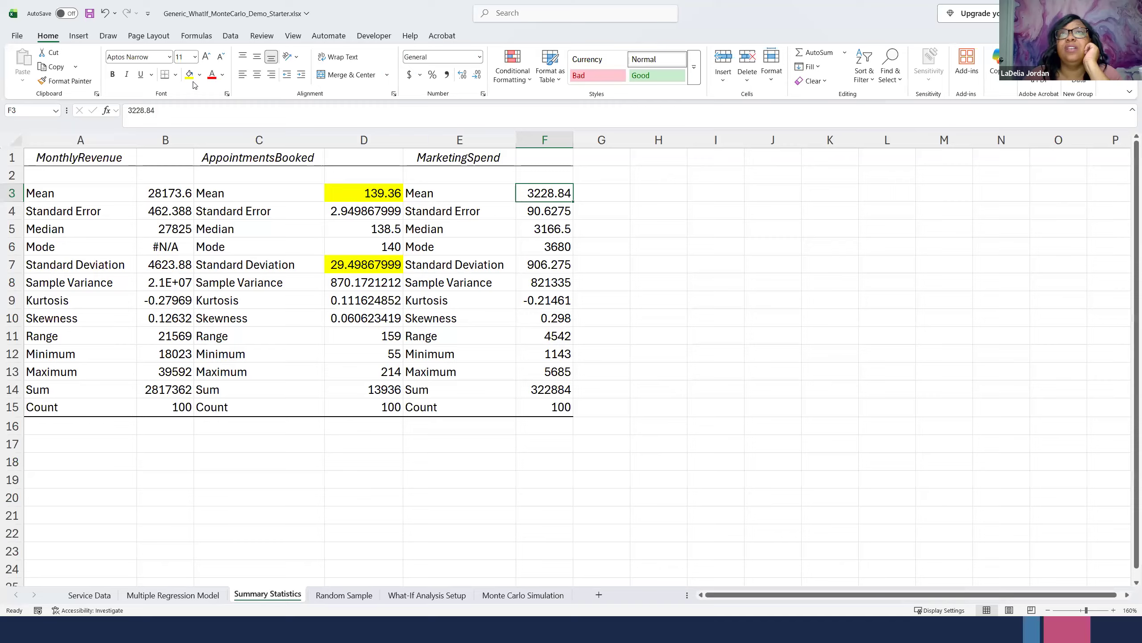
click(189, 74)
click(543, 262)
click(189, 74)
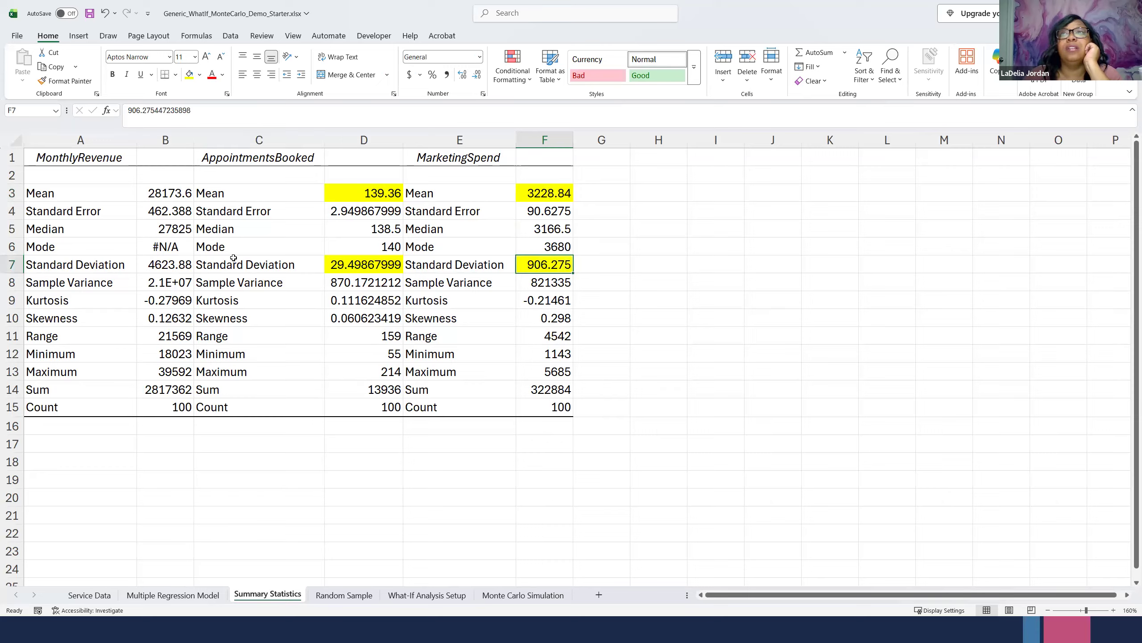
- Highlight the MonthlyRevenue mean and standard deviation in B3 and B7 in yellow
click(171, 197)
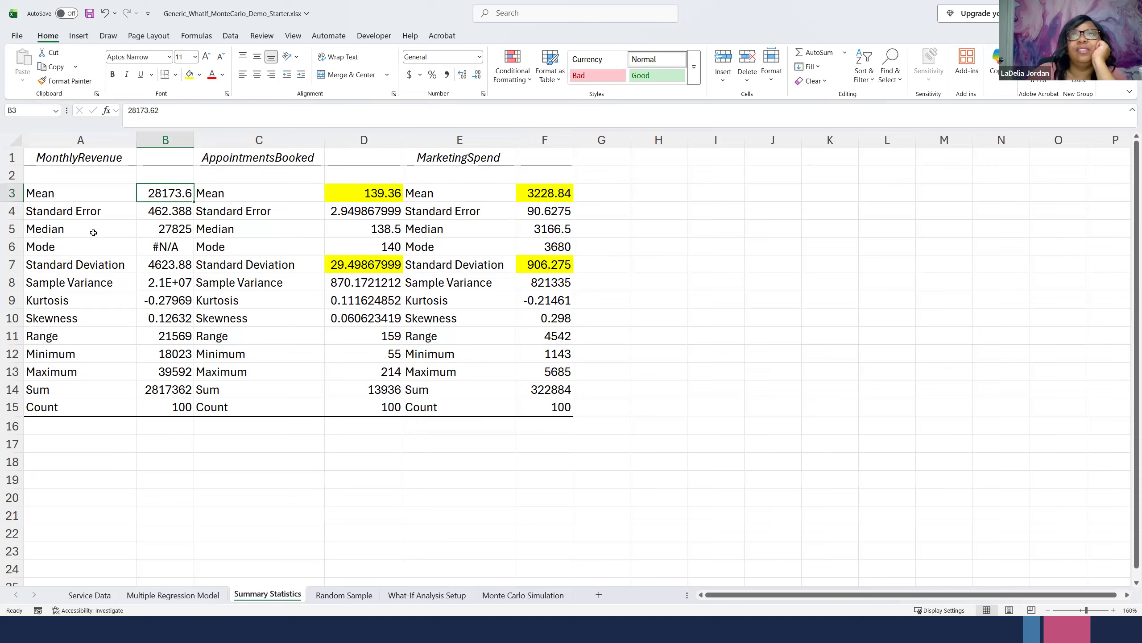
click(191, 74)
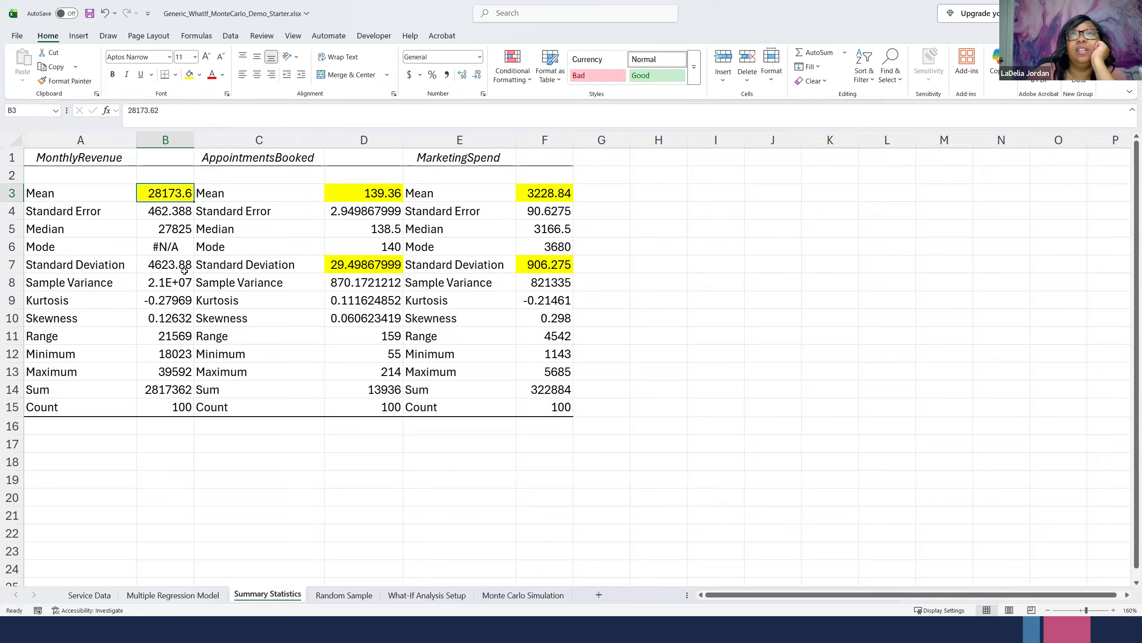
click(180, 270)
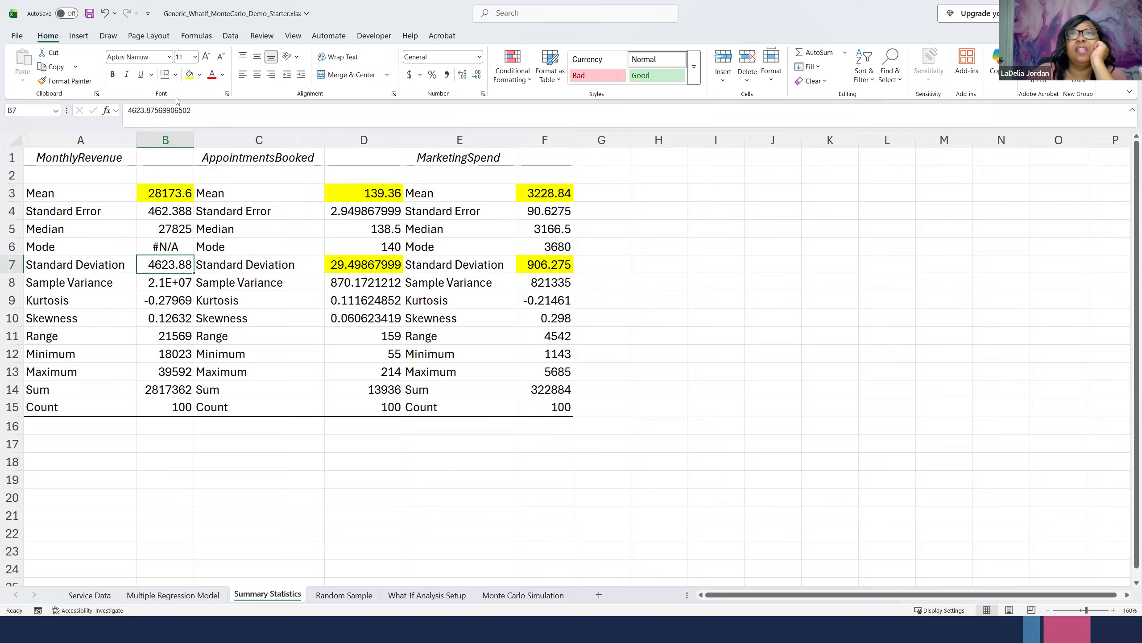
click(189, 74)
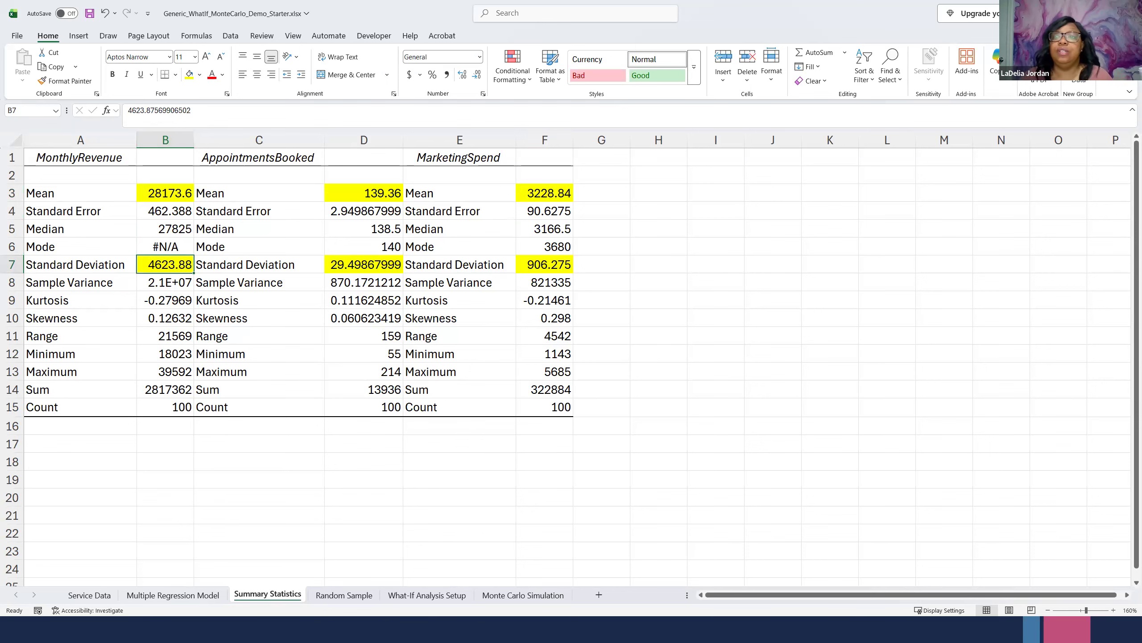
- Copy the coefficients table A16:B19 from the Multiple Regression Model sheet to cell A11 of the What-If Analysis Setup sheet
click(410, 596)
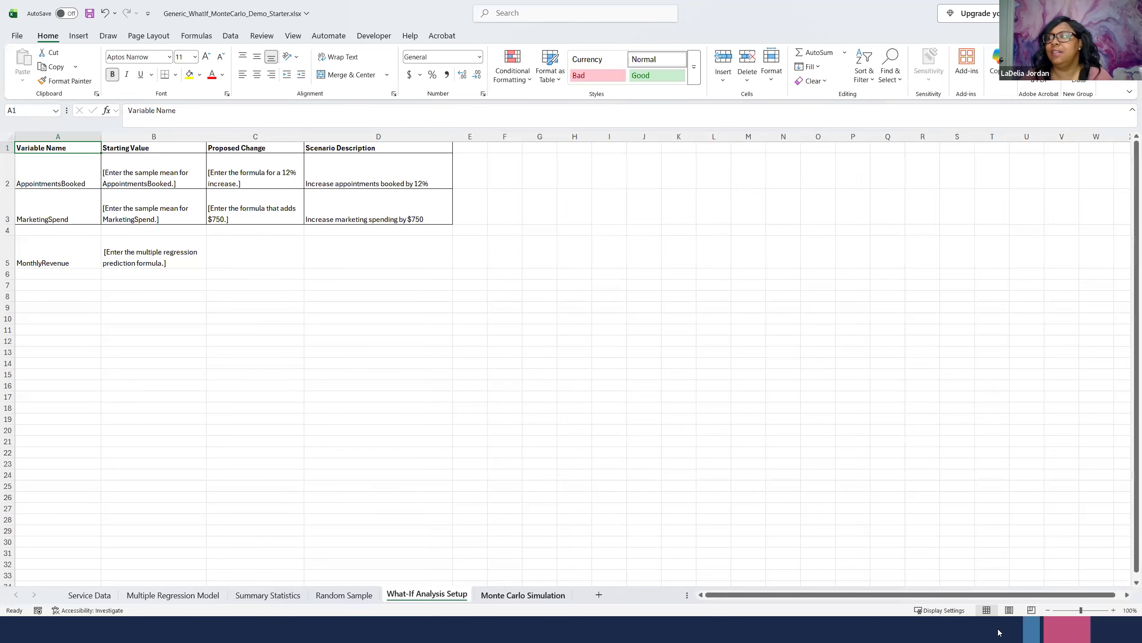
click(1115, 610)
click(1115, 610)
click(1114, 610)
click(1114, 610)
click(1114, 611)
click(1115, 611)
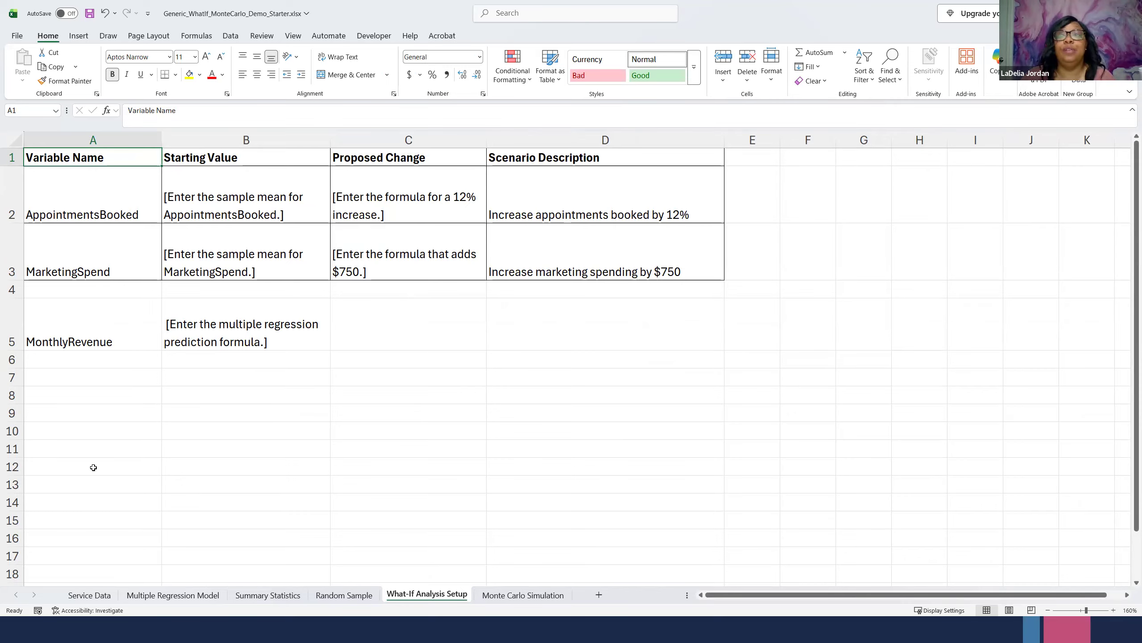
click(176, 594)
click(159, 479)
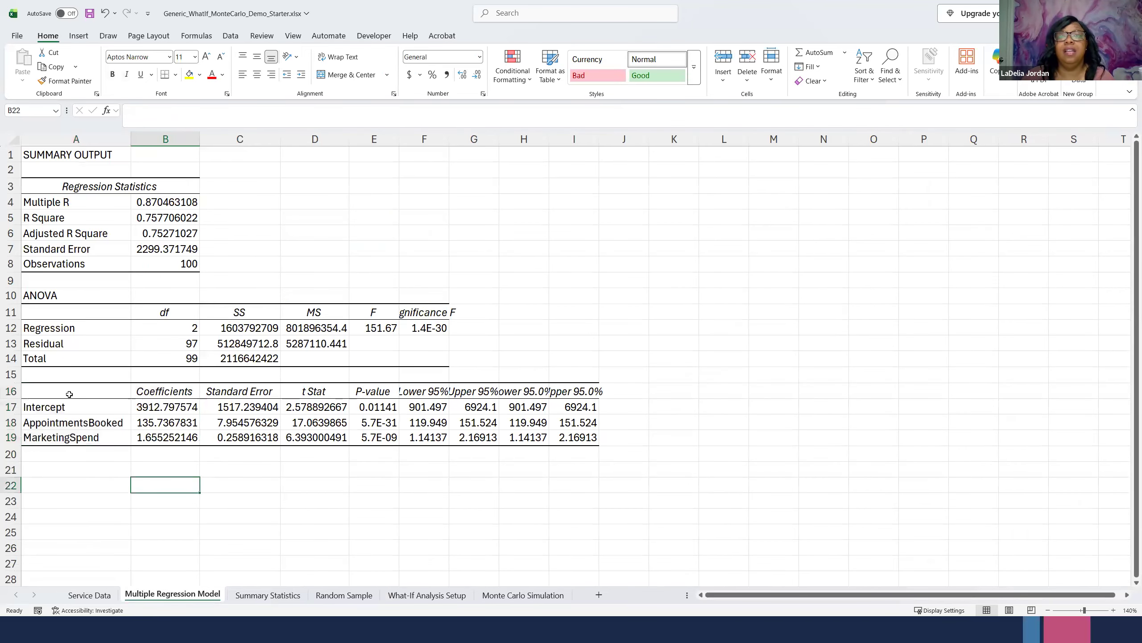
drag(72, 389, 169, 431)
key(ctrl+c)
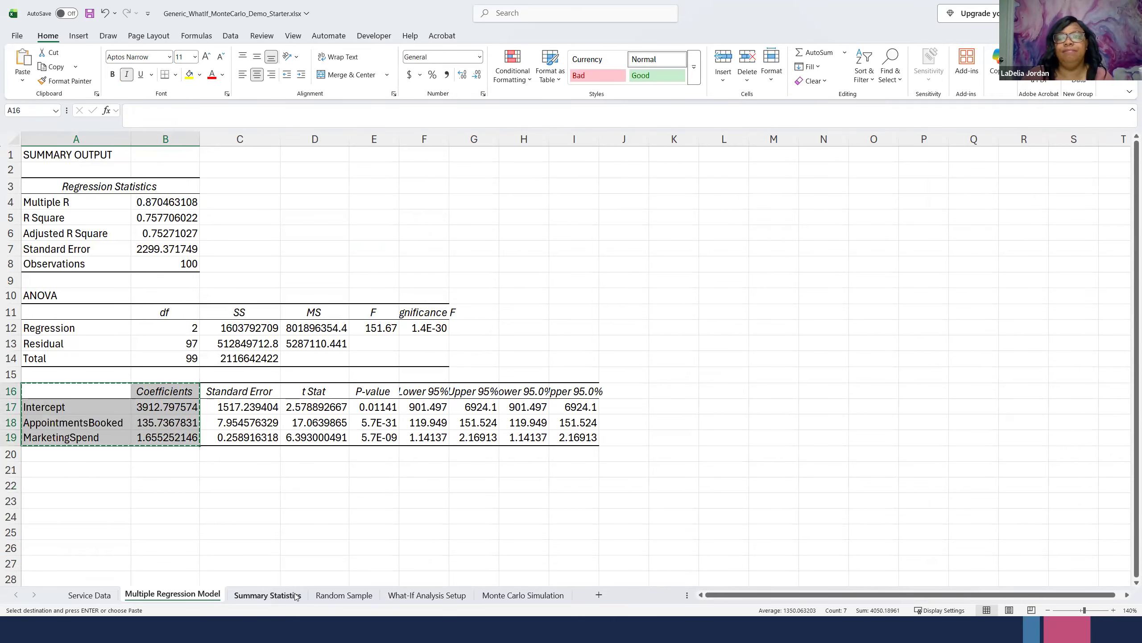
click(416, 595)
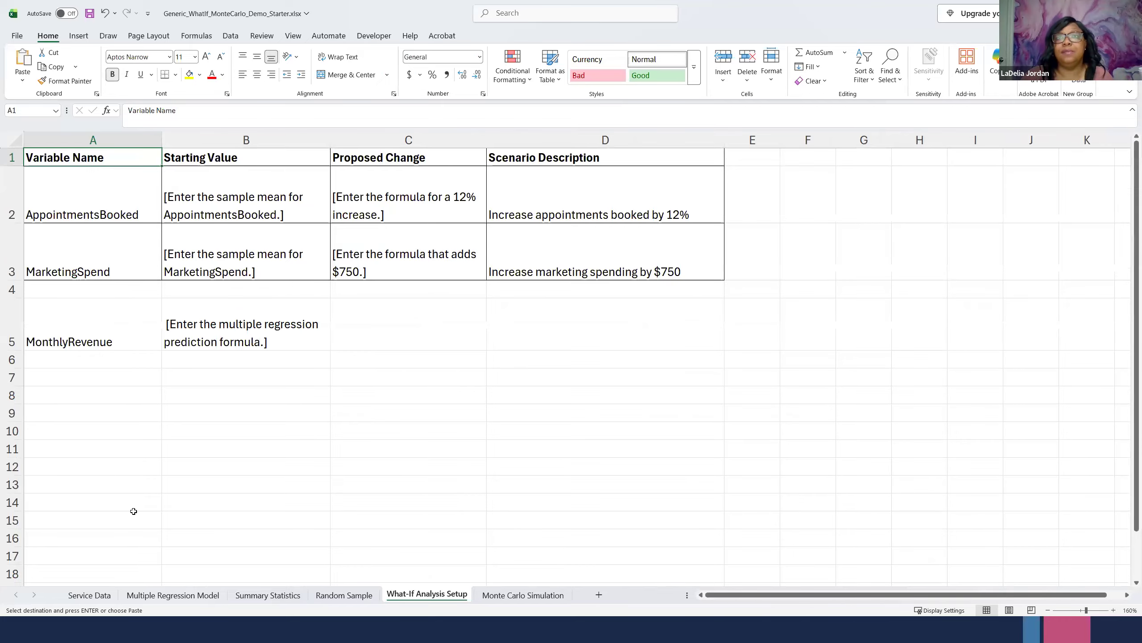
click(66, 446)
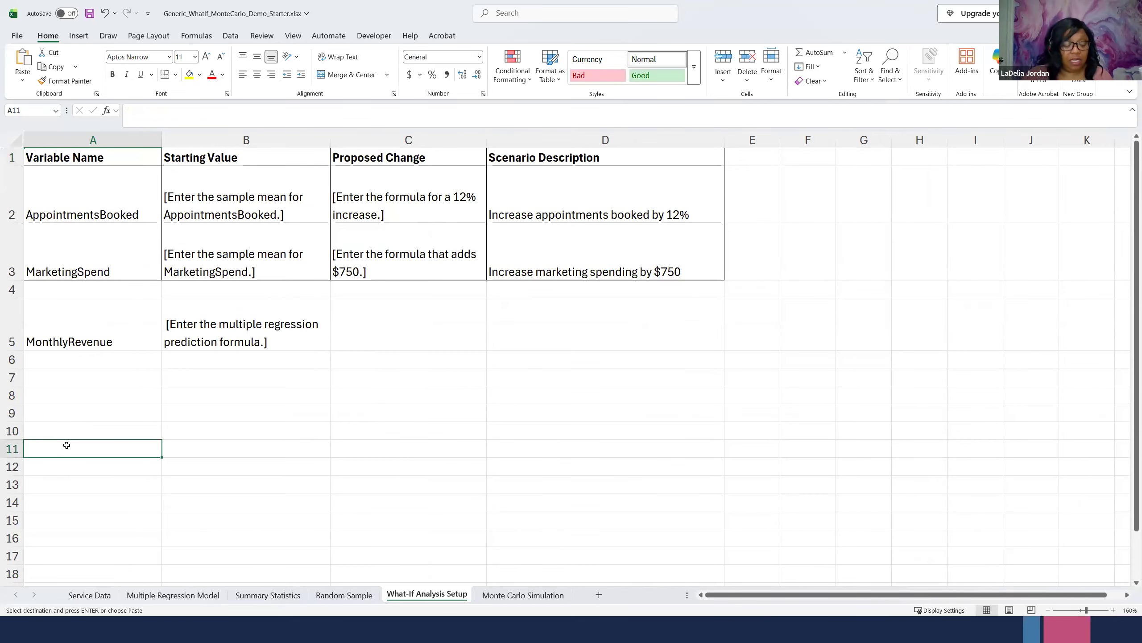
key(ctrl+v)
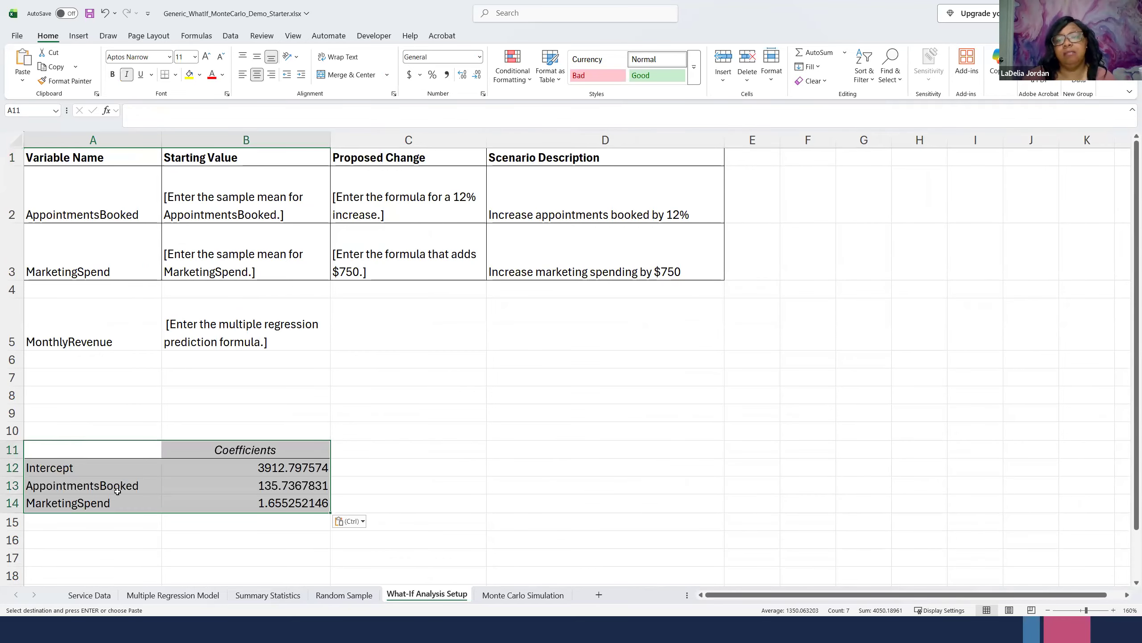
click(285, 469)
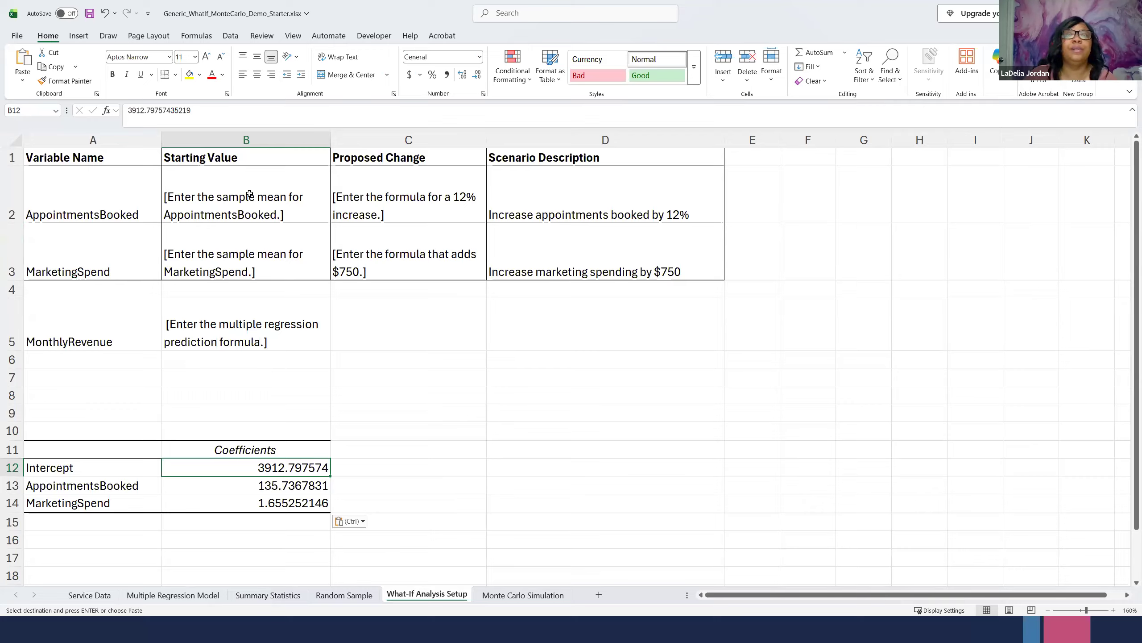
- Copy the mean through standard deviation rows, A3:F7, from the Summary Statistics sheet to cell D11 of the What-If Analysis Setup sheet
click(236, 202)
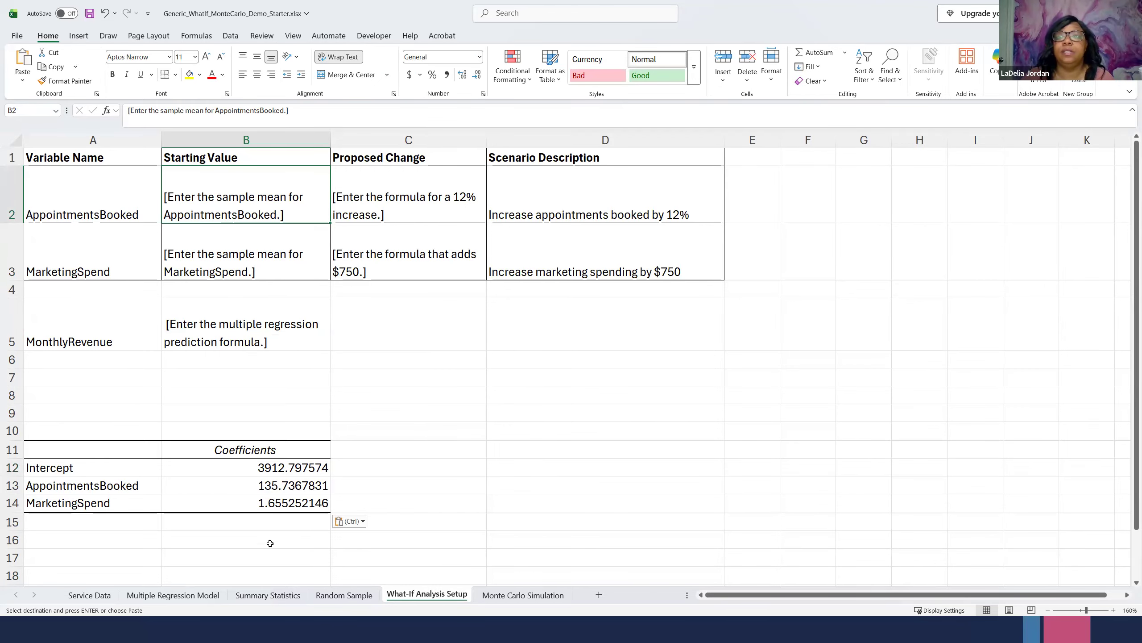
click(268, 595)
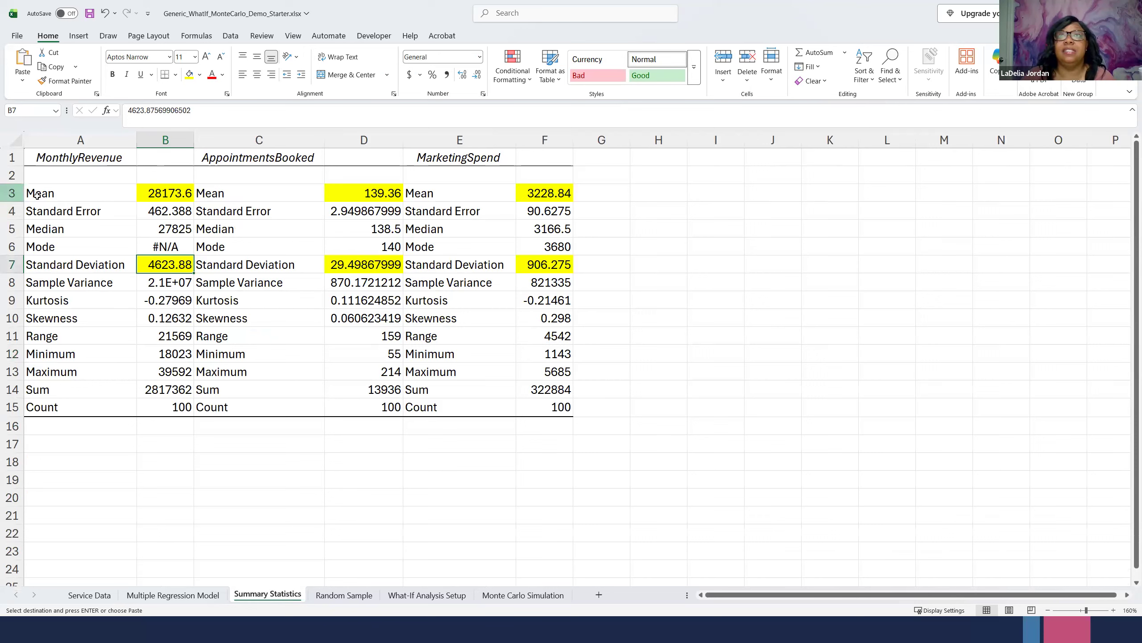
click(51, 197)
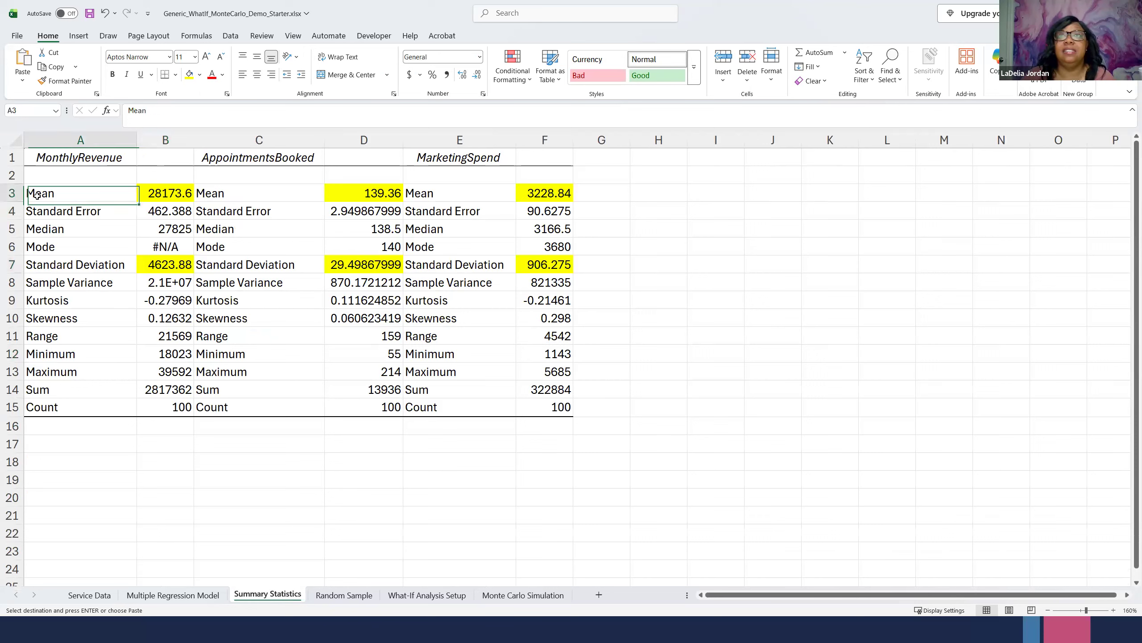
click(12, 194)
click(161, 194)
mouse_move(75, 197)
mouse_down()
mouse_move(576, 280)
mouse_move(418, 247)
mouse_move(77, 211)
mouse_move(76, 193)
mouse_up()
drag(377, 211, 554, 270)
key(ctrl+c)
click(427, 595)
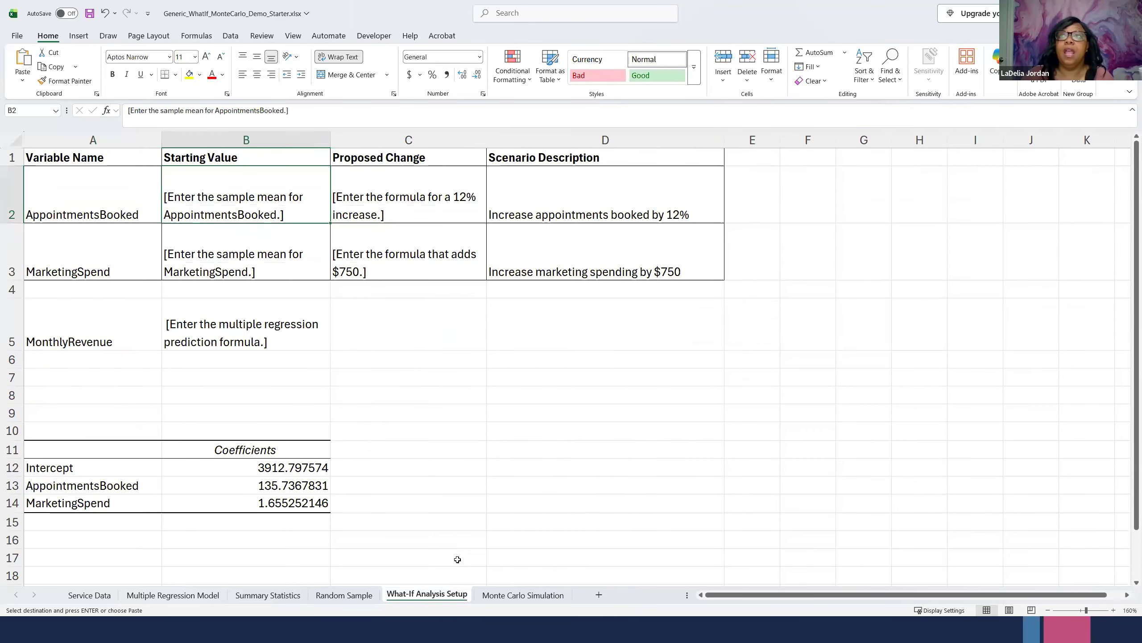
click(490, 449)
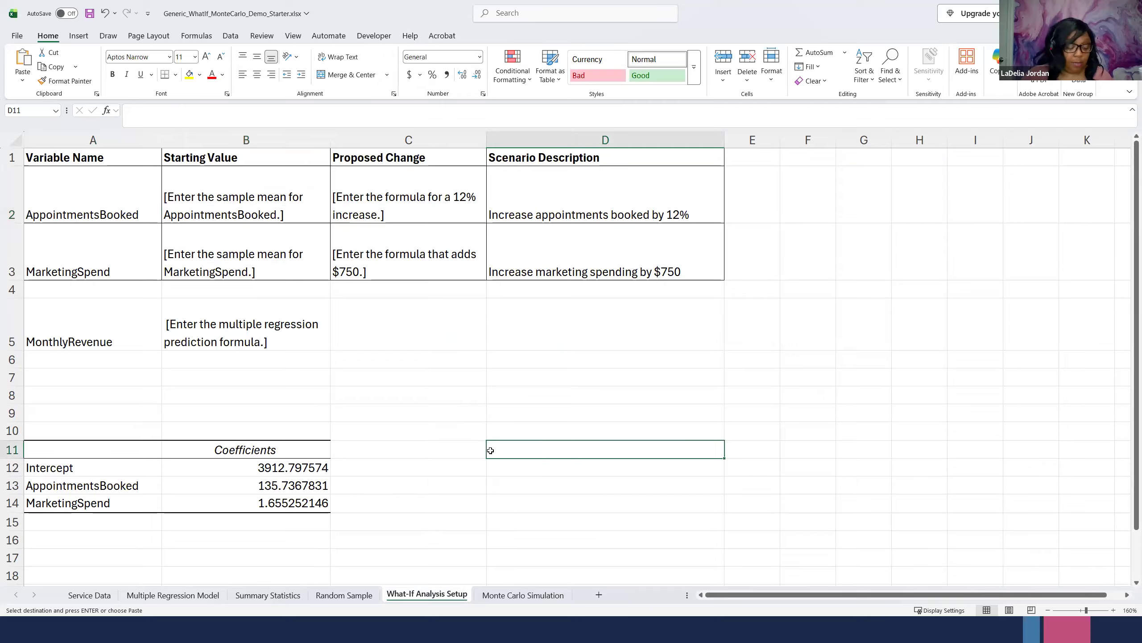
key(Return)
click(557, 480)
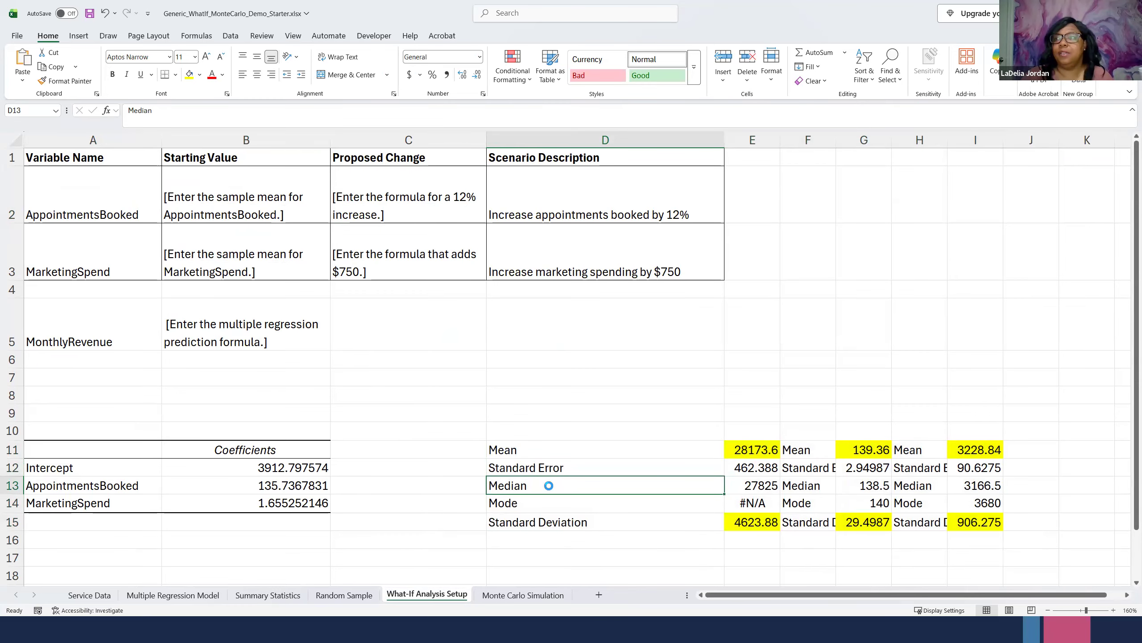
- Undo the last paste and instead copy A1:F7, including the variable headings, from Summary Statistics to D11 of What-If Analysis Setup
key(ctrl+z)
click(253, 597)
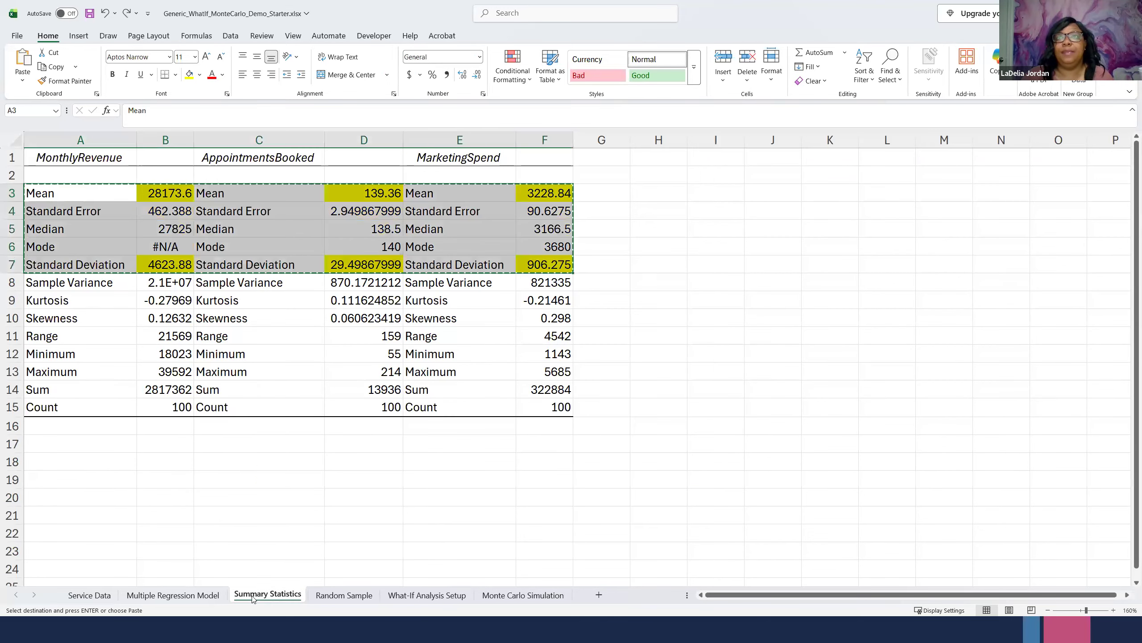
click(176, 193)
drag(40, 157, 545, 266)
key(ctrl+c)
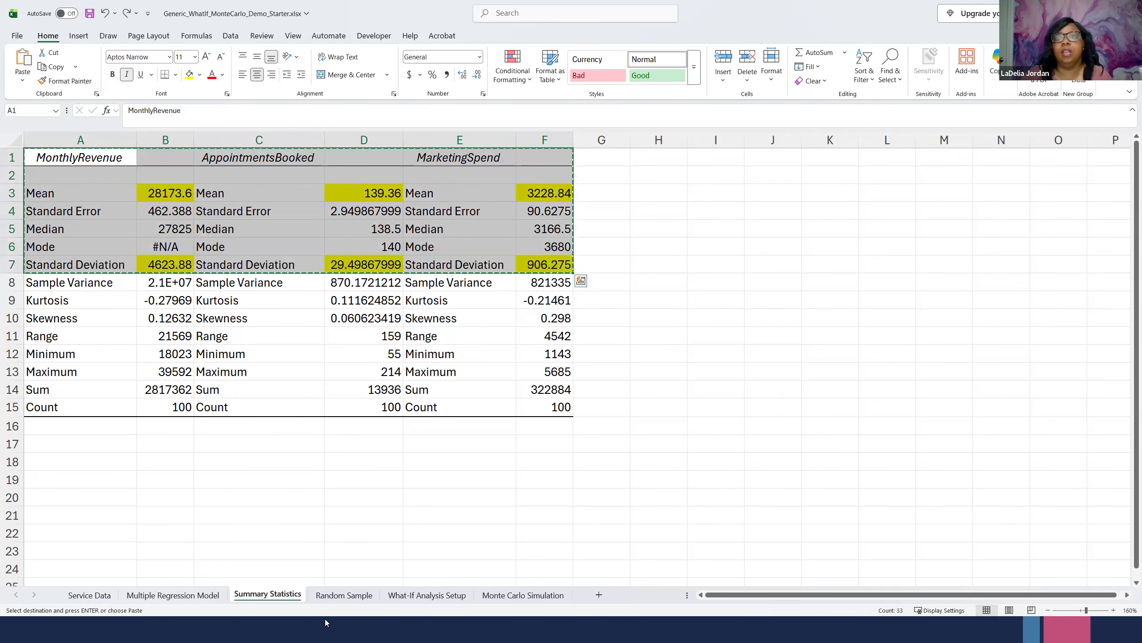
click(427, 595)
drag(522, 461, 520, 448)
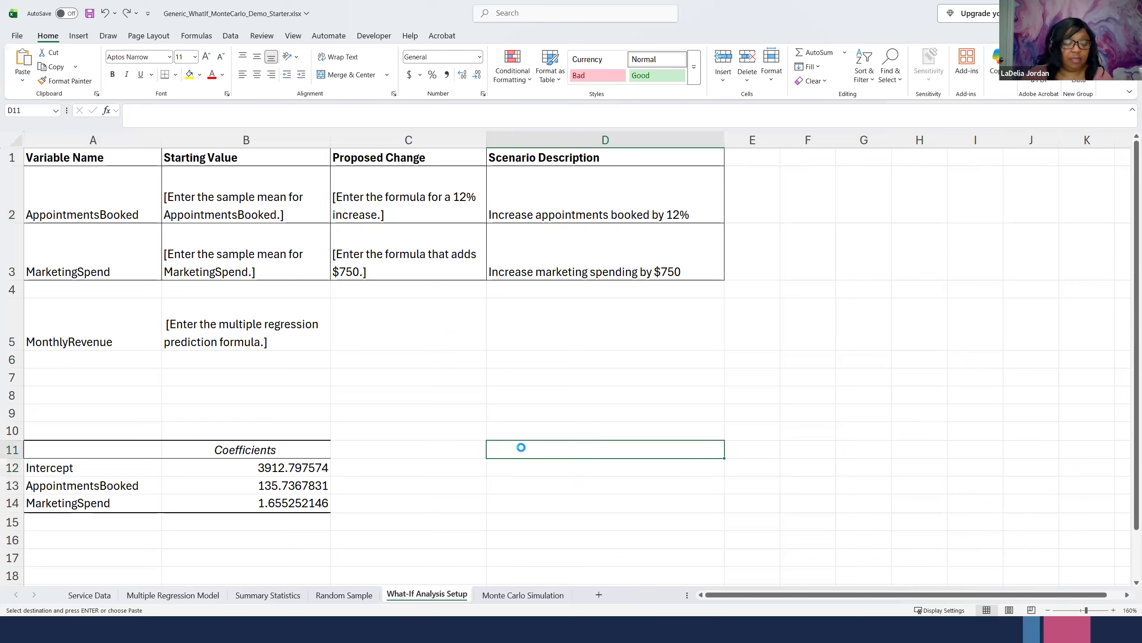
key(ctrl+v)
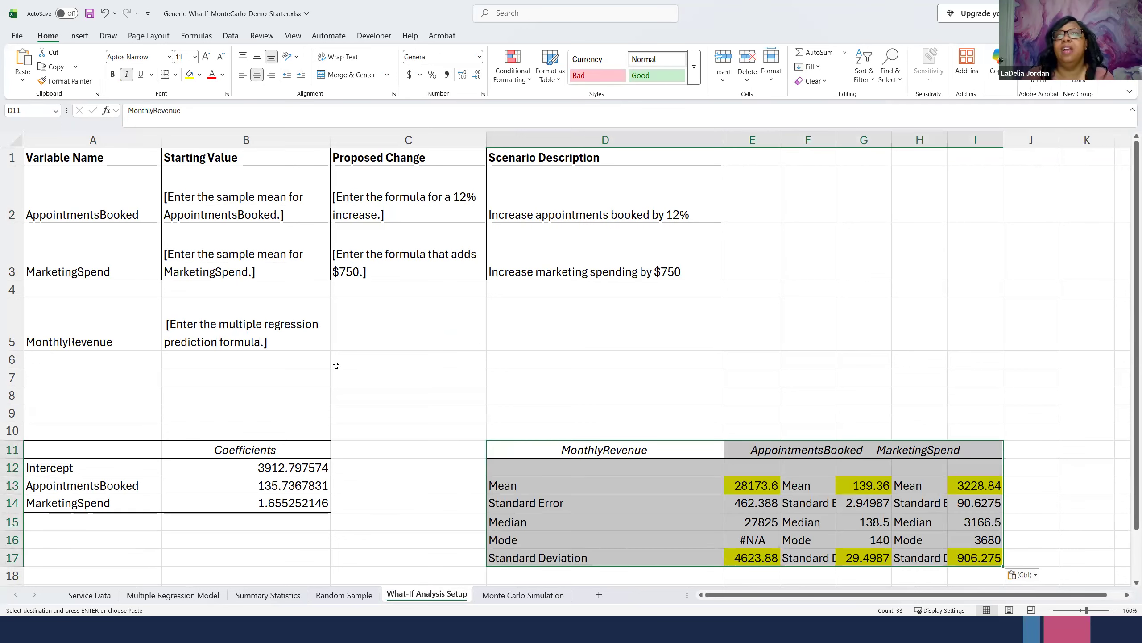
- Copy the AppointmentsBooked mean from G13 into its Starting Value cell B2
click(192, 201)
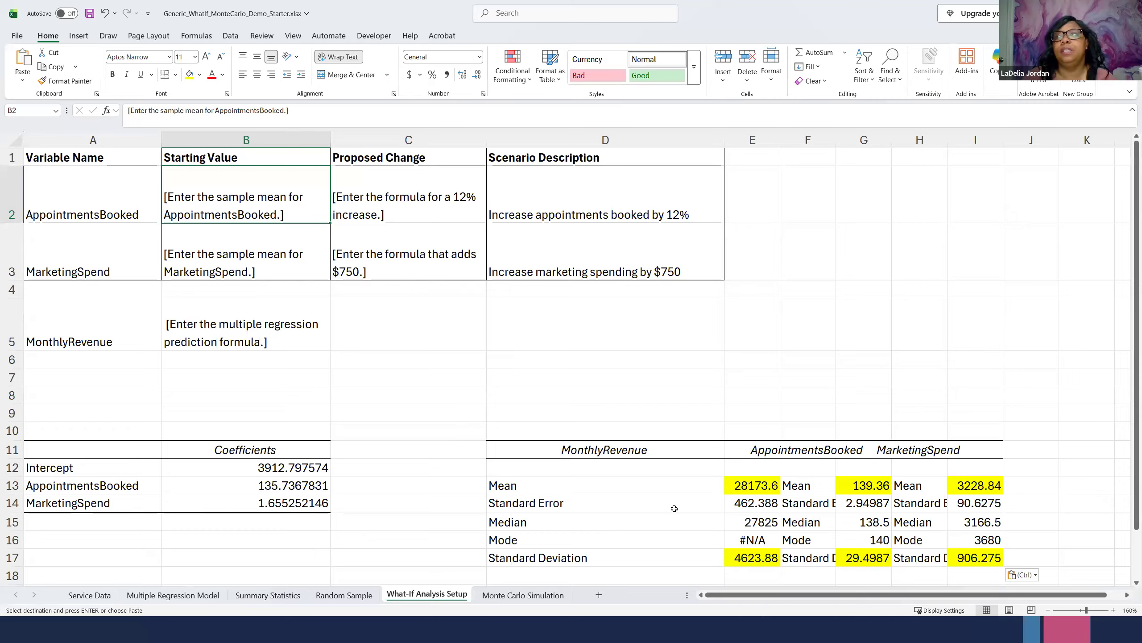
click(805, 448)
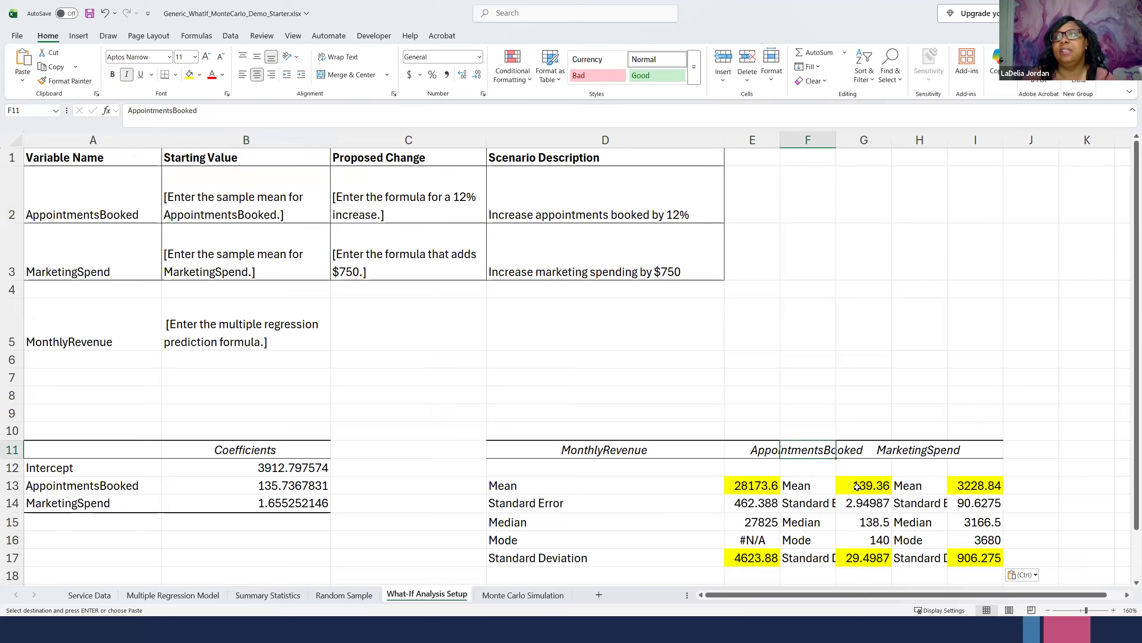
click(856, 485)
key(ctrl+c)
click(197, 199)
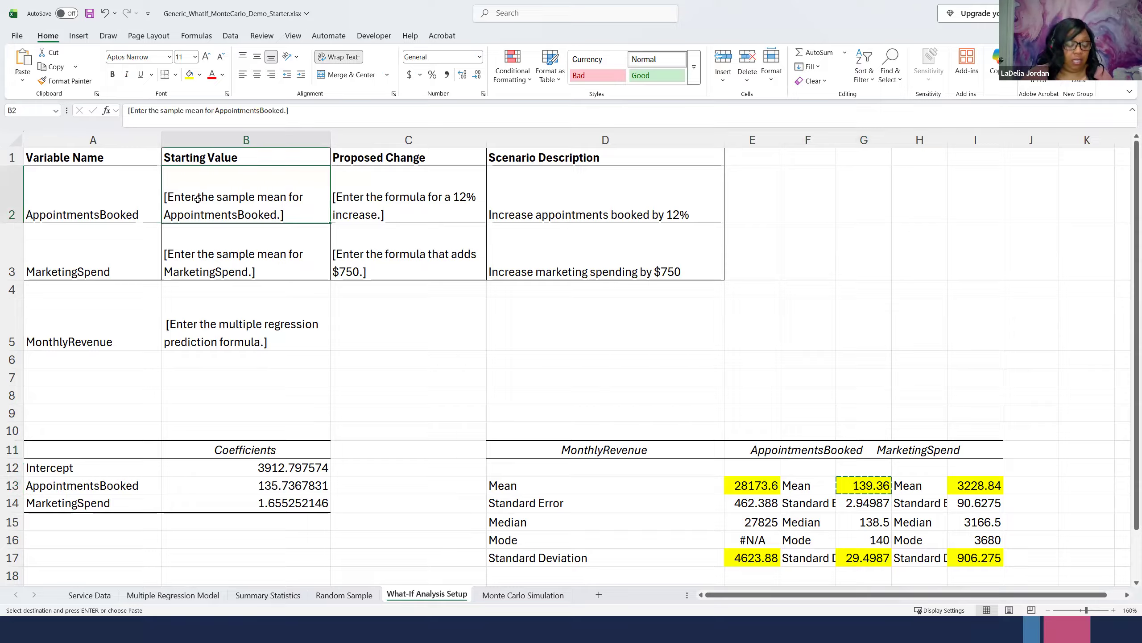
key(ctrl+v)
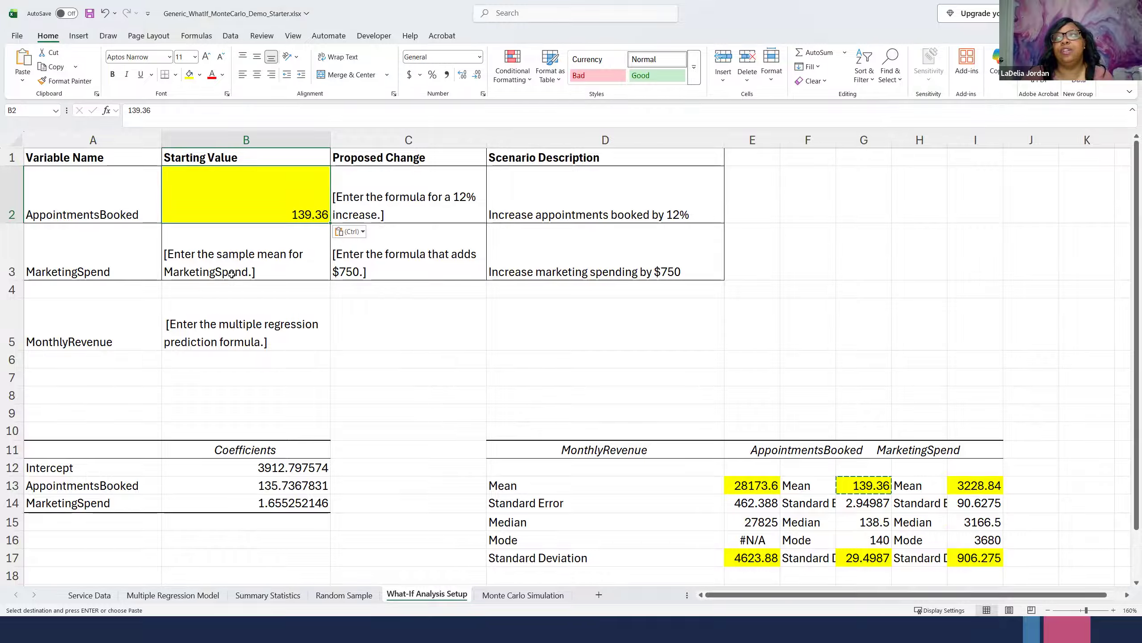
- Copy the MarketingSpend mean from I13 into its Starting Value cell B3
click(991, 488)
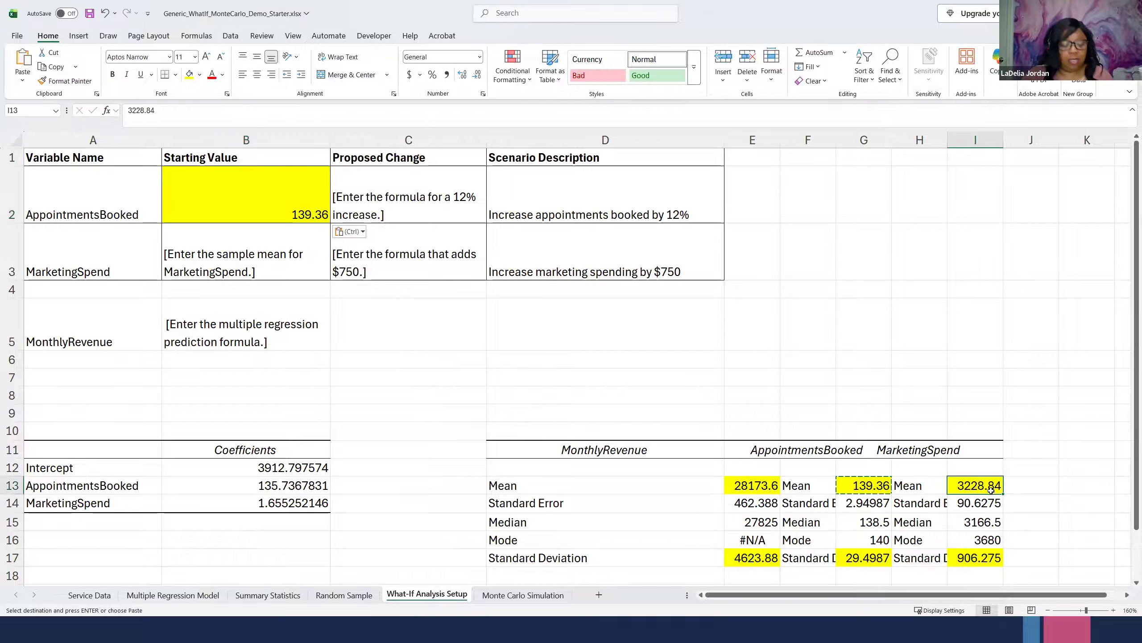
key(ctrl+c)
click(214, 243)
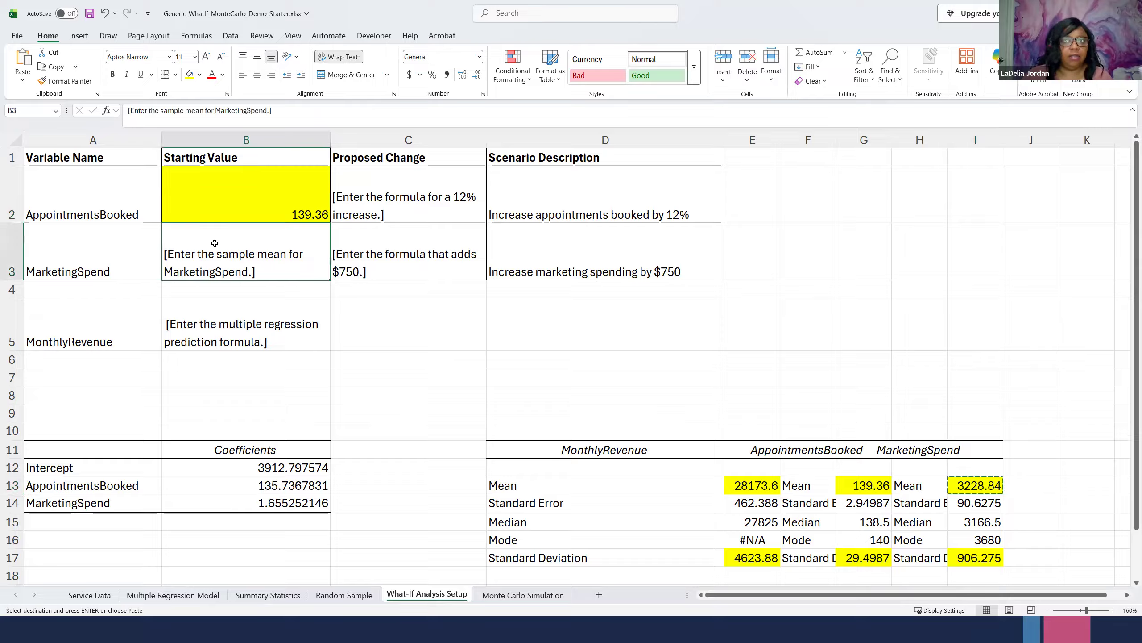
key(ctrl+v)
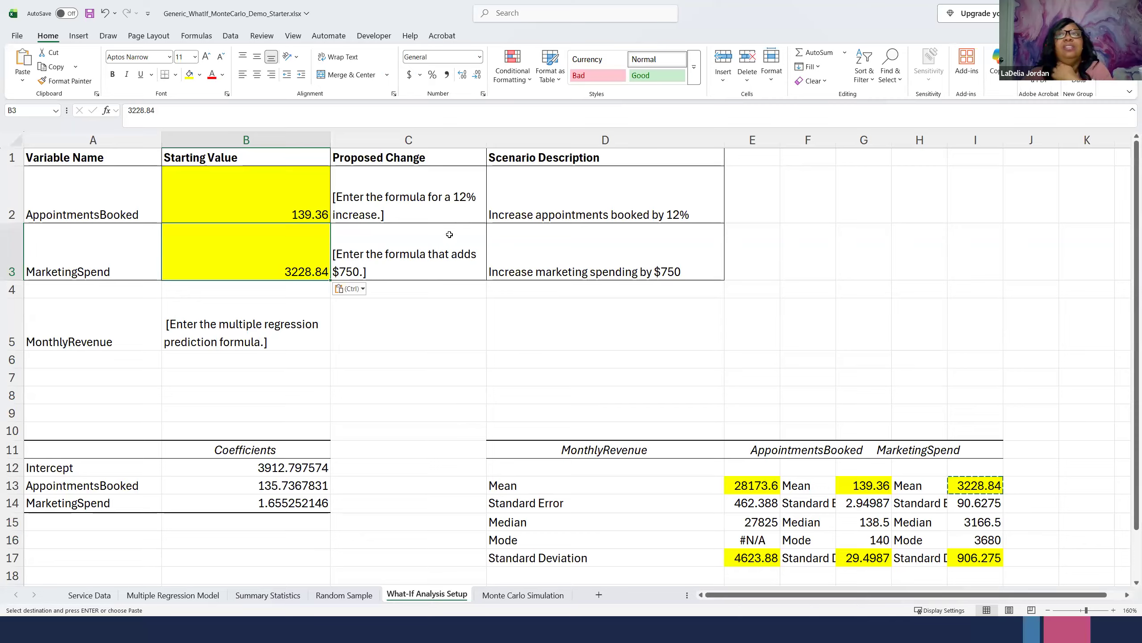
- Enter the 12% increase formula =B2*1.12 as the AppointmentsBooked proposed change in C2
click(451, 193)
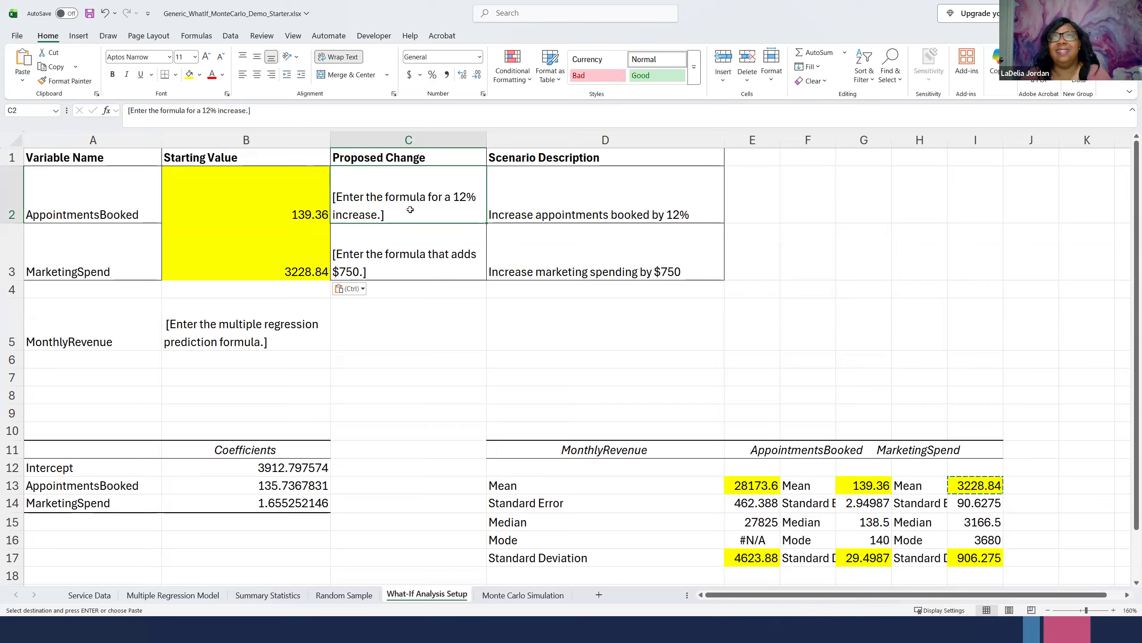
key(Escape)
text(=)
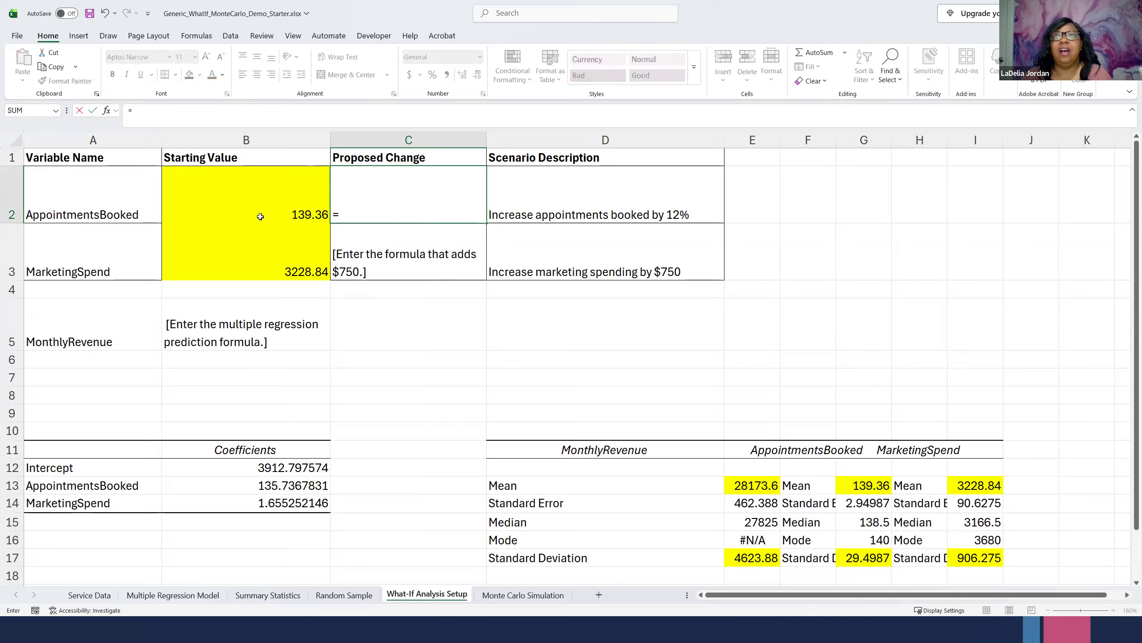
click(259, 208)
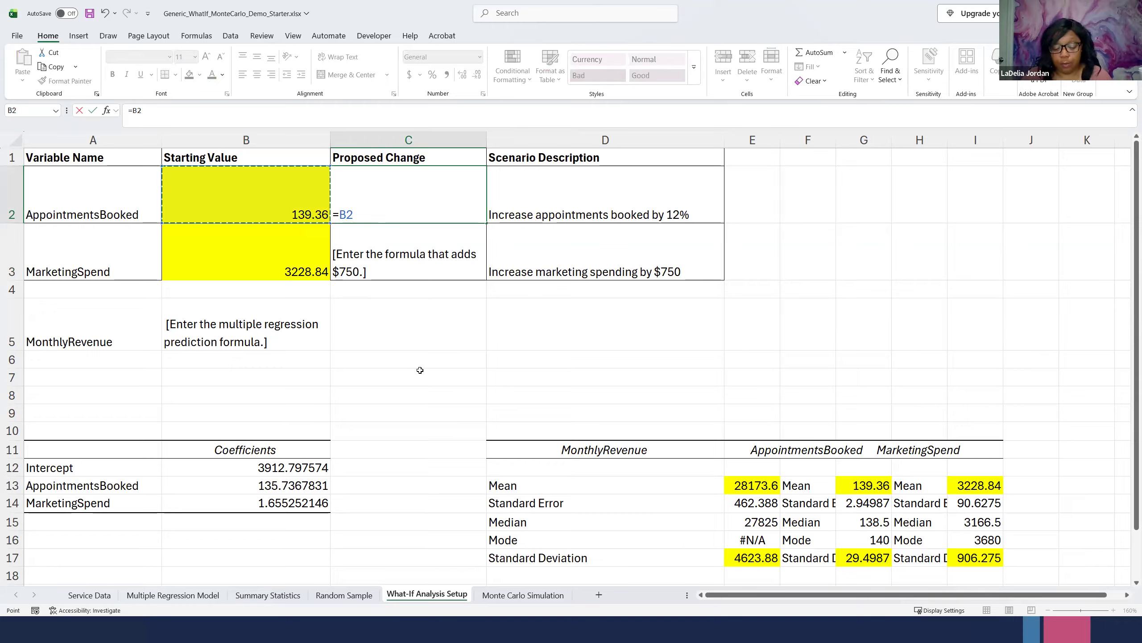
text(*)
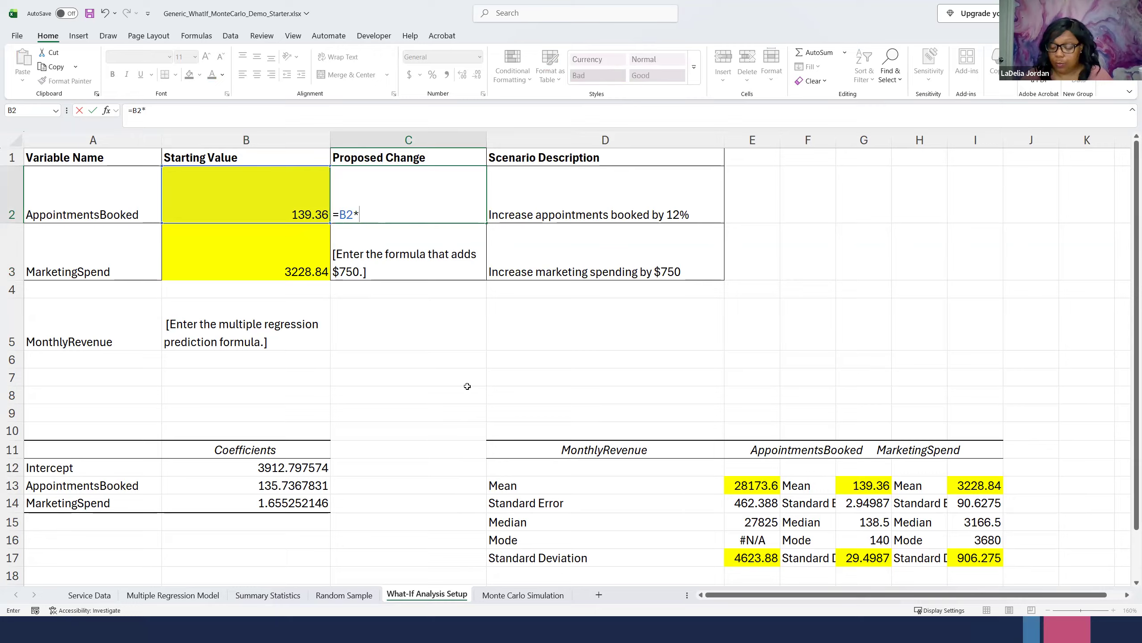
text(1.12)
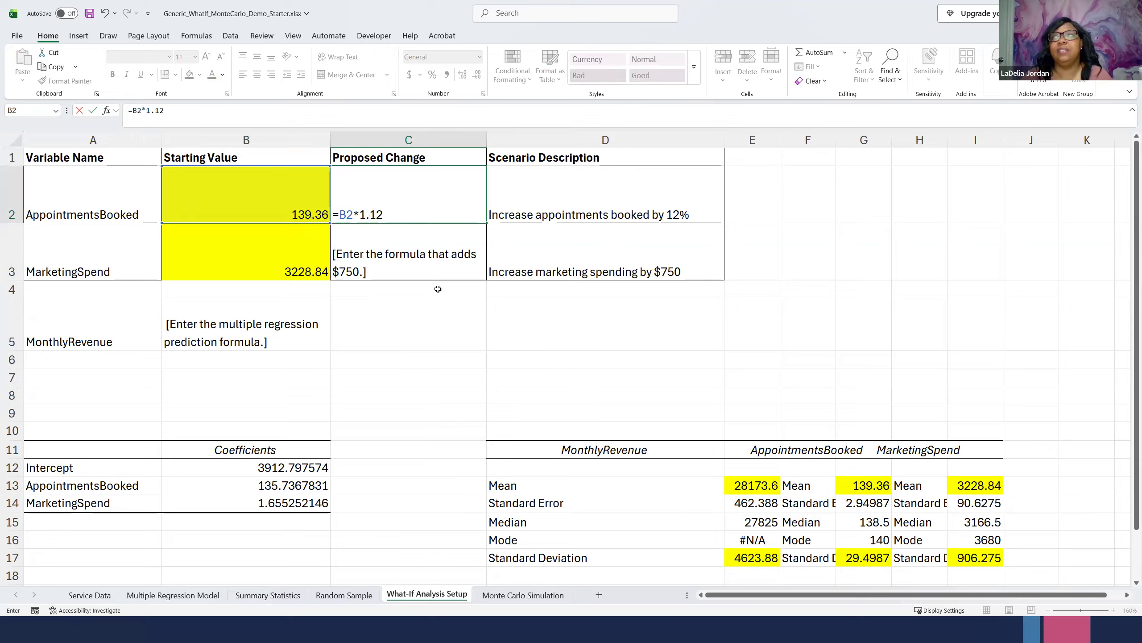
click(414, 257)
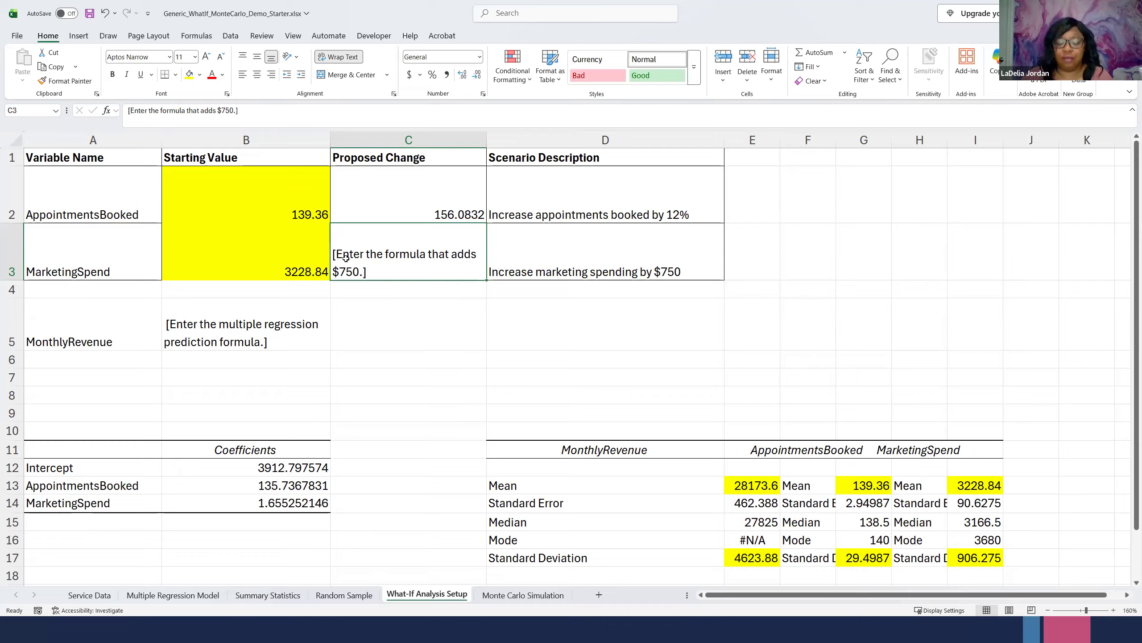
- Enter the $750 increase formula =B3+750 as the MarketingSpend proposed change in C3
text(=)
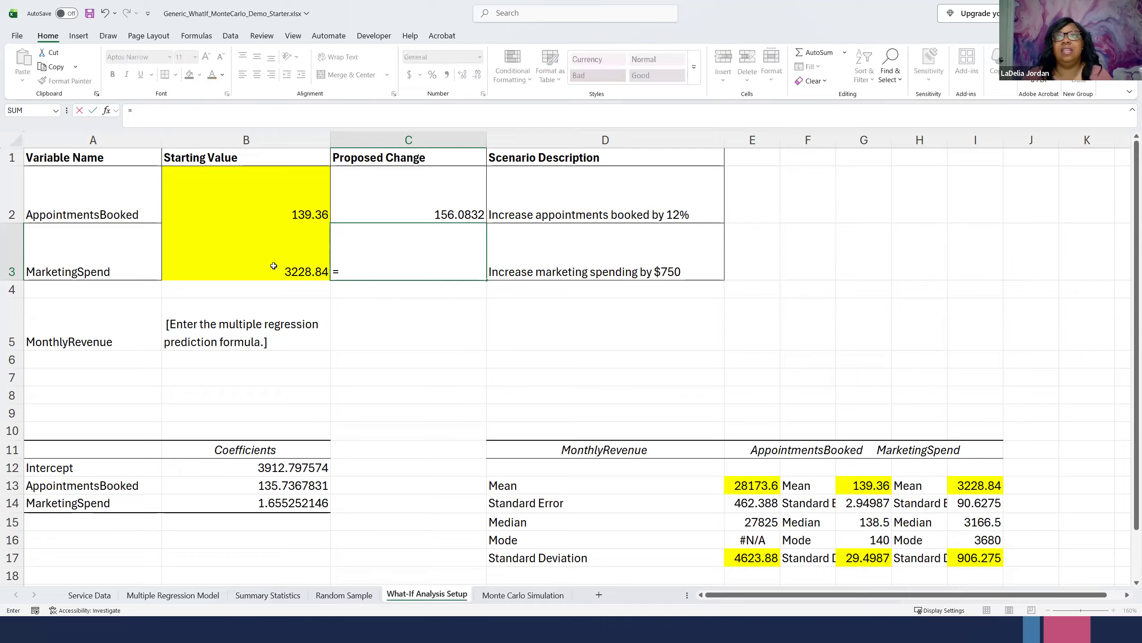
click(273, 264)
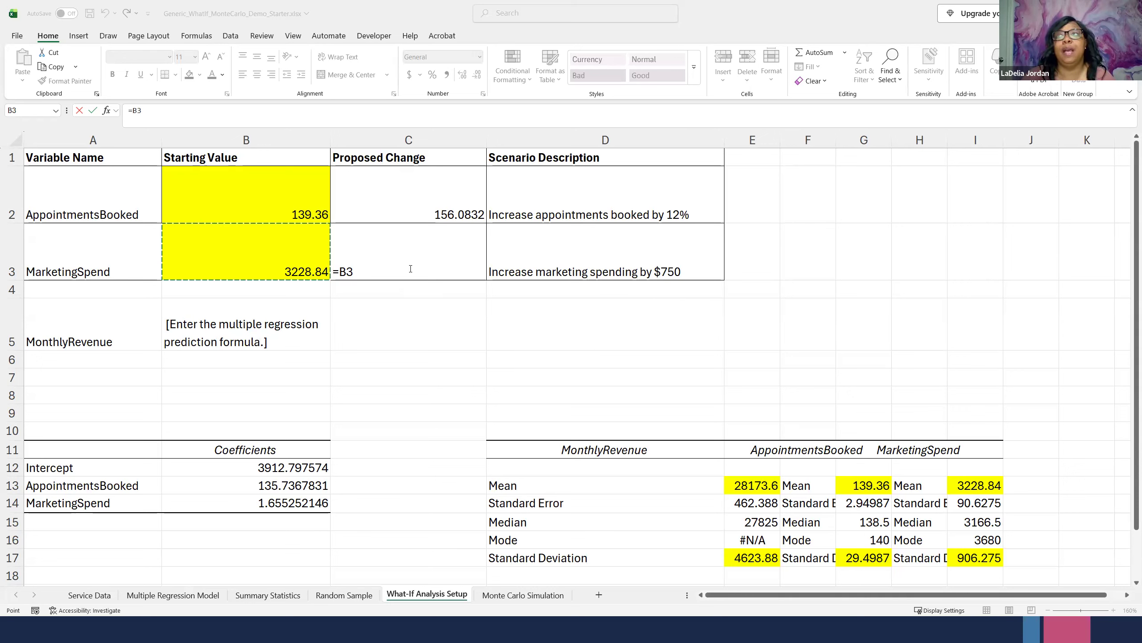
click(374, 270)
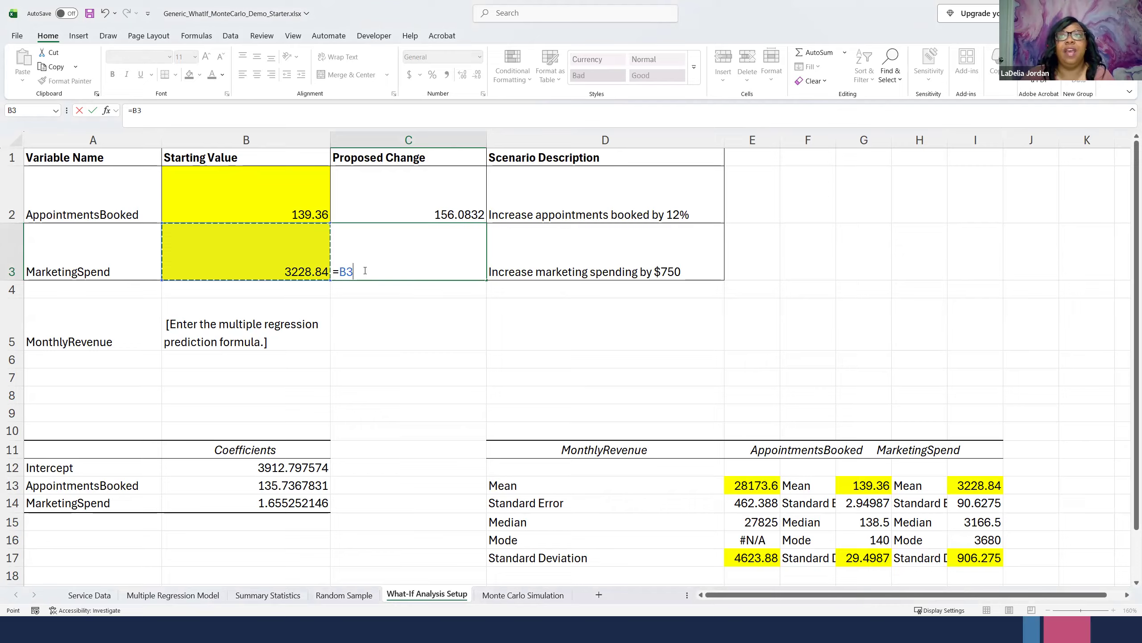
click(354, 259)
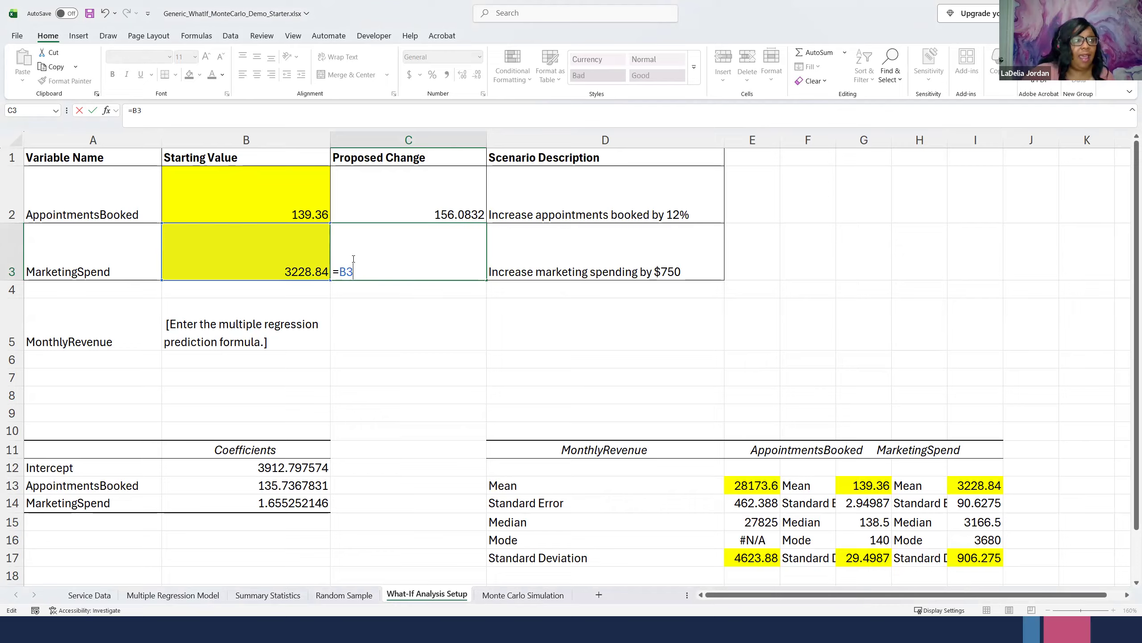
text(+750)
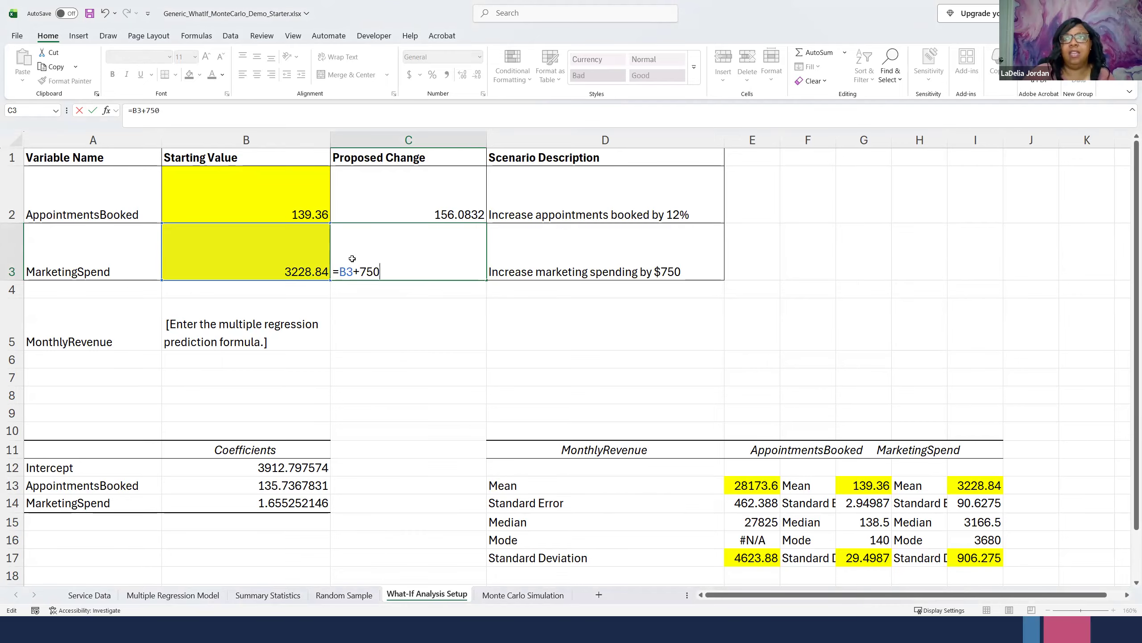
key(Return)
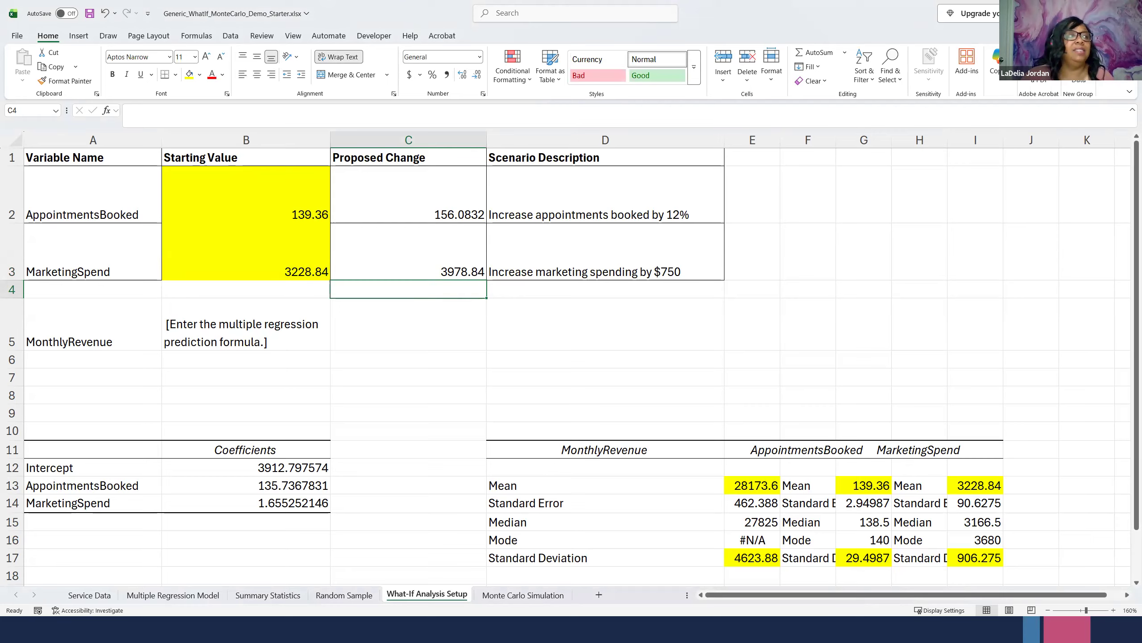
- Paste the template =[intercept]+[AppointmentsBooked coefficient]*B2+[MarketingSpend coefficient]*B3 into B8 and the MonthlyRevenue cell B5
click(241, 345)
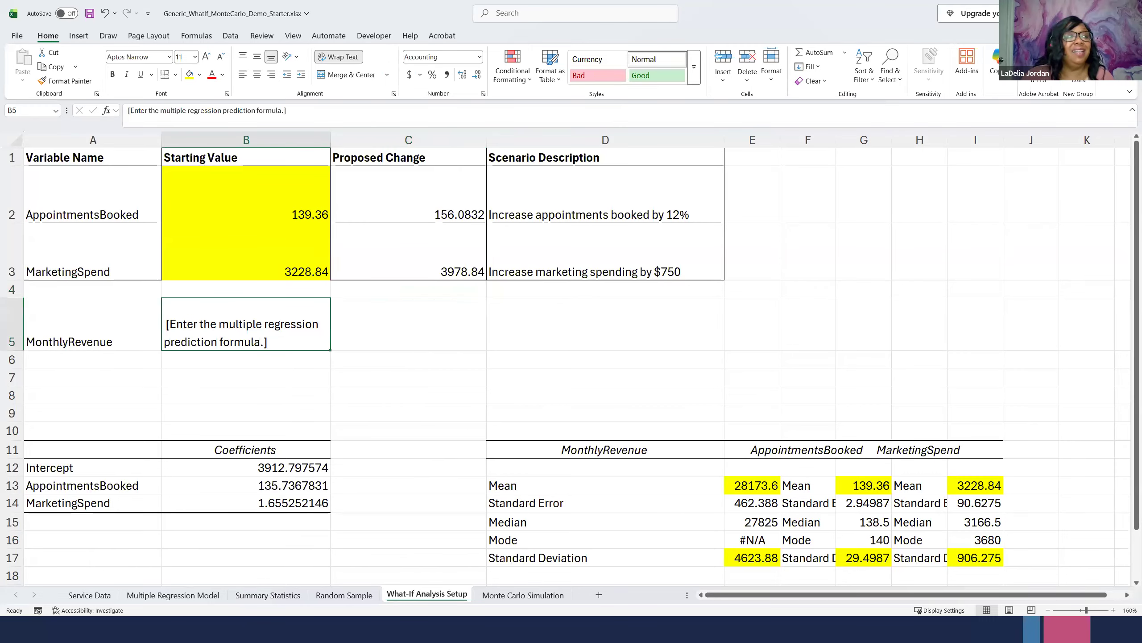
key(alt+Tab)
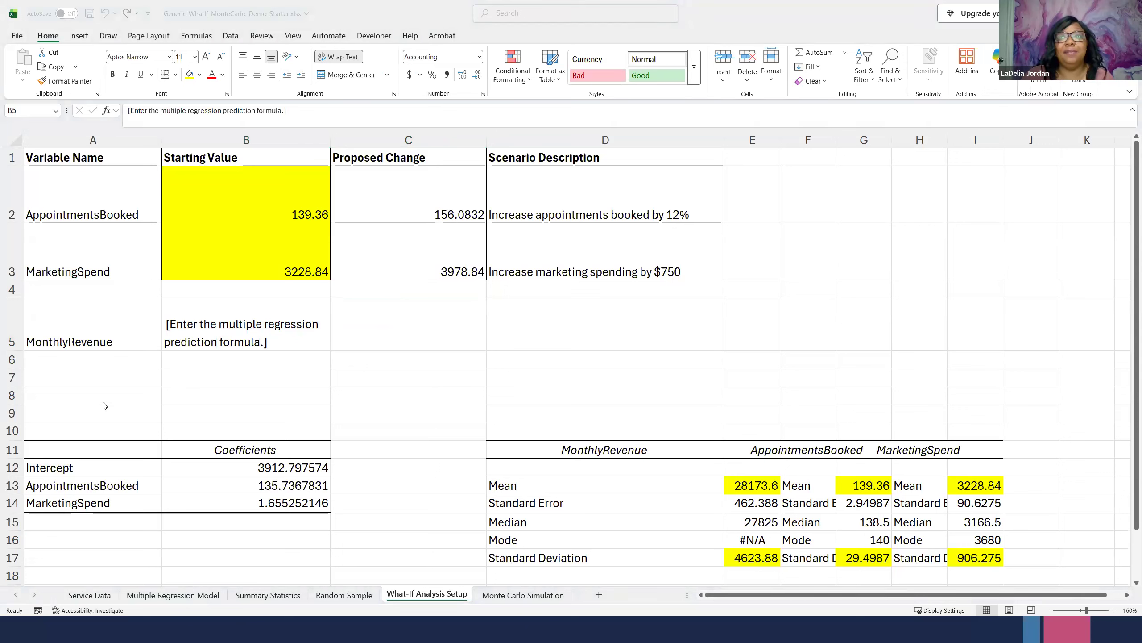
click(184, 395)
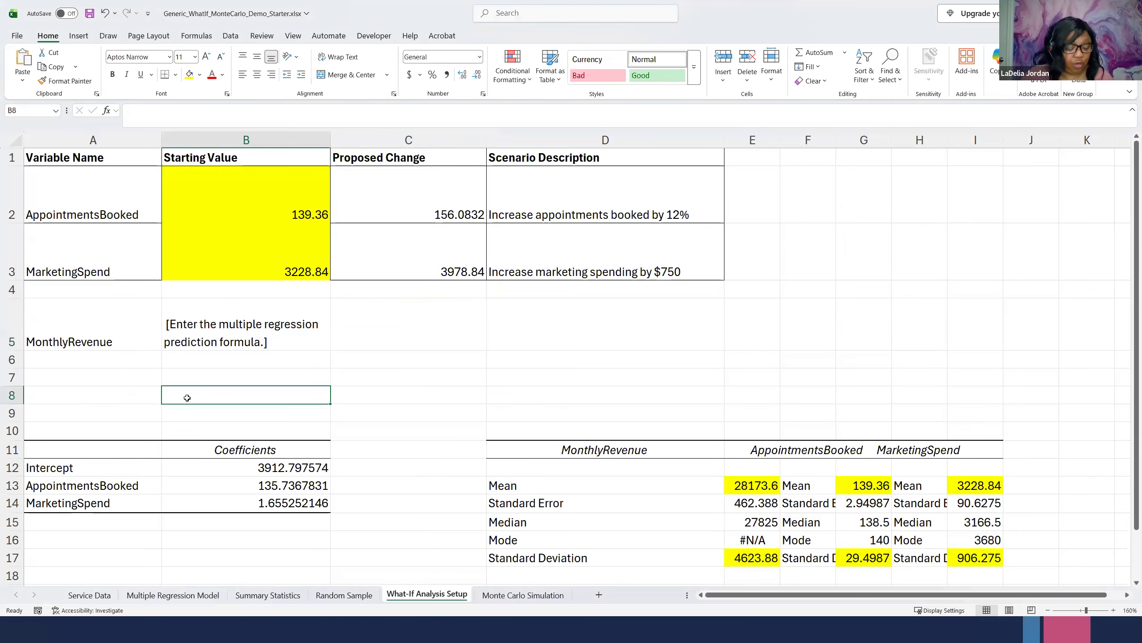
key(ctrl+v)
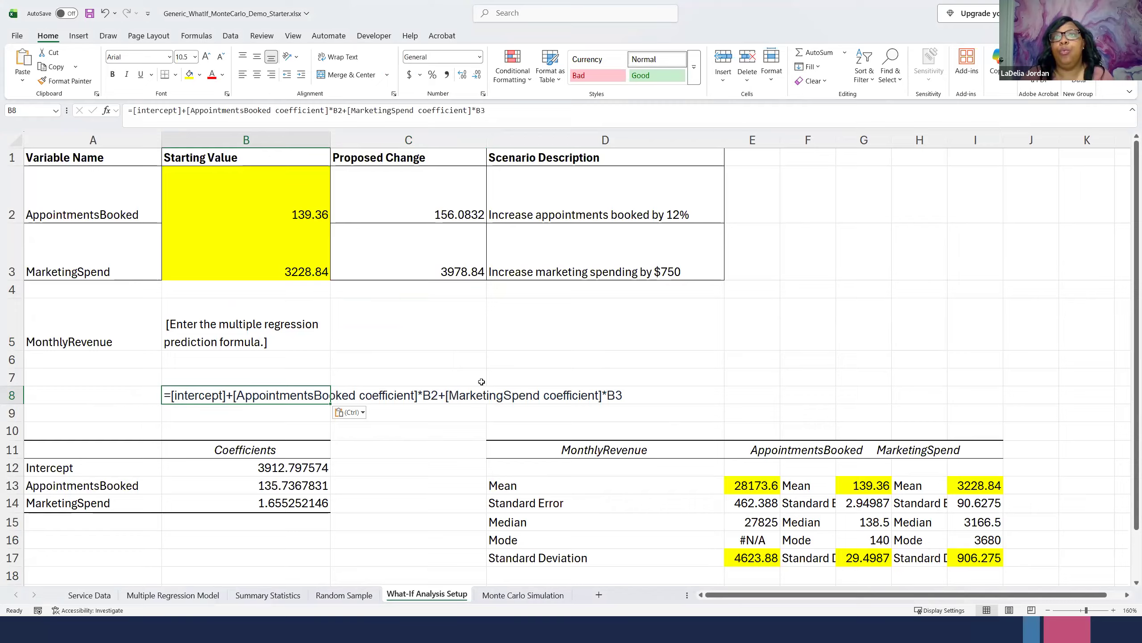
click(404, 395)
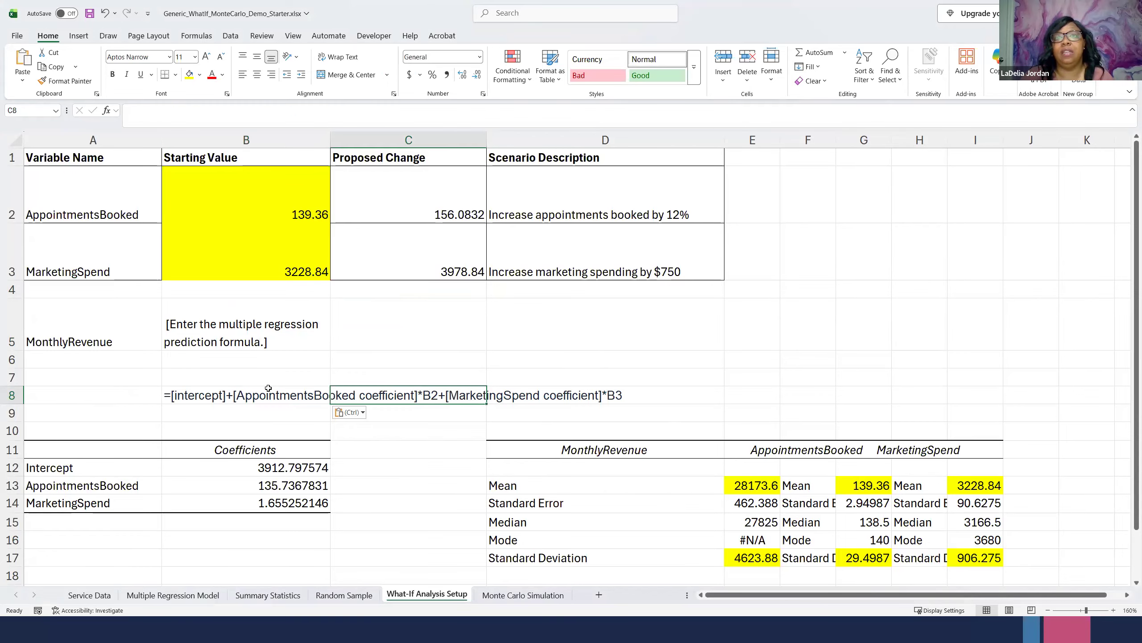
click(193, 339)
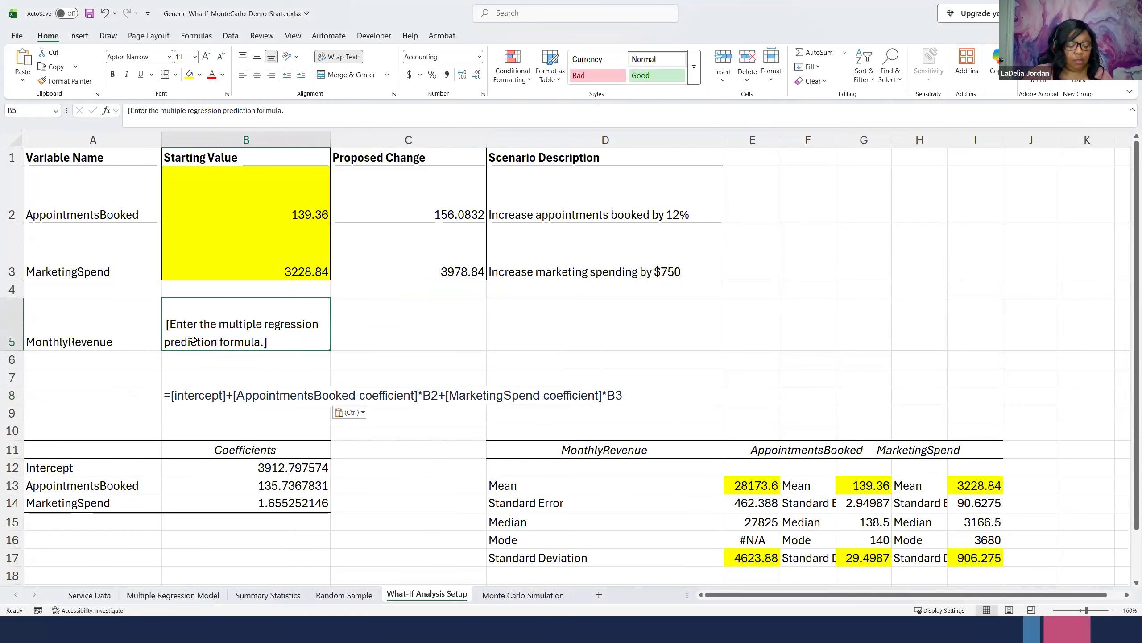
key(ctrl+v)
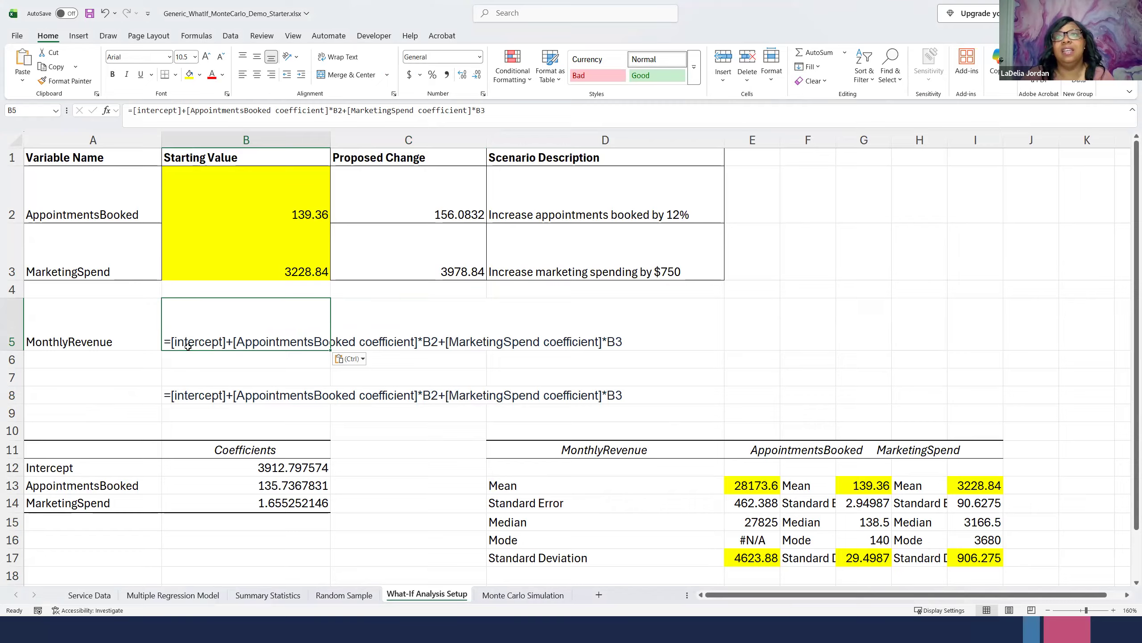
click(282, 469)
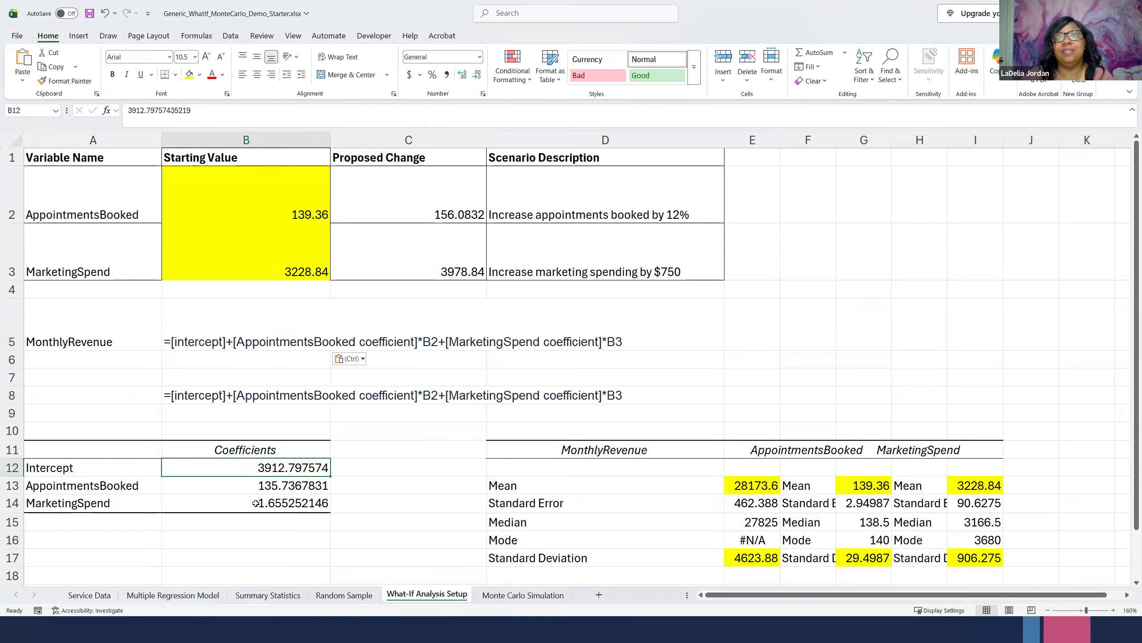
double_click(286, 469)
key(Escape)
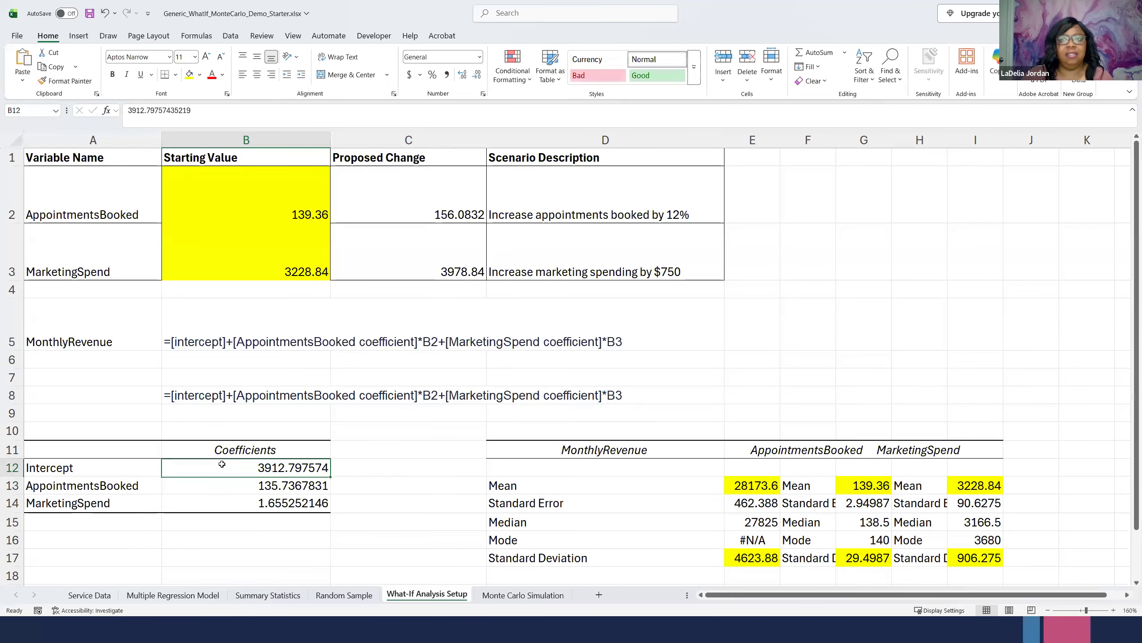
right_click(222, 465)
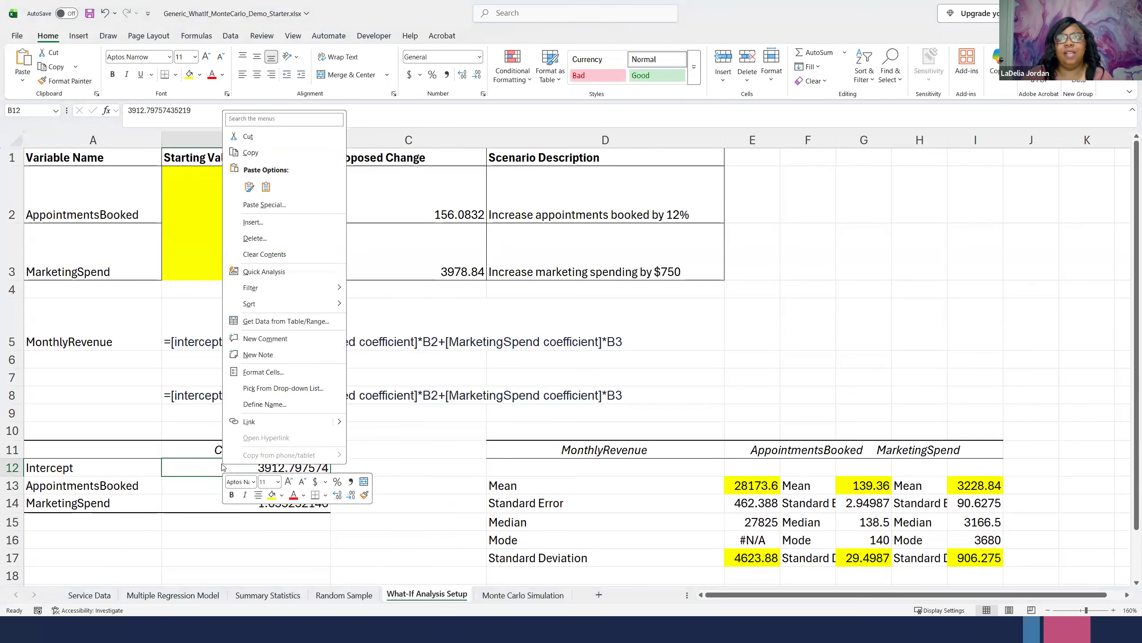
click(221, 464)
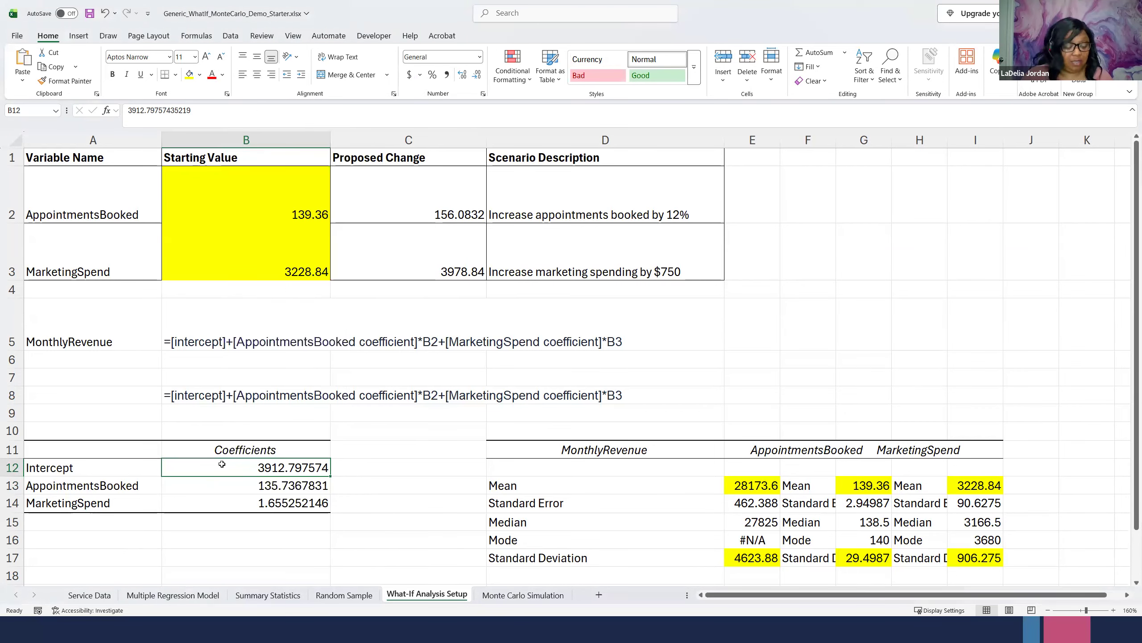
key(ctrl+c)
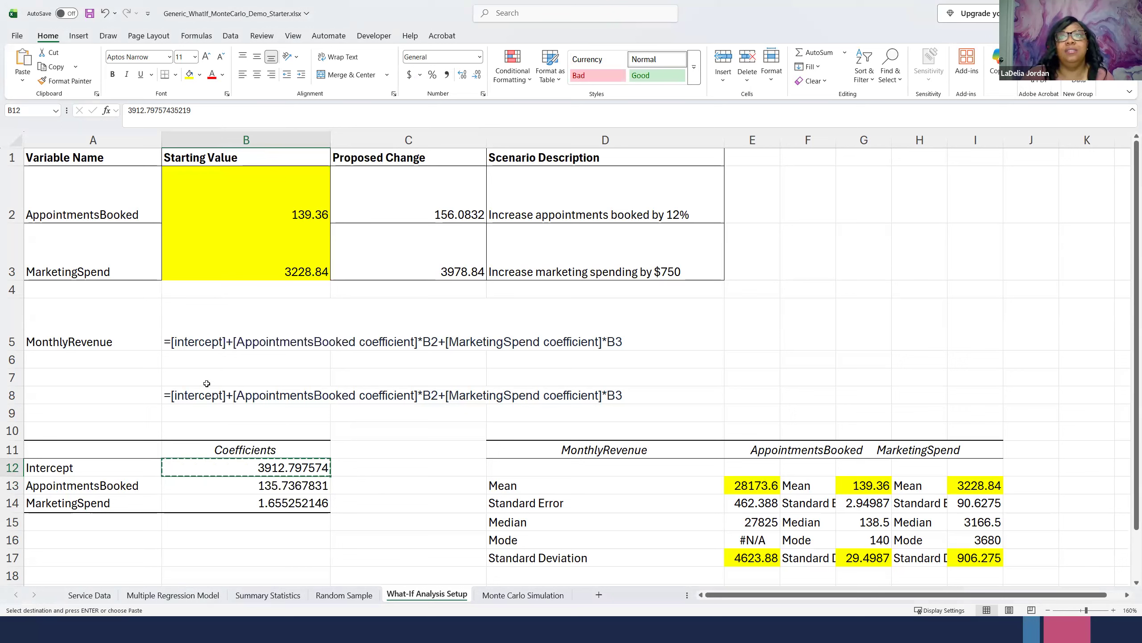
click(212, 345)
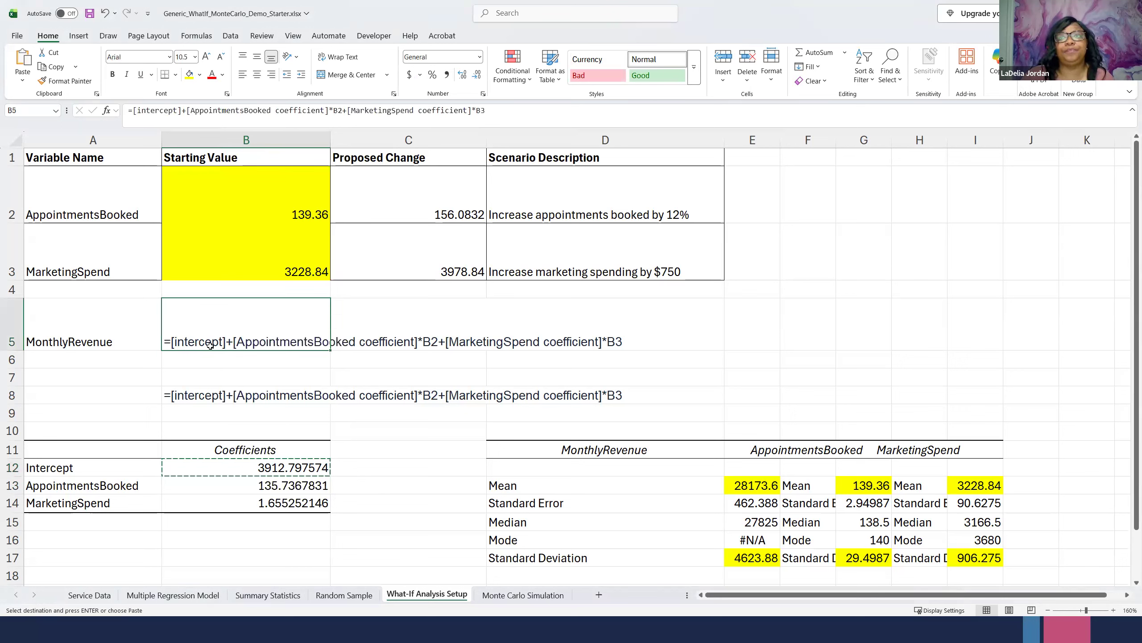
double_click(210, 344)
drag(226, 344, 169, 345)
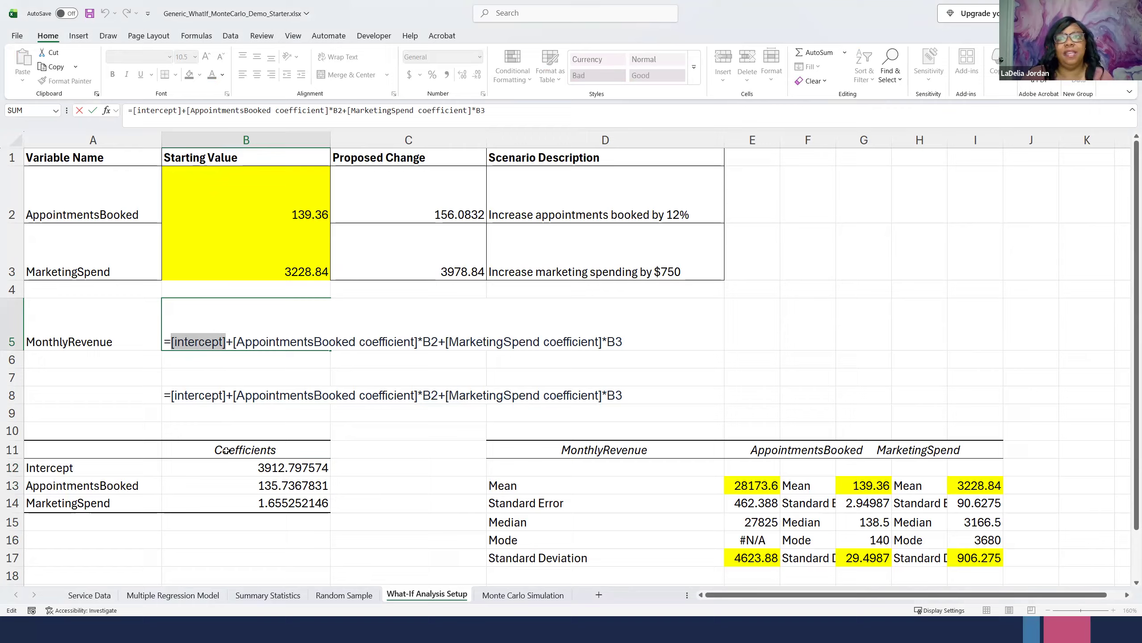
drag(247, 467, 251, 475)
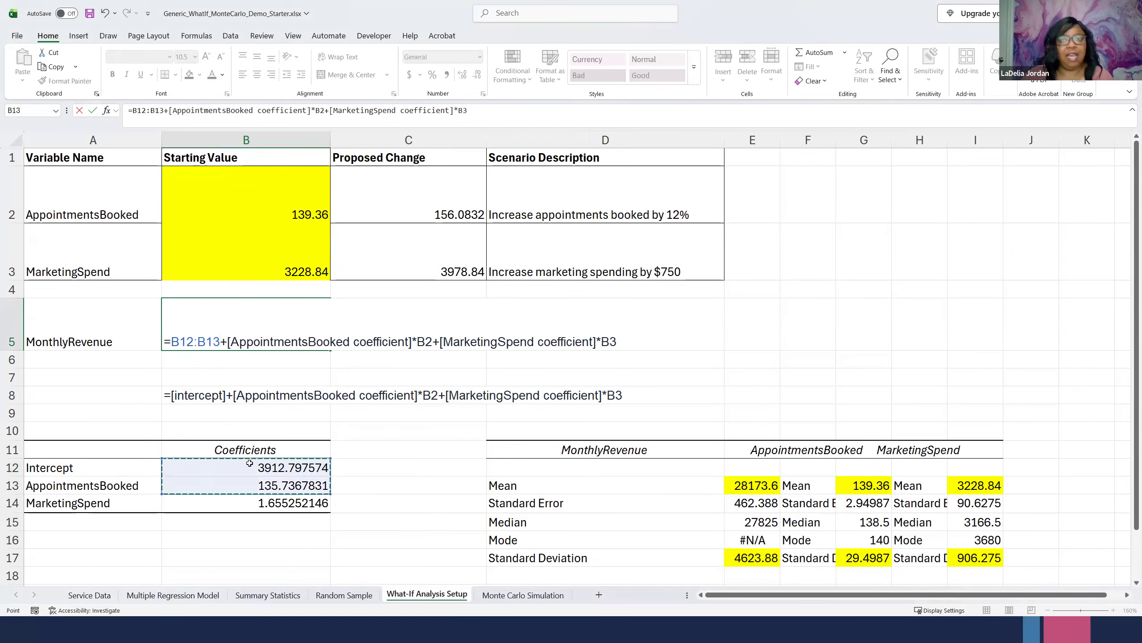
key(Escape)
- Replace the bracketed placeholders in the MonthlyRevenue cell B5 with coefficient references, giving the formula =B12+B13*B2+B14*B3
double_click(225, 342)
drag(228, 343, 173, 342)
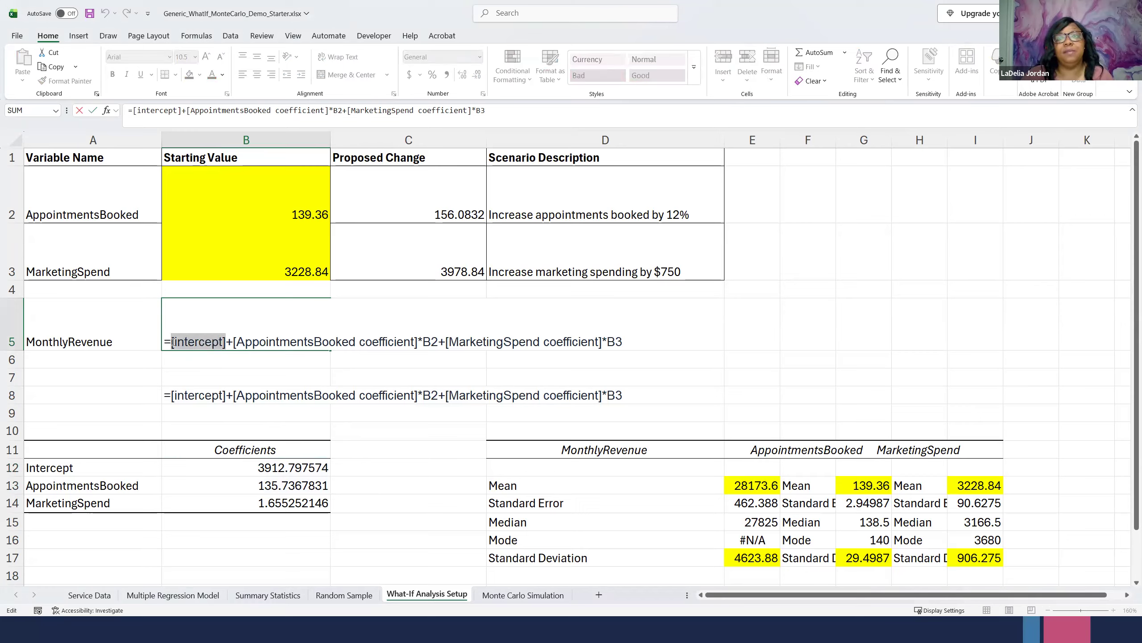
click(285, 468)
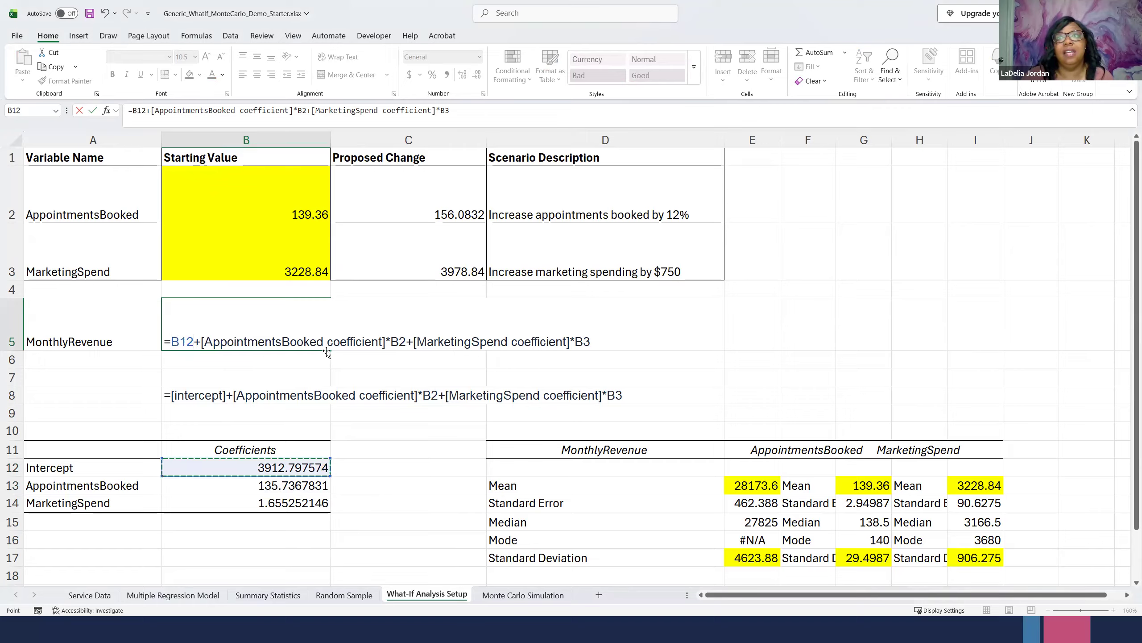
drag(199, 342, 386, 342)
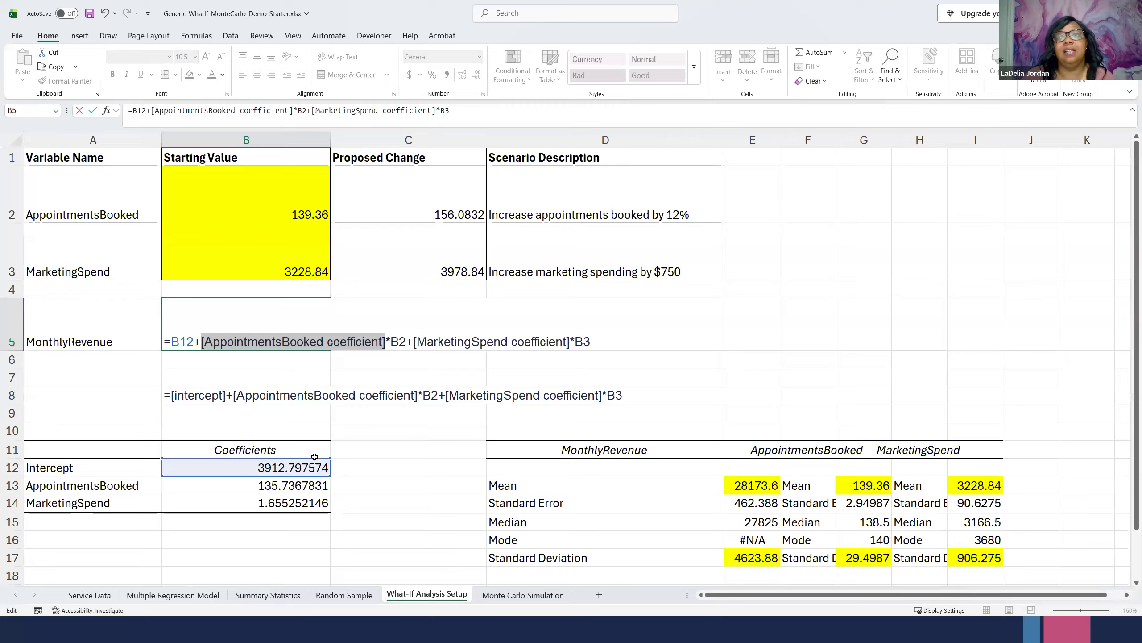
click(263, 486)
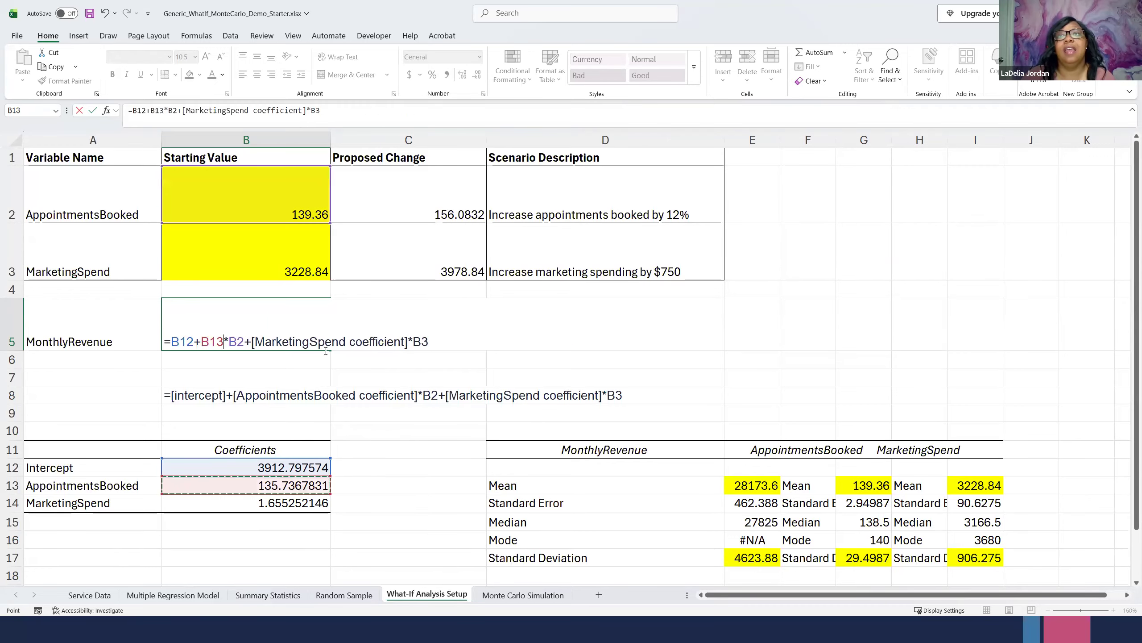
drag(252, 342, 408, 342)
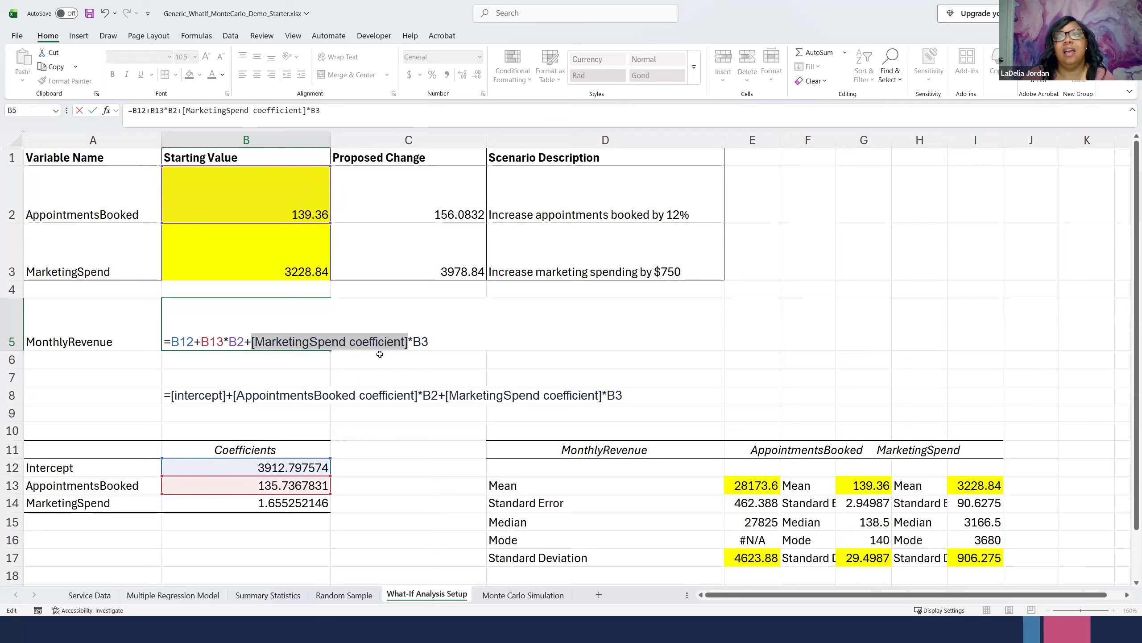
click(273, 503)
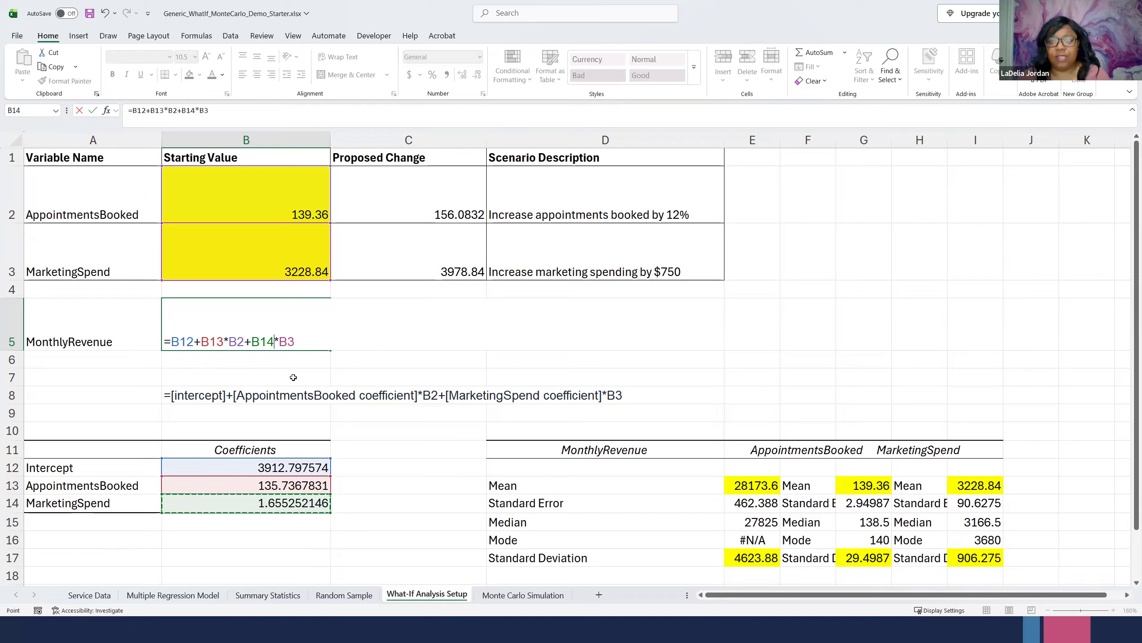
key(Return)
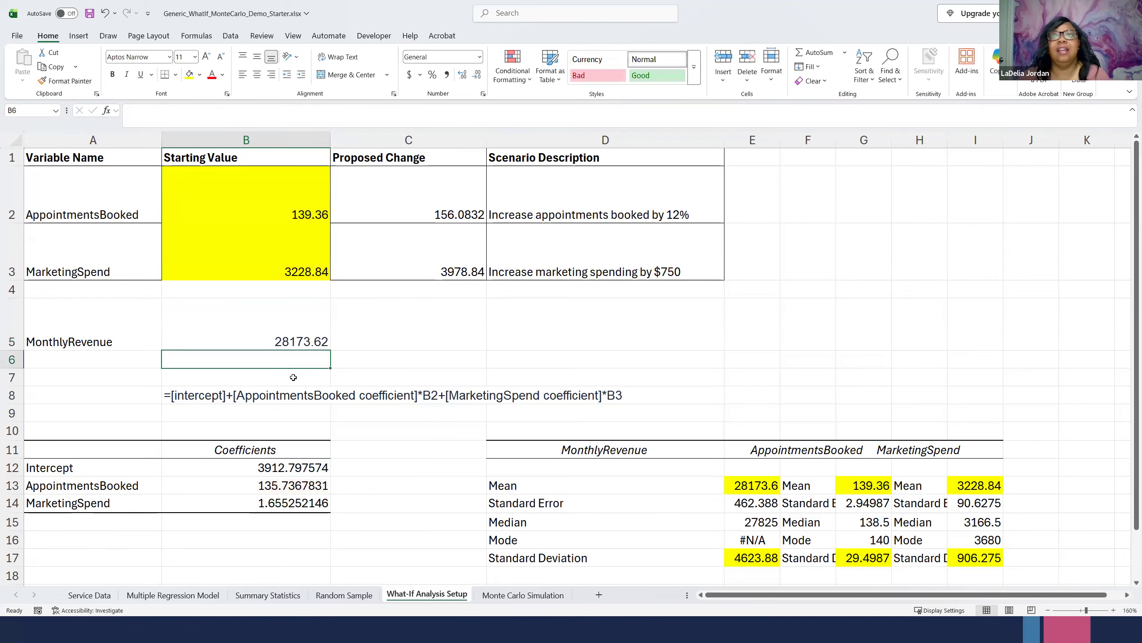
click(285, 340)
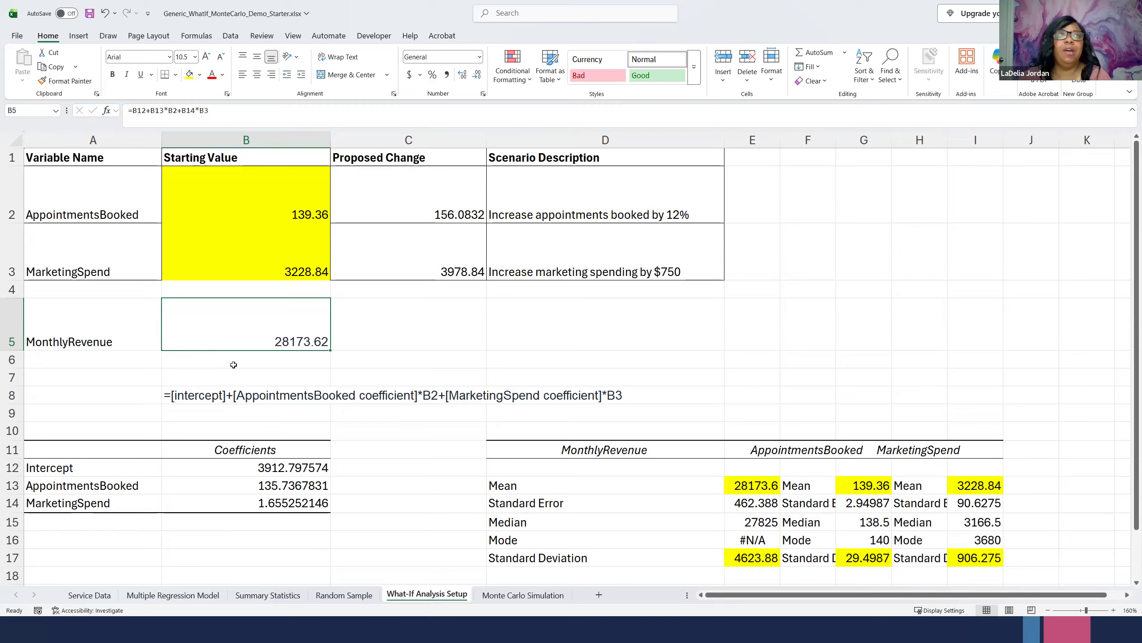
click(302, 203)
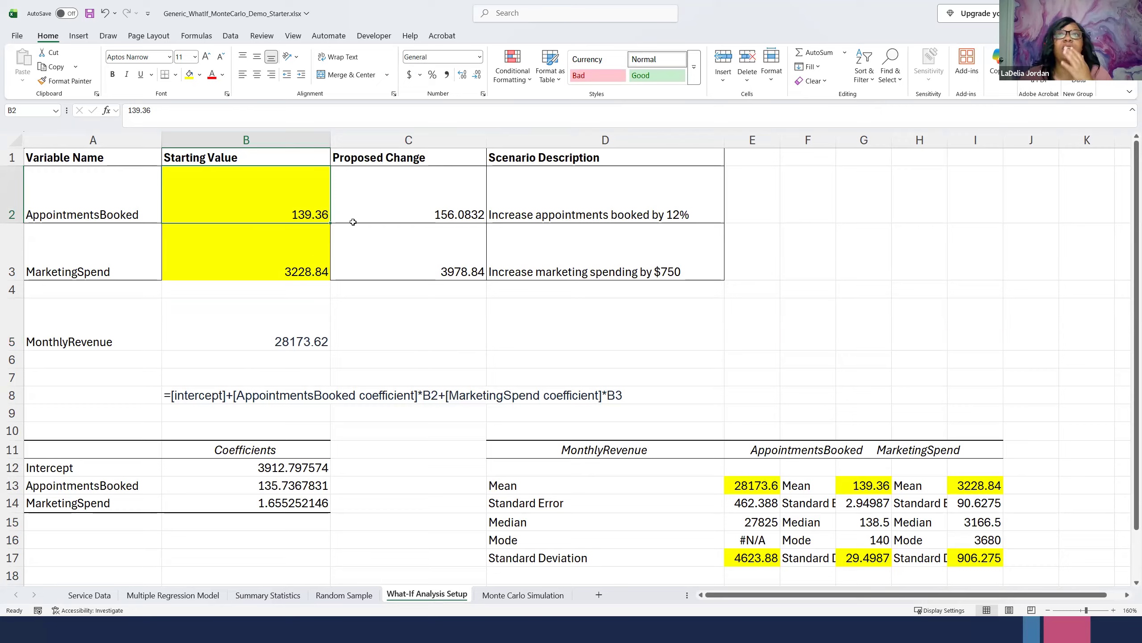
click(410, 204)
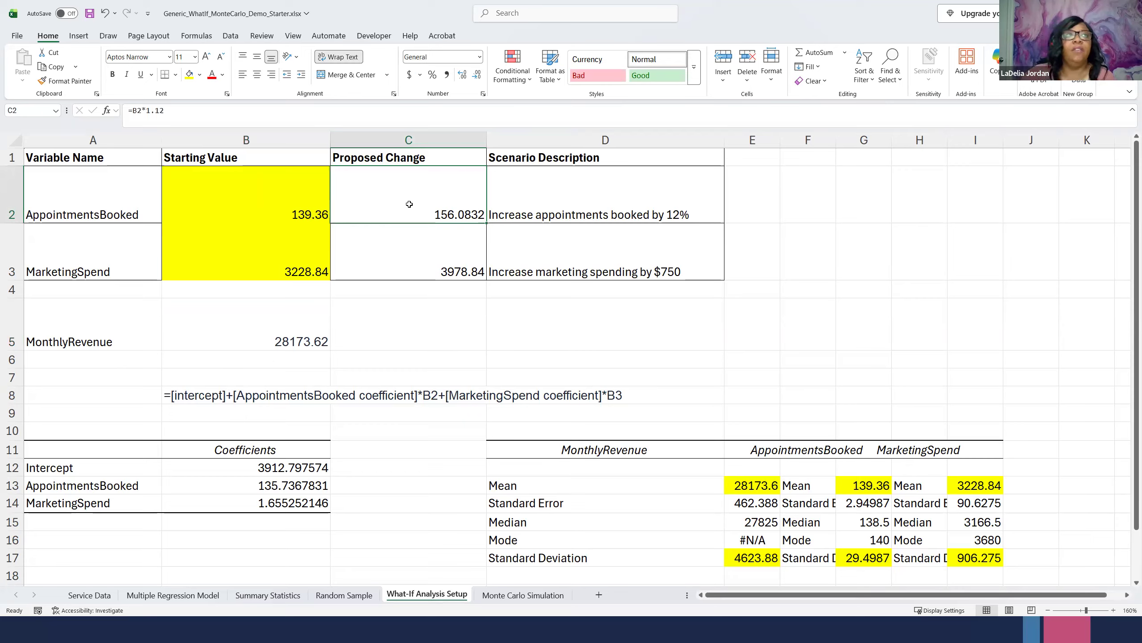
click(250, 258)
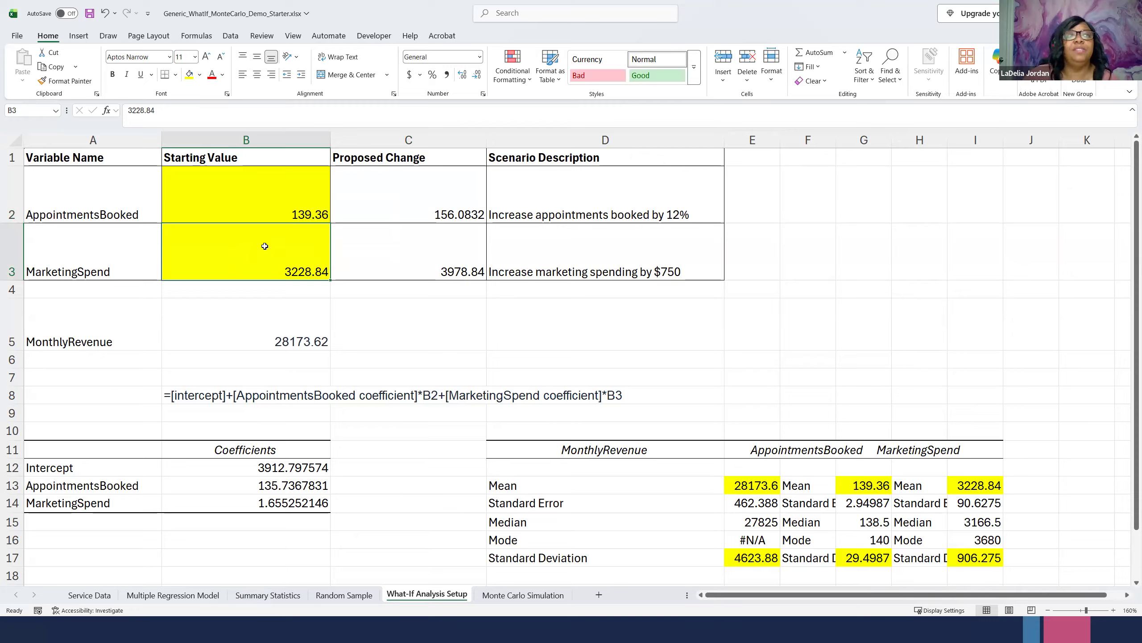
click(452, 254)
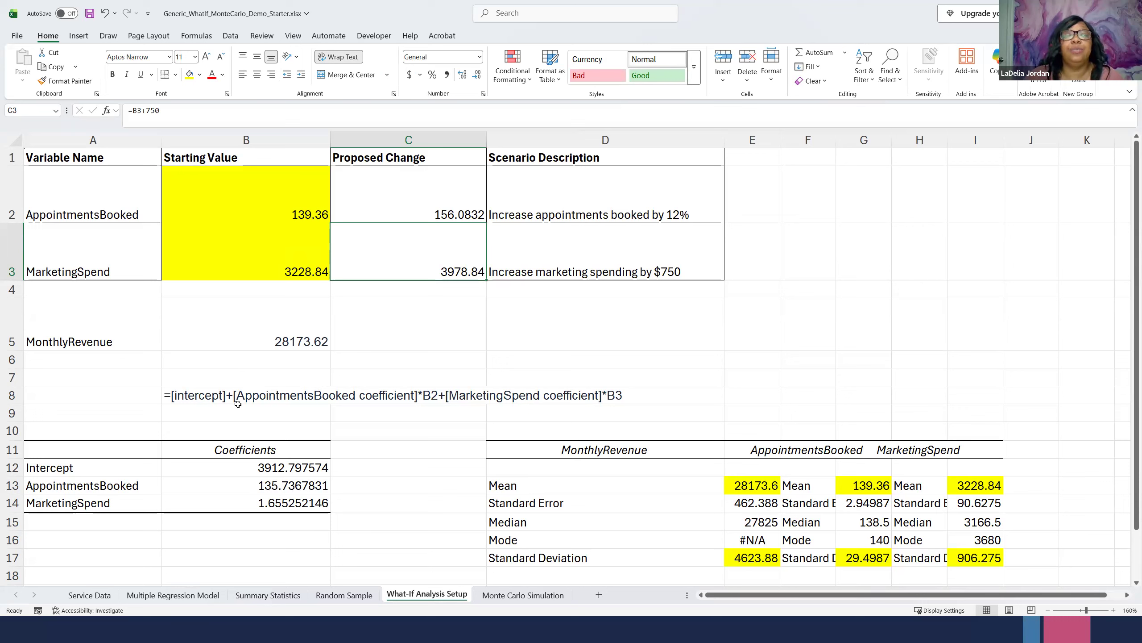
- Fill the MonthlyRevenue cell B5 with light green
click(263, 320)
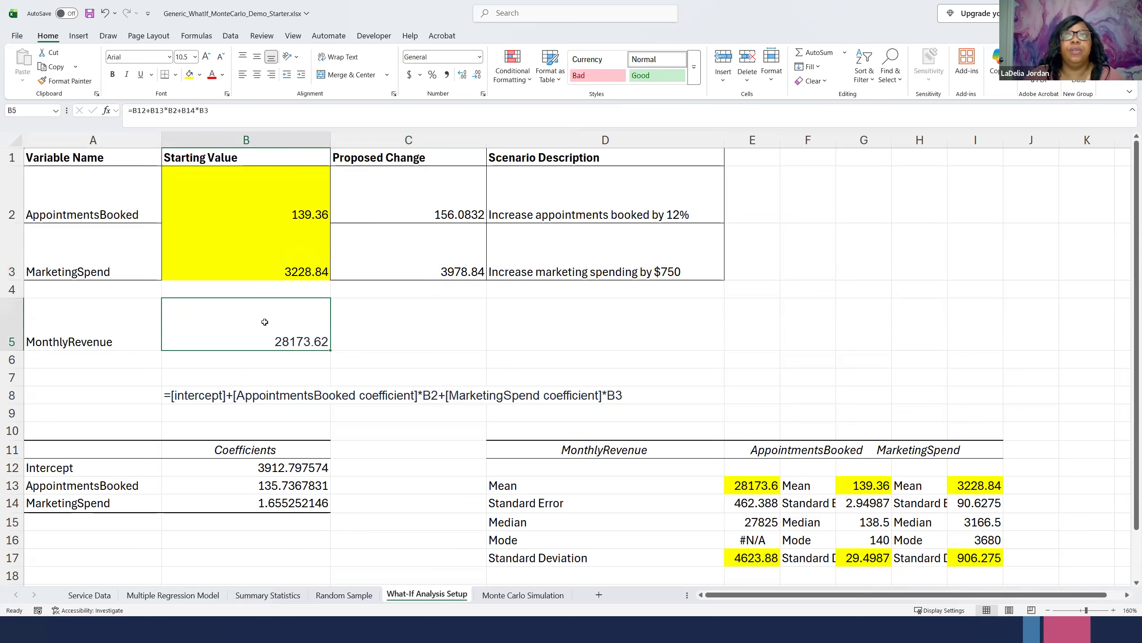
click(200, 75)
click(327, 129)
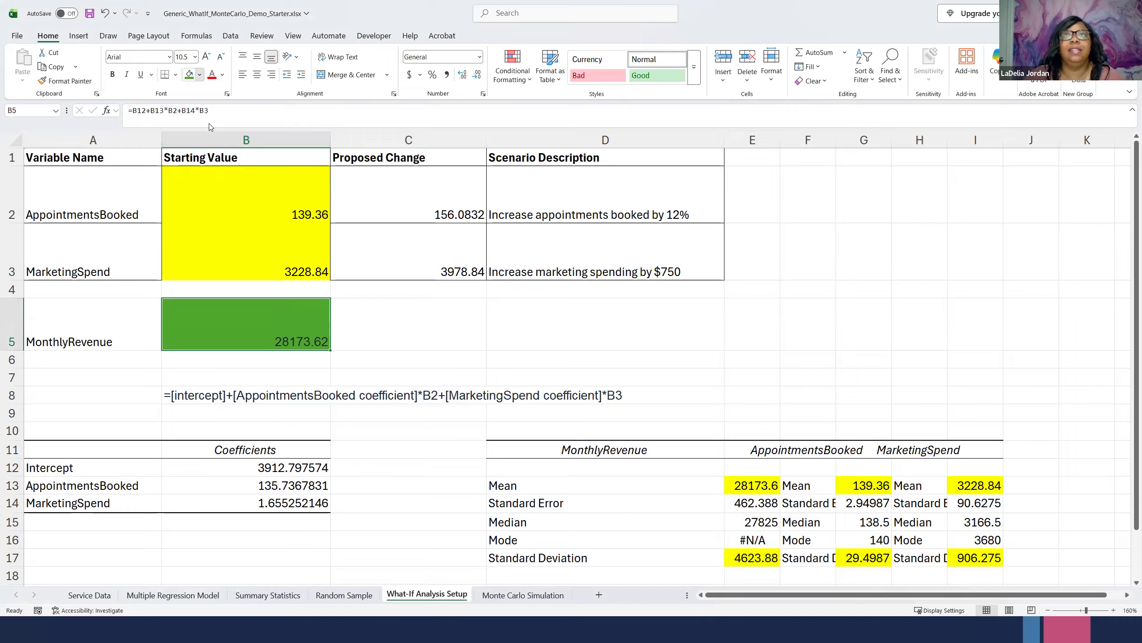
click(199, 75)
click(249, 244)
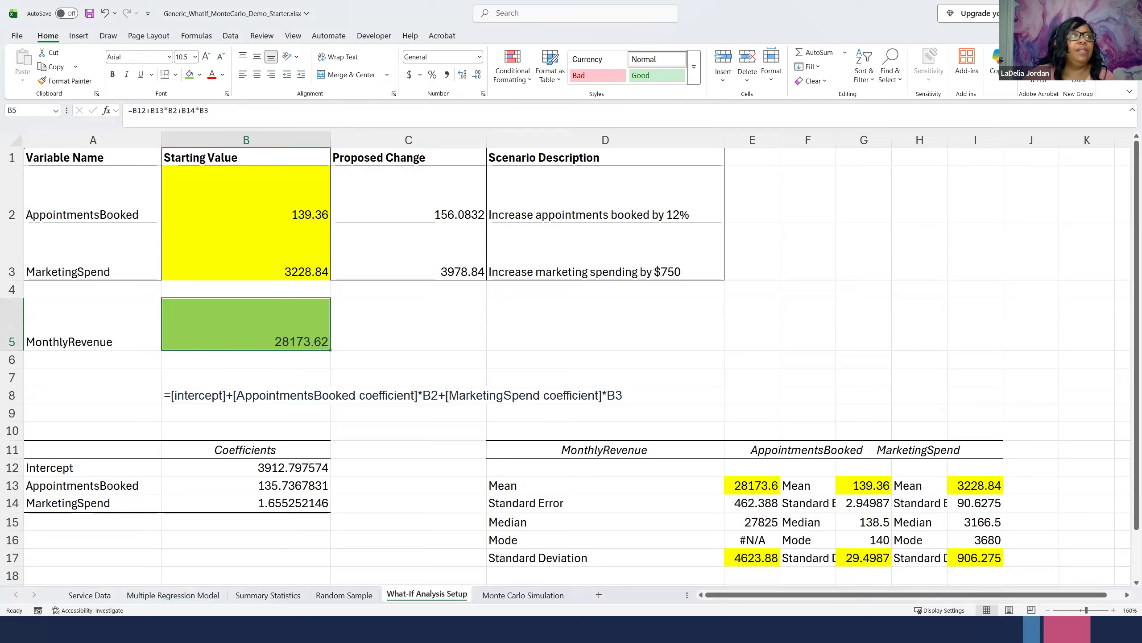
- Start a new scenario in the What-If Scenario Manager and name it "Increase appointments booked by 12%"
click(227, 39)
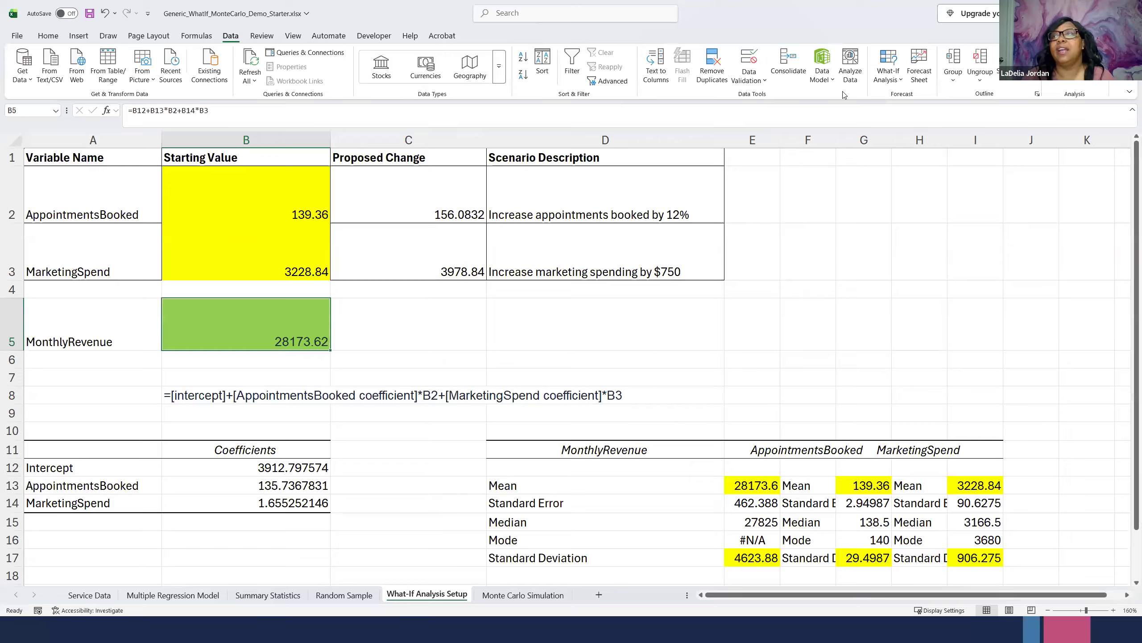
click(883, 57)
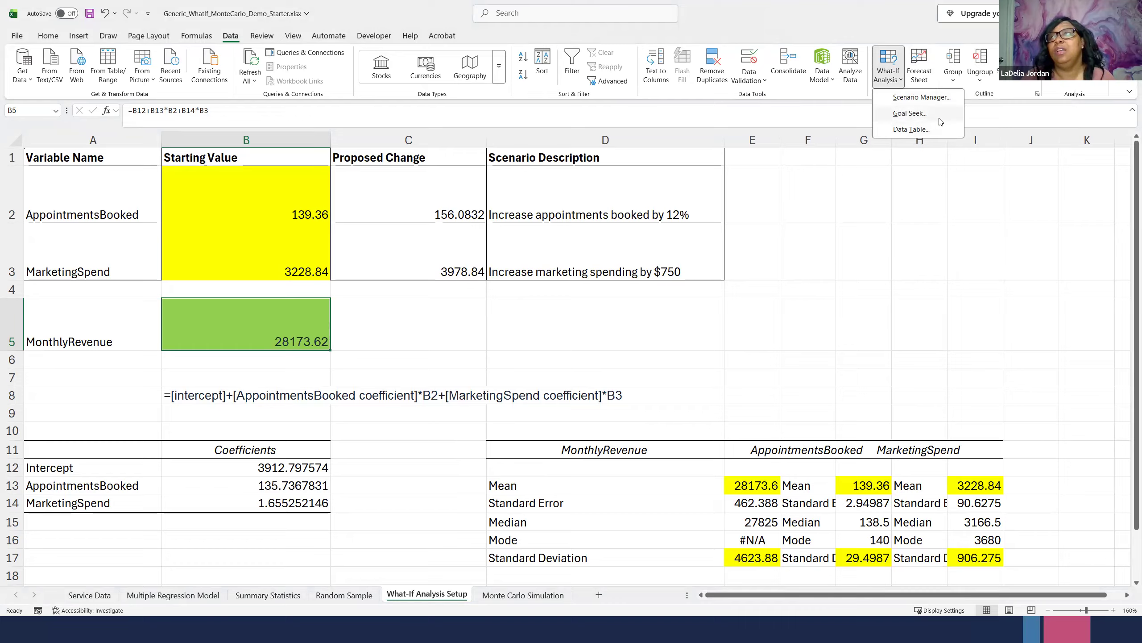
click(922, 98)
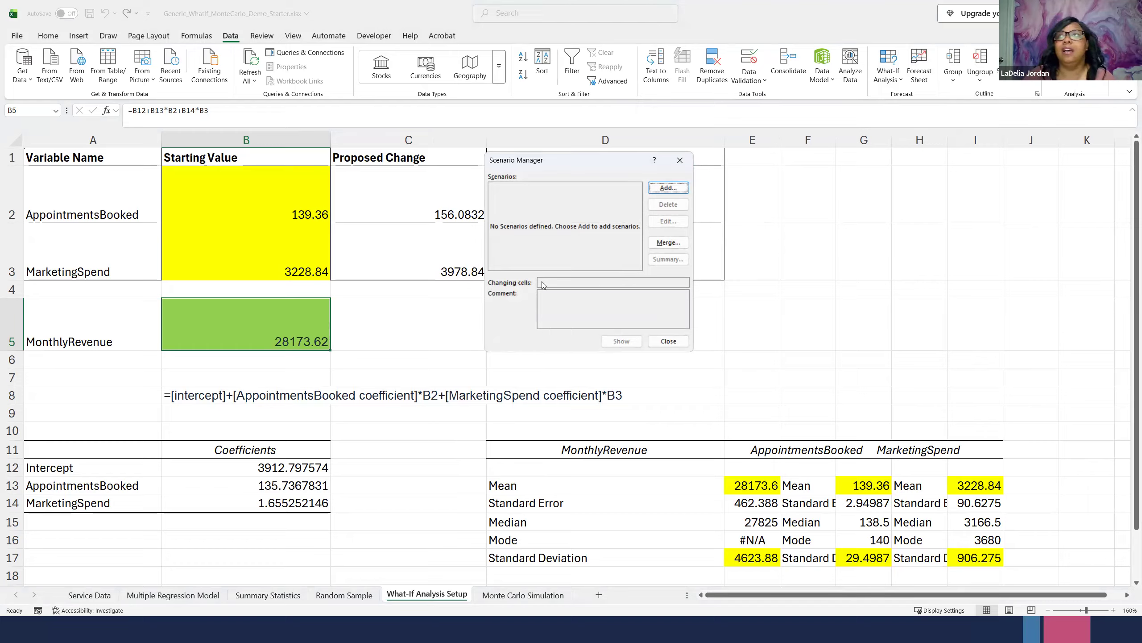
click(667, 188)
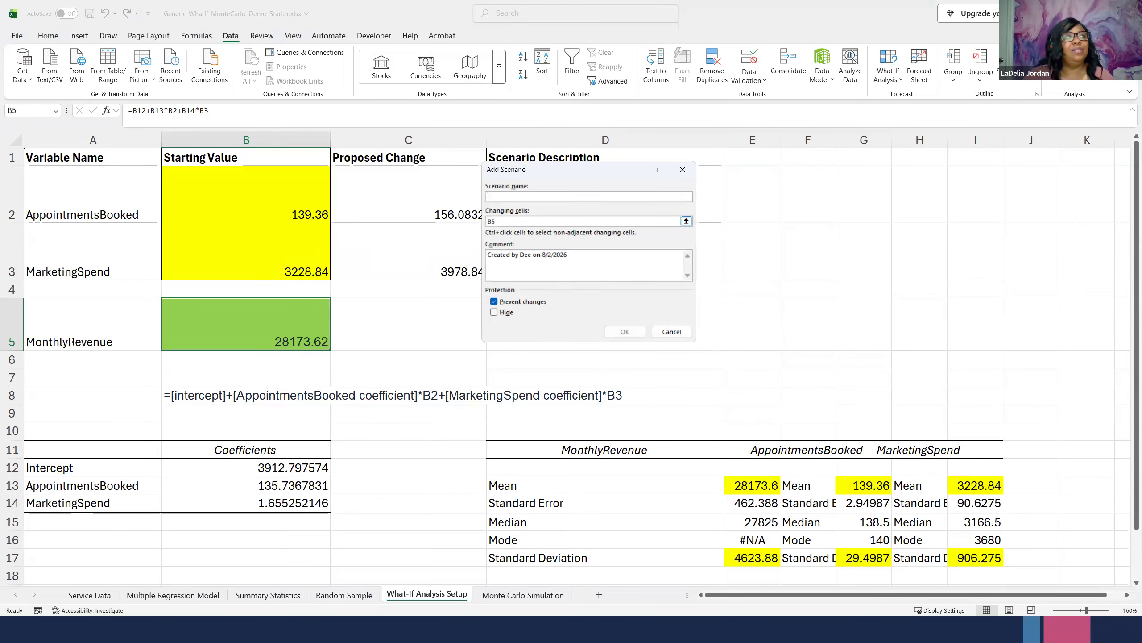
click(686, 222)
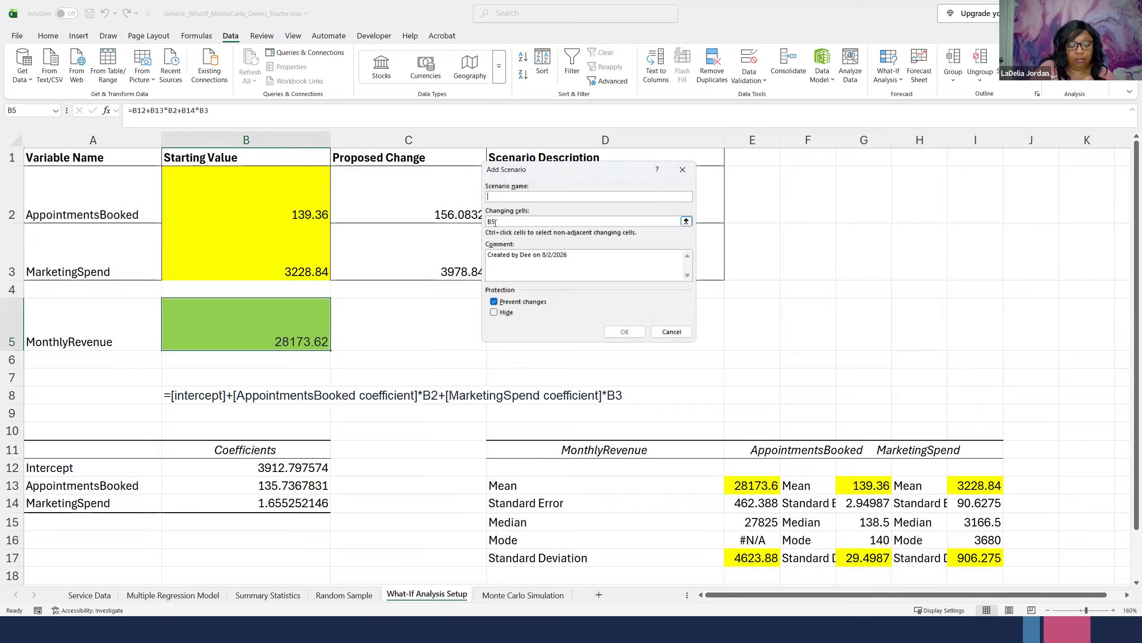
text(Increa)
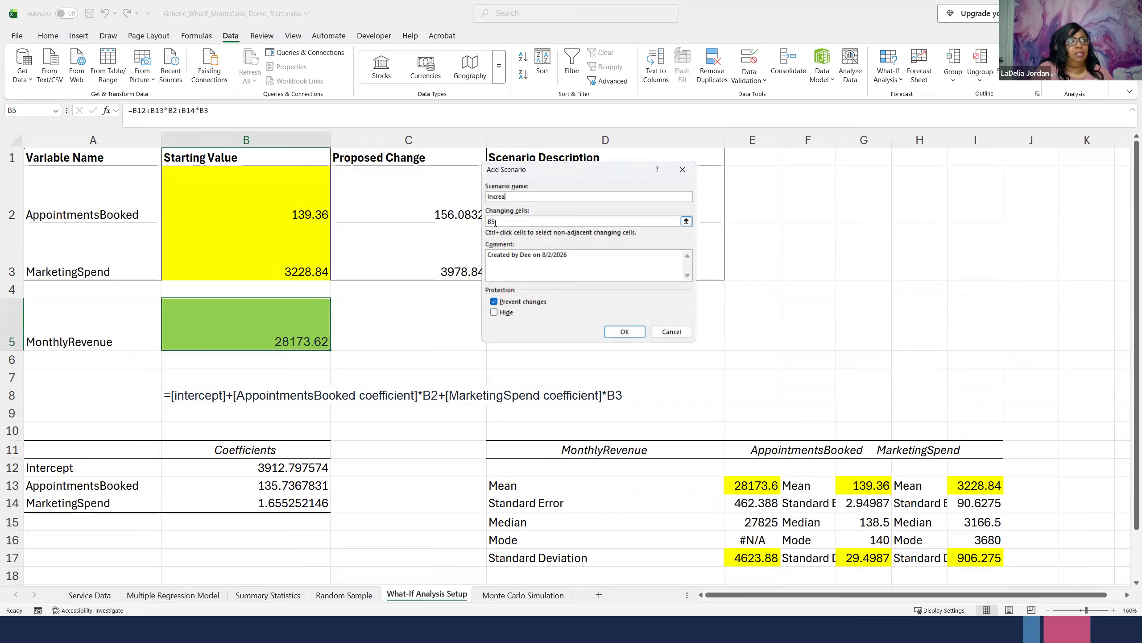
text(se appoi)
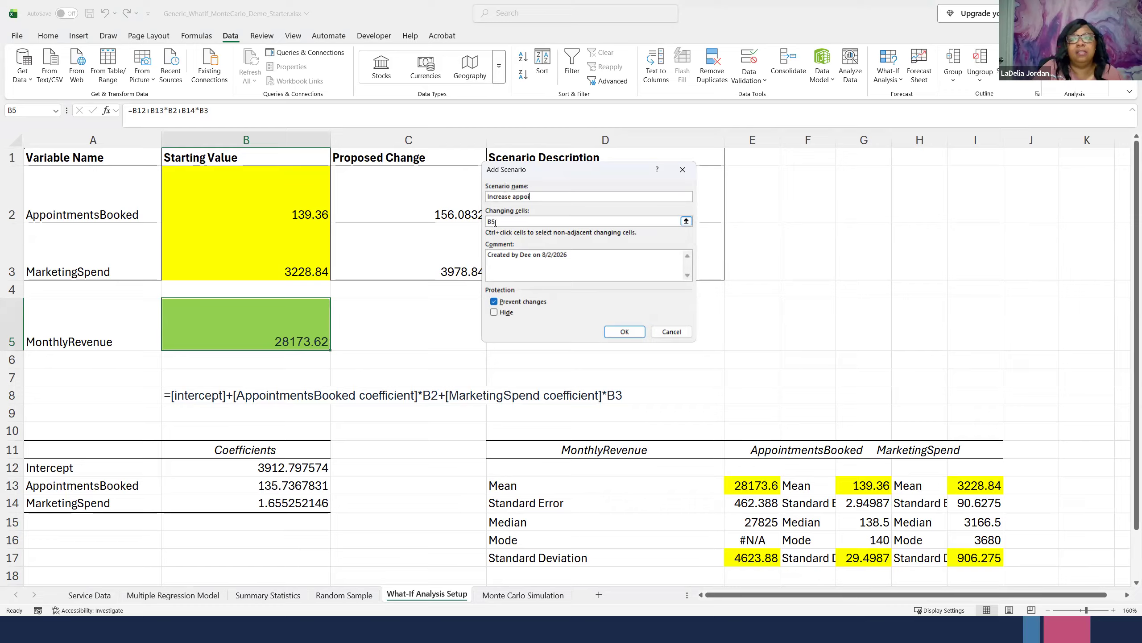
text(ntments b)
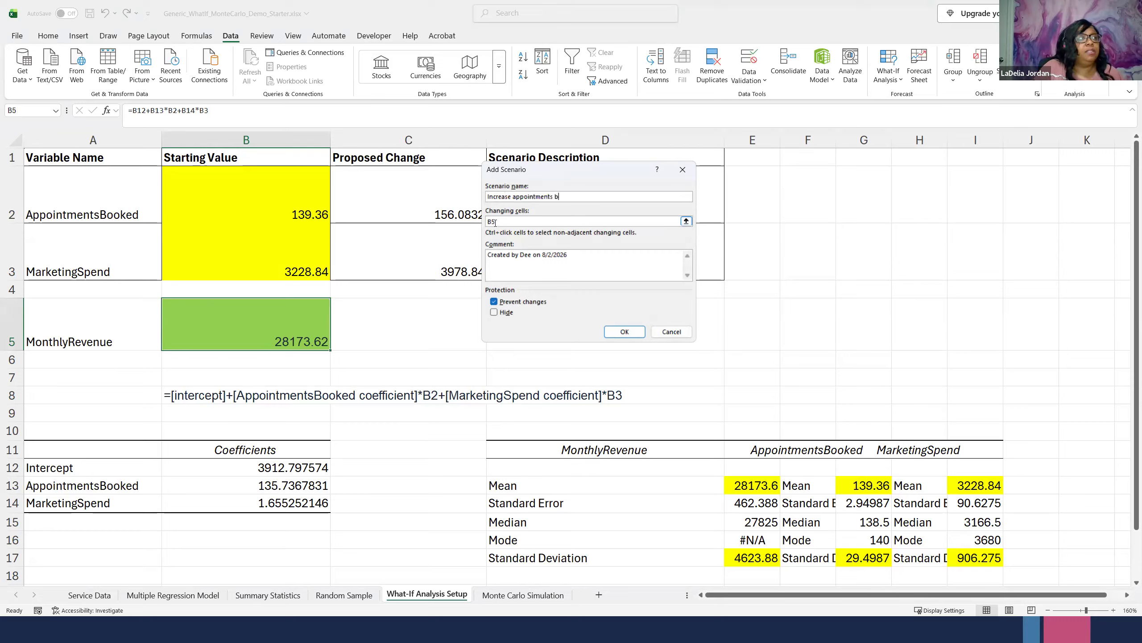
text(ooked by 12%)
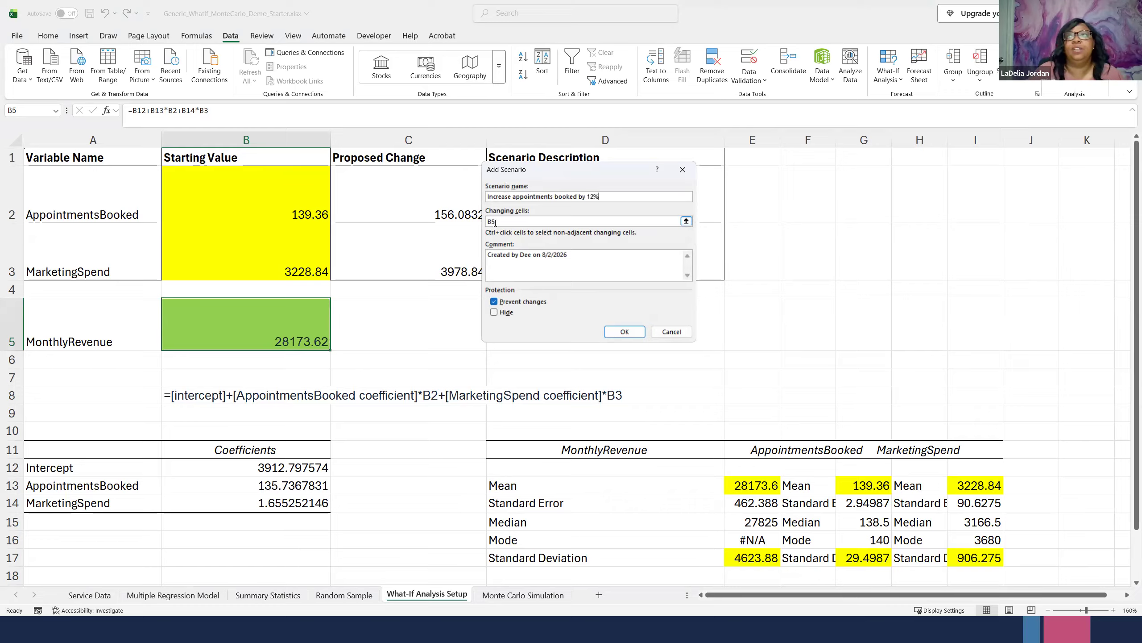
- Set the new scenario's changing cell to the AppointmentsBooked starting value B2 and accept the scenario definition
click(495, 222)
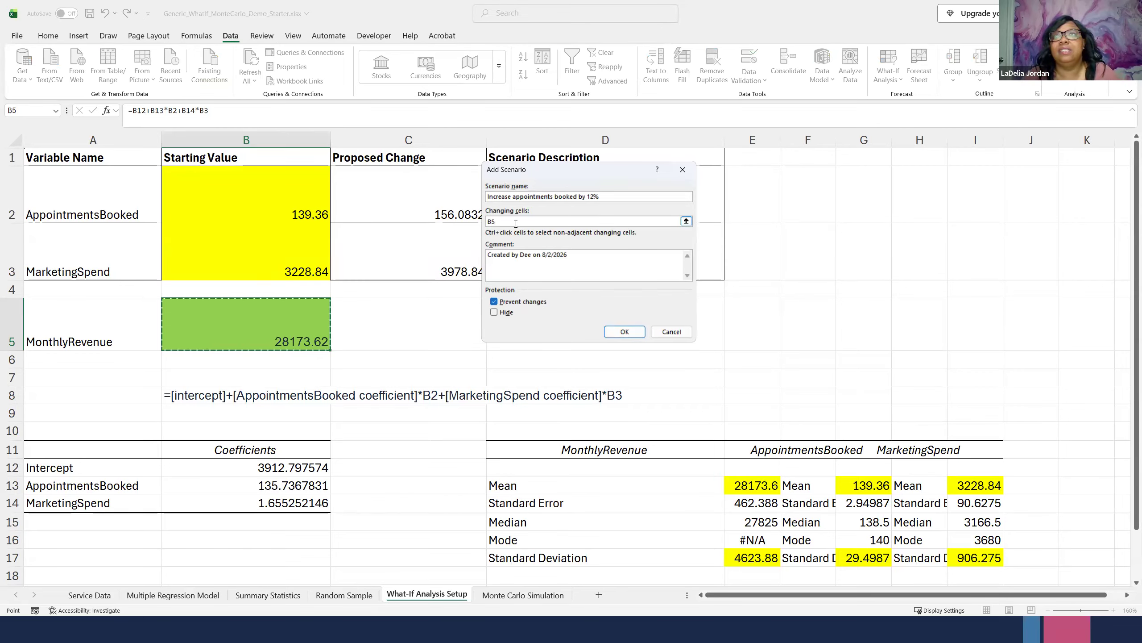
click(230, 201)
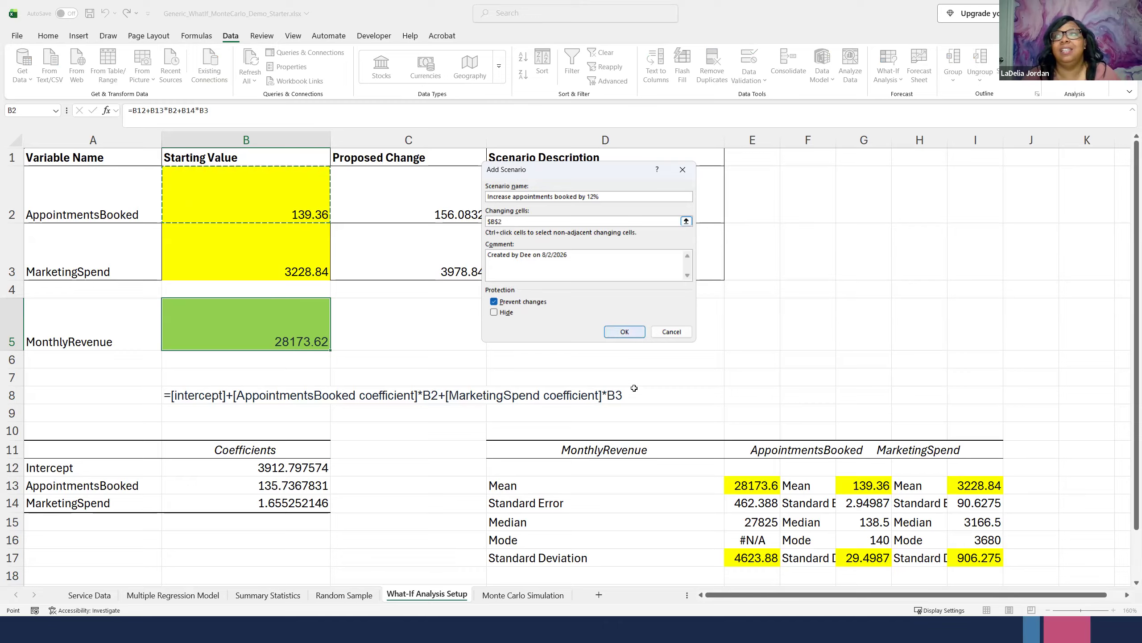
click(623, 335)
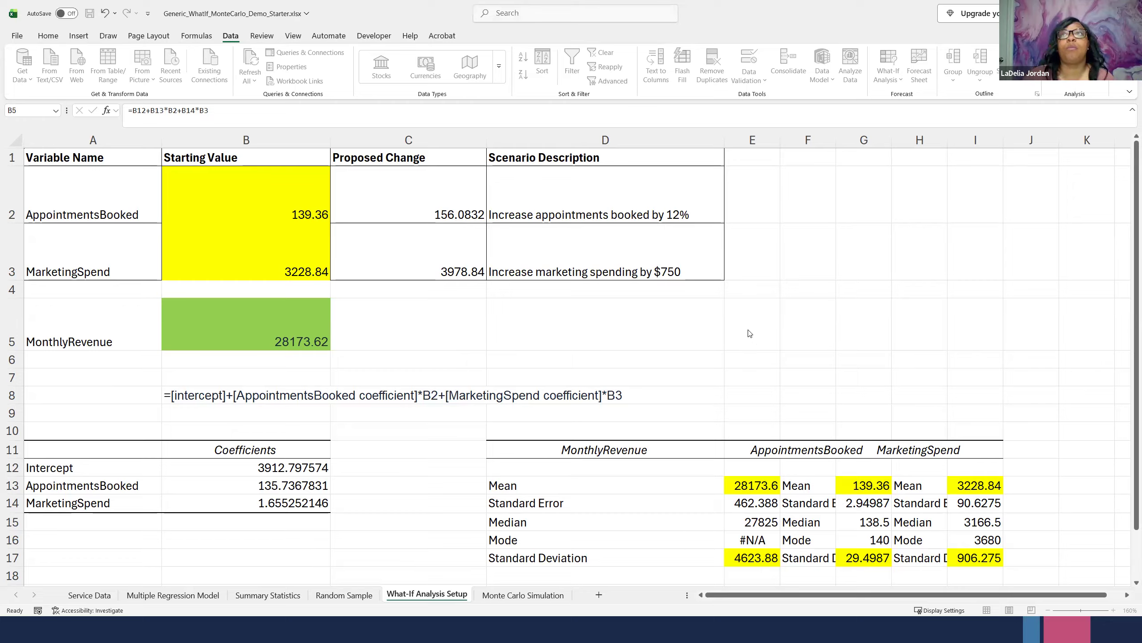
- Set the appointments scenario's value for B2 to 156.0832 and save the scenario
click(768, 305)
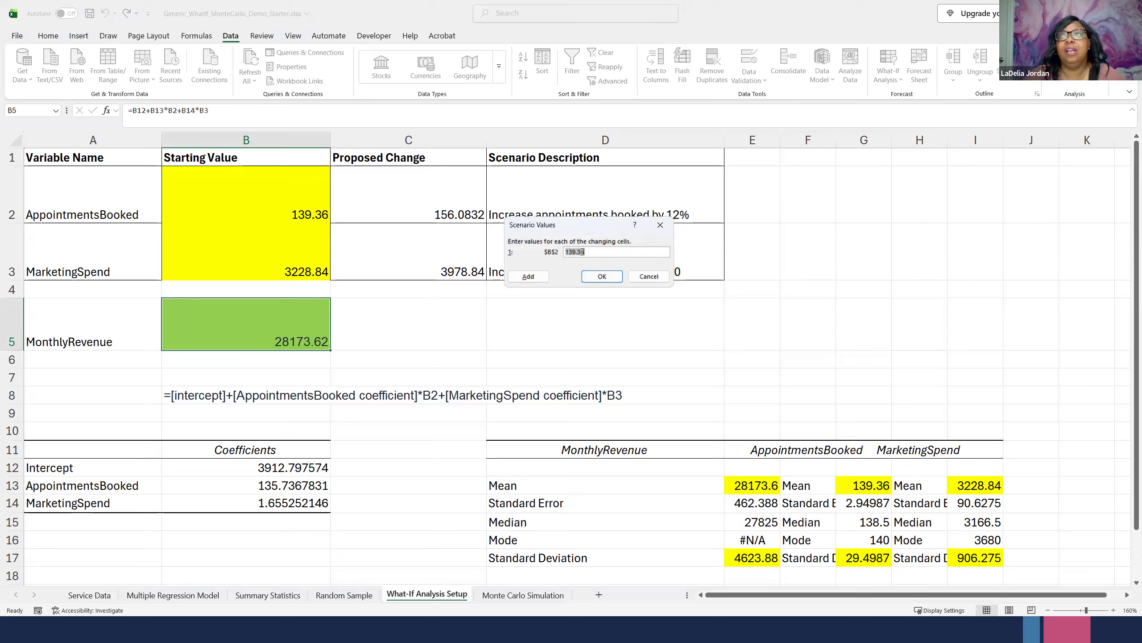
click(599, 251)
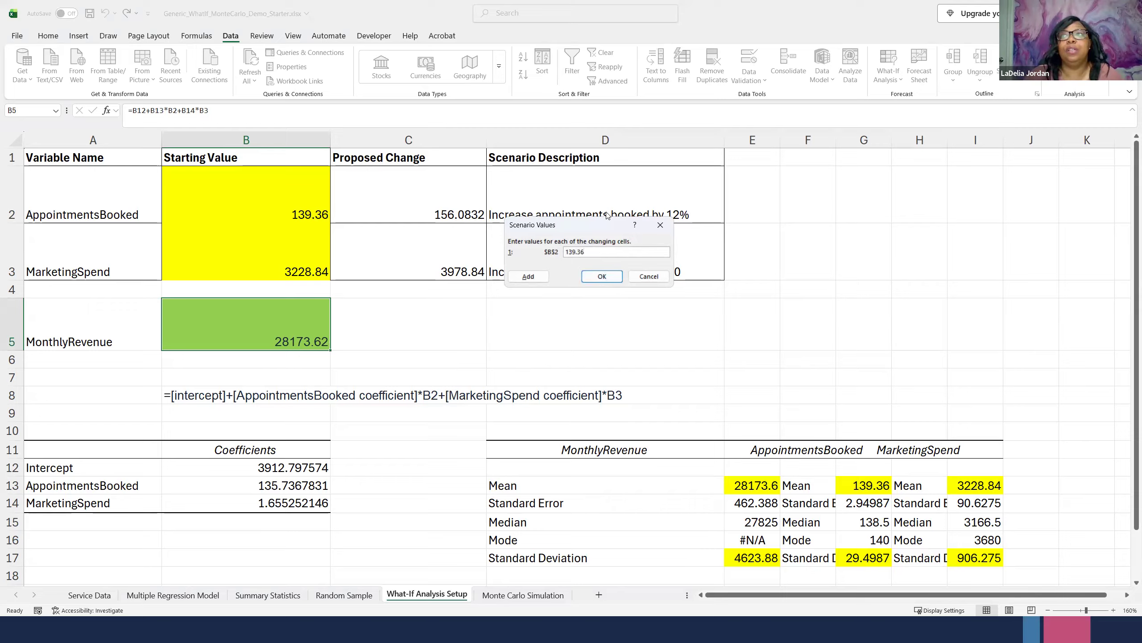
double_click(572, 252)
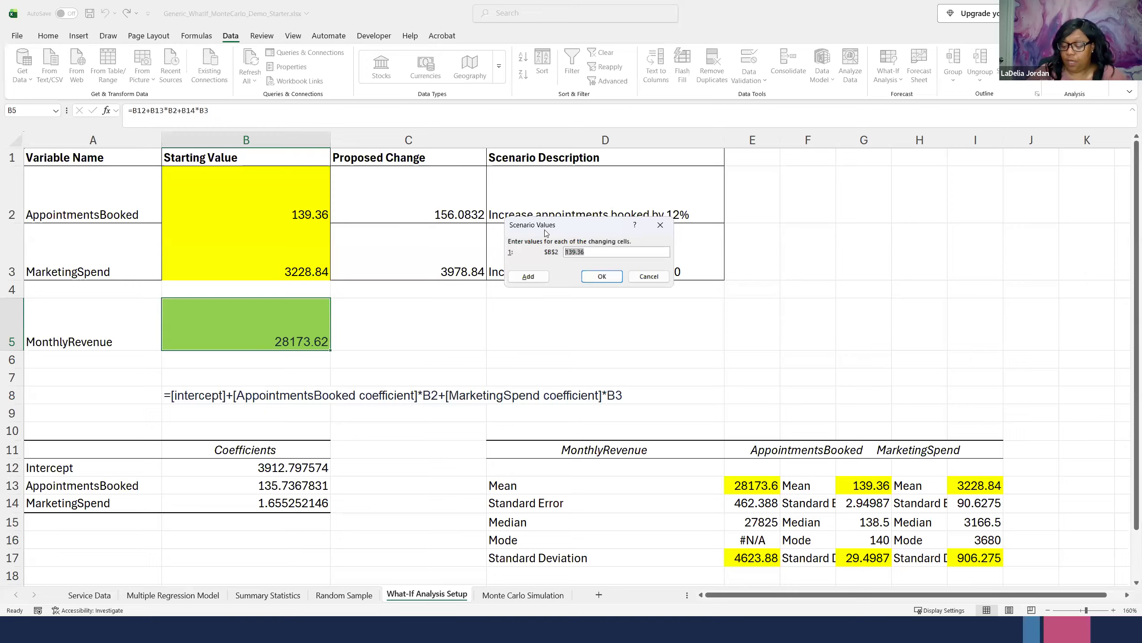
text(156)
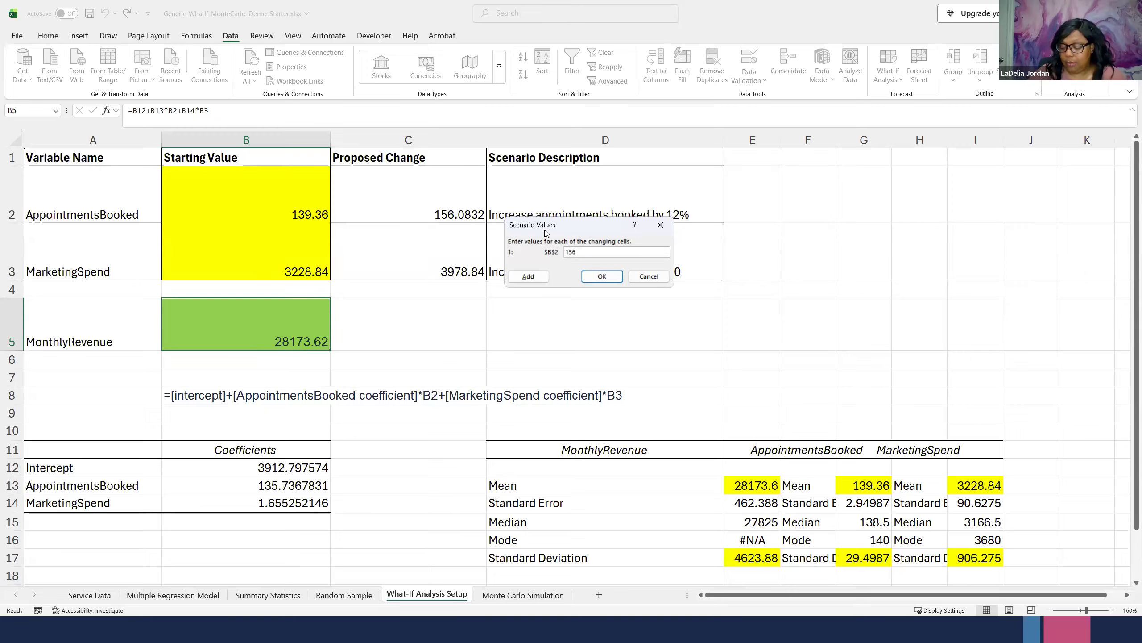
text(.0832)
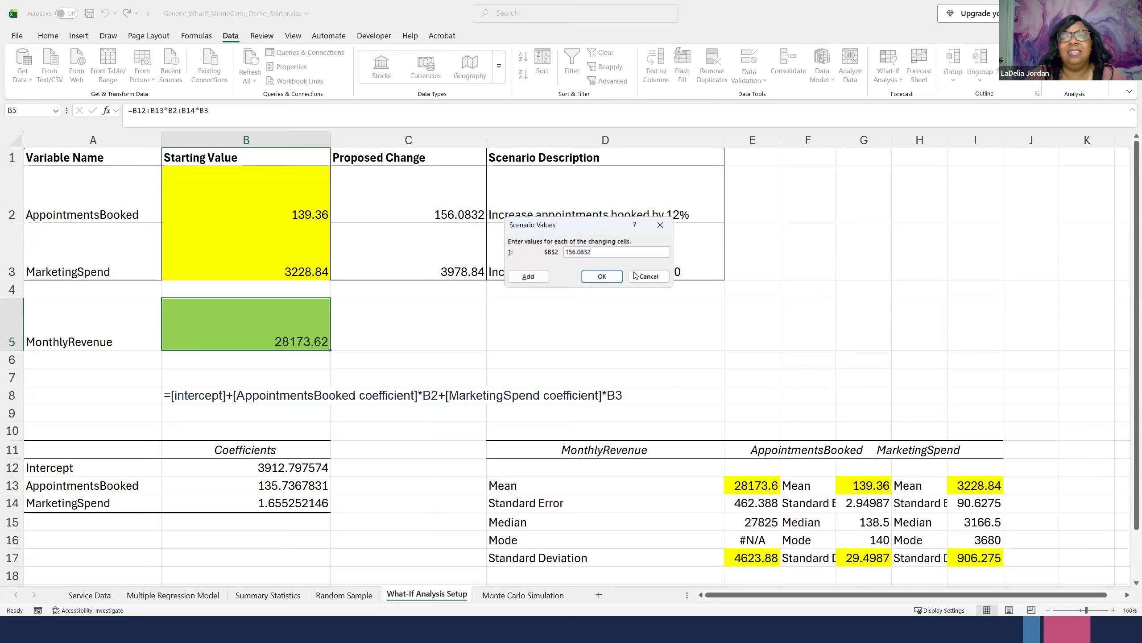
click(599, 277)
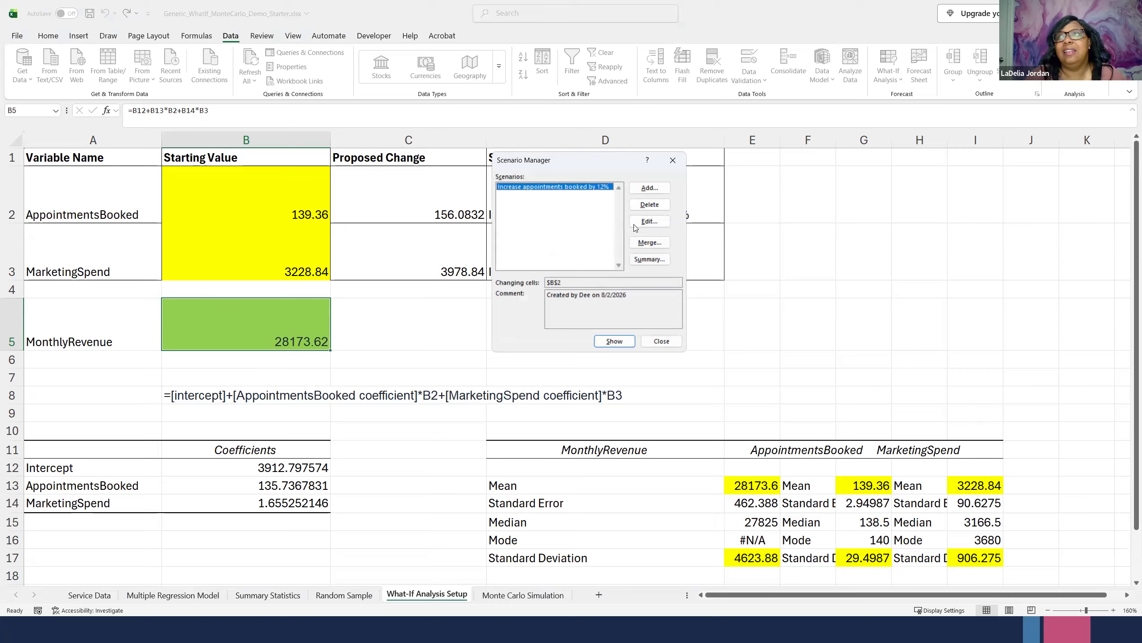
- Add a second scenario named "Increase marketing by $750" with the MarketingSpend starting value B3 as its changing cell
click(649, 188)
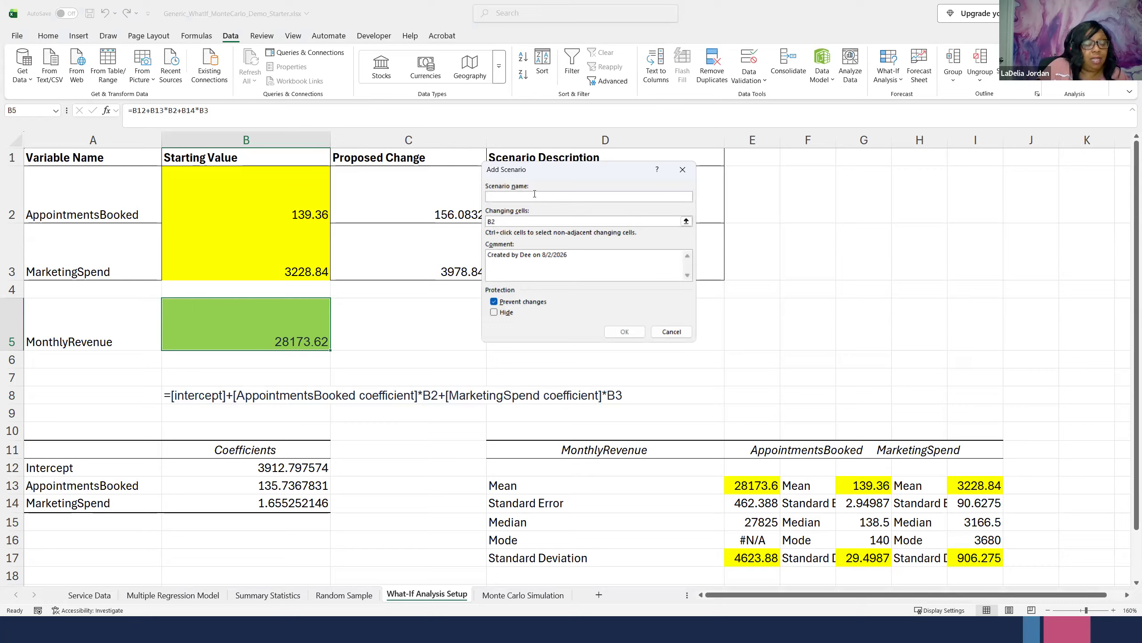
text(Increase marketing)
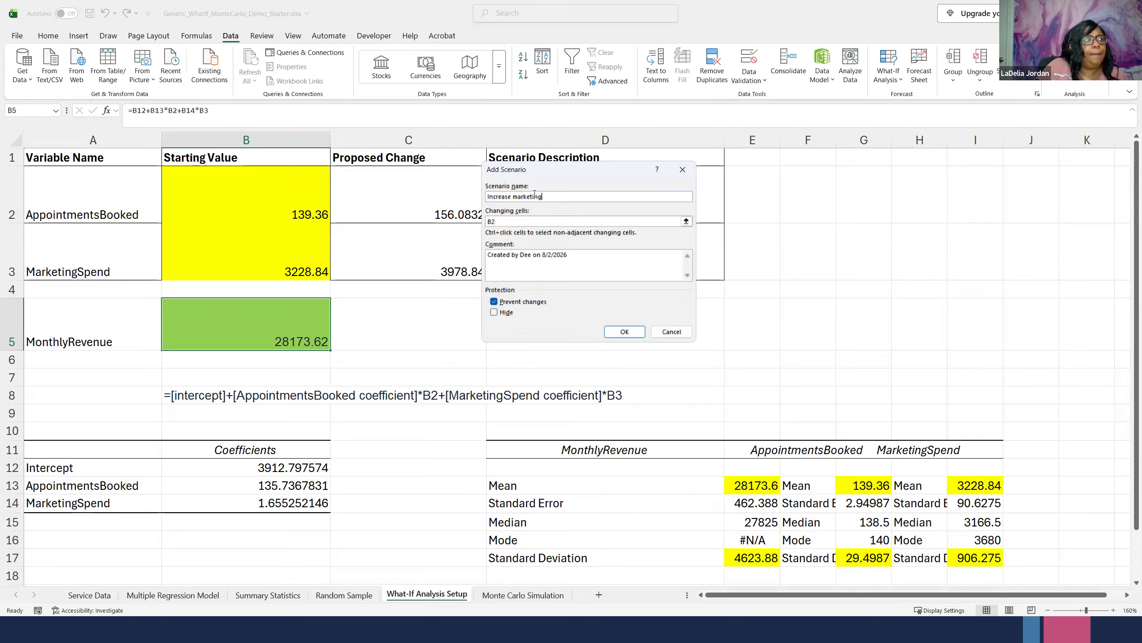
text( by )
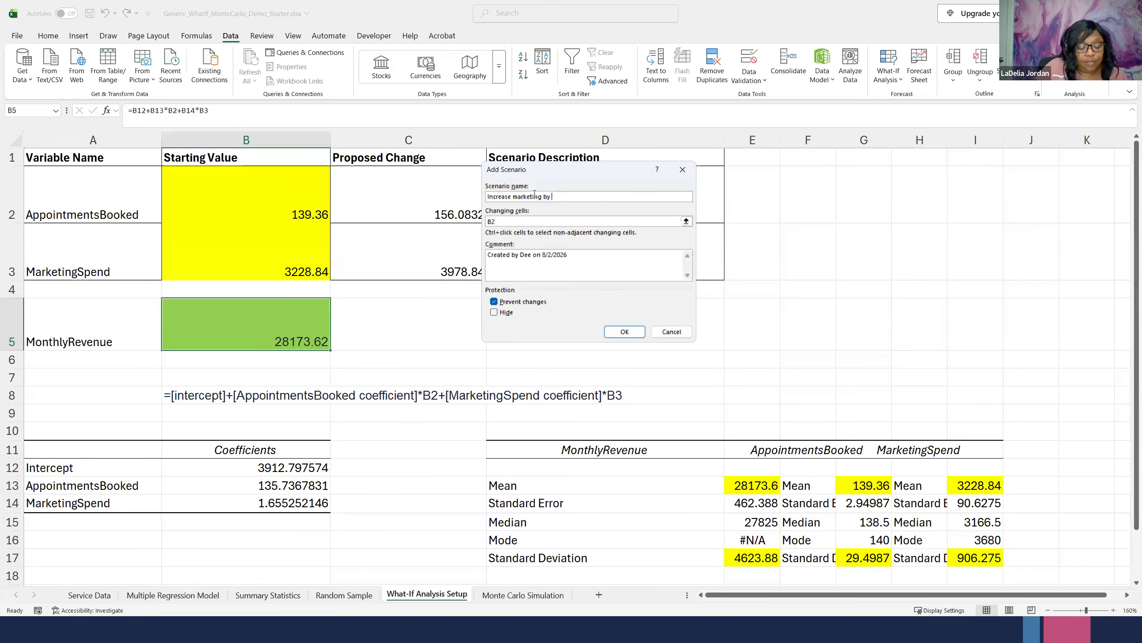
text($750)
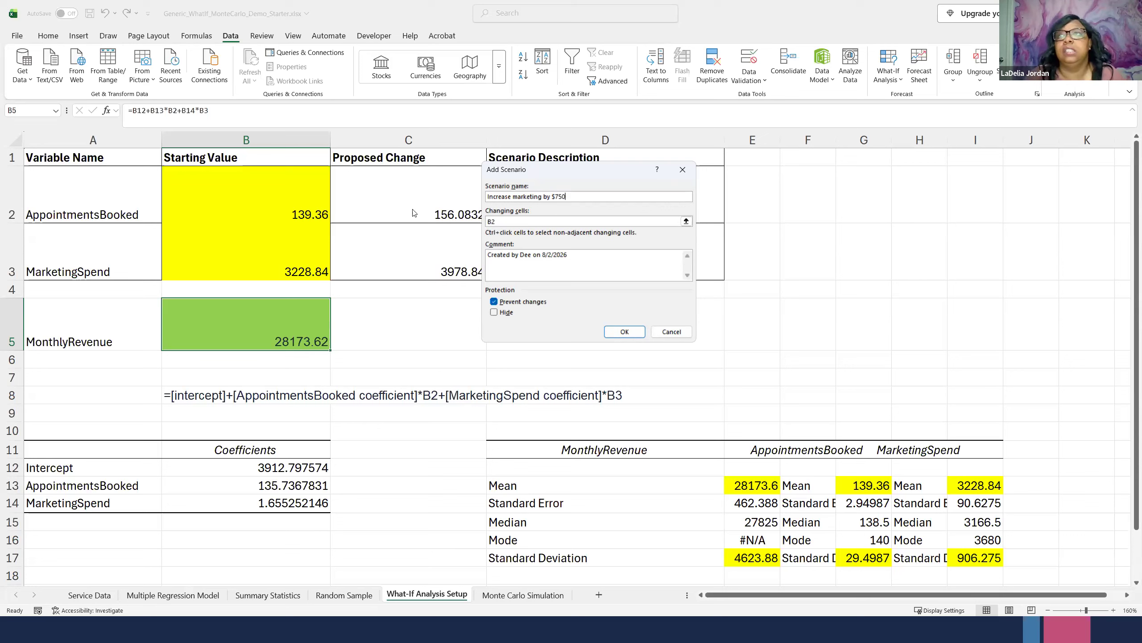
key(Tab)
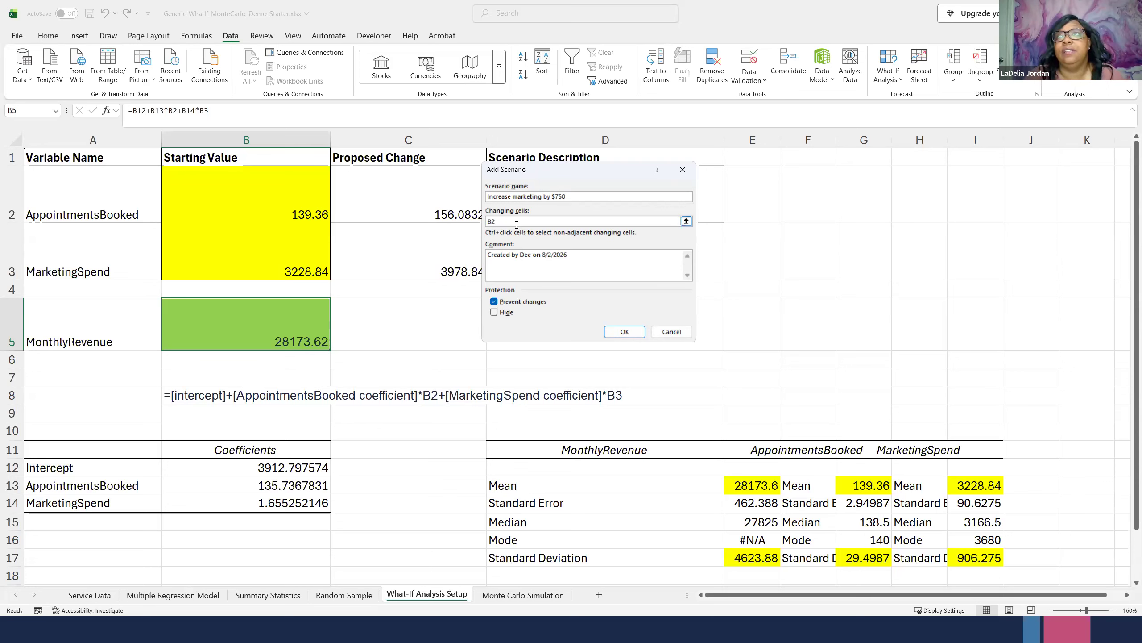
click(253, 262)
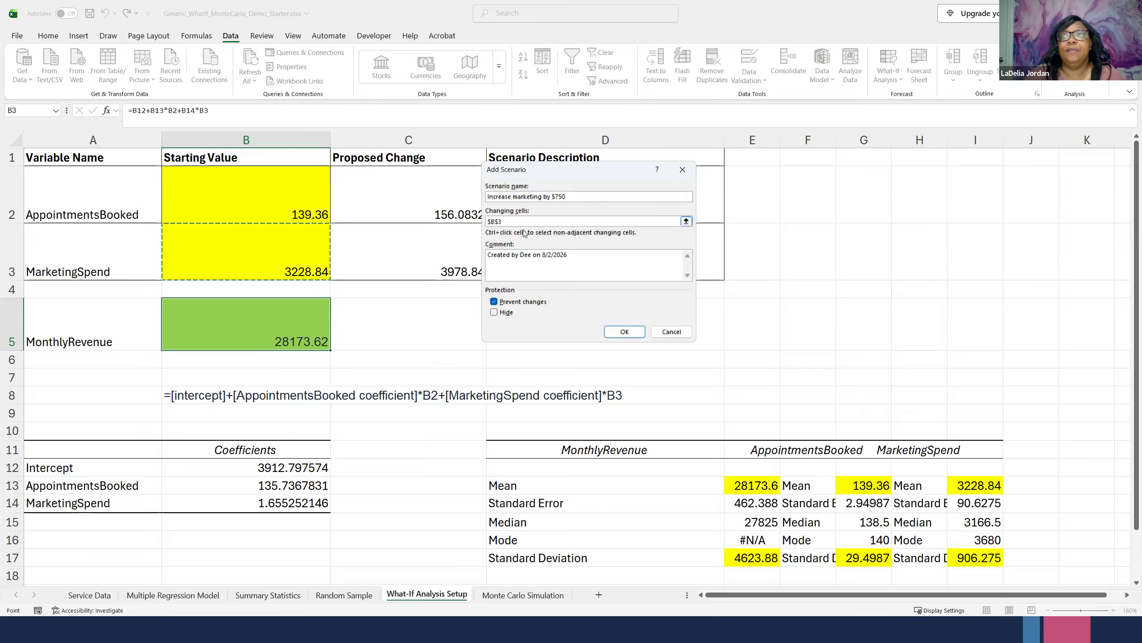
click(625, 331)
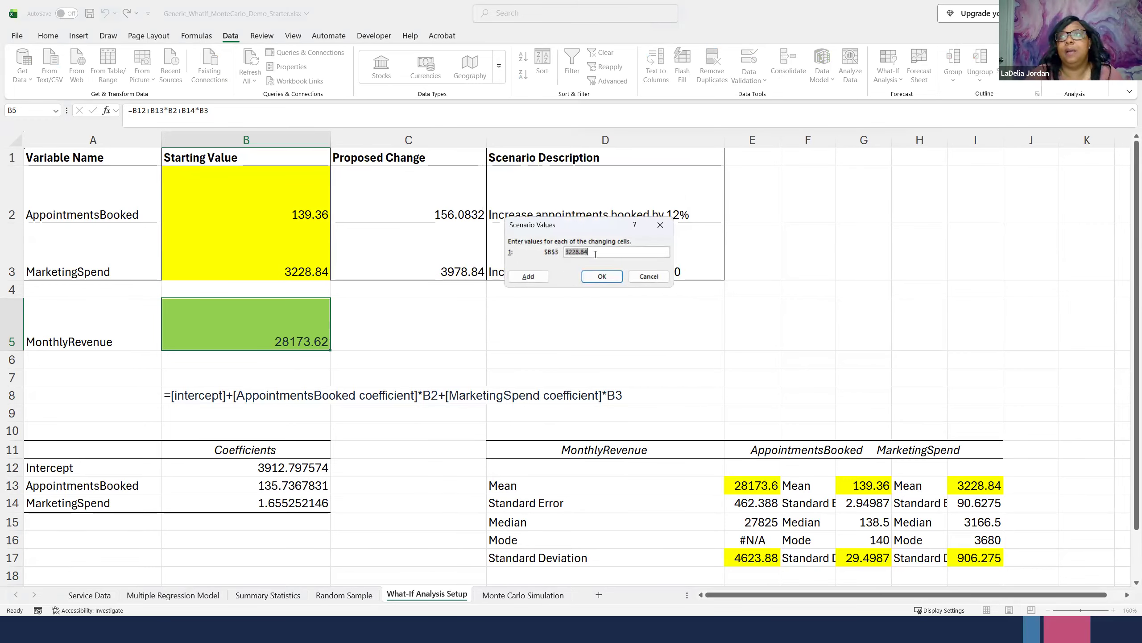
- Set the marketing scenario's value for B3 to 3978.84 and save the scenario
text(3)
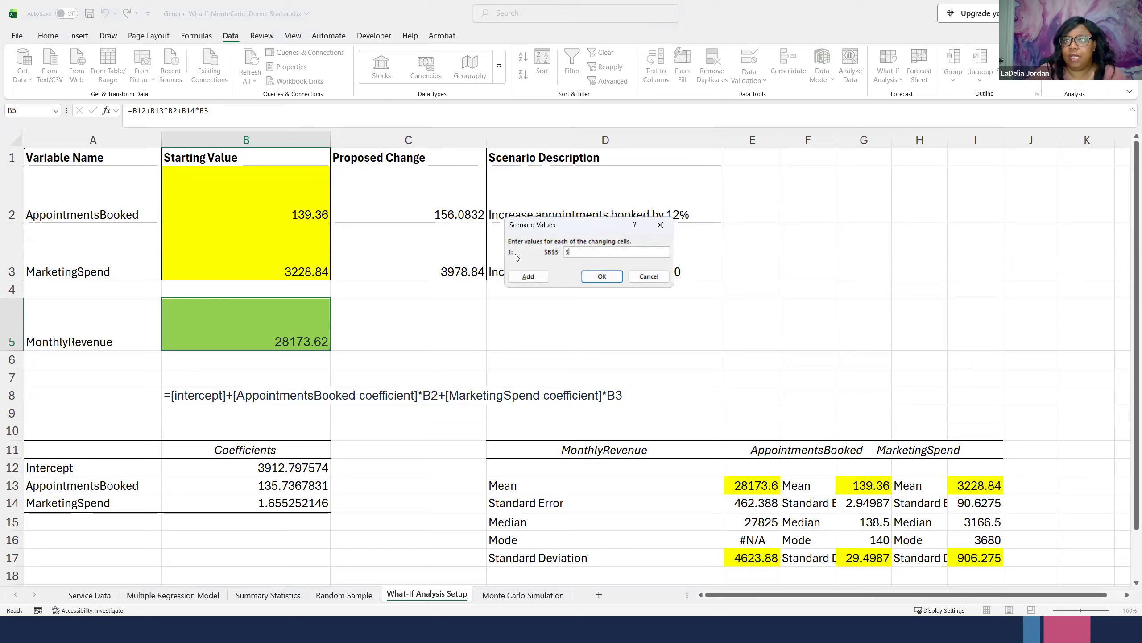
text(978.84)
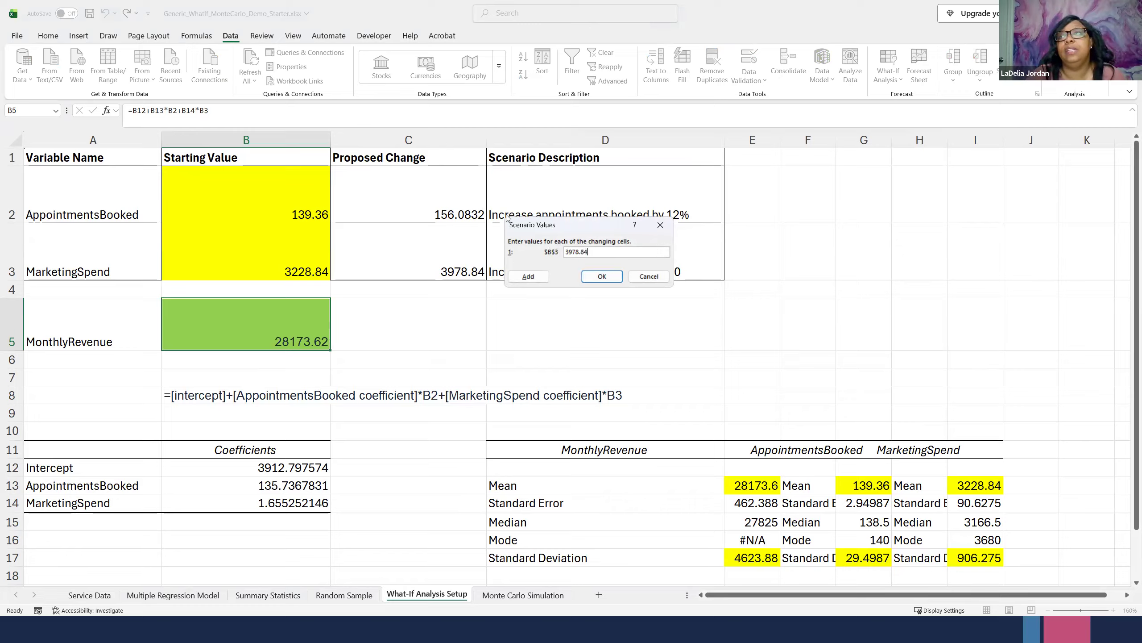
click(607, 278)
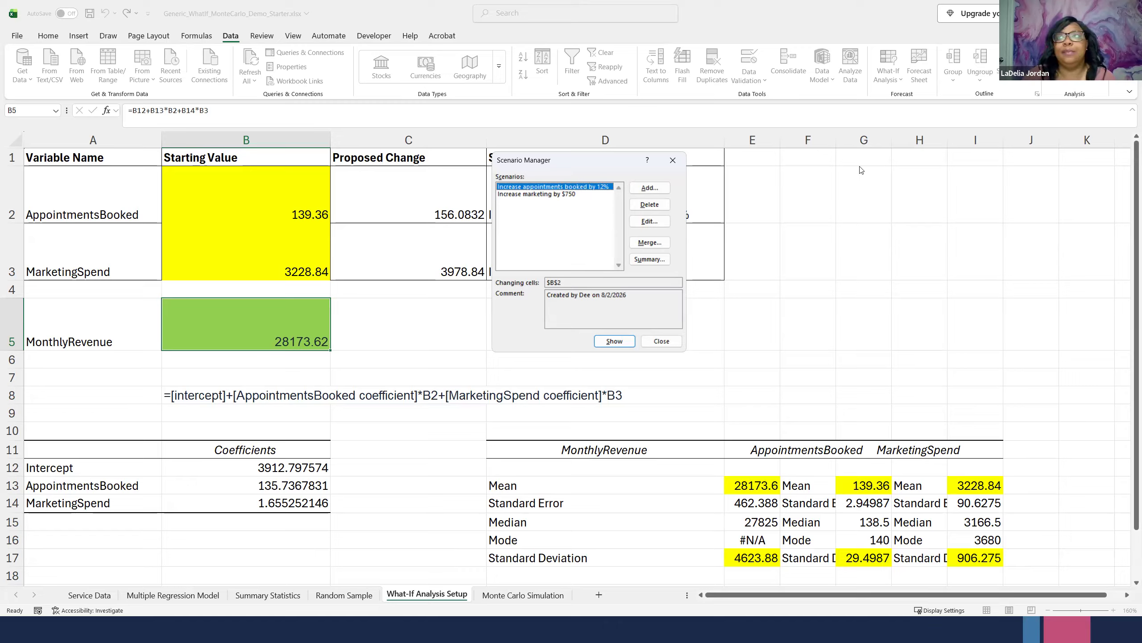
- Generate a Scenario summary report with the MonthlyRevenue cell B5 as the only result cell
click(649, 259)
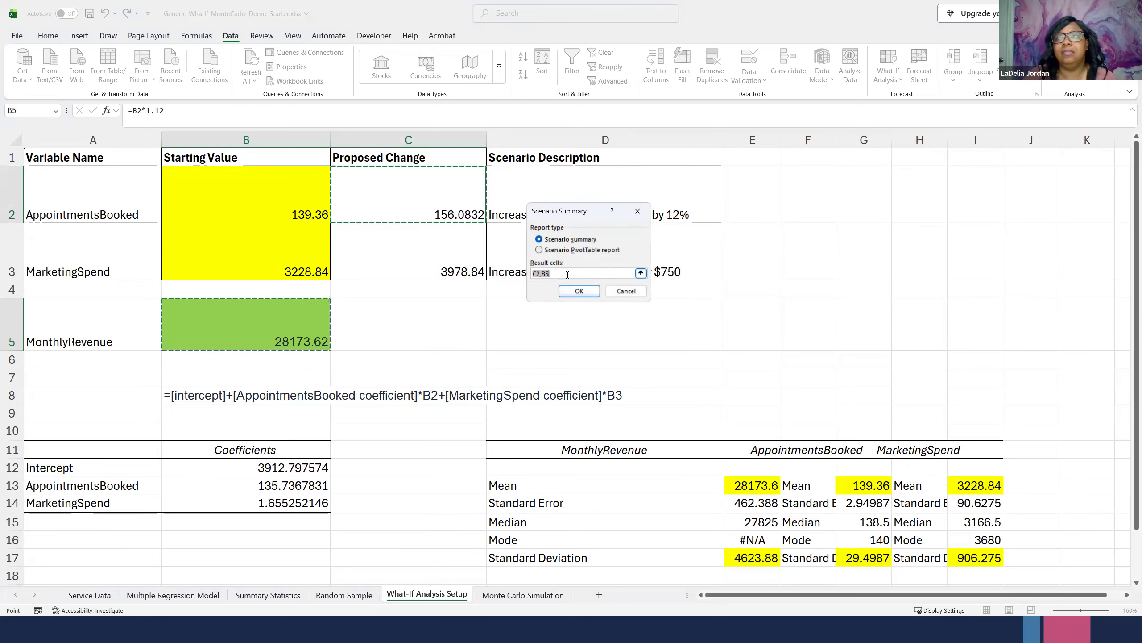
click(266, 328)
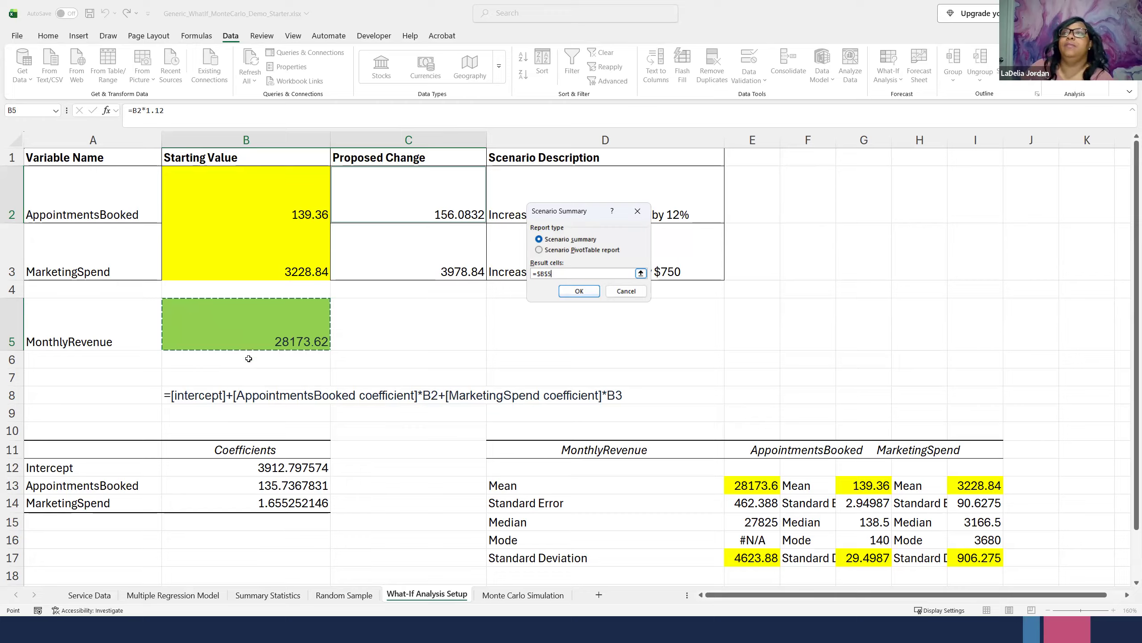
click(584, 298)
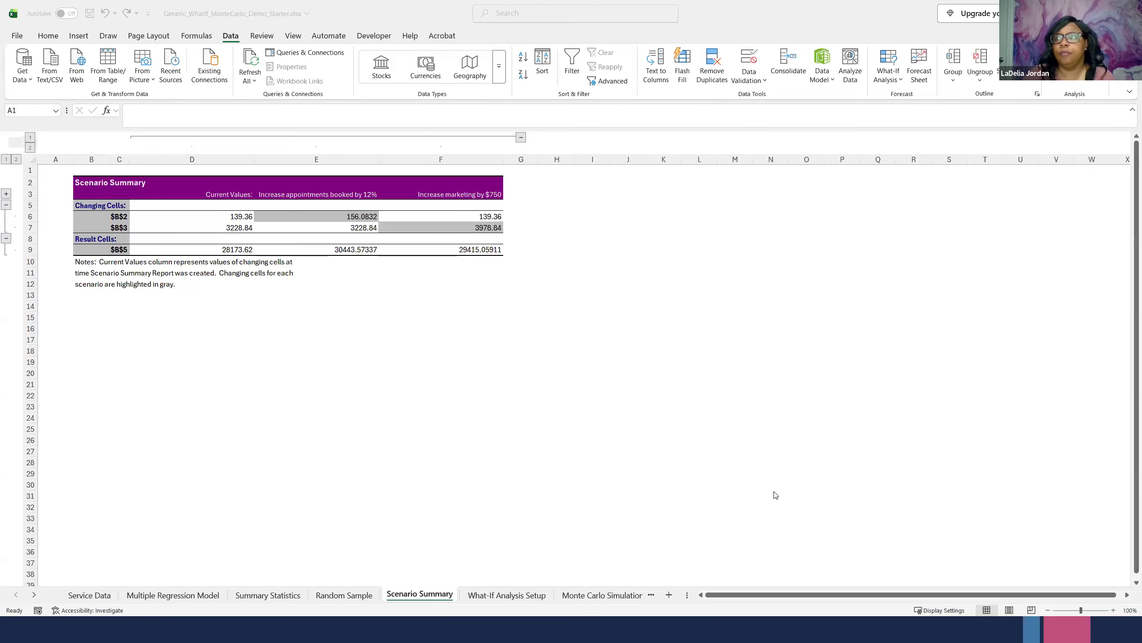
- Examine the Current Values column of the scenario summary, including its changing cells and MonthlyRevenue result
click(1112, 610)
click(1113, 611)
click(1112, 611)
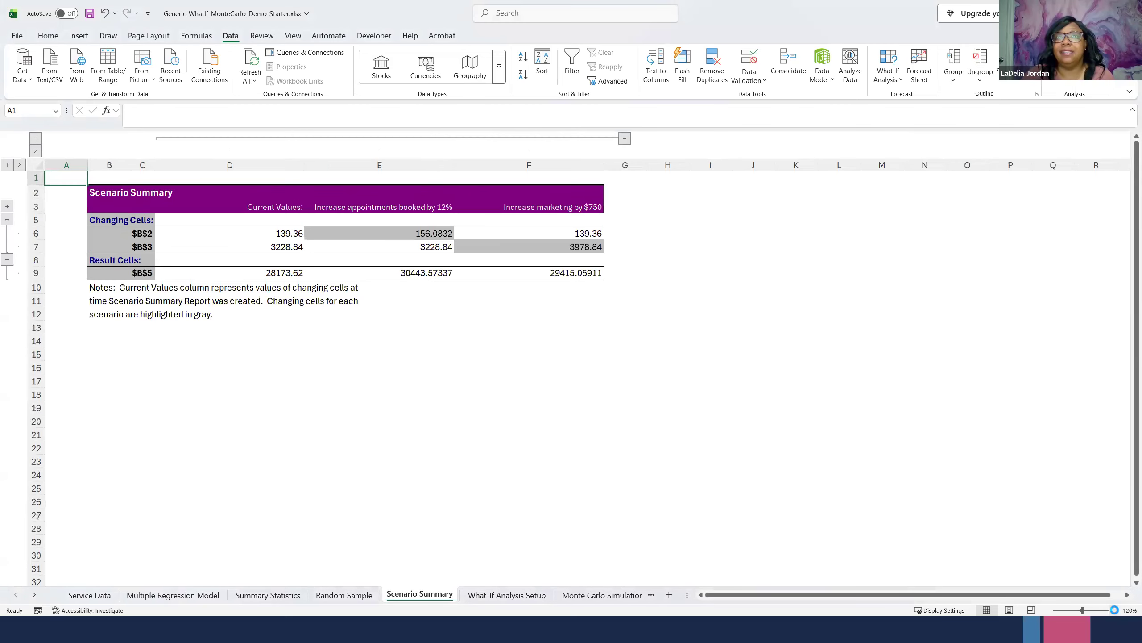
click(1115, 610)
click(1114, 609)
click(1114, 609)
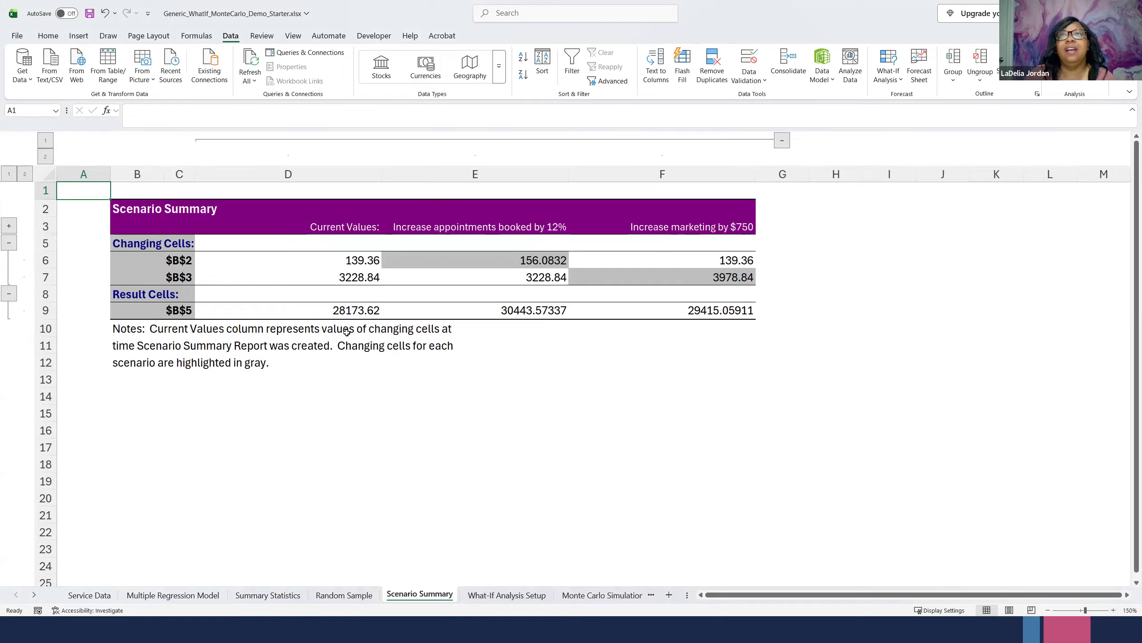
drag(343, 257, 350, 310)
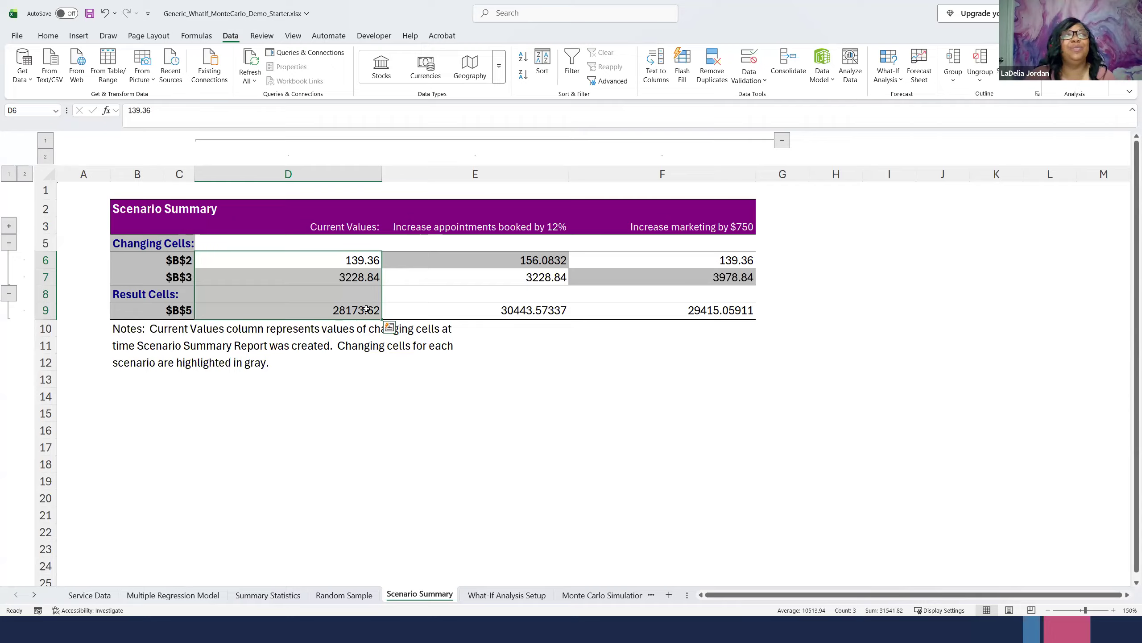
click(366, 309)
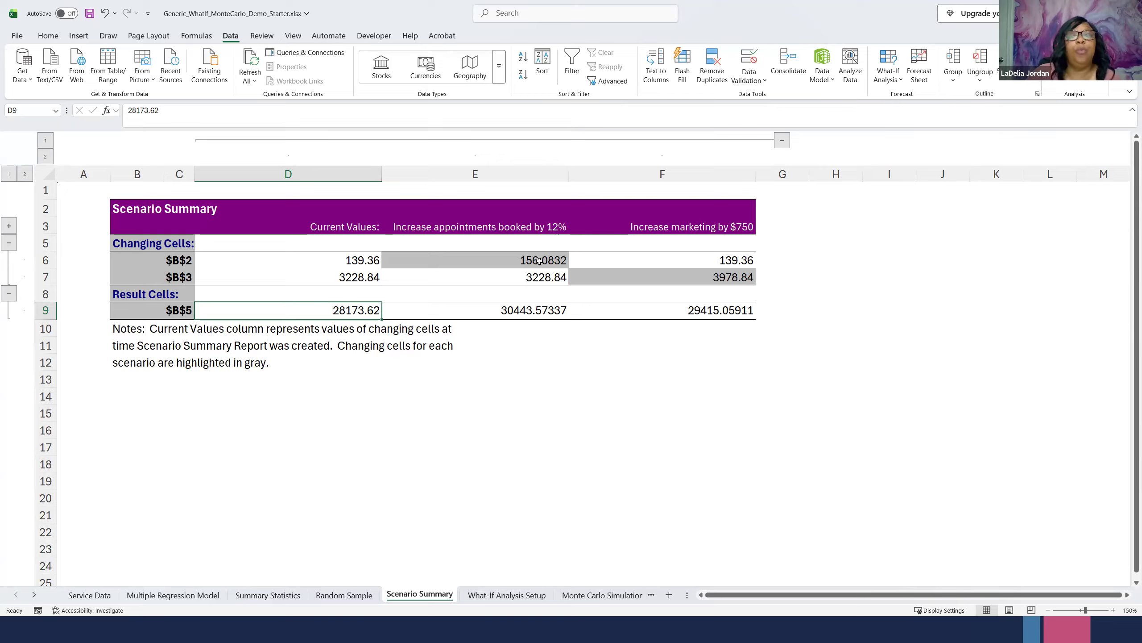
- Compare the highlighted changing-cell values of the appointments and marketing scenarios, and check the marketing scenario's revenue result
click(524, 281)
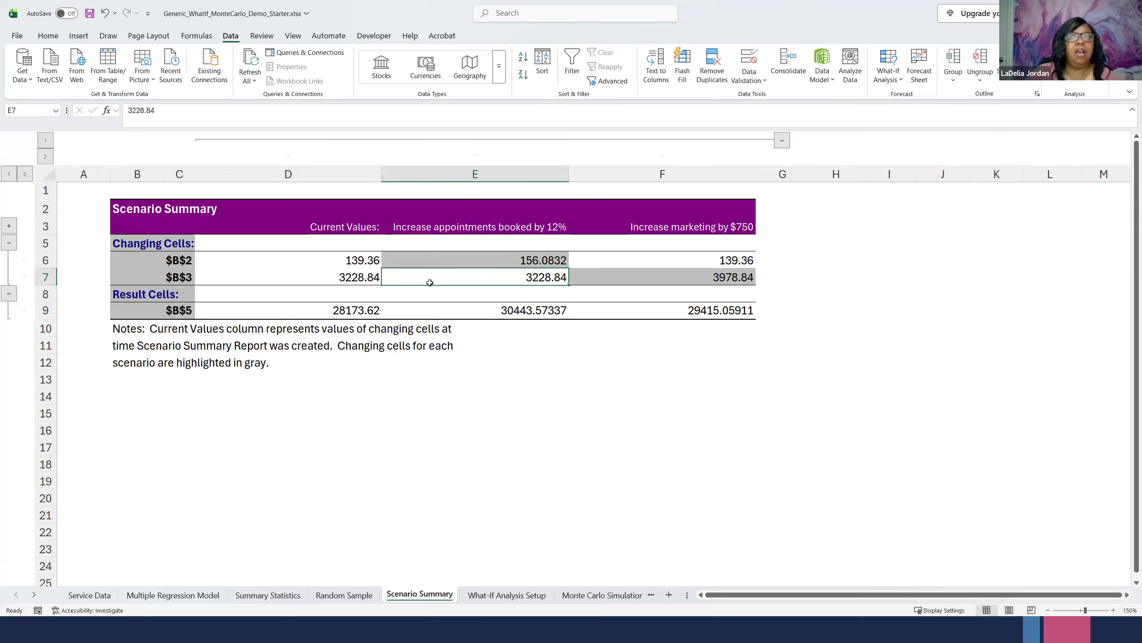
click(609, 278)
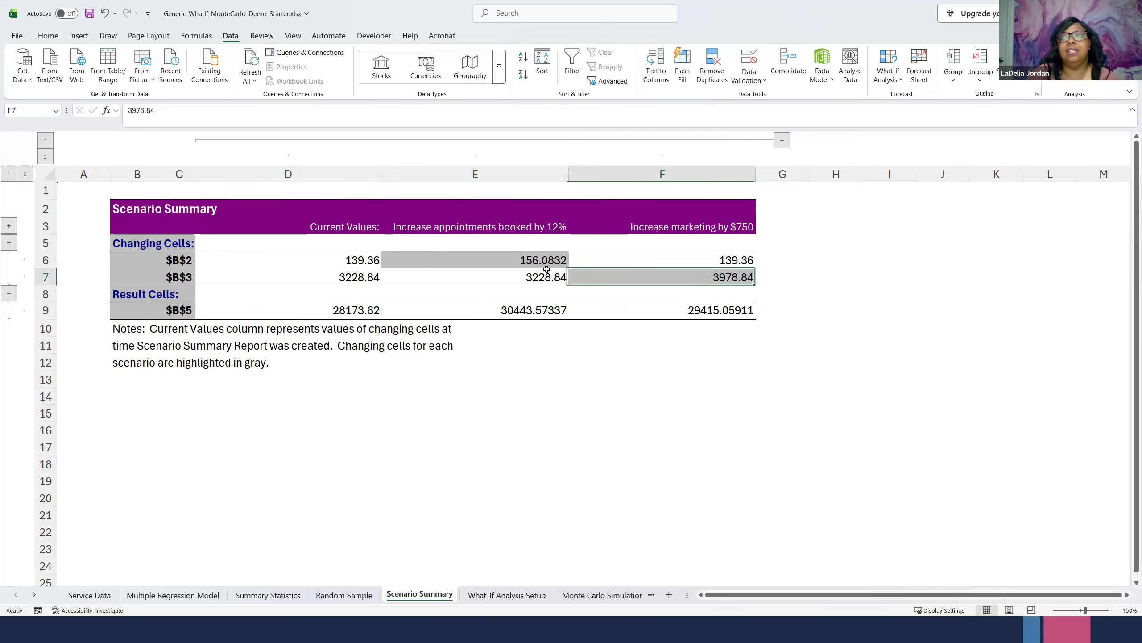
click(531, 260)
click(607, 279)
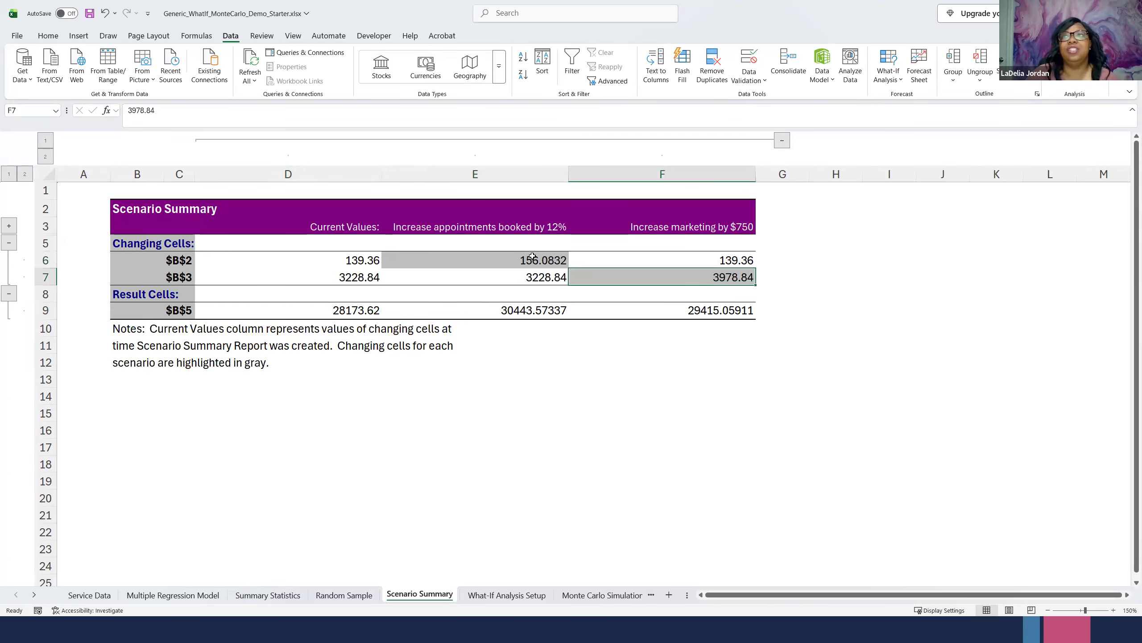
click(532, 257)
click(605, 282)
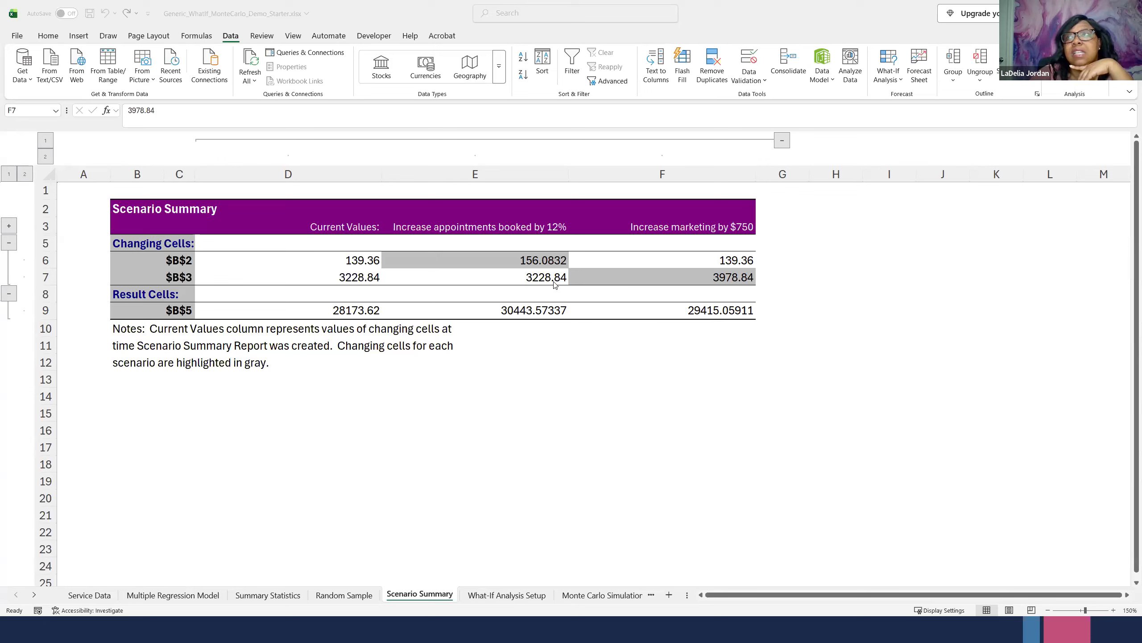
click(684, 276)
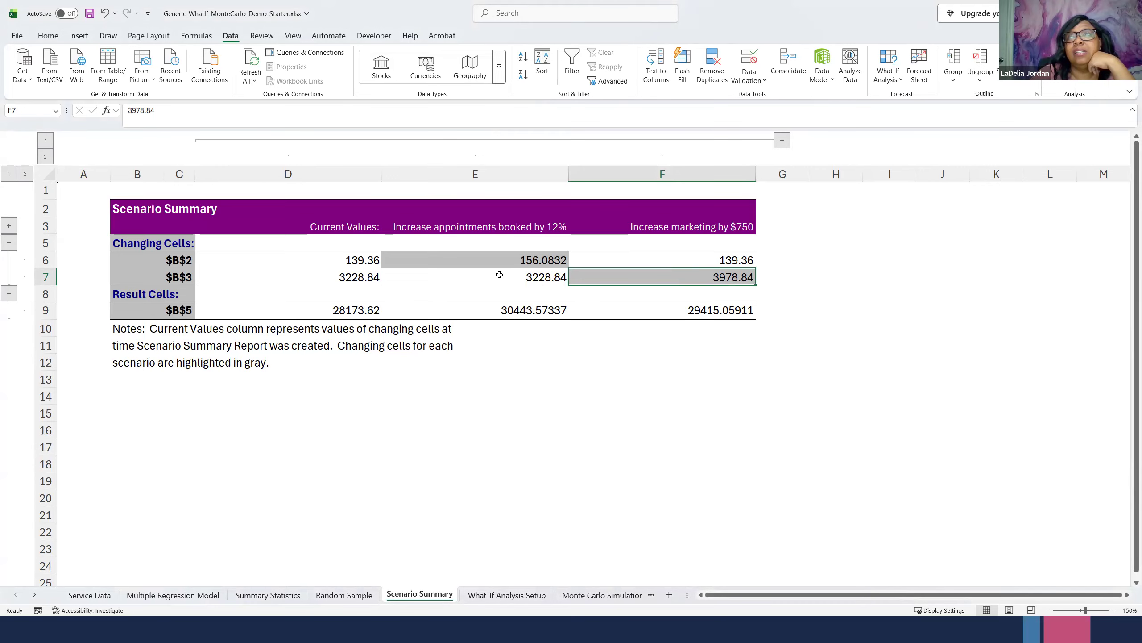
click(452, 255)
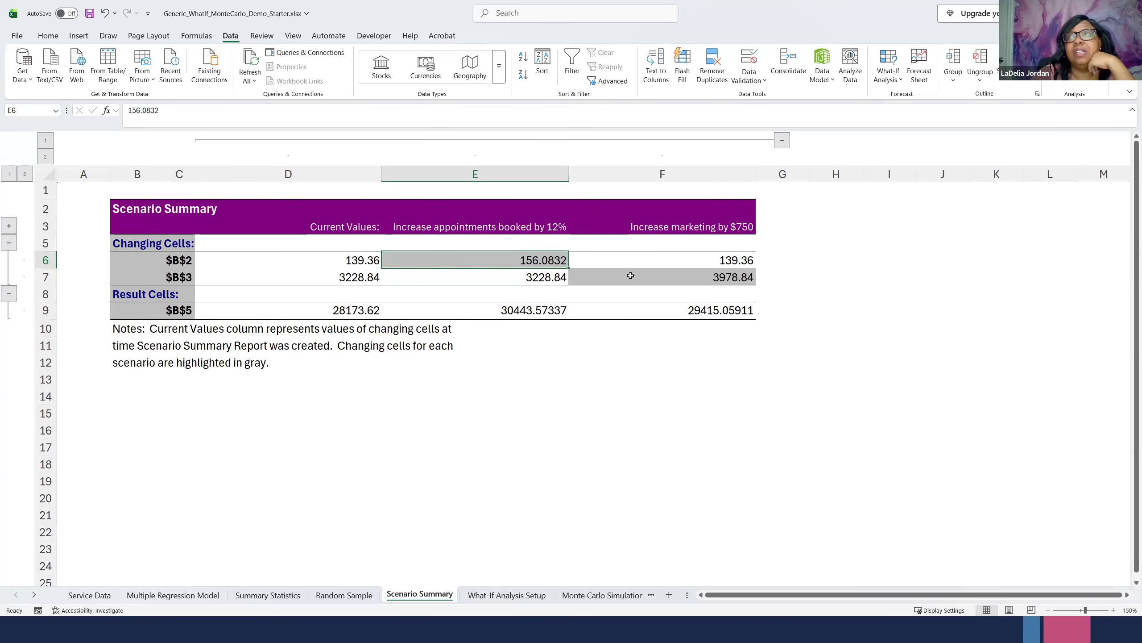
click(694, 277)
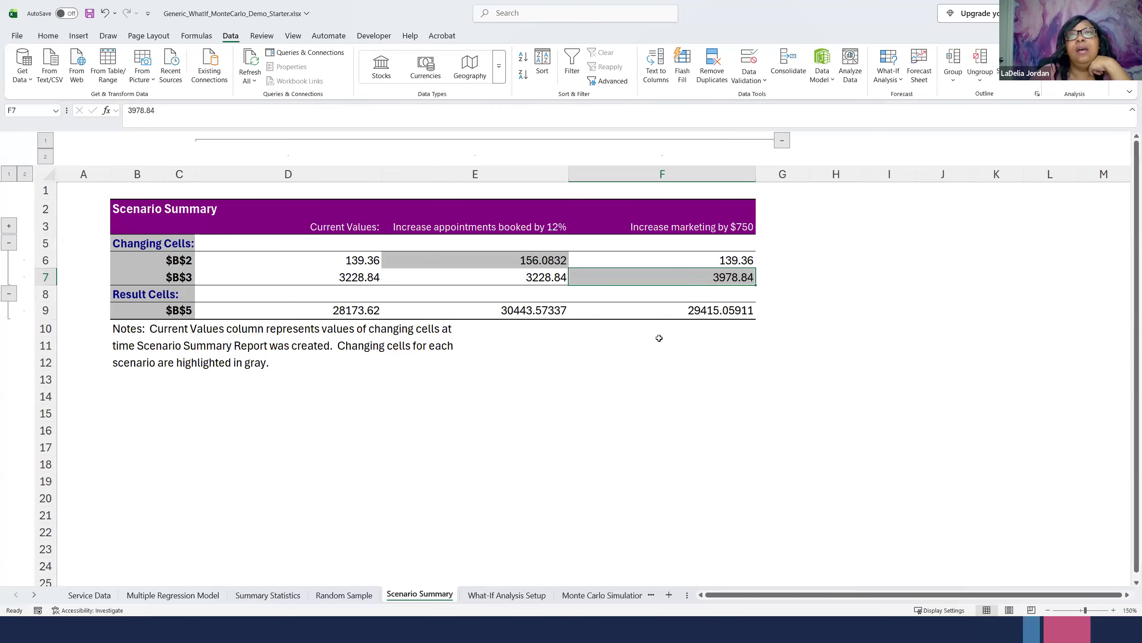
click(701, 310)
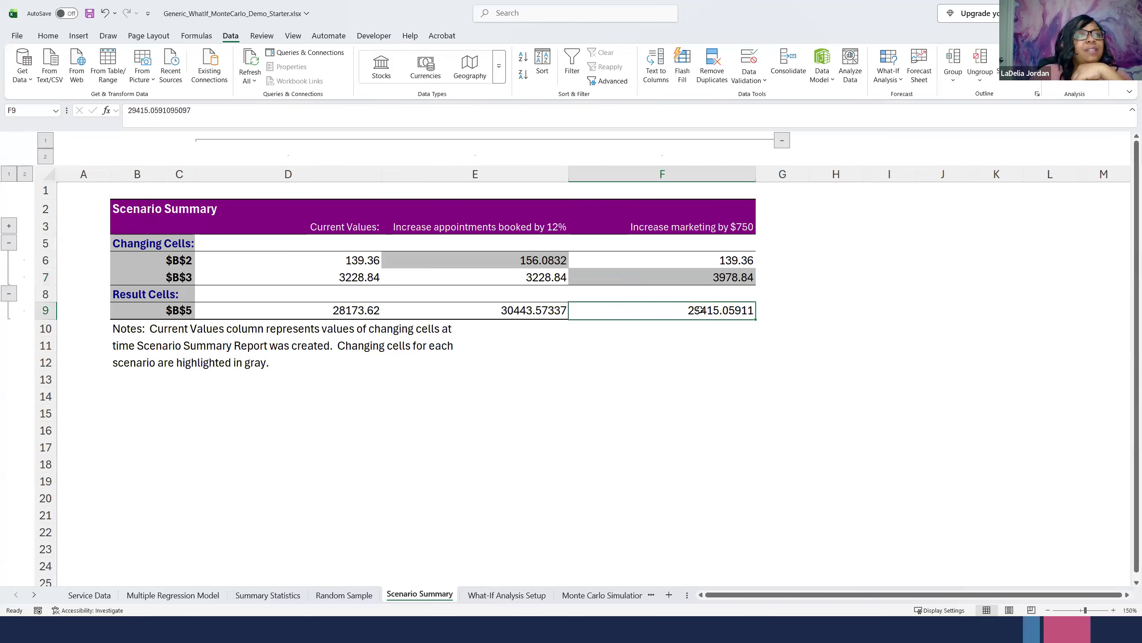
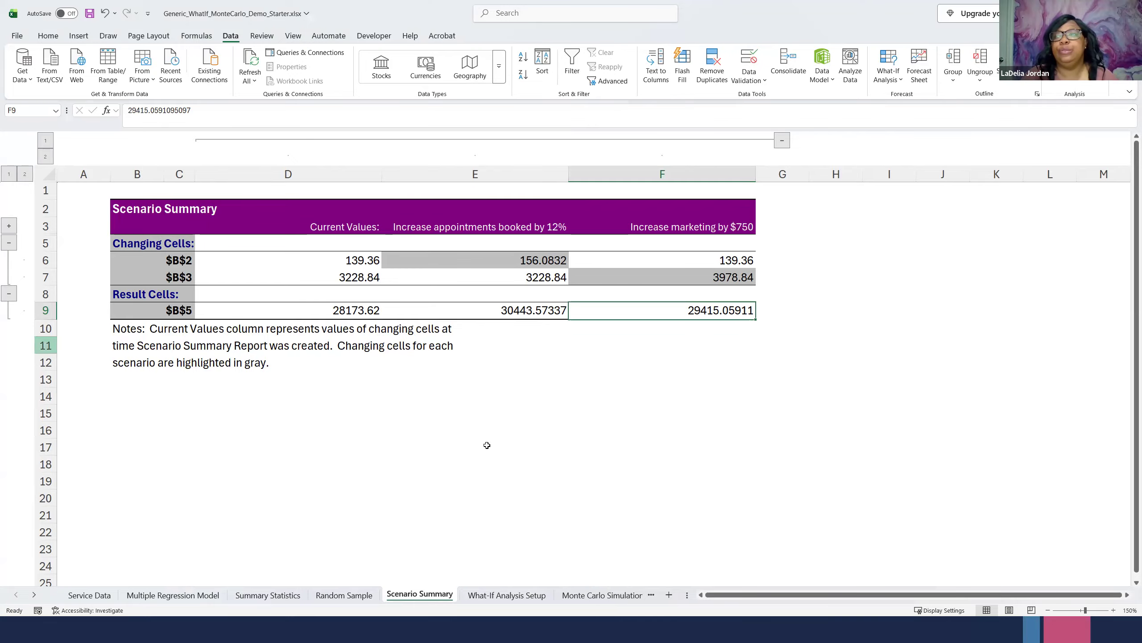
- Open the Monte Carlo Simulation sheet and enlarge its view to 130%
click(603, 595)
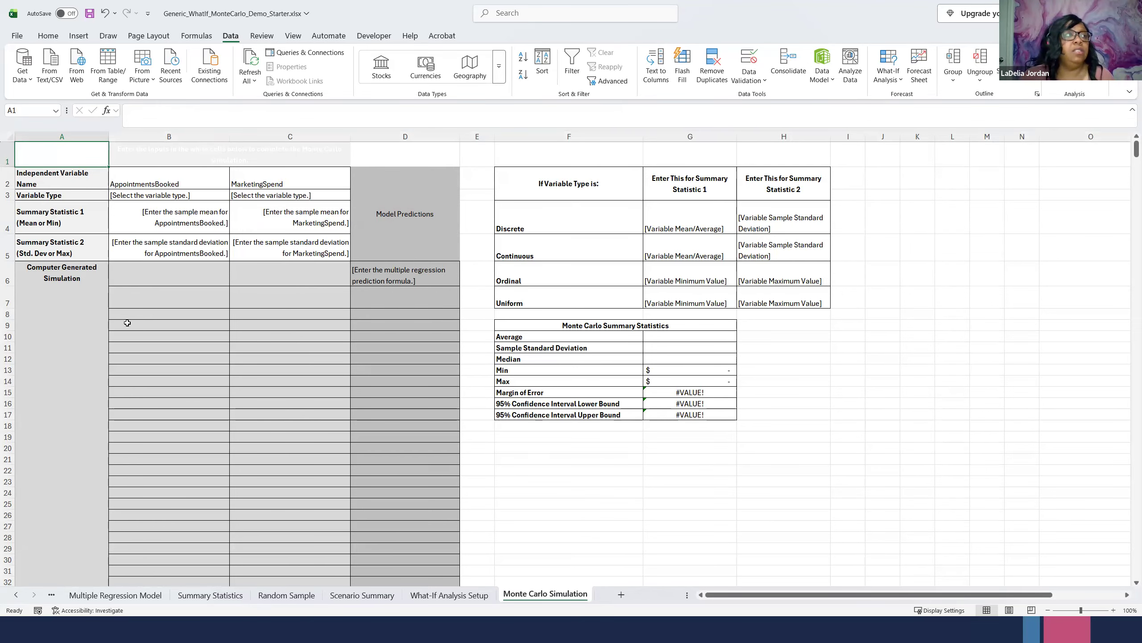
click(609, 229)
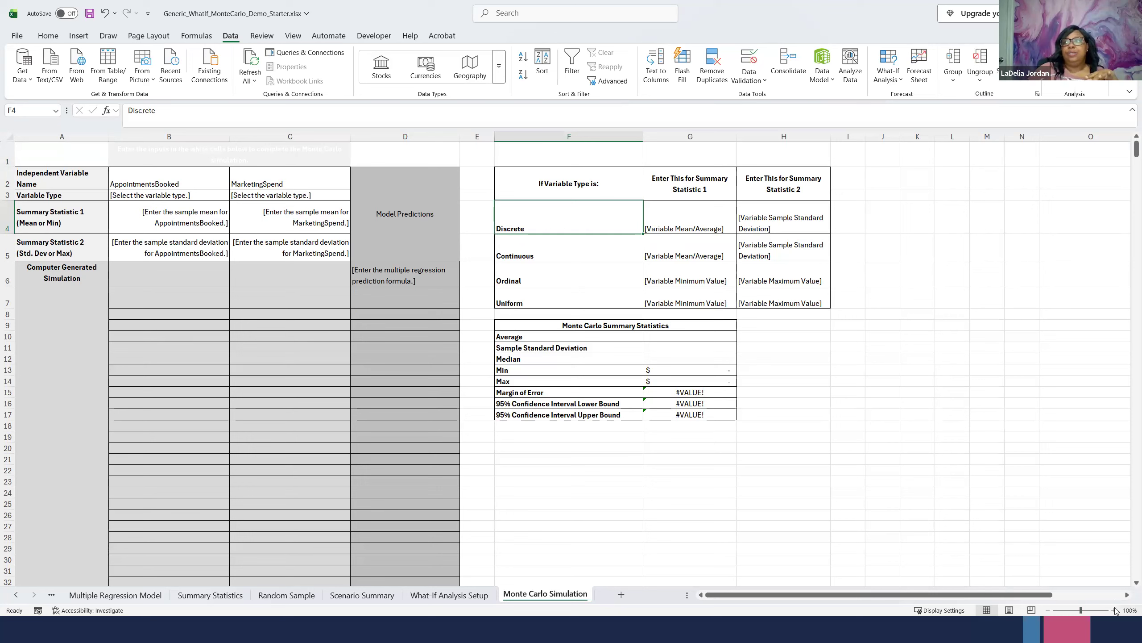
click(1128, 610)
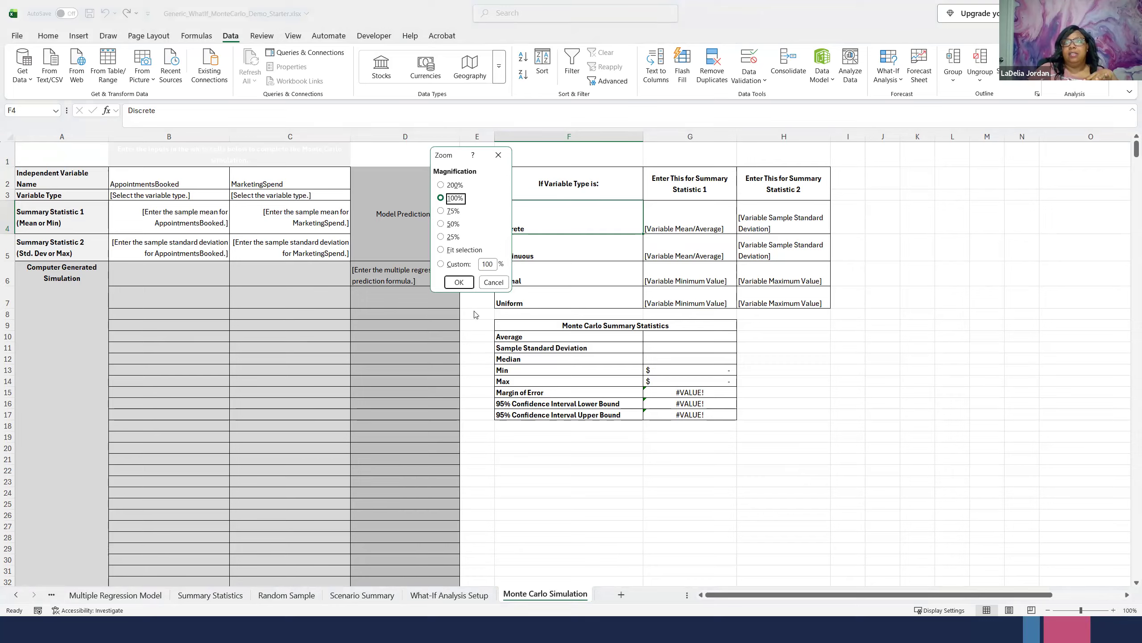
click(492, 282)
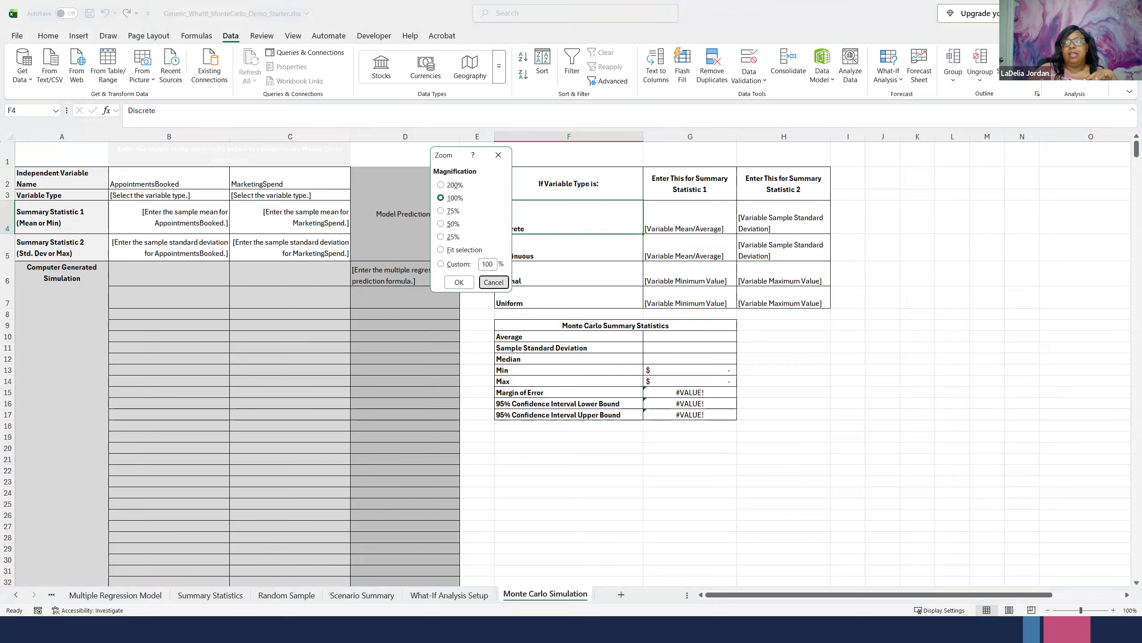
click(1114, 610)
click(1114, 610)
click(1113, 610)
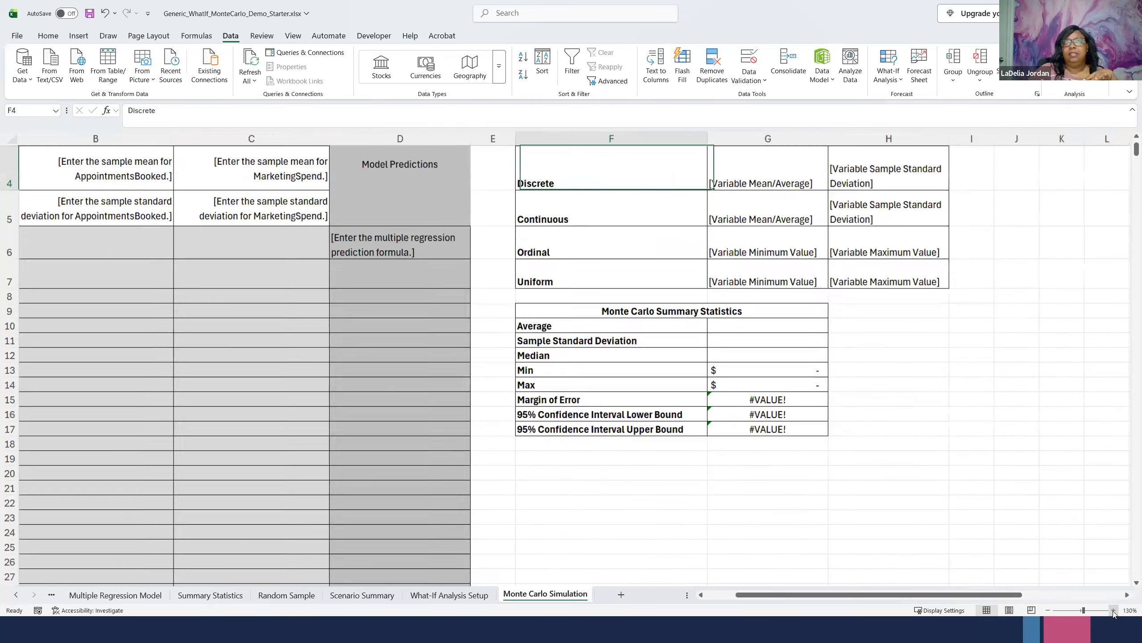
scroll(790, 458, up, 1)
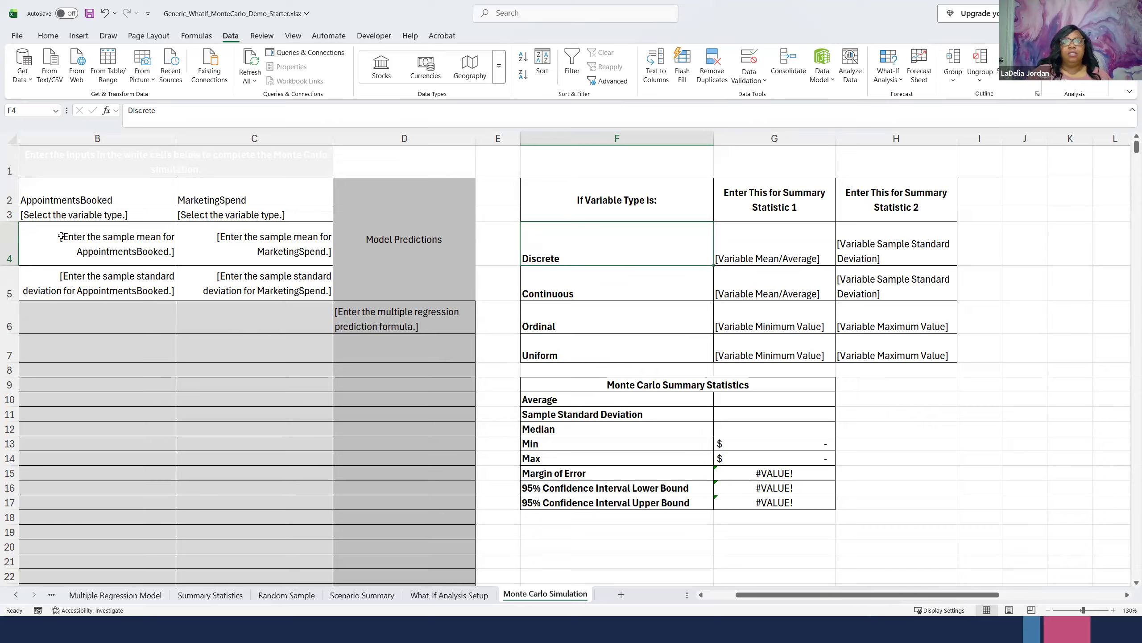
- Set the variable type to Discrete for AppointmentsBooked and Continuous for MarketingSpend
click(149, 216)
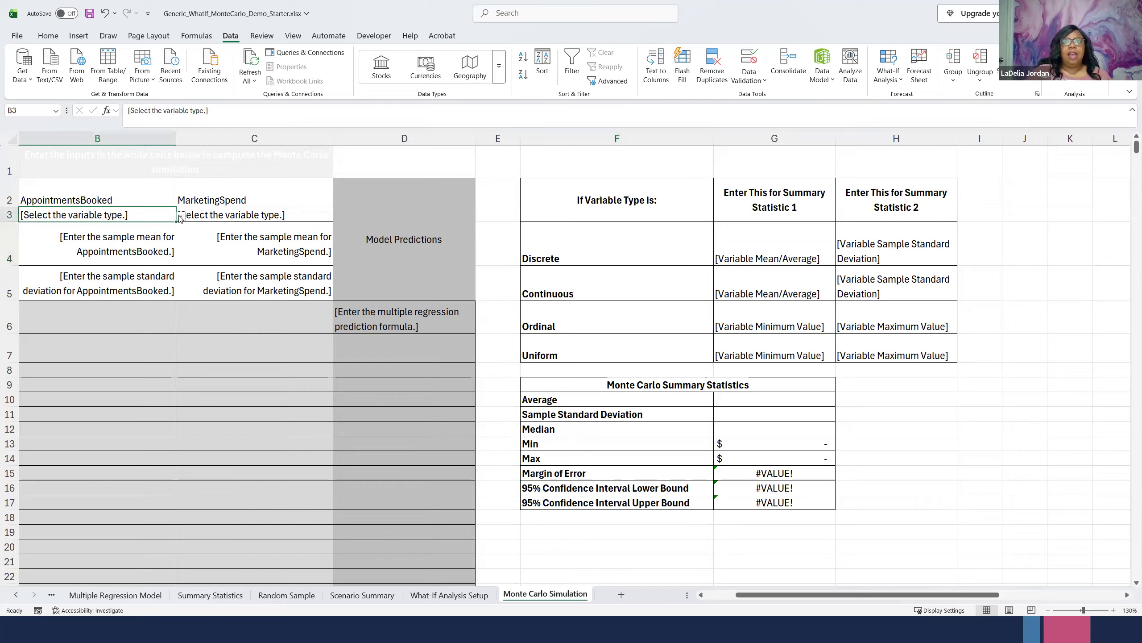
click(180, 217)
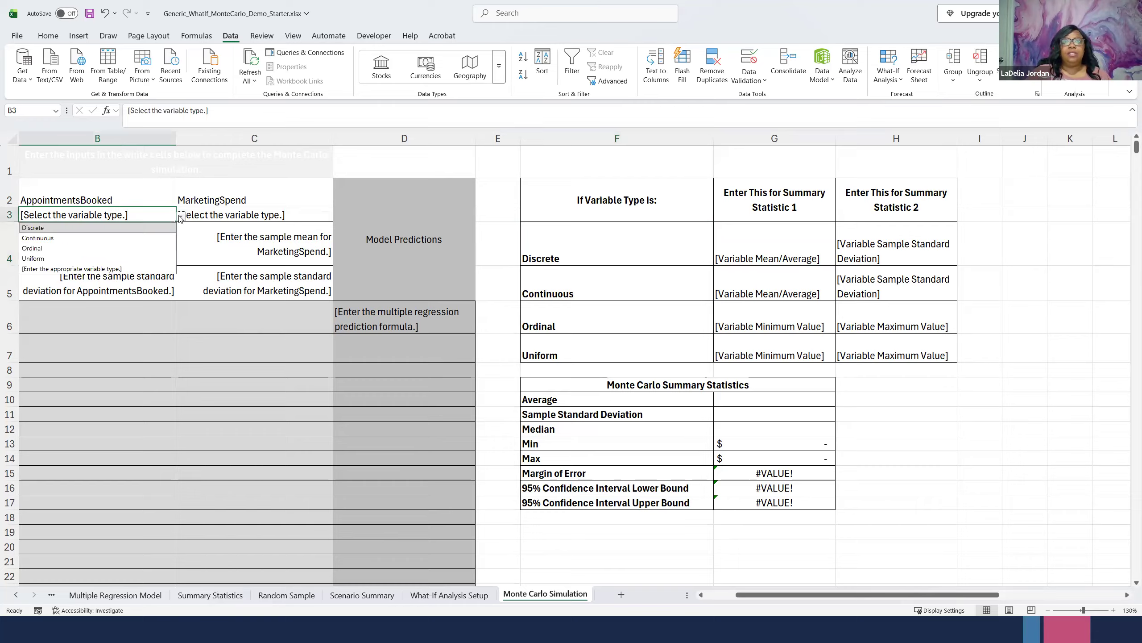
click(27, 228)
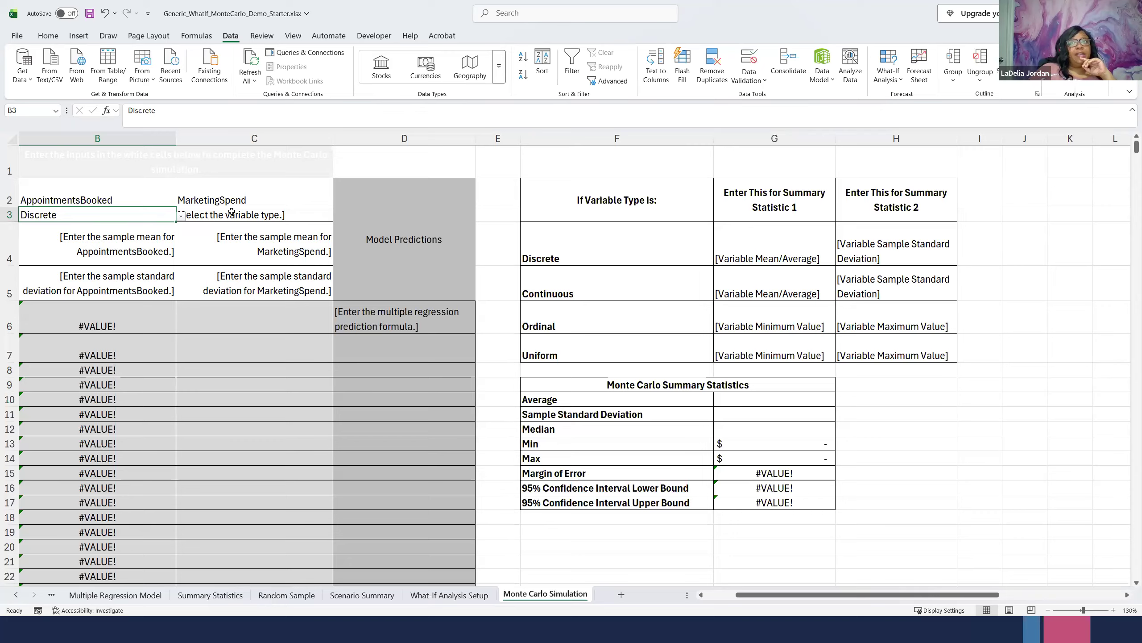
click(273, 215)
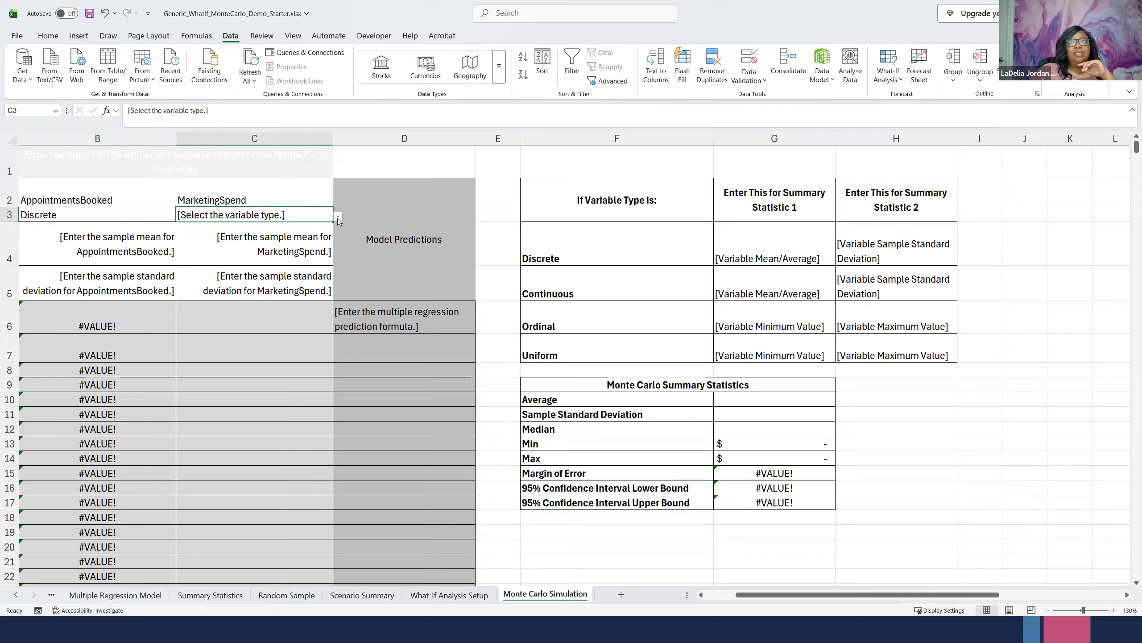
click(338, 217)
click(218, 237)
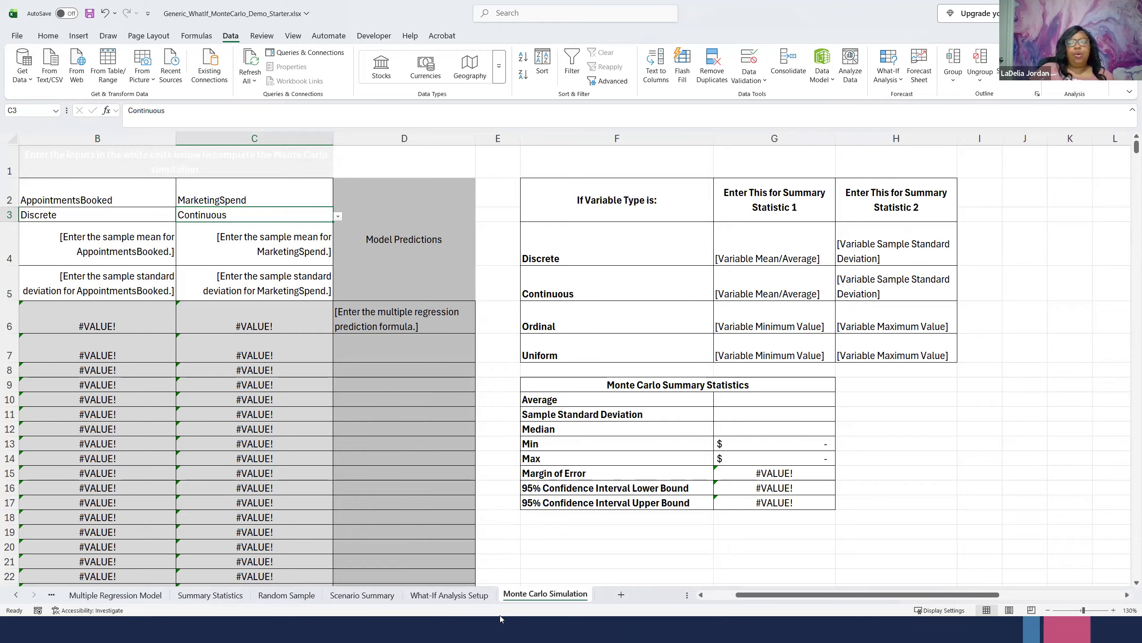
- Copy the coefficients and descriptive statistics block from the What-If Analysis Setup sheet into the Monte Carlo Simulation sheet, starting at F21
click(448, 596)
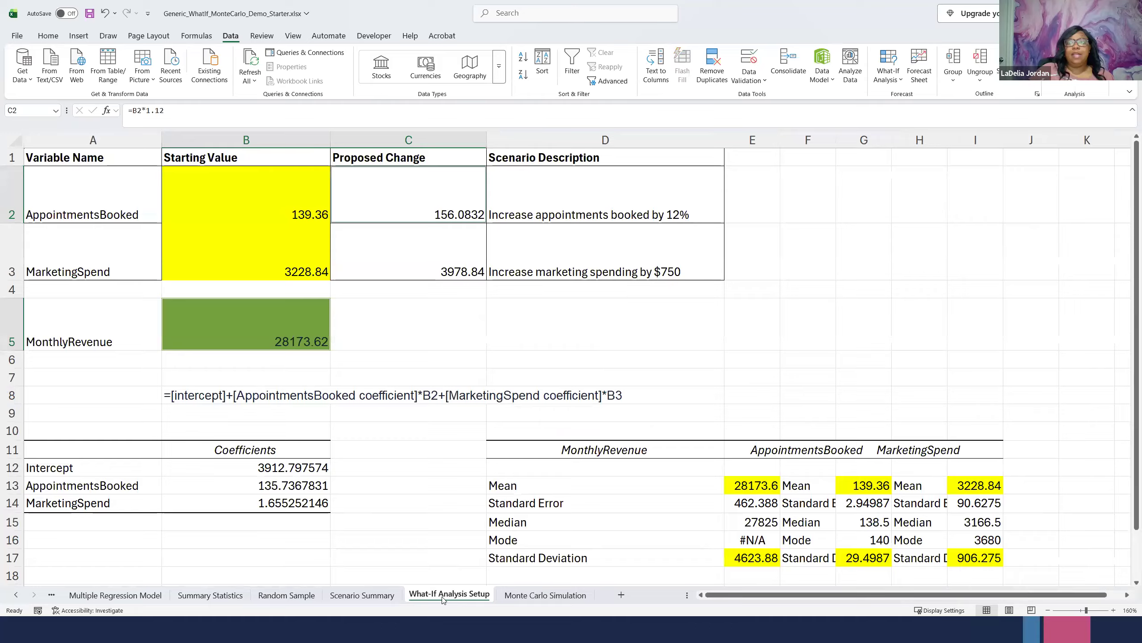
drag(34, 426, 1018, 517)
key(ctrl+c)
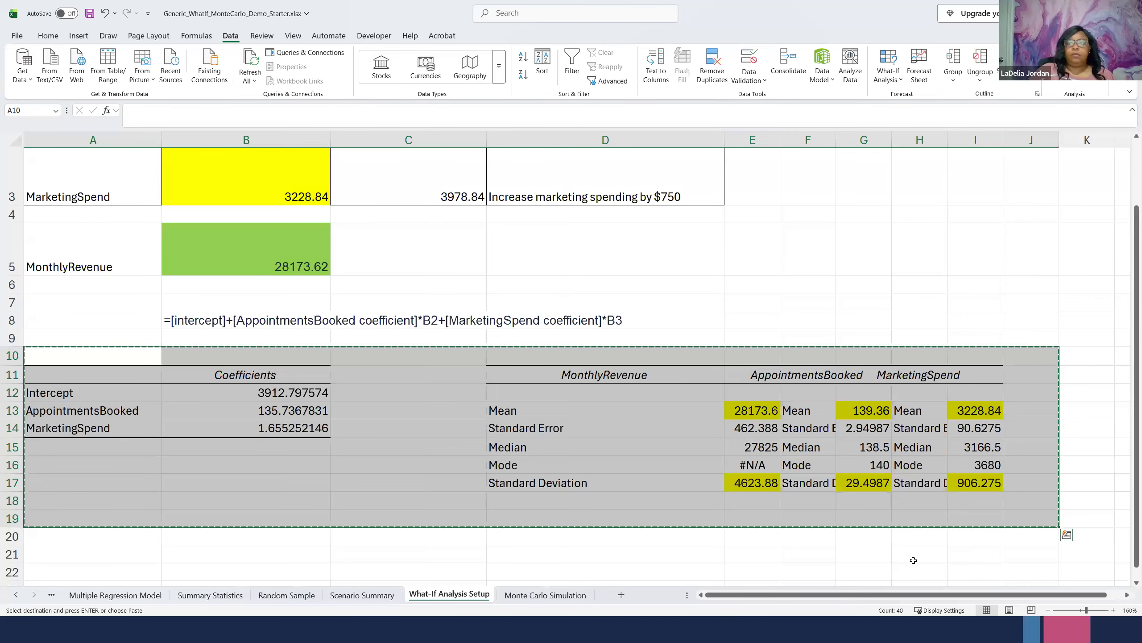
click(535, 595)
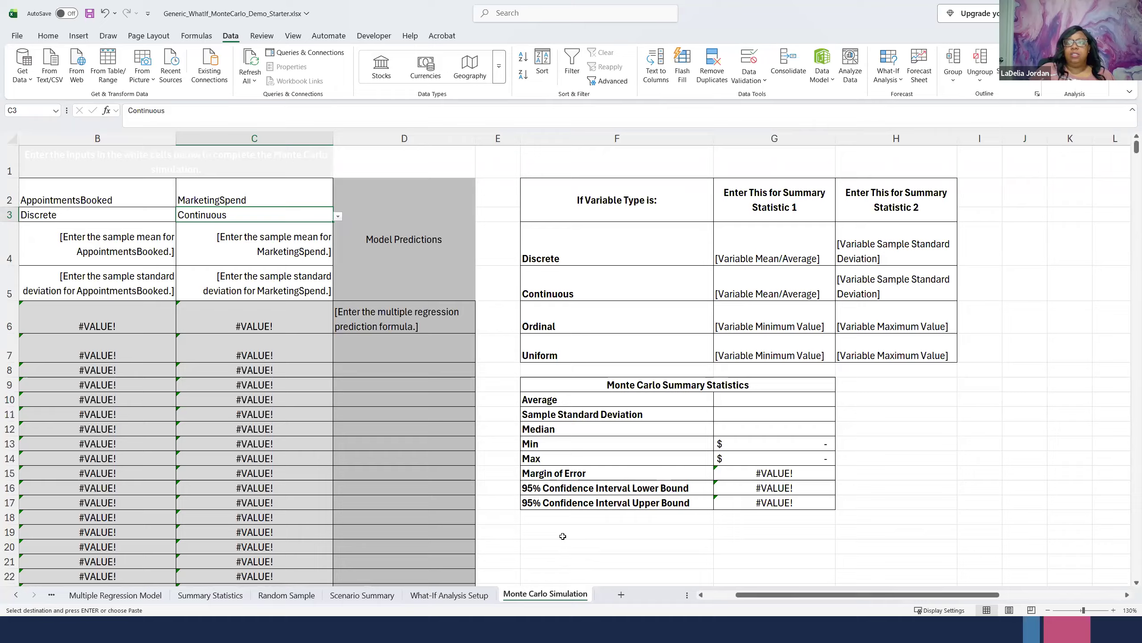
scroll(564, 536, down, 3)
click(552, 339)
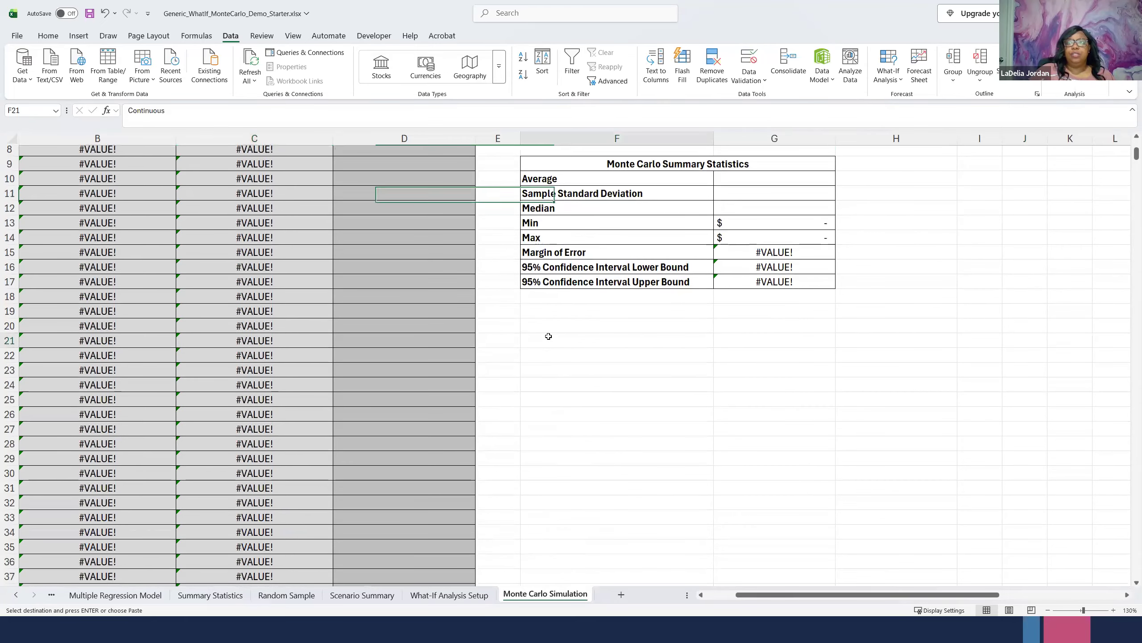
key(ctrl+v)
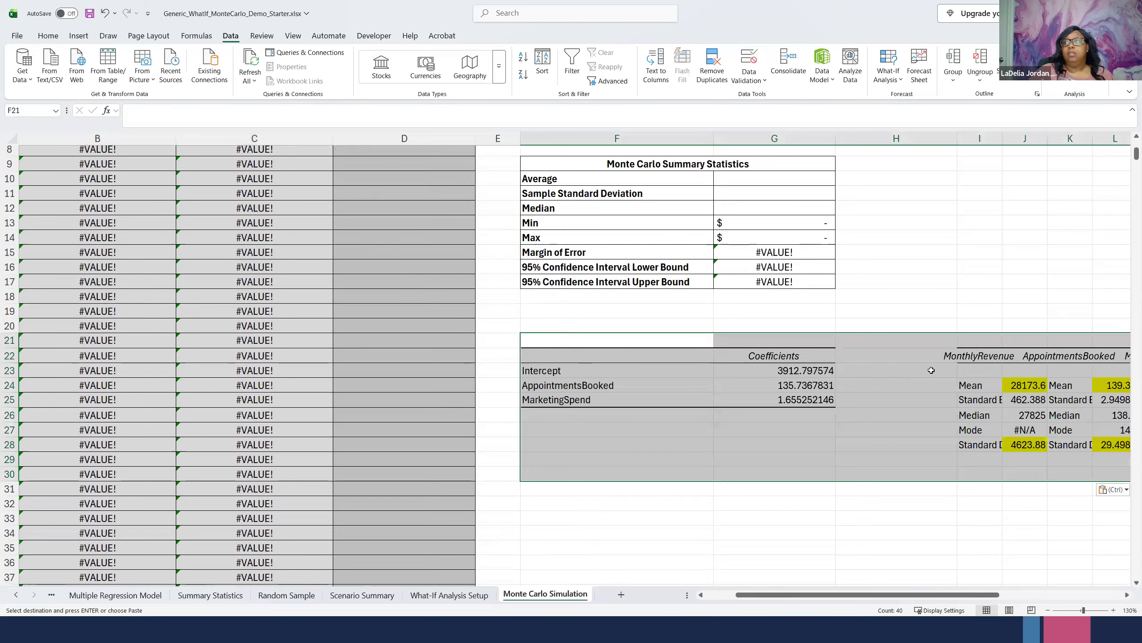
- Move the pasted descriptive statistics tables beneath the coefficients table, starting at F28
click(981, 365)
drag(937, 346, 1074, 453)
key(ctrl+c)
click(373, 442)
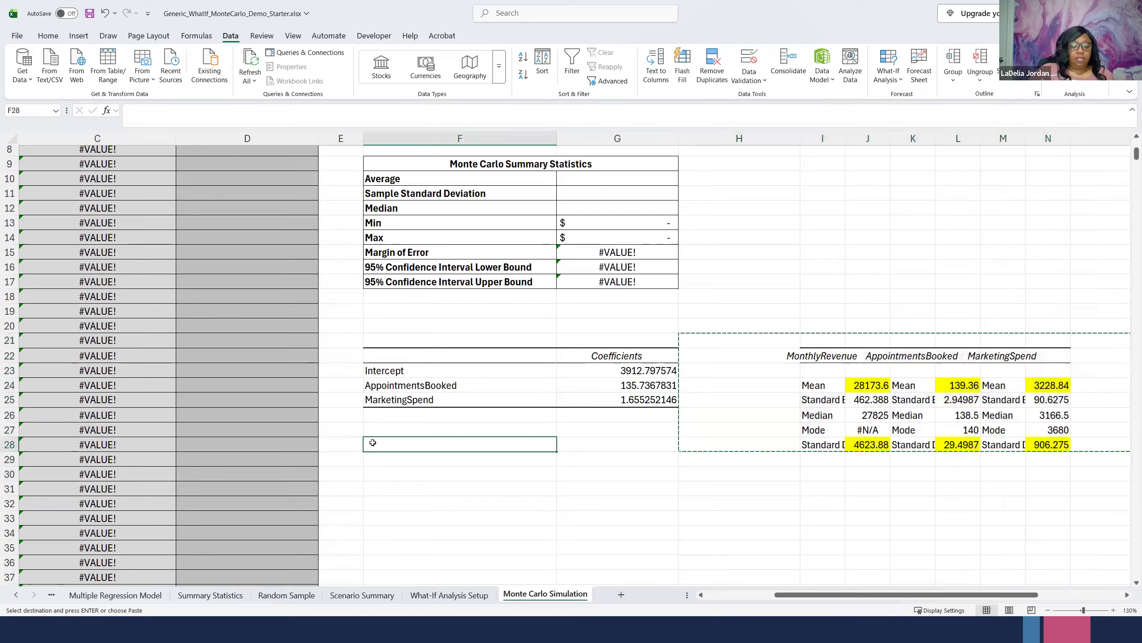
key(ctrl+v)
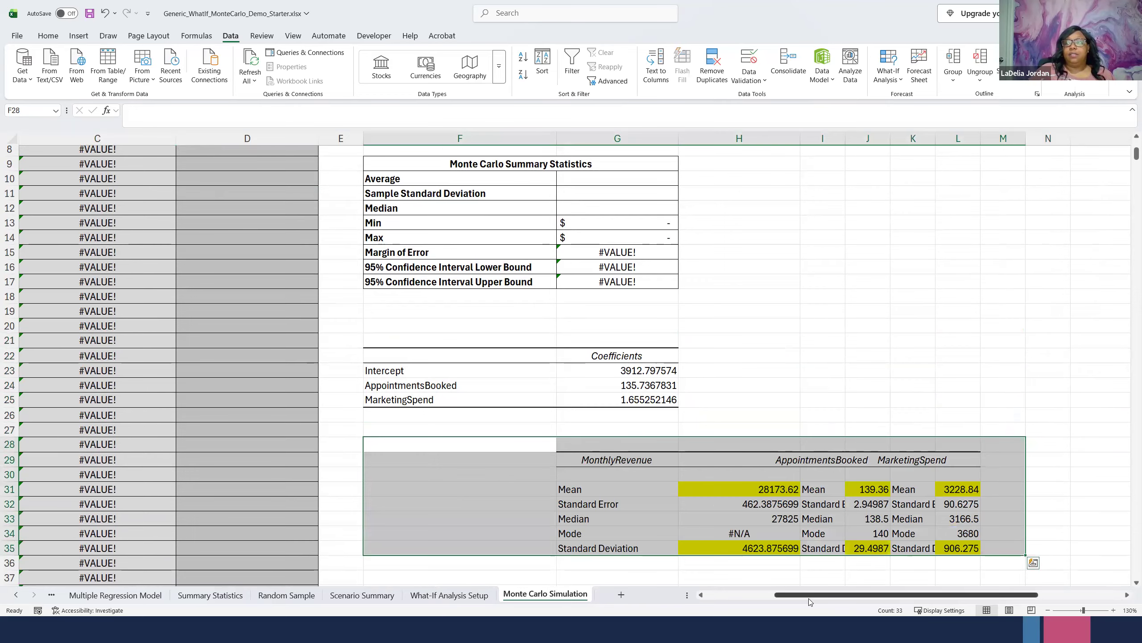
- Copy the AppointmentsBooked mean of 139.36 into its Summary Statistic 1 cell, B4
scroll(810, 601, left, 3)
scroll(409, 467, up, 1)
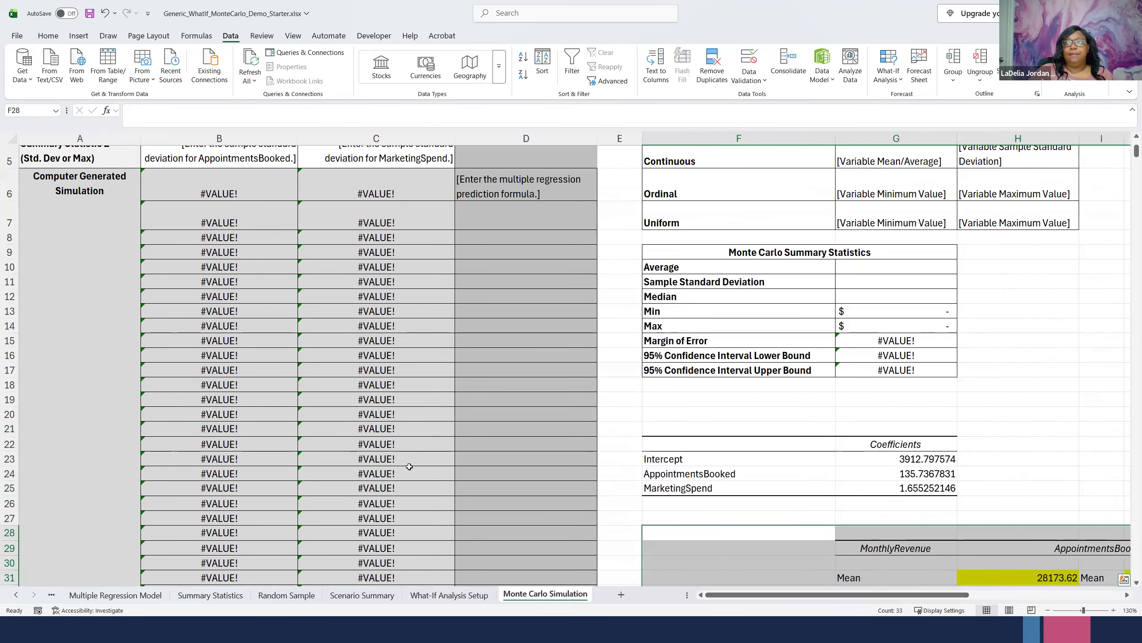
scroll(410, 466, up, 2)
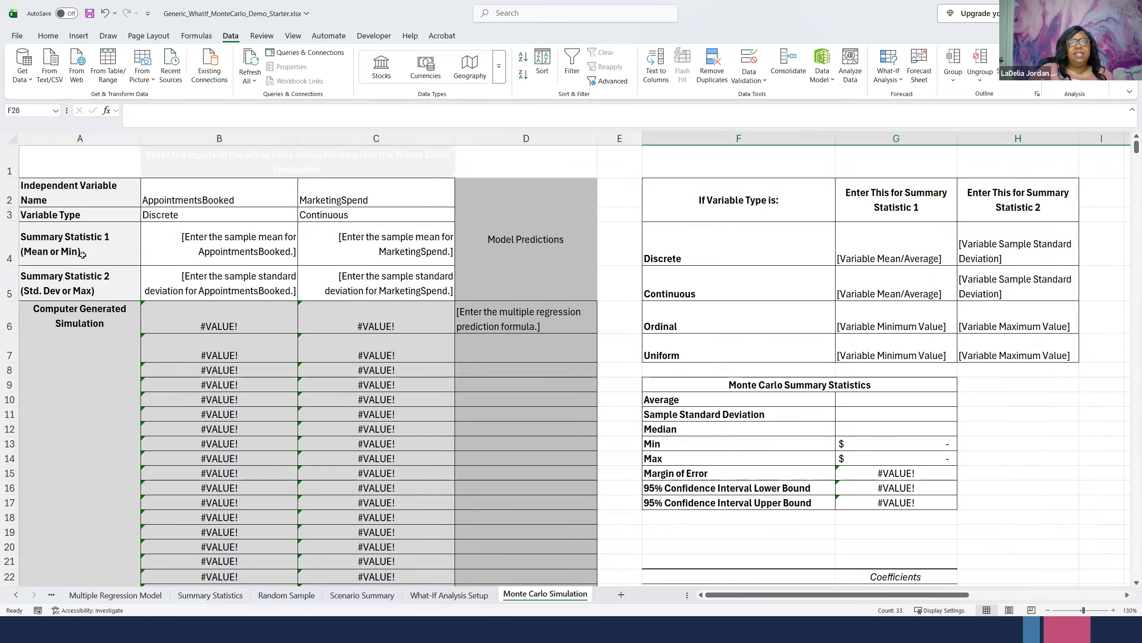
scroll(801, 450, down, 3)
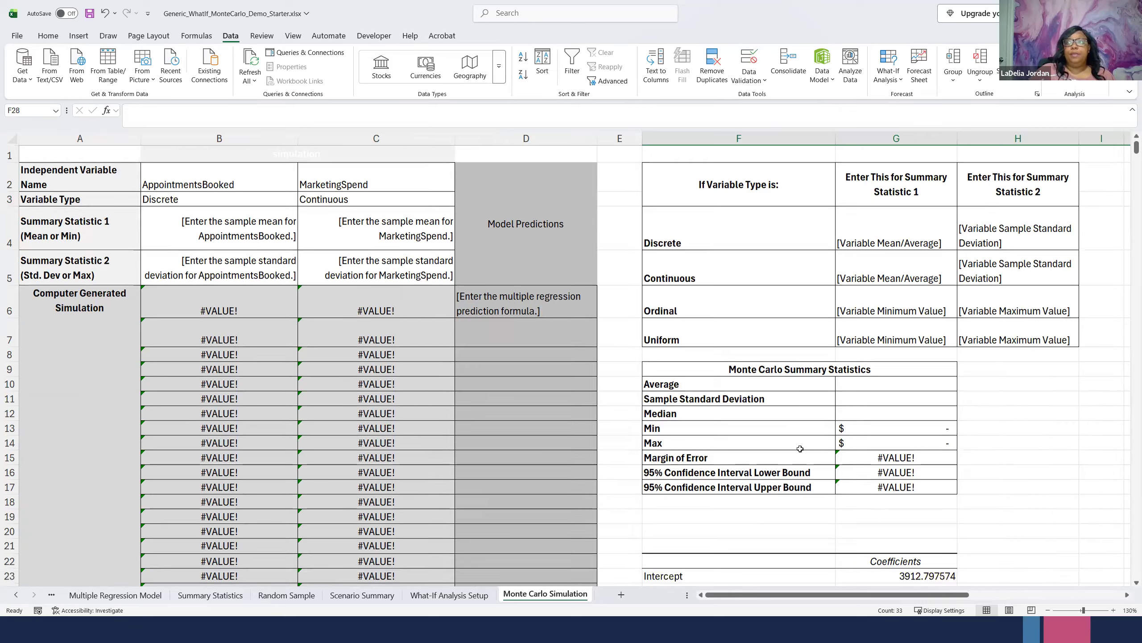
scroll(802, 453, down, 1)
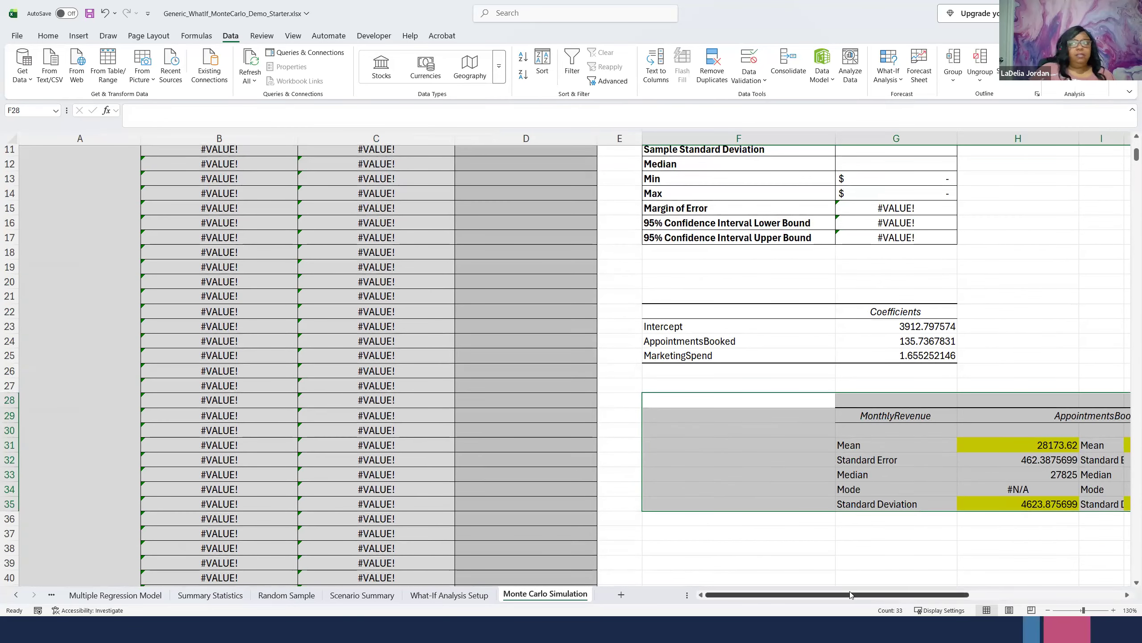
drag(858, 589, 920, 591)
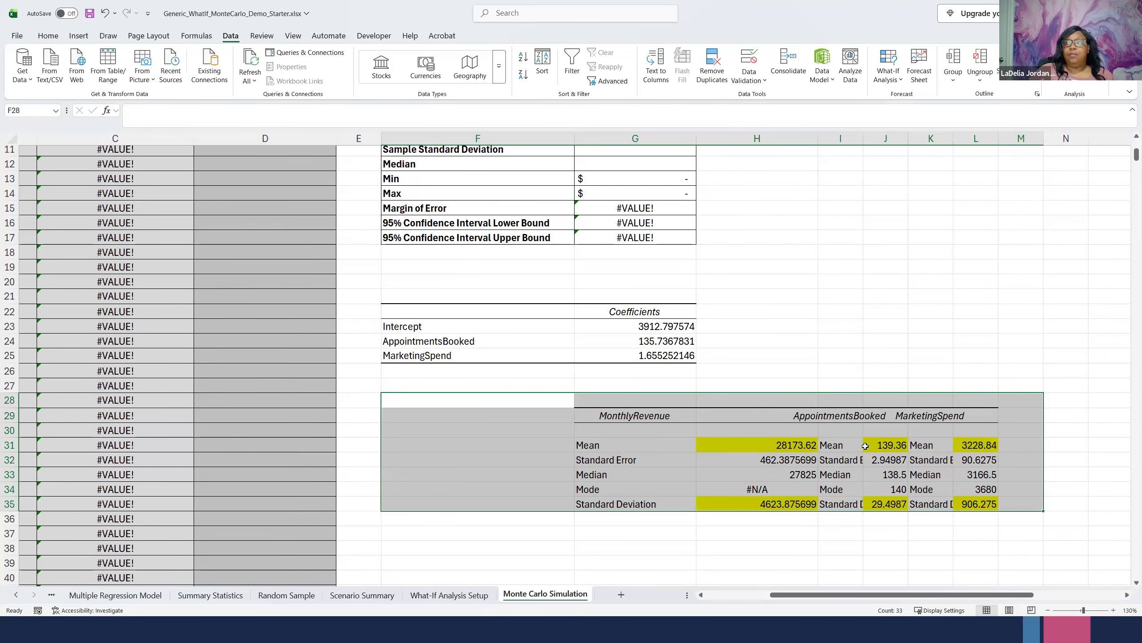
click(898, 445)
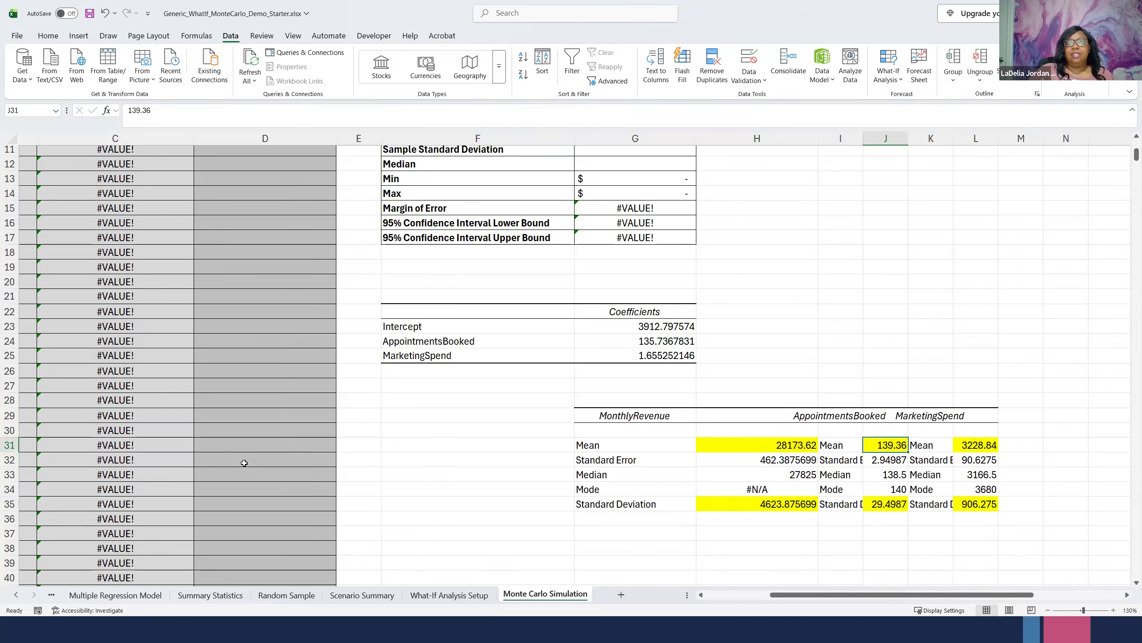
scroll(218, 428, up, 3)
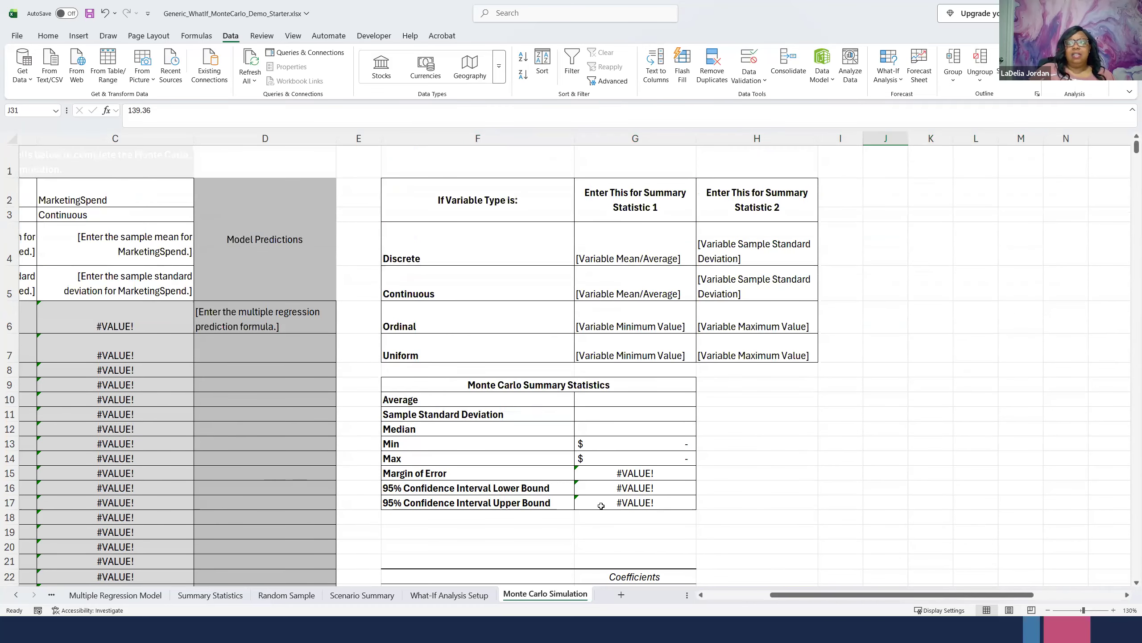
scroll(602, 506, down, 2)
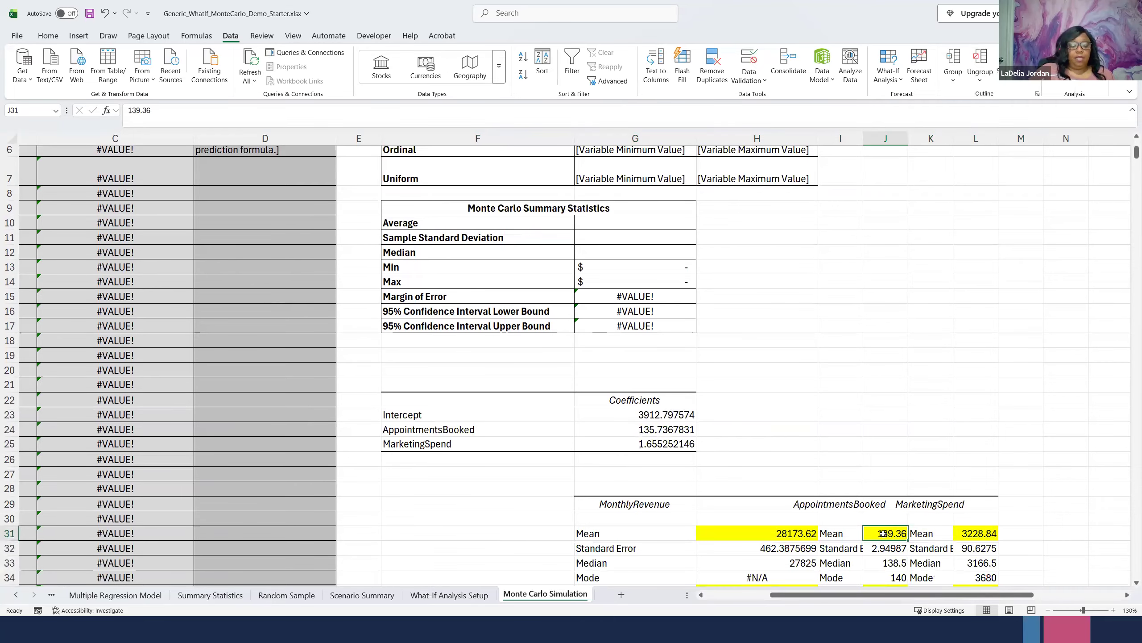
key(ctrl+c)
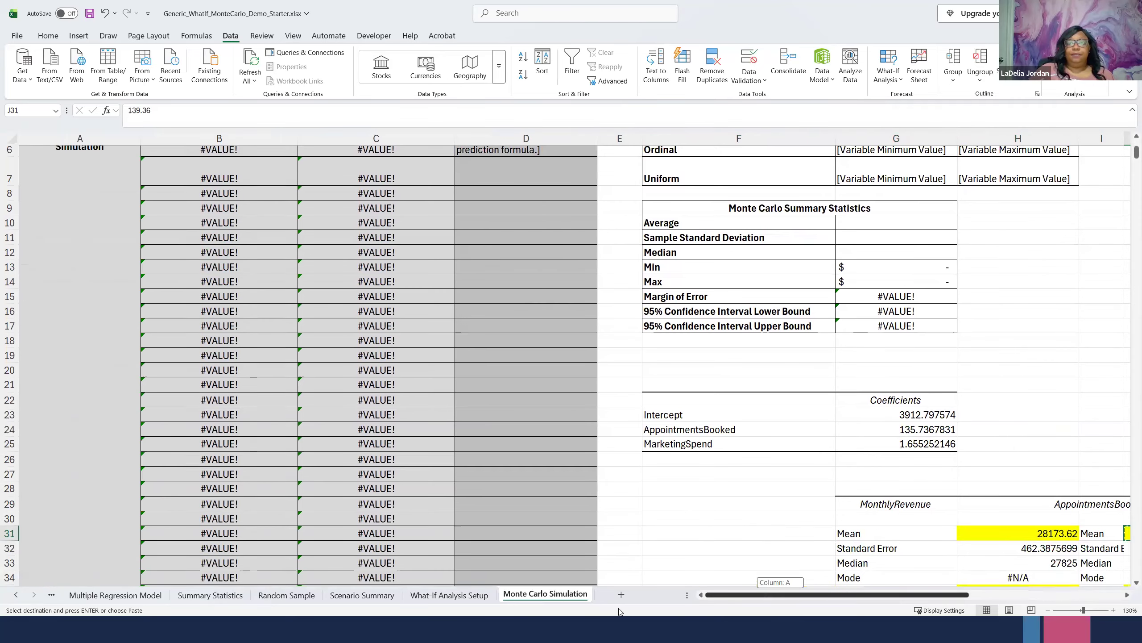
click(750, 599)
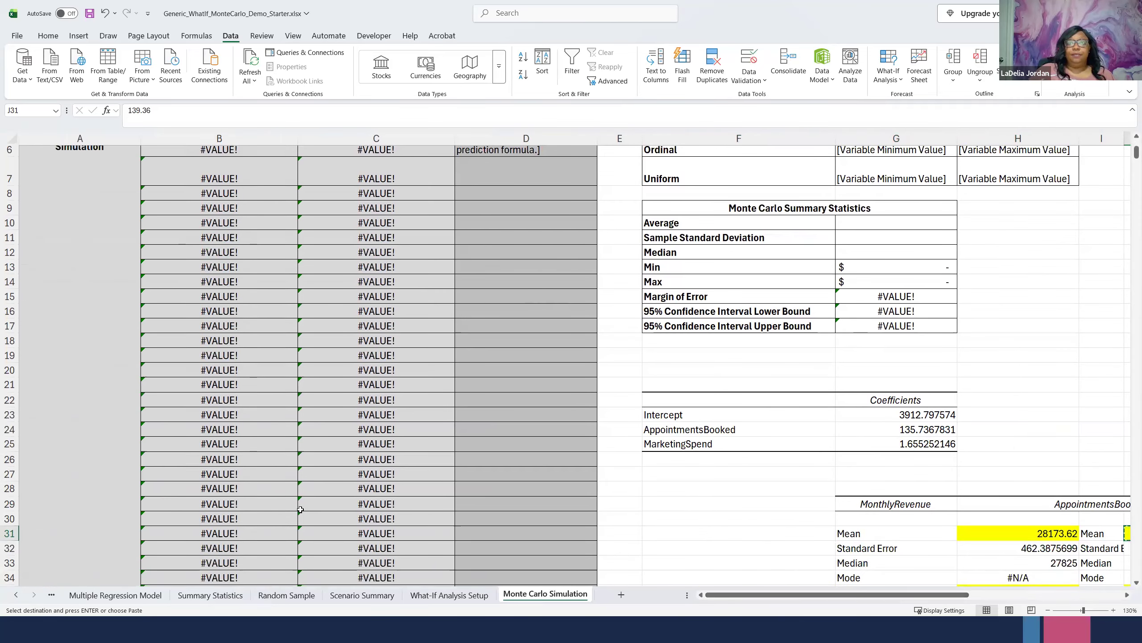
scroll(222, 290, up, 2)
click(243, 244)
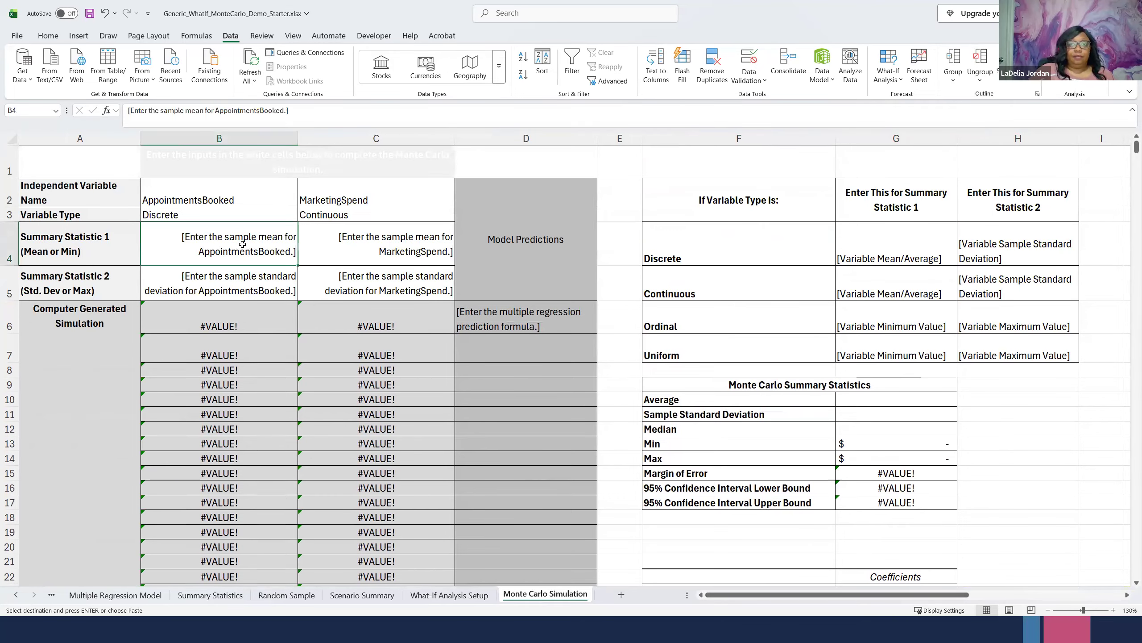
key(ctrl+v)
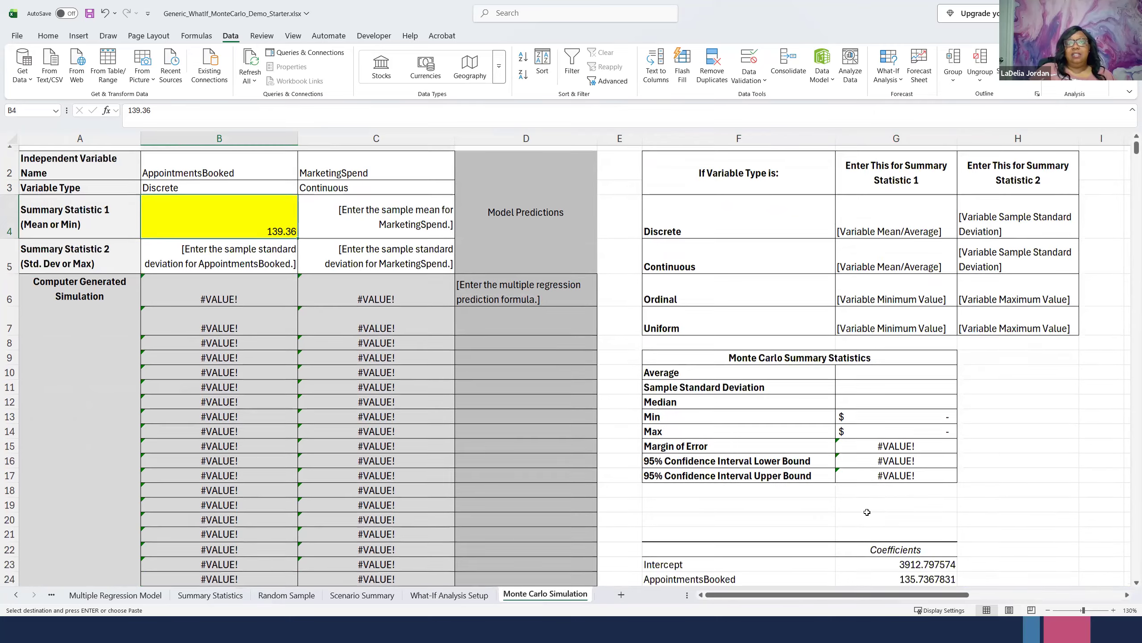
- Copy the AppointmentsBooked standard deviation, 29.4987, from J35 into its Summary Statistic 2 cell, B5
scroll(868, 513, down, 3)
scroll(877, 522, down, 1)
drag(879, 597, 939, 594)
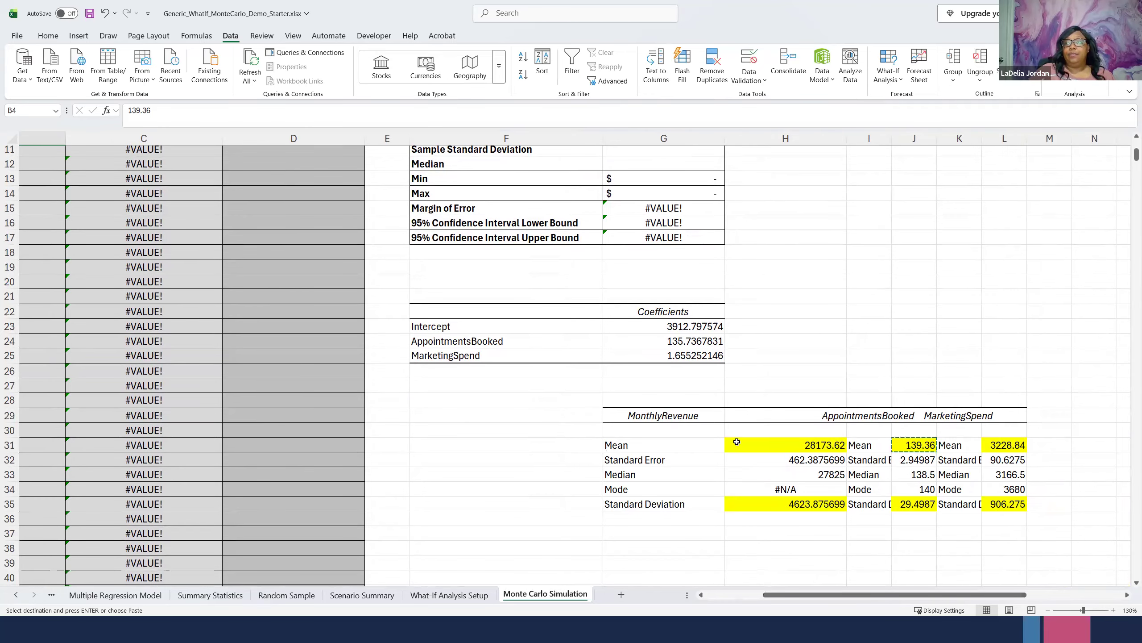
click(914, 503)
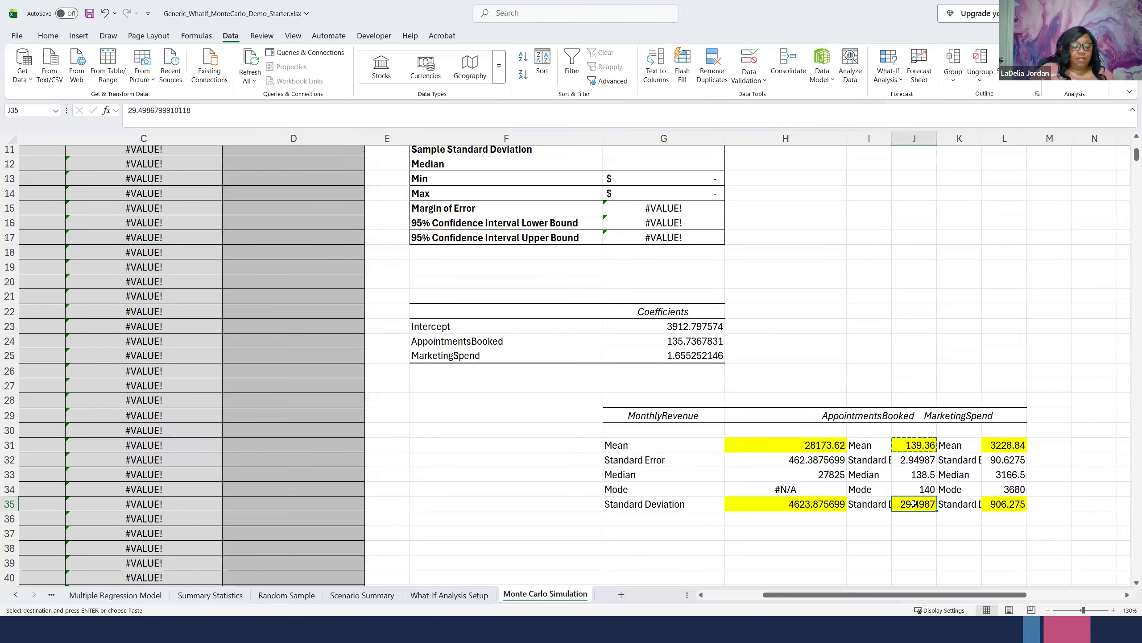
drag(805, 595, 746, 594)
scroll(158, 427, up, 3)
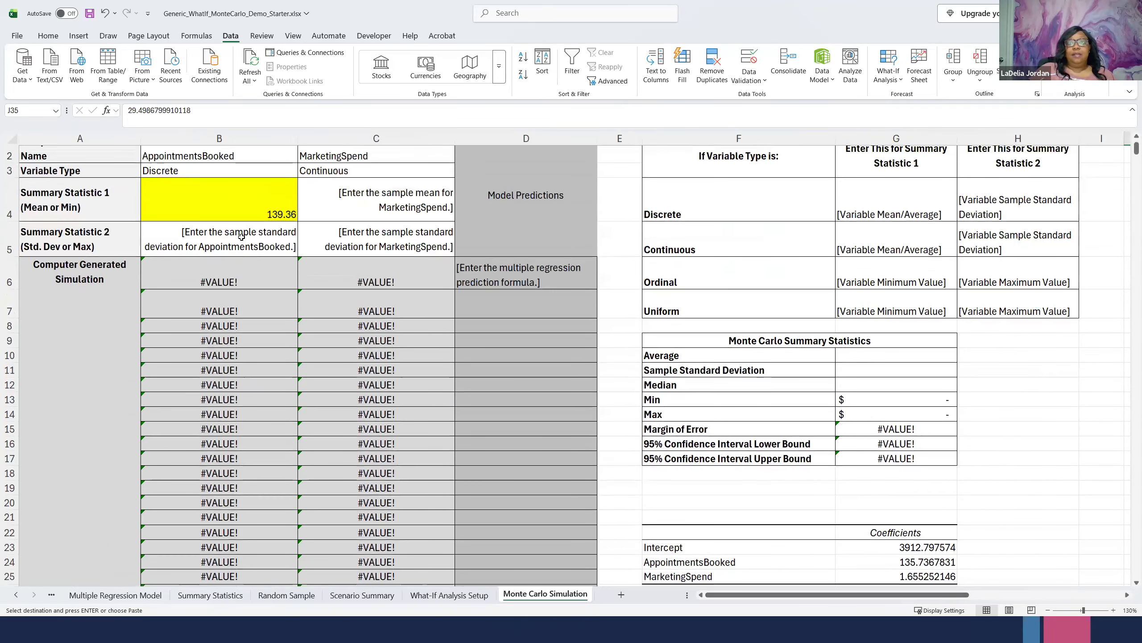
click(216, 238)
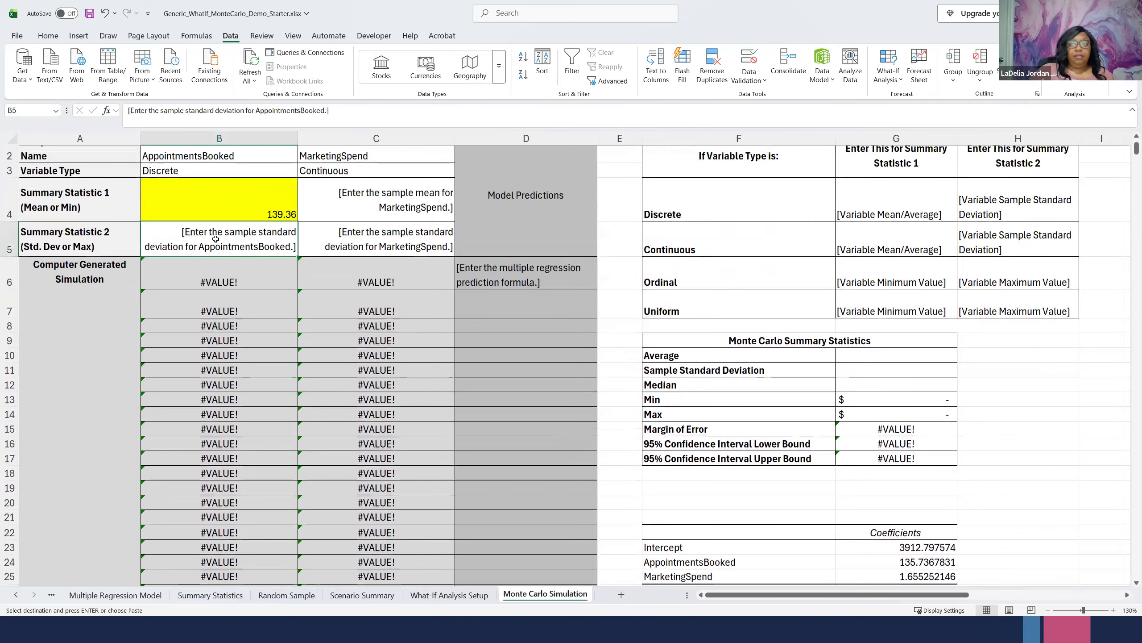
key(ctrl+v)
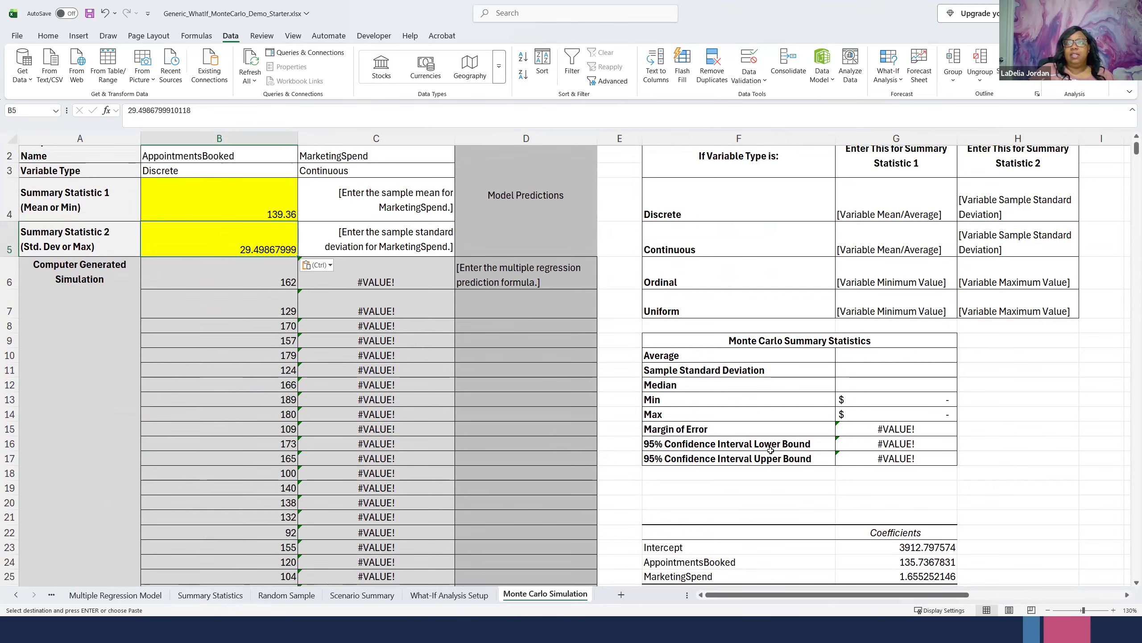
- Copy the MarketingSpend mean of 3228.84 from L31 into its Summary Statistic 1 cell, C4
scroll(770, 450, down, 3)
drag(930, 589, 958, 589)
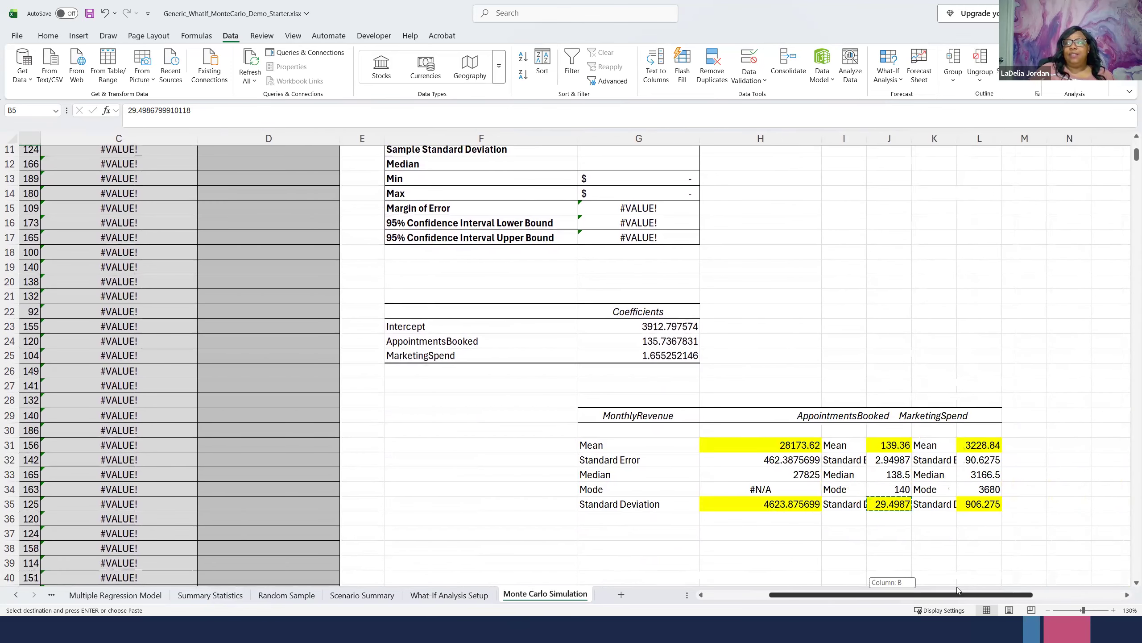
click(977, 444)
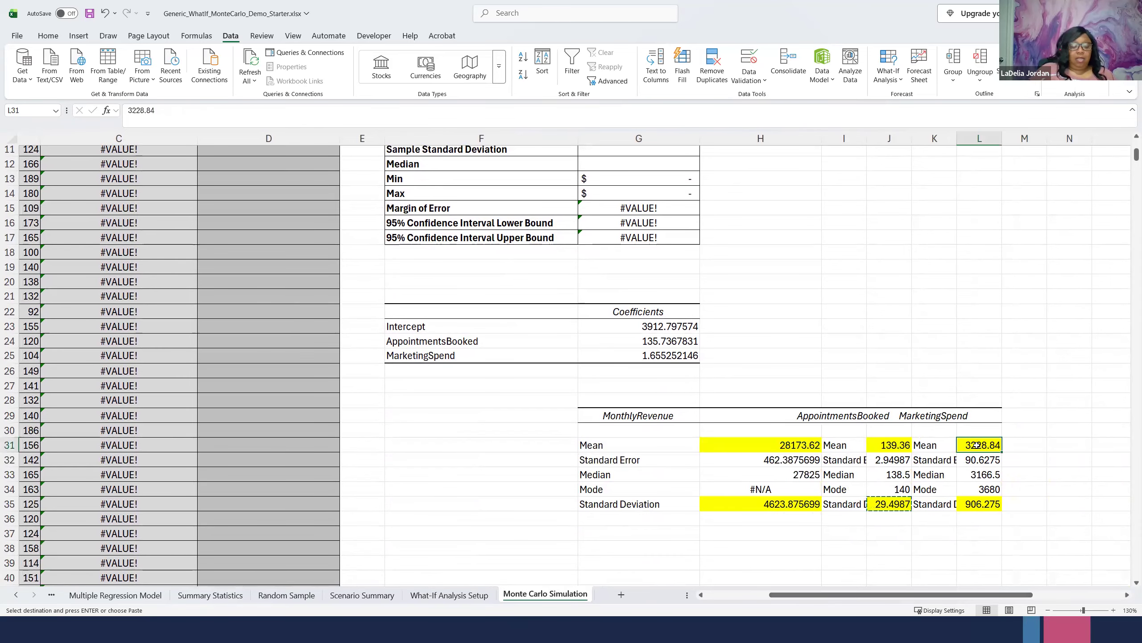
scroll(153, 324, up, 3)
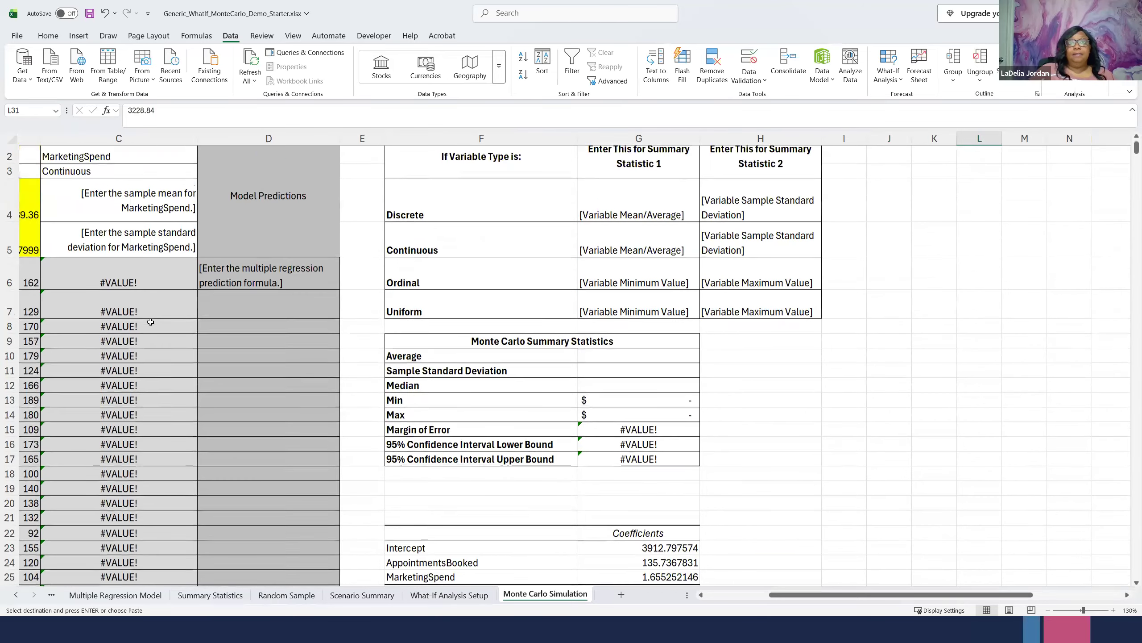
scroll(150, 322, up, 1)
click(108, 249)
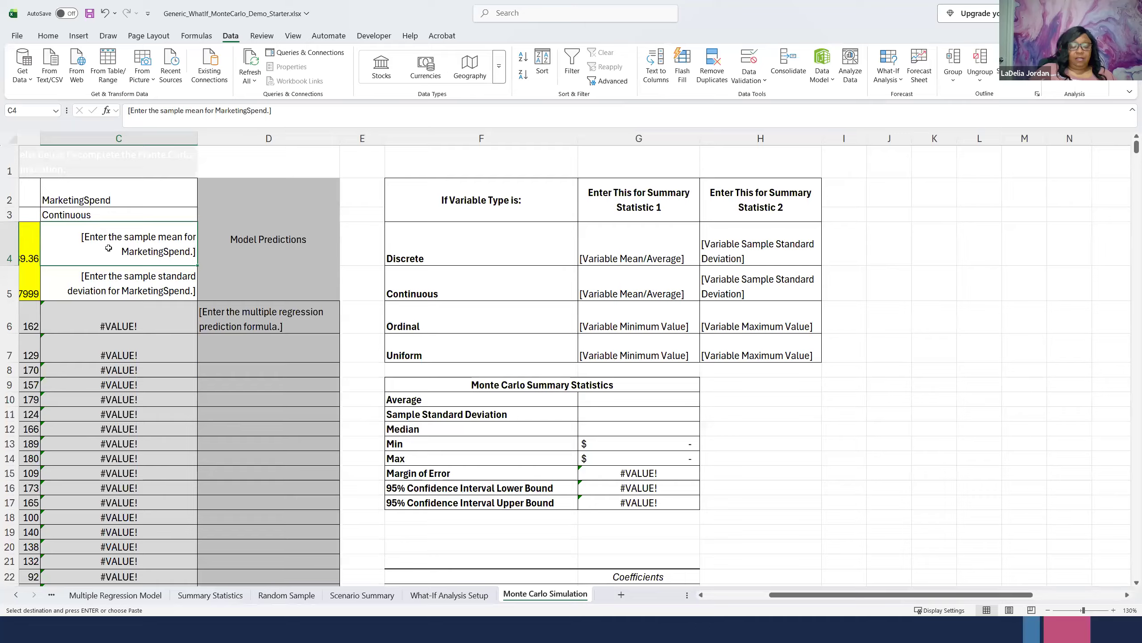
key(ctrl+v)
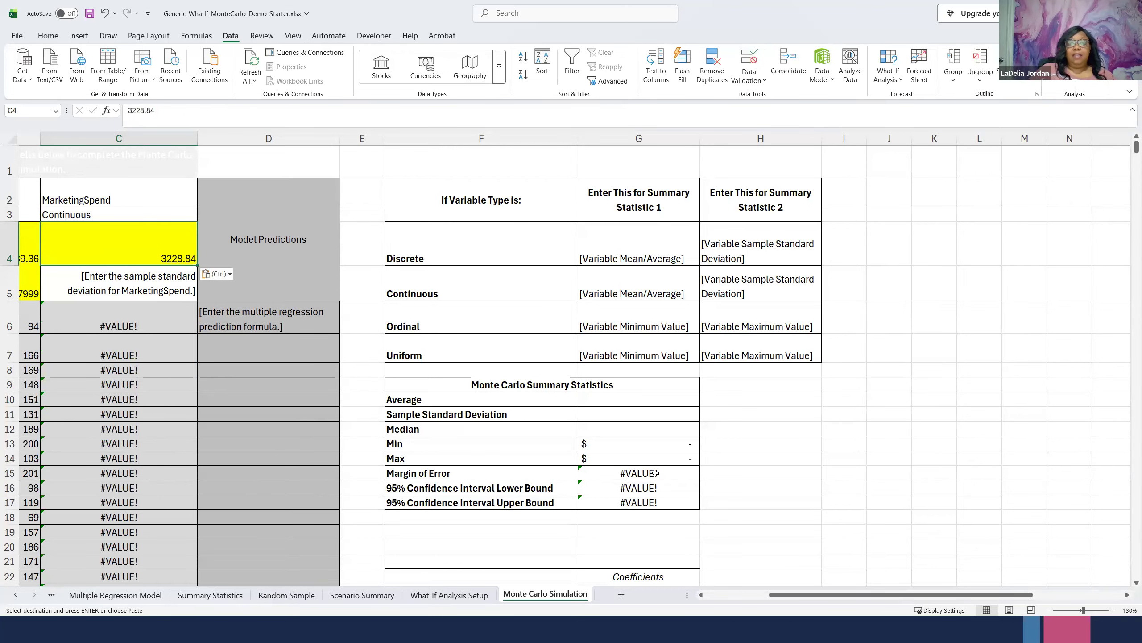
- Copy the MarketingSpend standard deviation, 906.275, from L35 into its Summary Statistic 2 cell, C5
scroll(905, 504, down, 3)
click(987, 549)
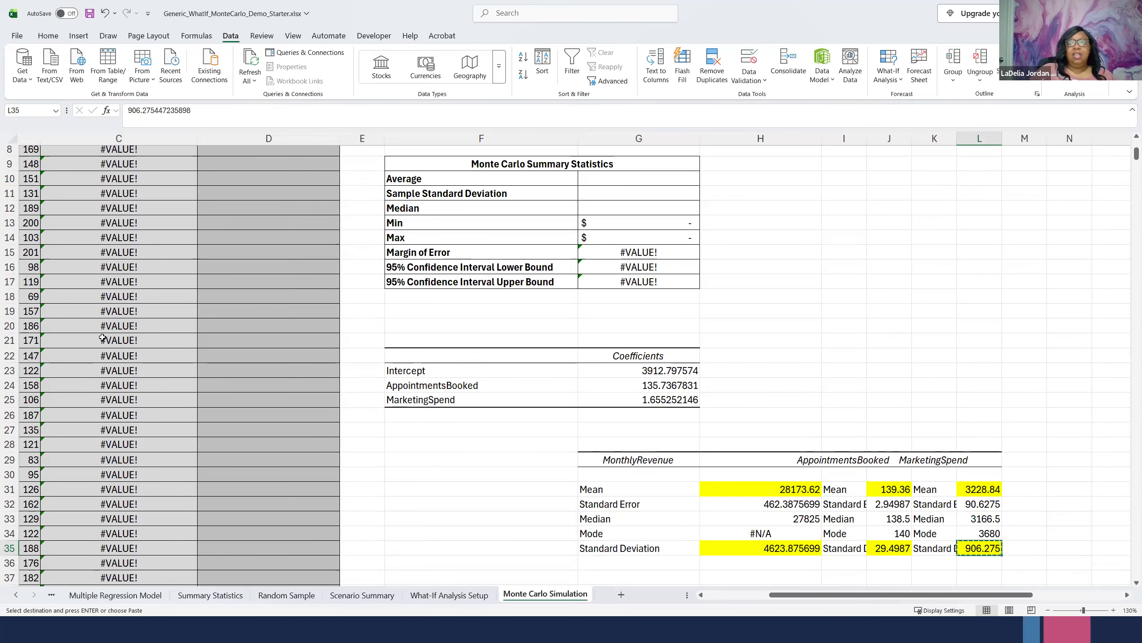
scroll(163, 251, up, 3)
click(162, 286)
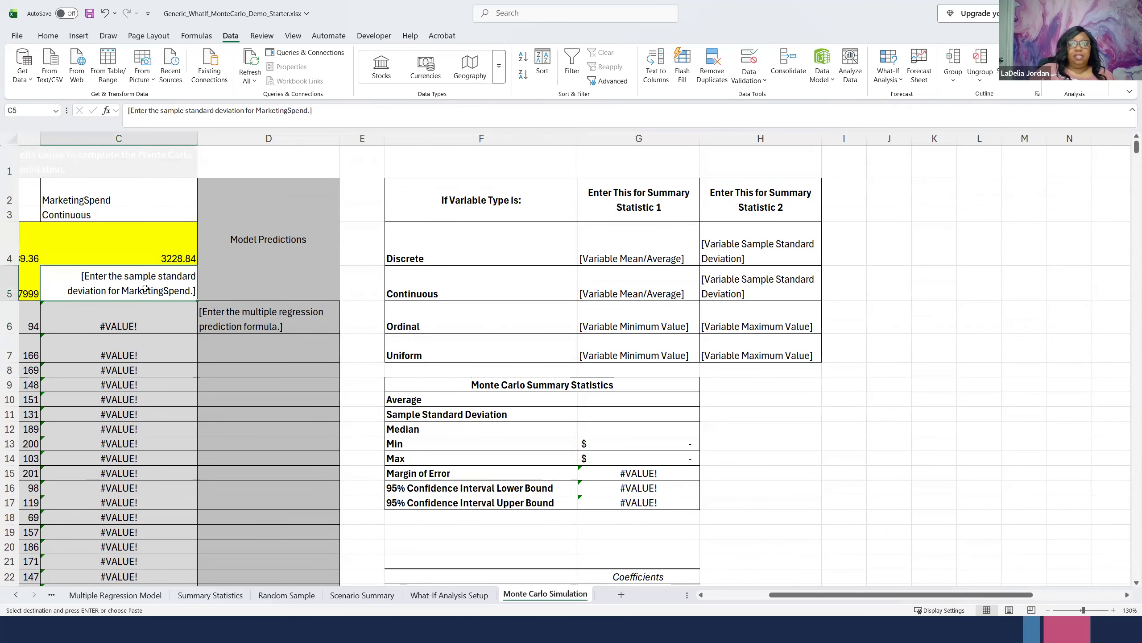
key(ctrl+v)
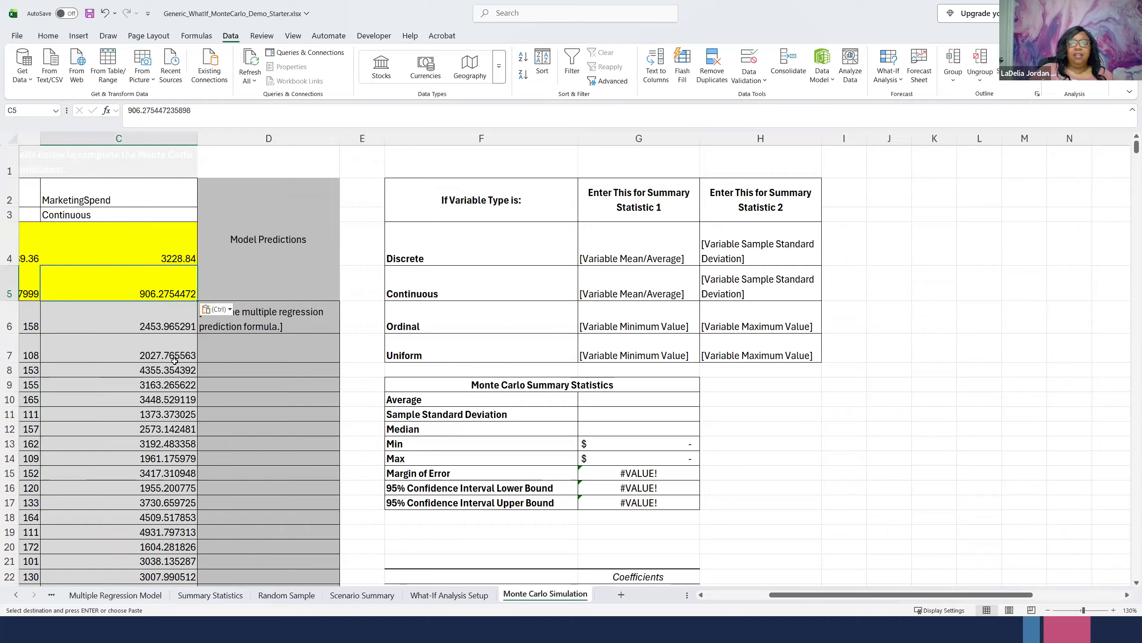
drag(791, 598, 726, 597)
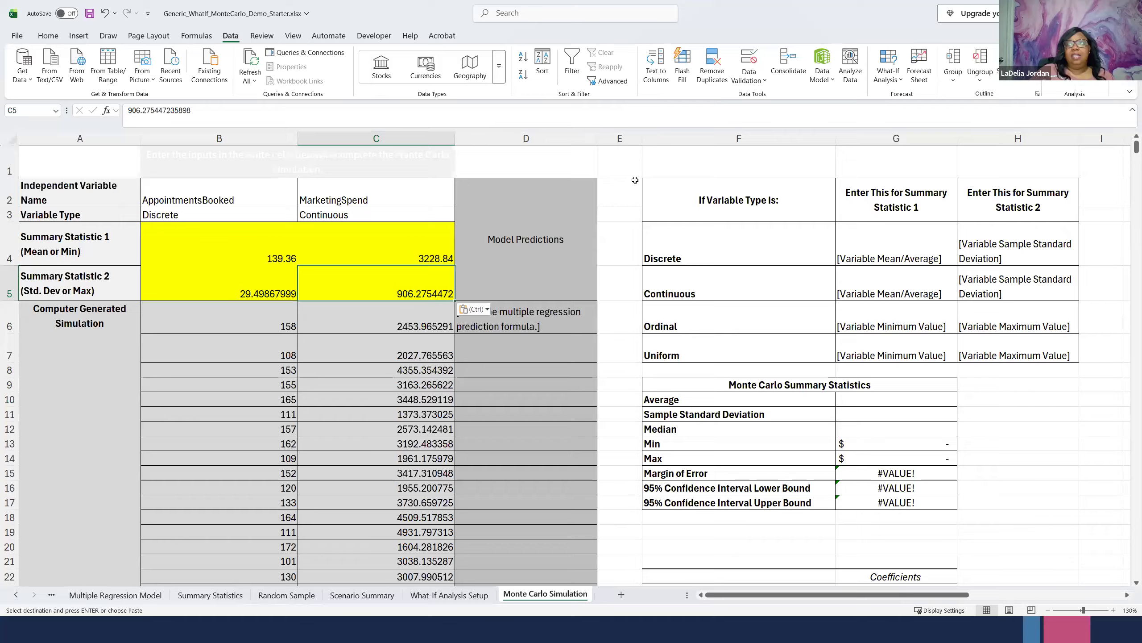
click(621, 195)
click(476, 257)
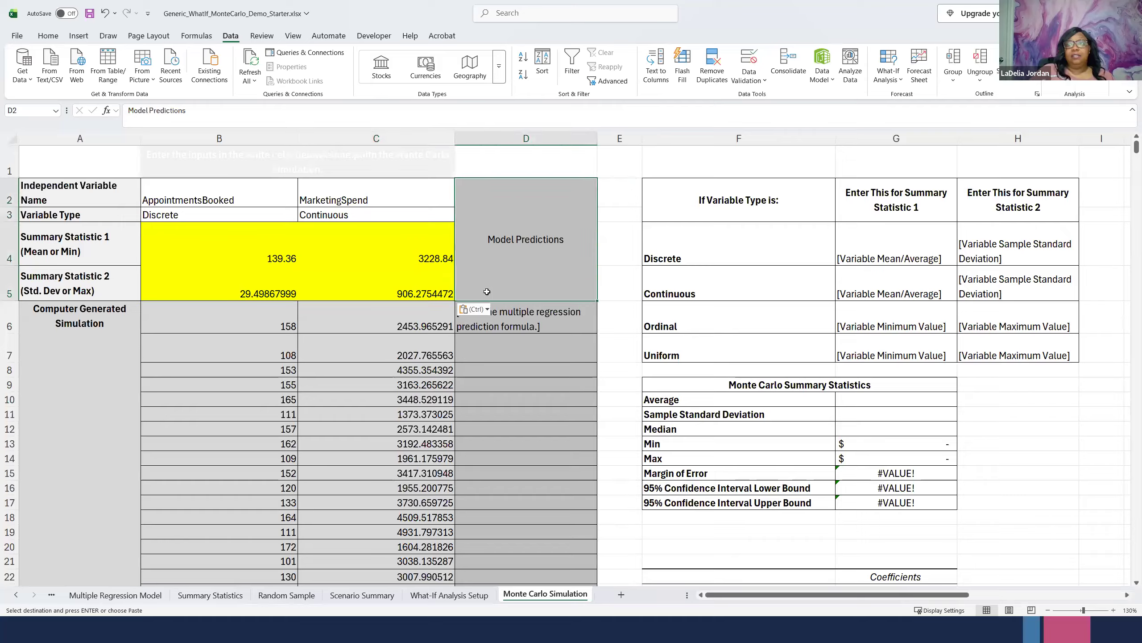
click(487, 310)
click(488, 310)
click(516, 313)
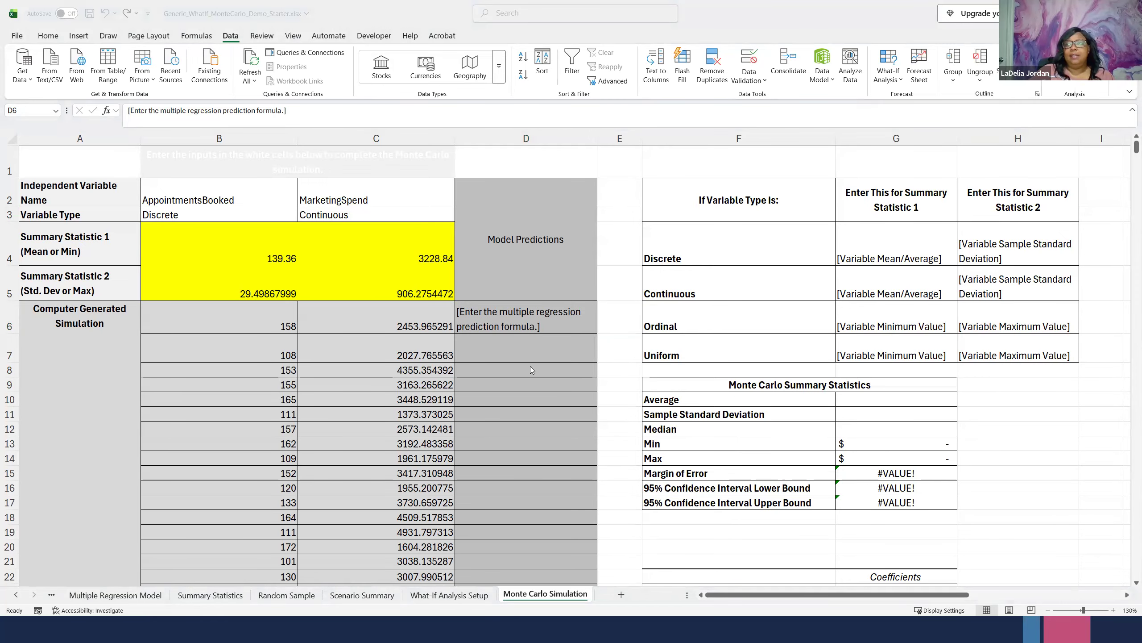
- Paste the prediction formula template =[intercept]+[AppointmentsBooked coefficient]*B6+[MarketingSpend coefficient]*C6 into F20 and into the first Model Predictions cell, D6
scroll(584, 427, down, 3)
click(669, 410)
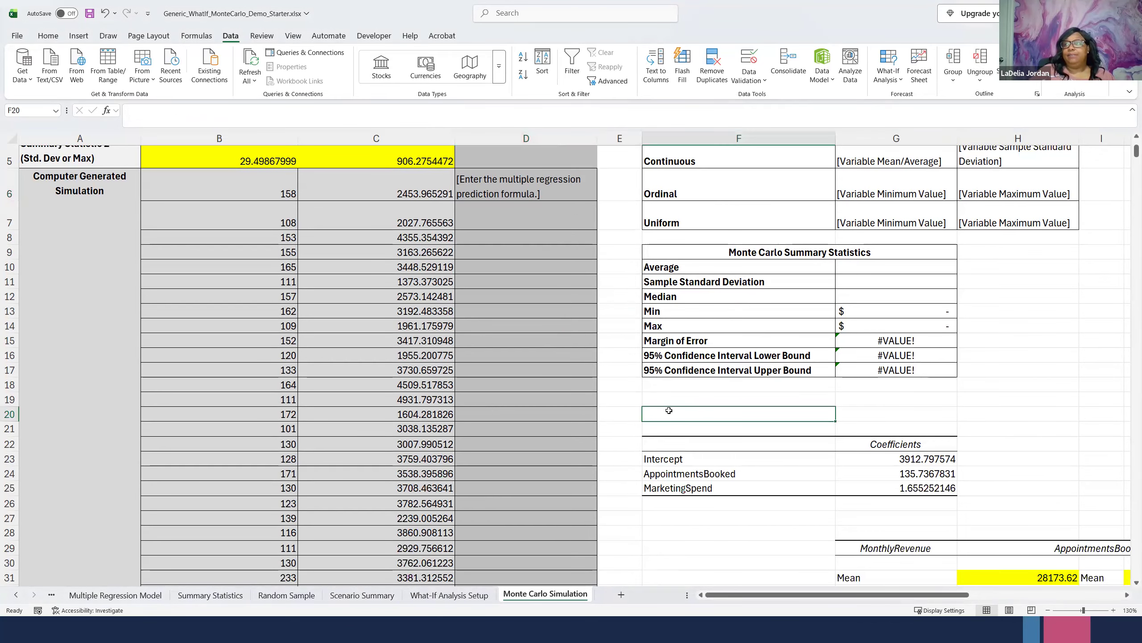
text(=[intercept]+[AppointmentsBooked coefficient]*B6+[MarketingSpend coefficient]*C6)
key(Return)
click(688, 415)
click(486, 189)
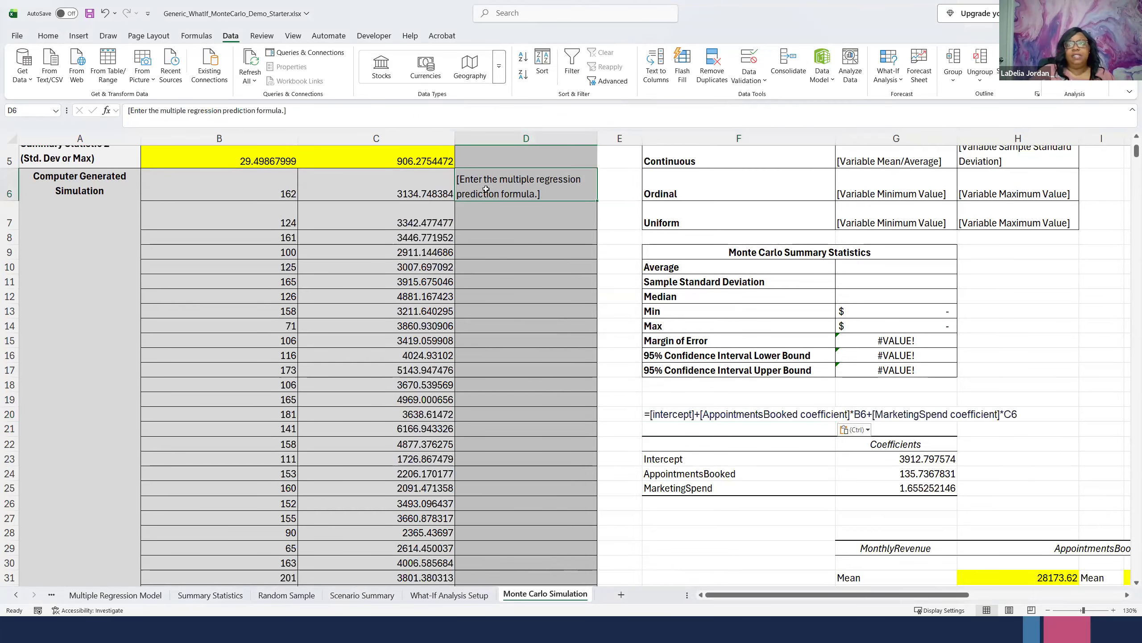
text(=[intercept]+[AppointmentsBooked coefficient]*B6+[MarketingSpend coefficient]*C6)
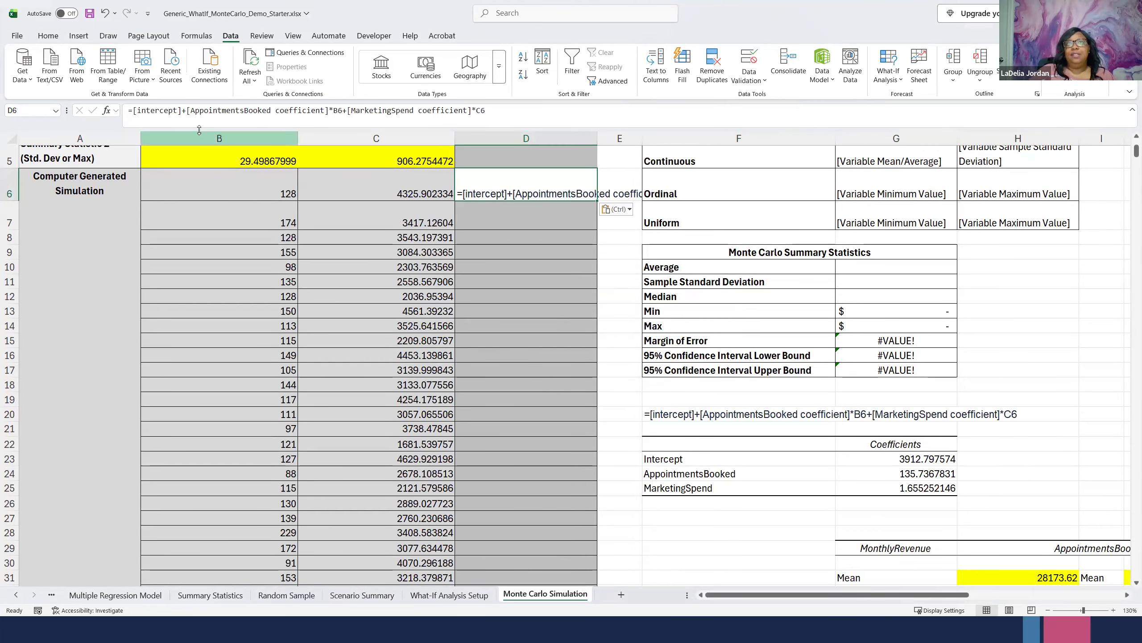
click(916, 459)
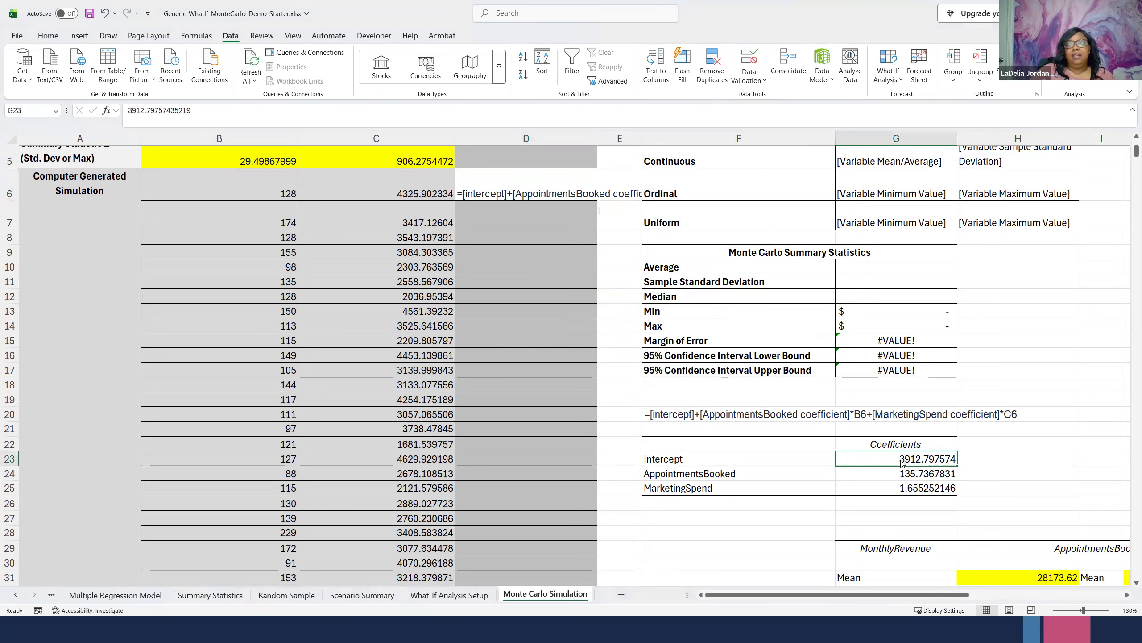
right_click(901, 461)
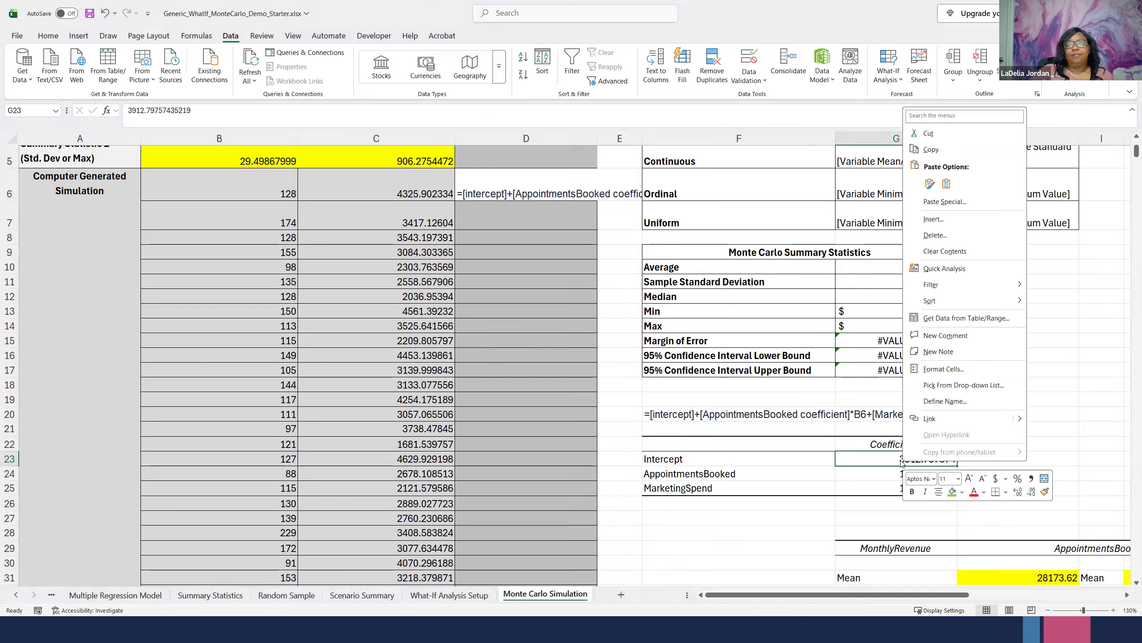
click(901, 462)
click(146, 111)
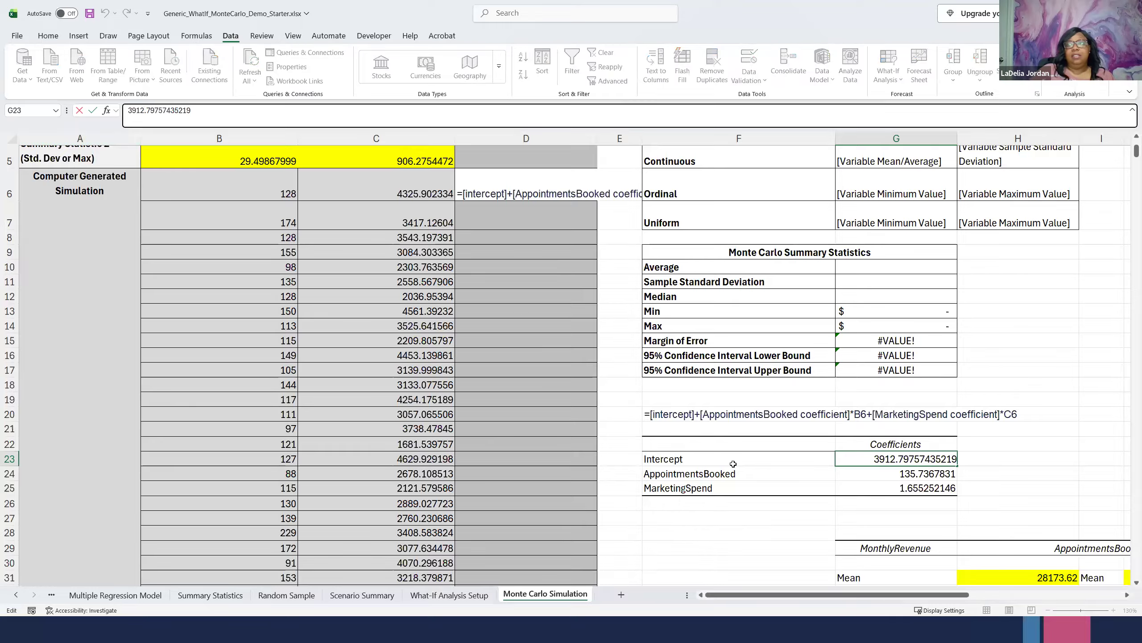
- Replace the [intercept] placeholder in the D6 formula with 3912.797574
click(478, 179)
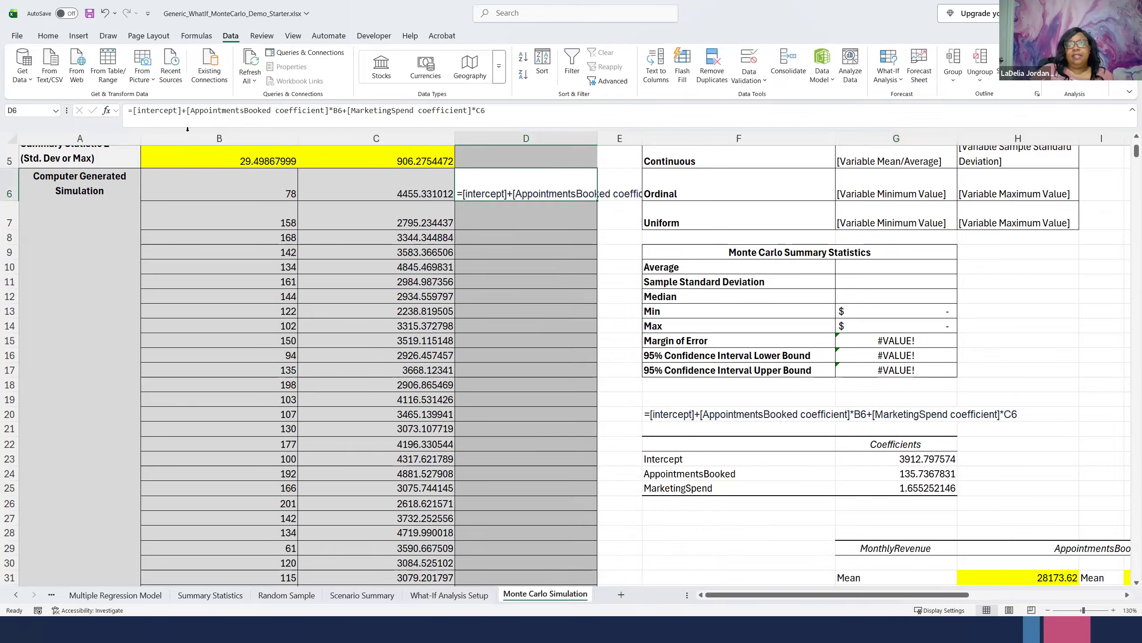
click(178, 111)
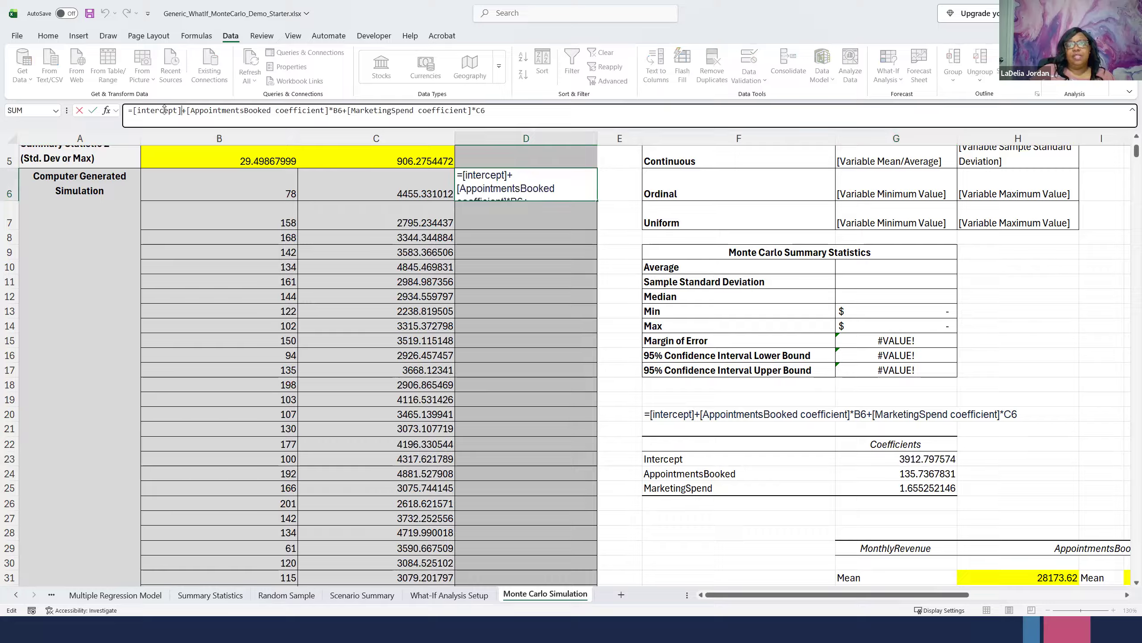
drag(181, 110, 134, 110)
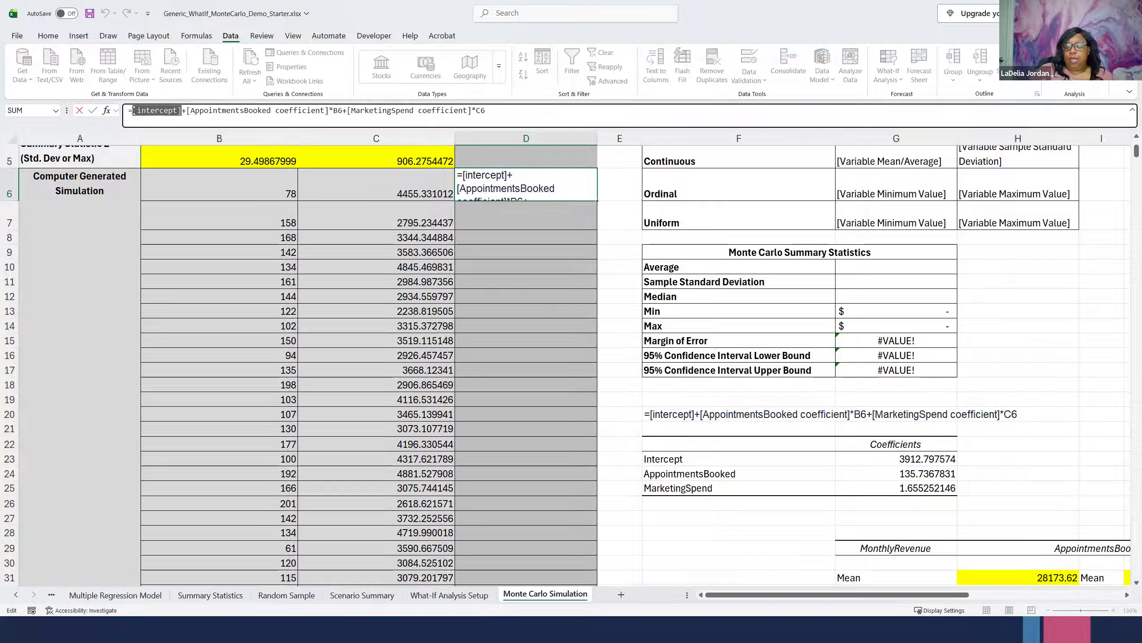
text(3)
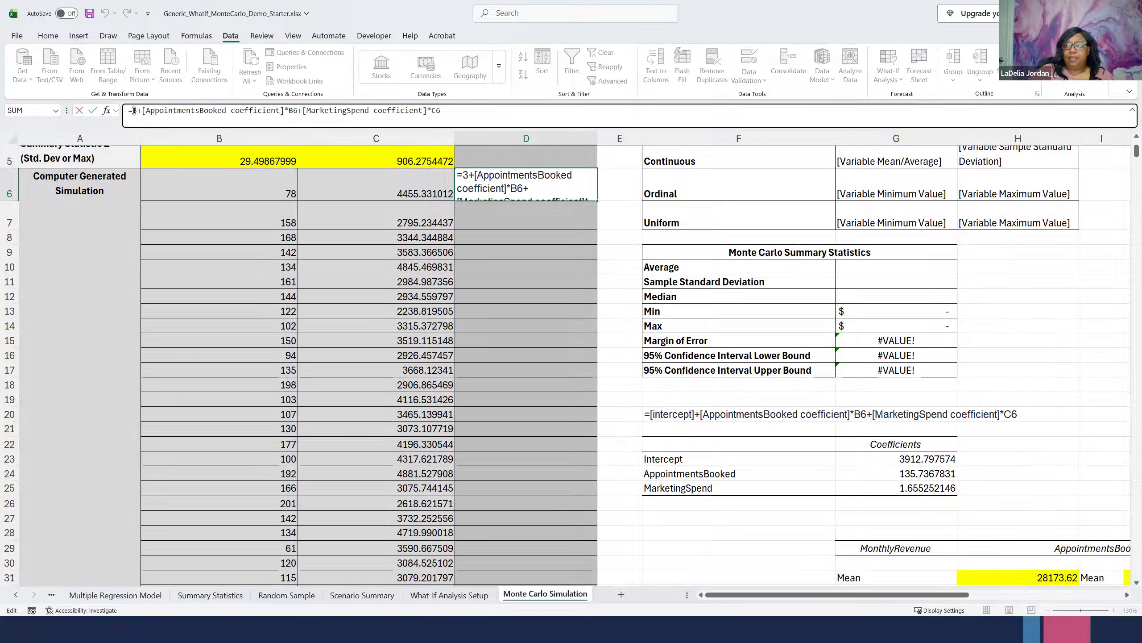
text(912.)
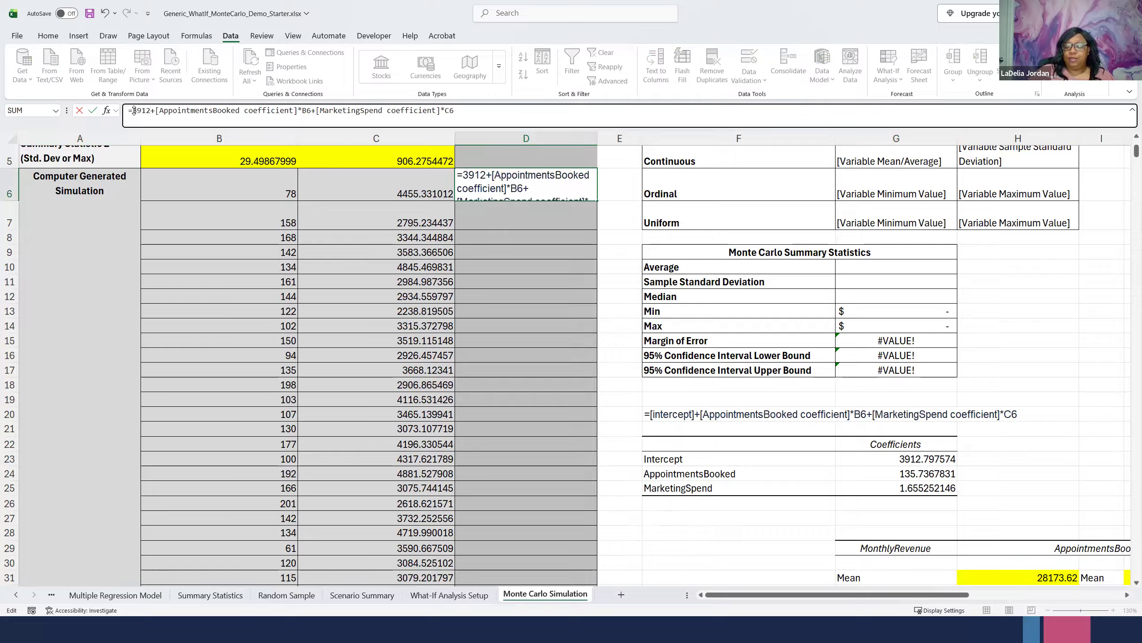
text(7)
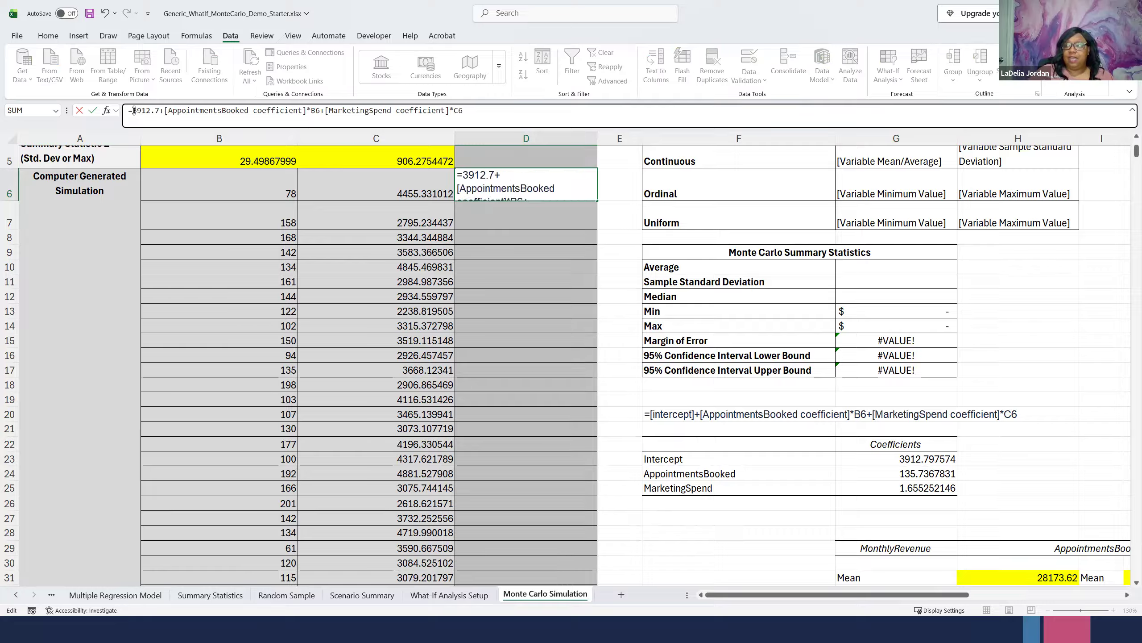
text(97574)
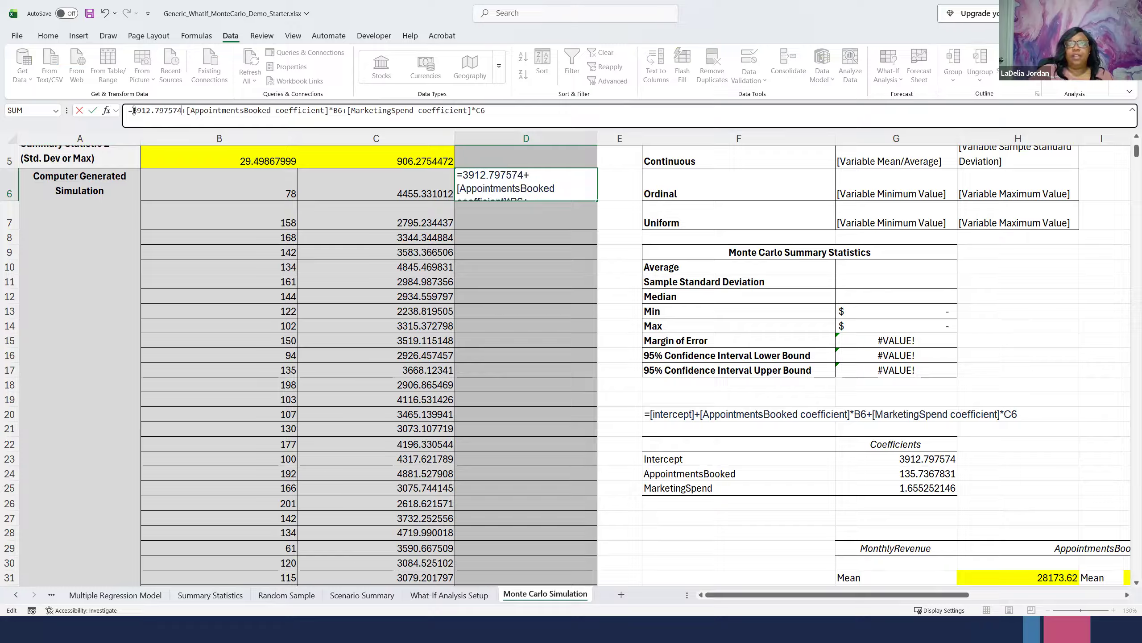
- Replace the [AppointmentsBooked coefficient] placeholder in the D6 formula with 135.7367831
click(317, 112)
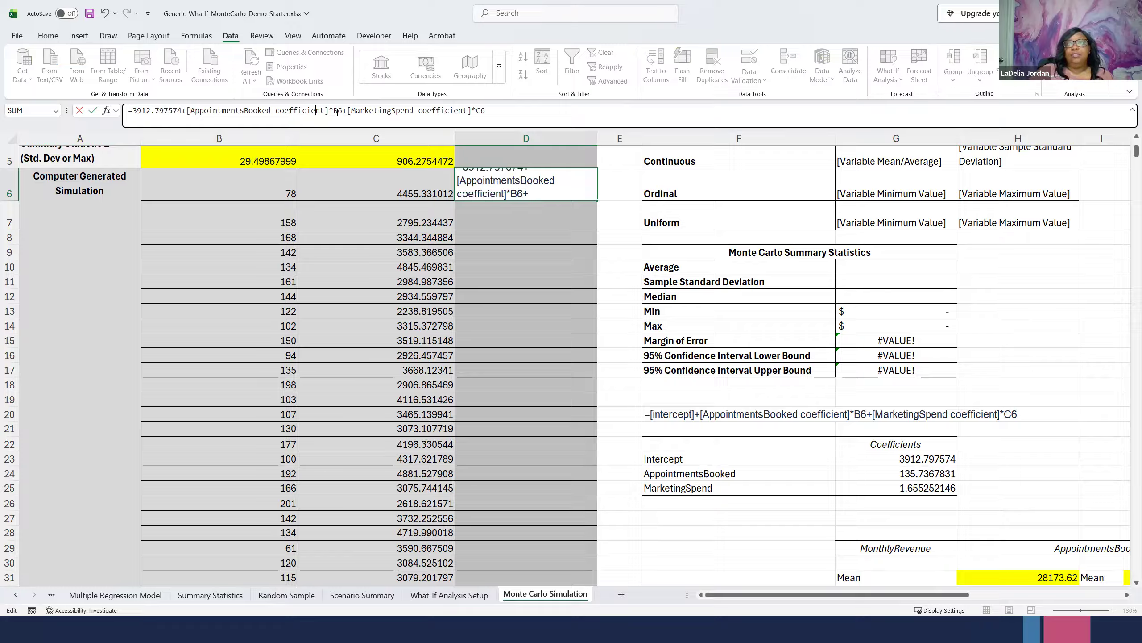
drag(326, 110, 183, 110)
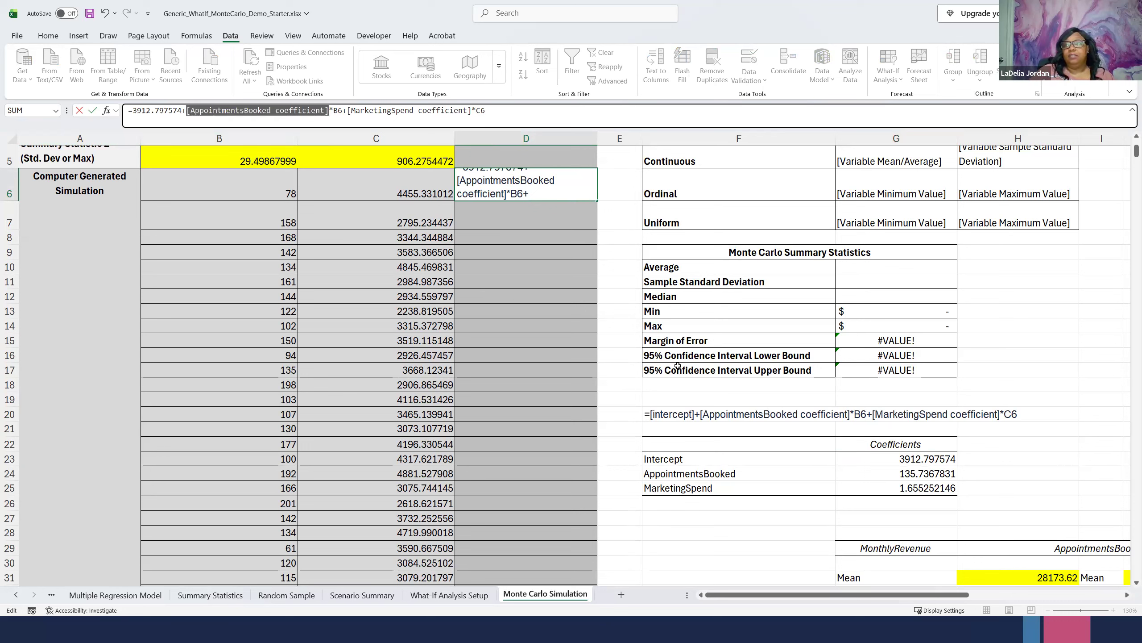
text(13)
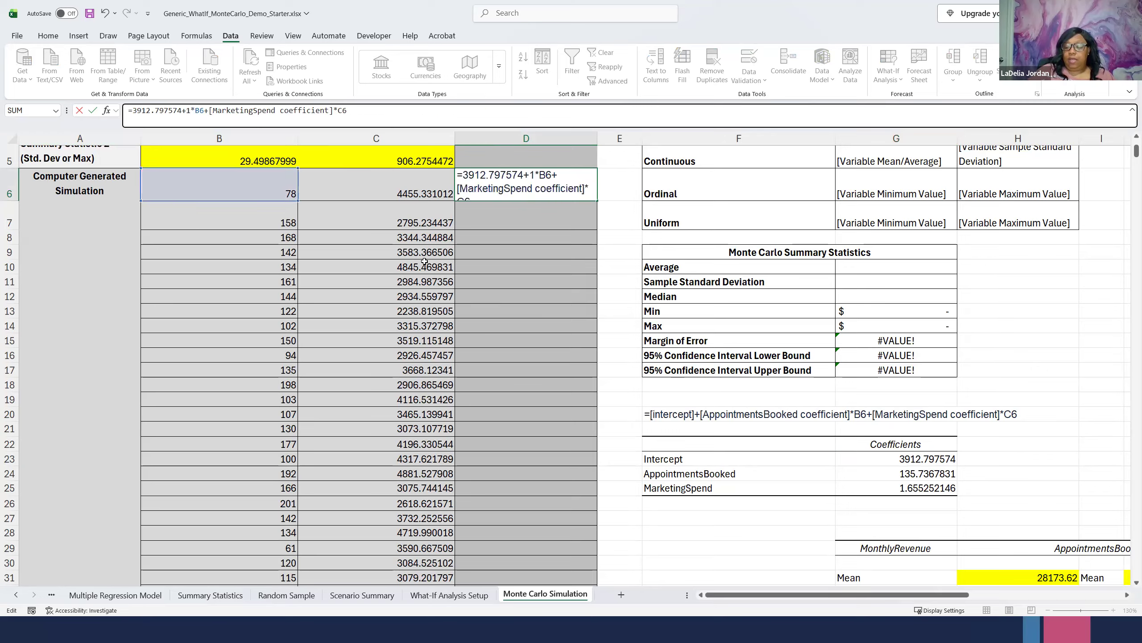
text(5.73)
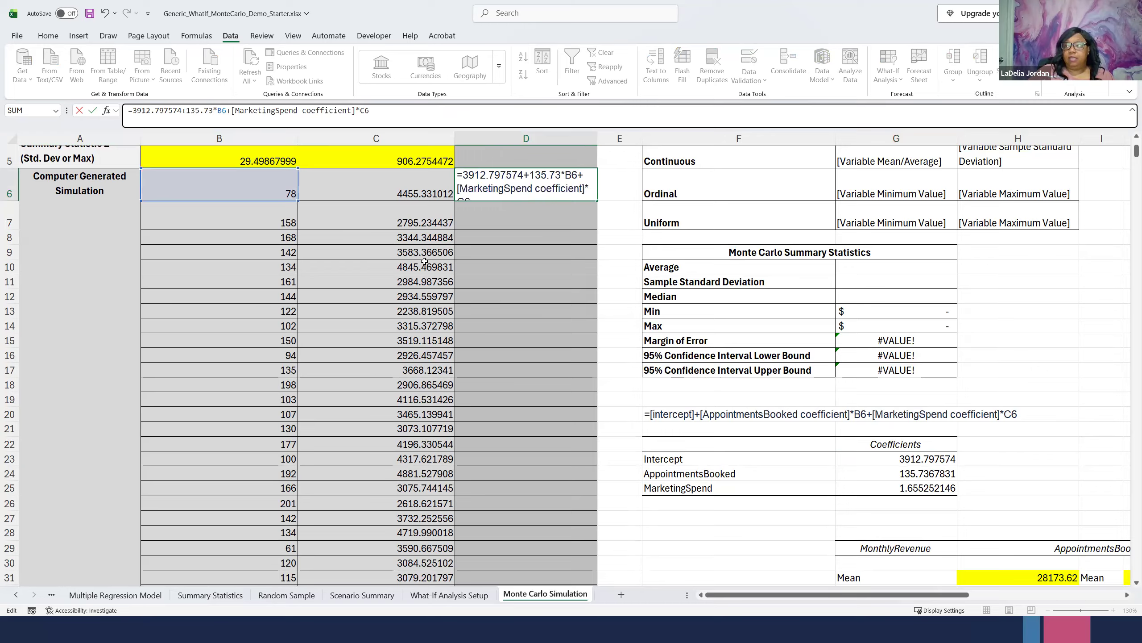
text(67)
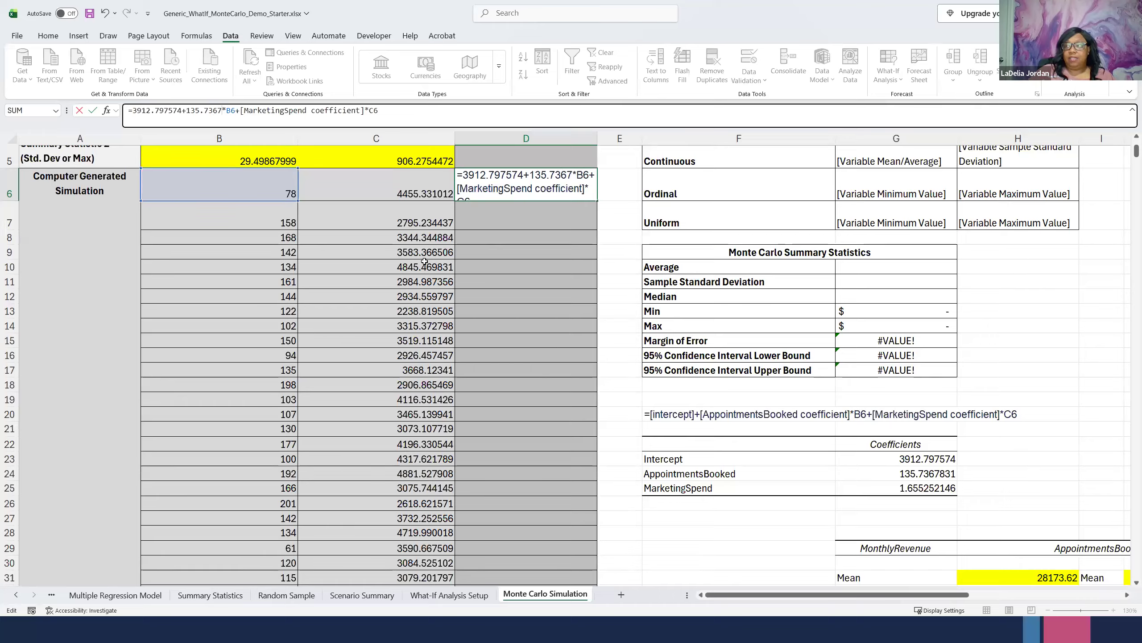
text(831)
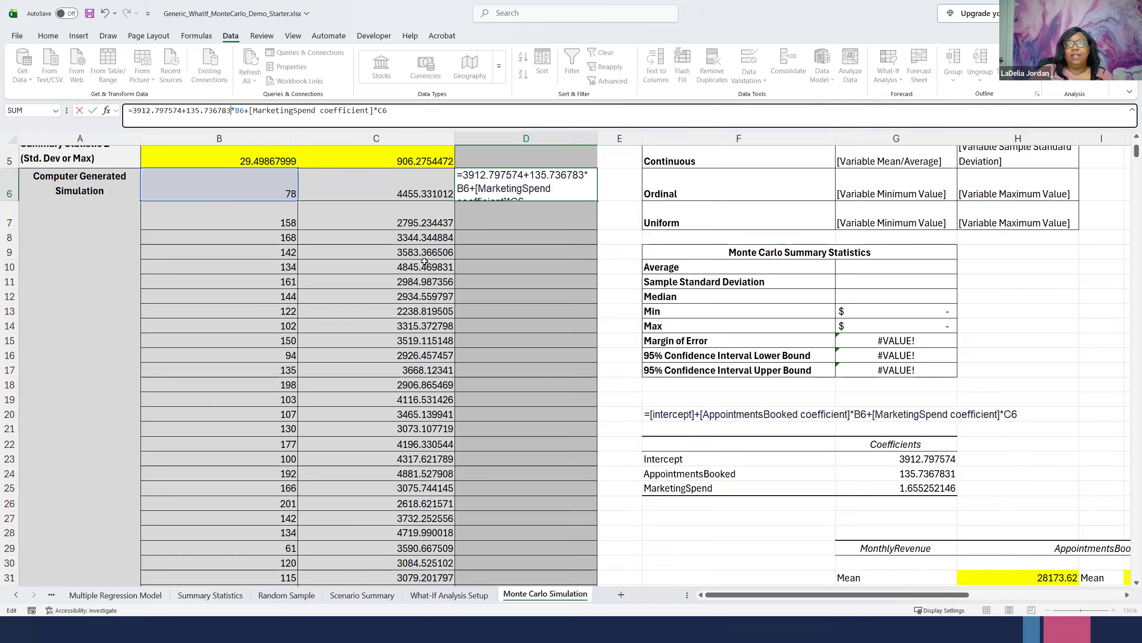
- Replace the [MarketingSpend coefficient] placeholder in the D6 formula with 1.655252146 and commit the formula
click(380, 113)
drag(379, 113, 254, 117)
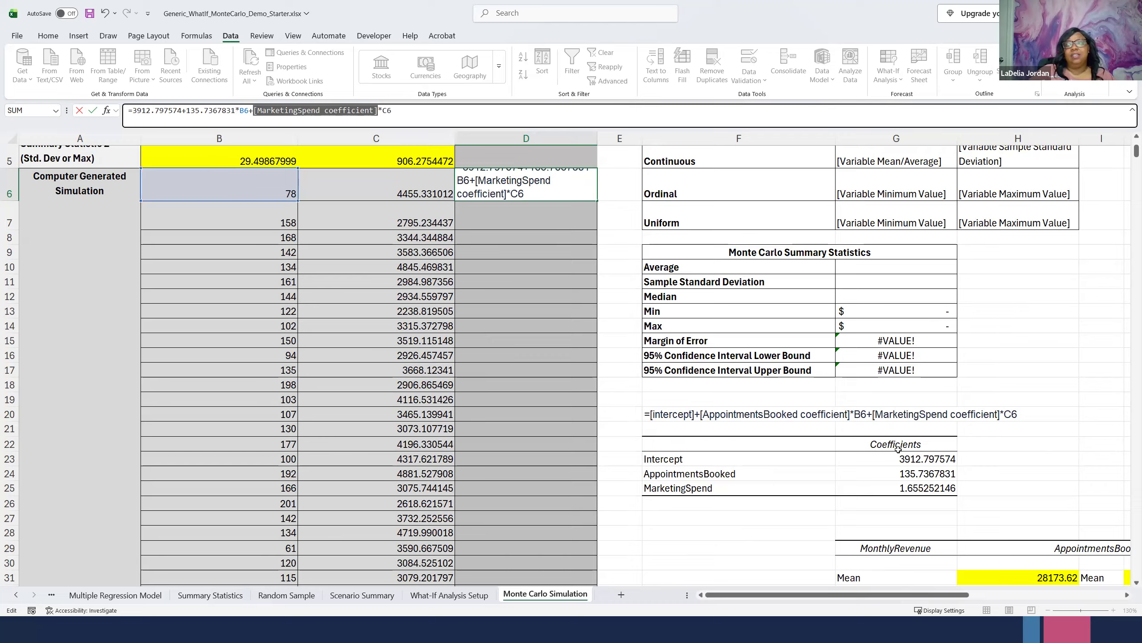
click(350, 113)
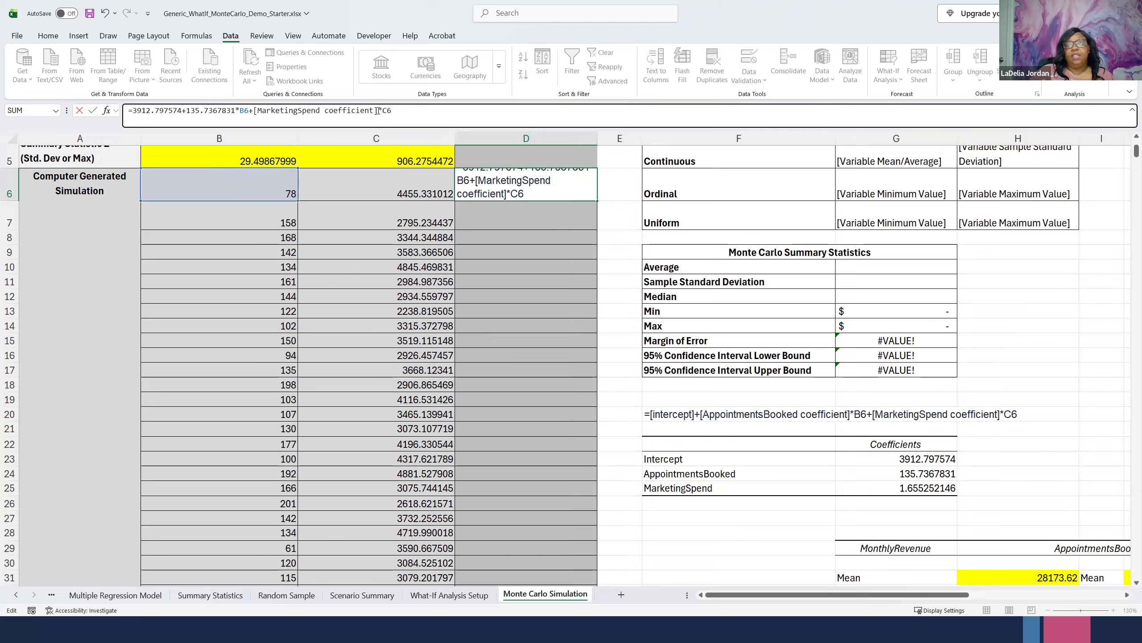
drag(378, 111, 253, 118)
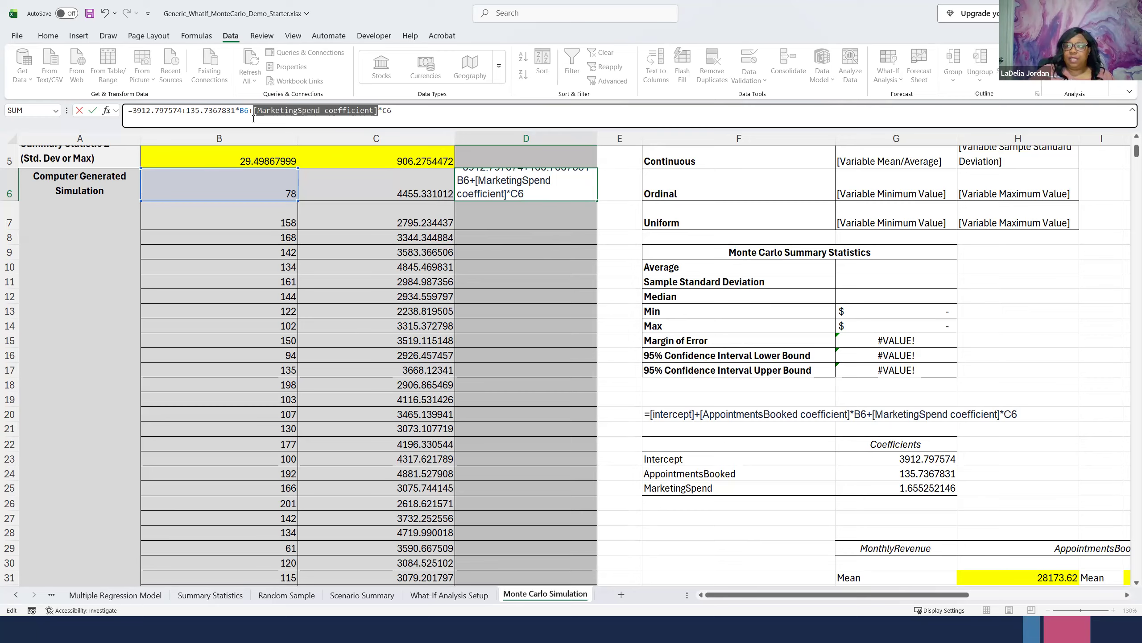
text(1.6)
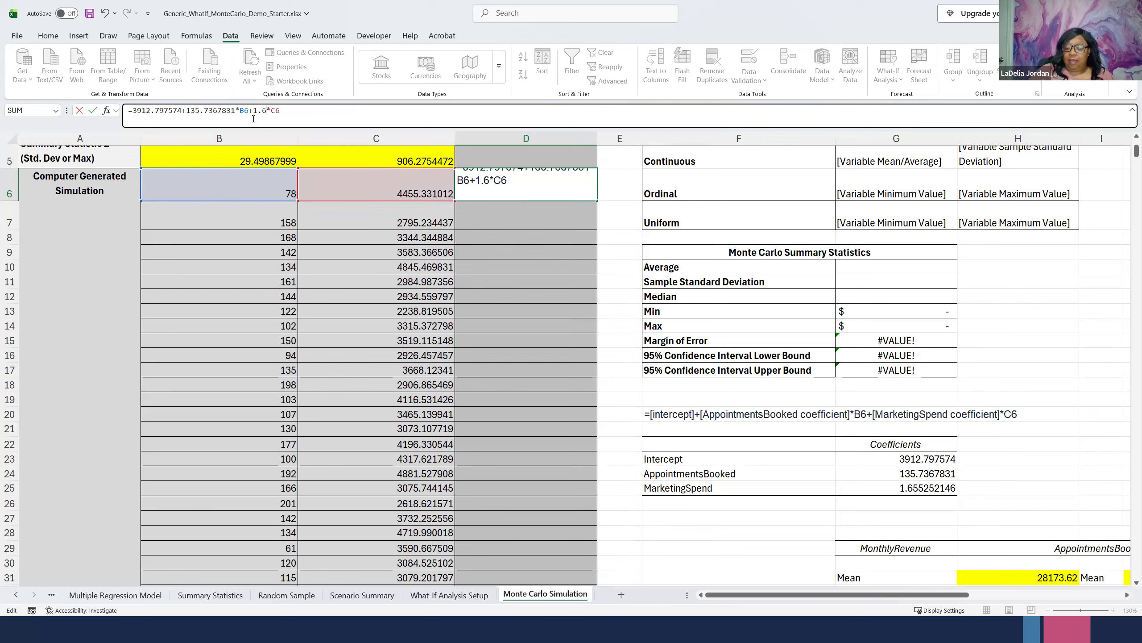
text(5525)
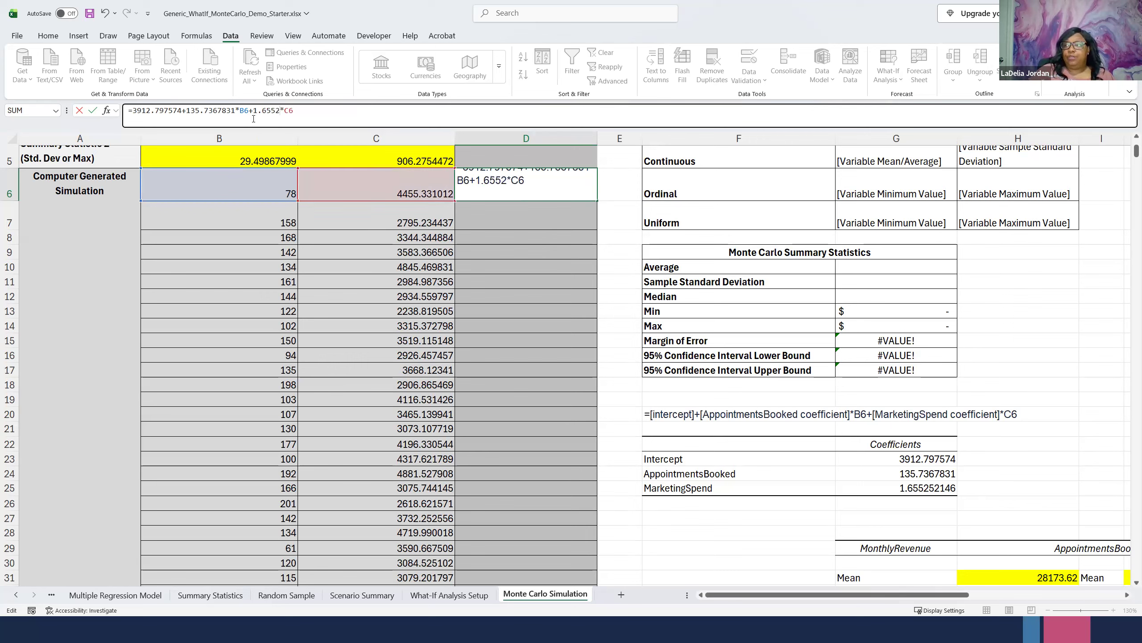
text(214)
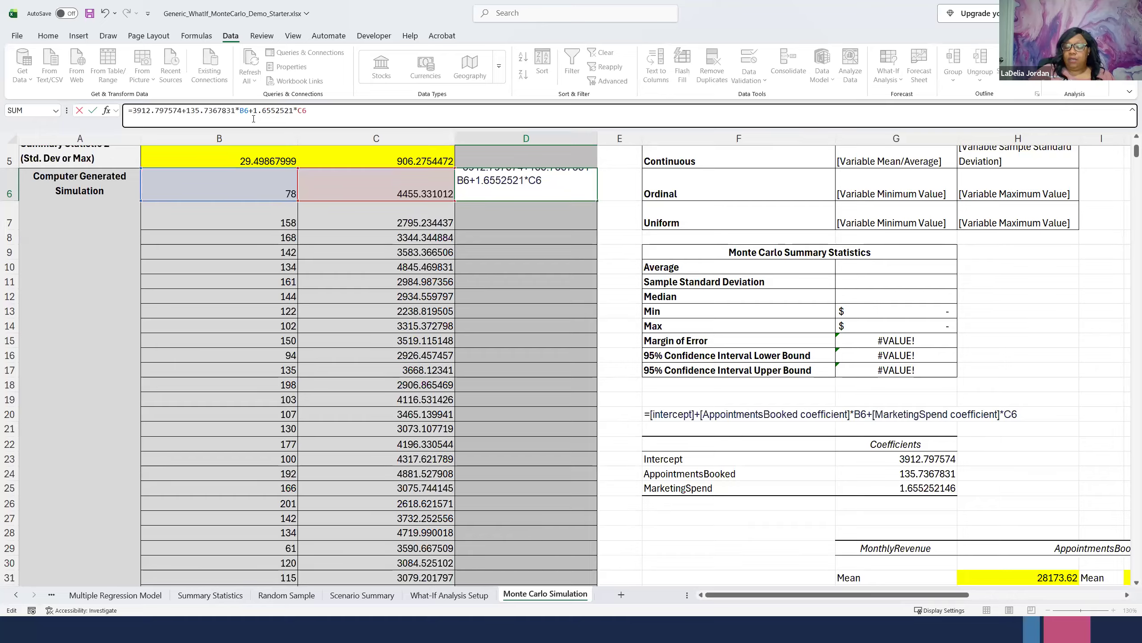
text(6)
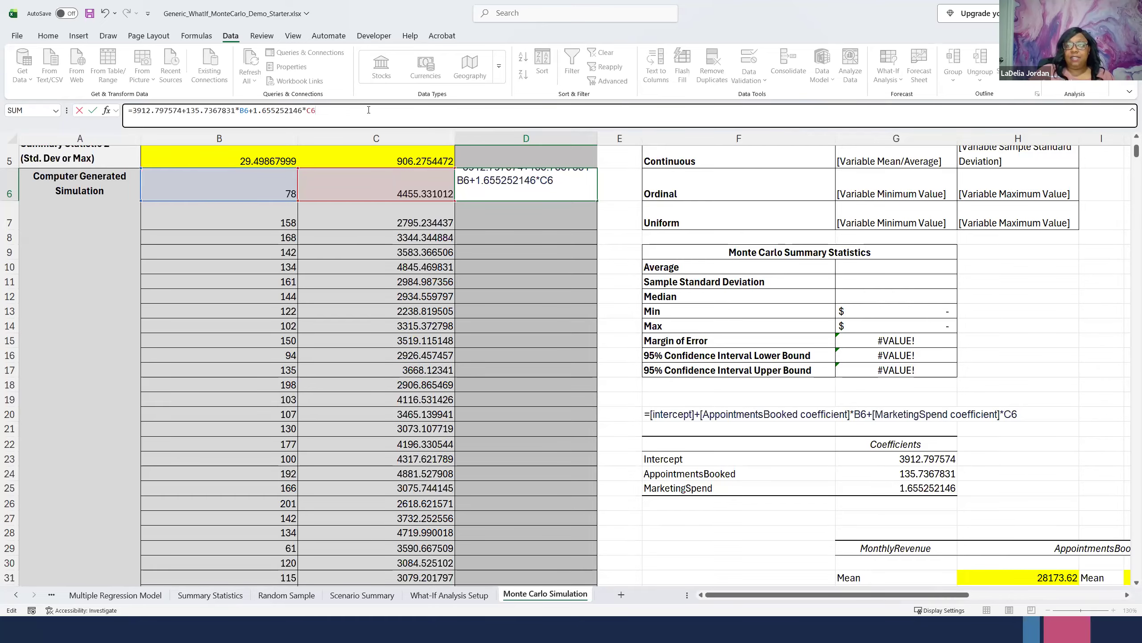
key(Return)
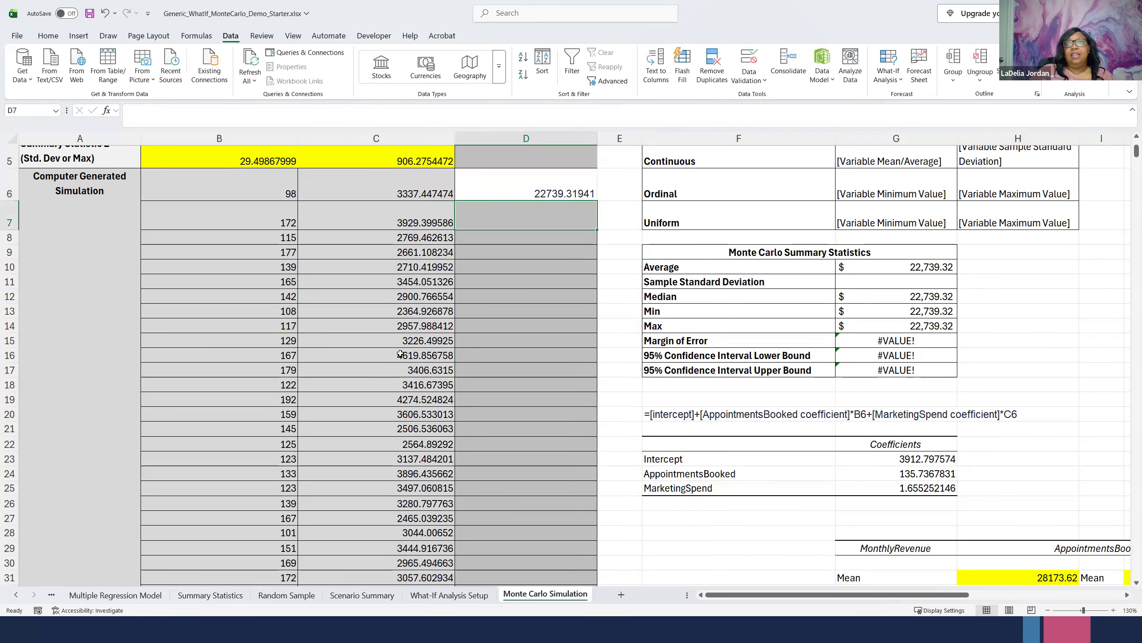
- Fill the D6 prediction formula down the Model Predictions column through row 1005 and check the filled range to its end
scroll(406, 377, up, 1)
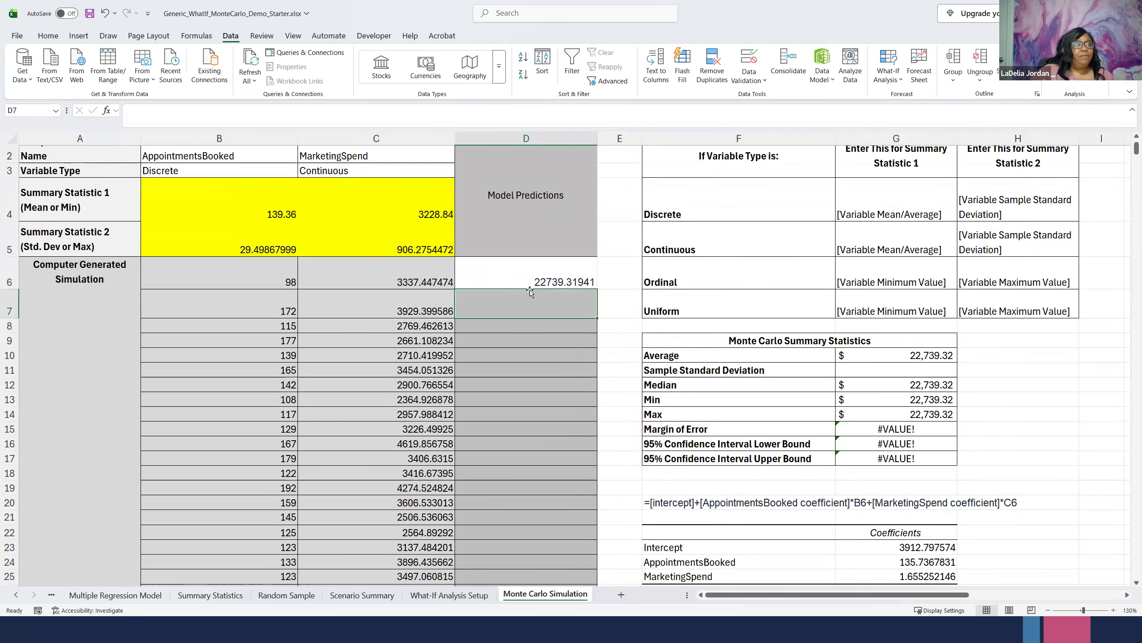
click(591, 281)
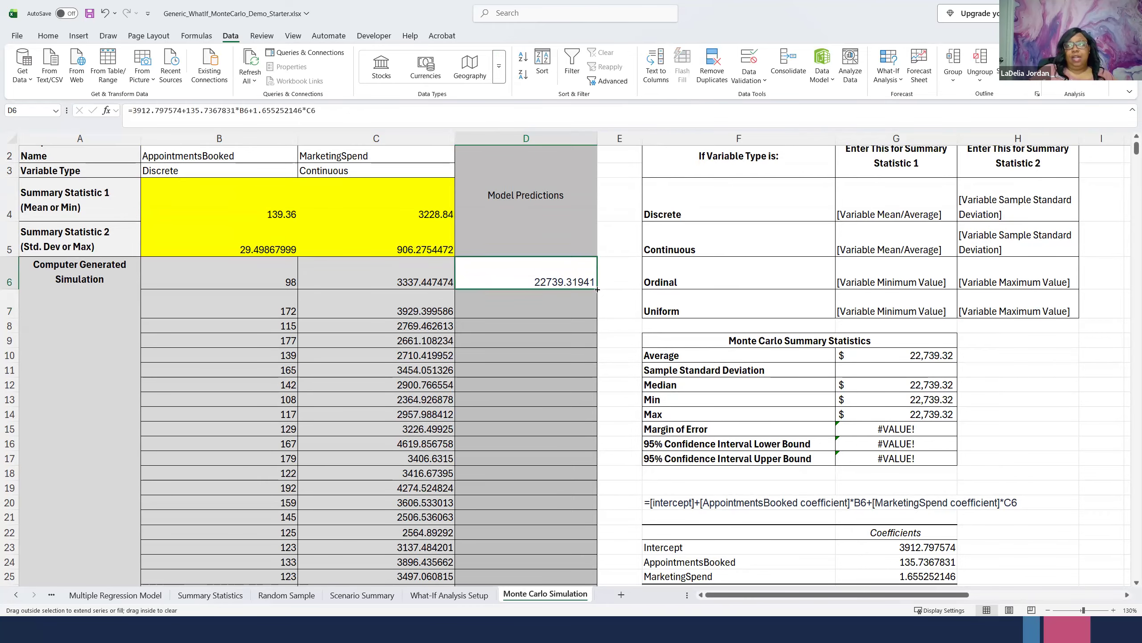
double_click(597, 289)
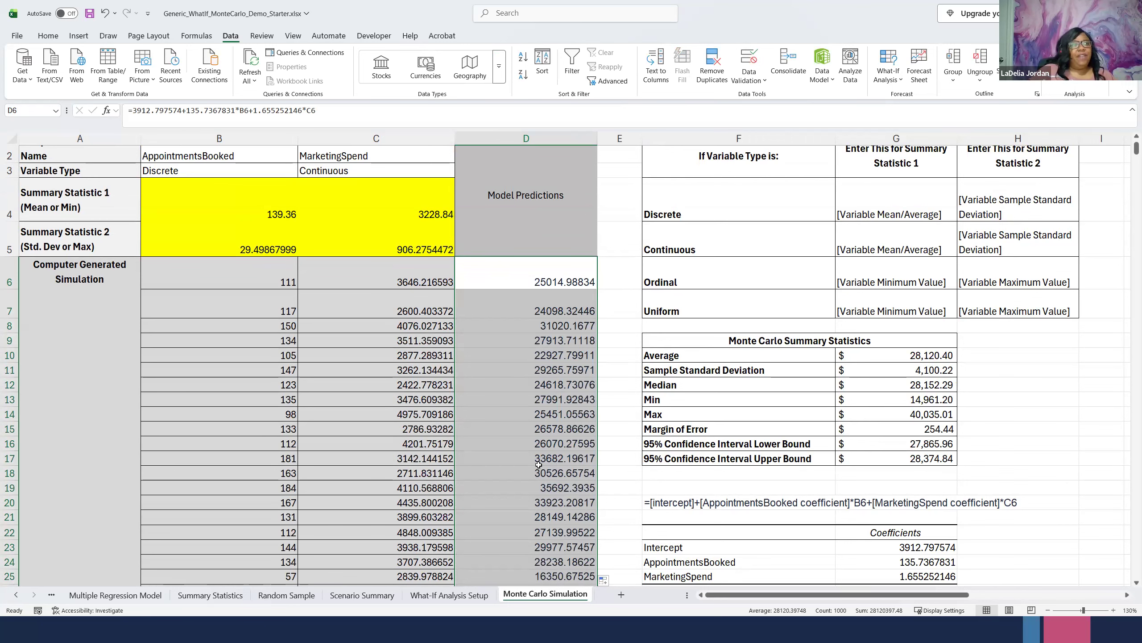
scroll(532, 436, down, 13)
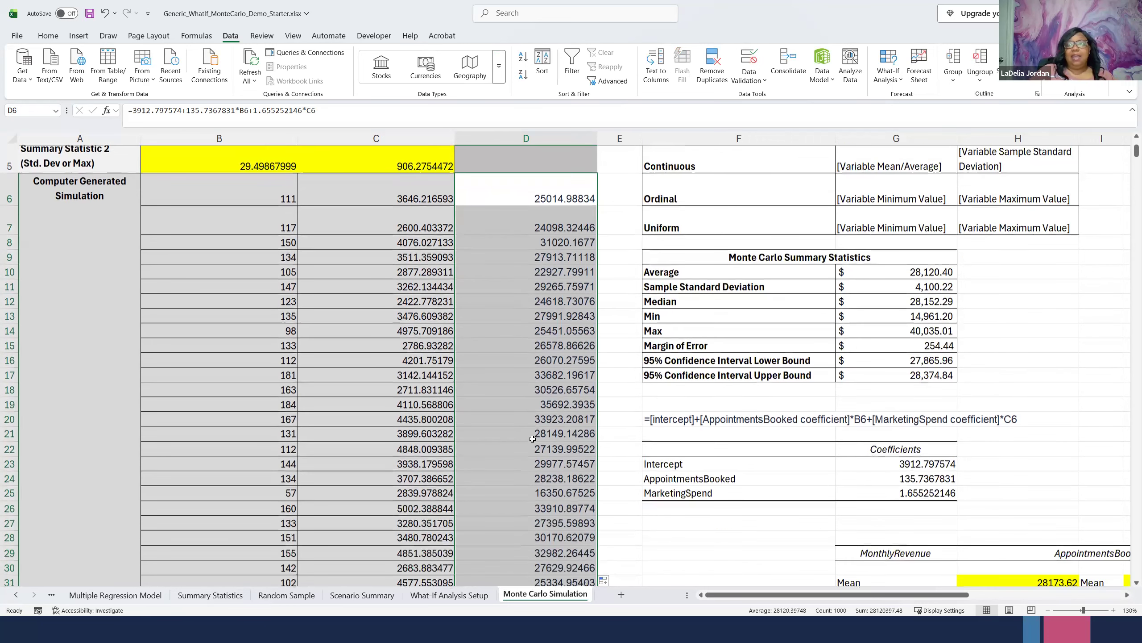
scroll(532, 439, down, 6)
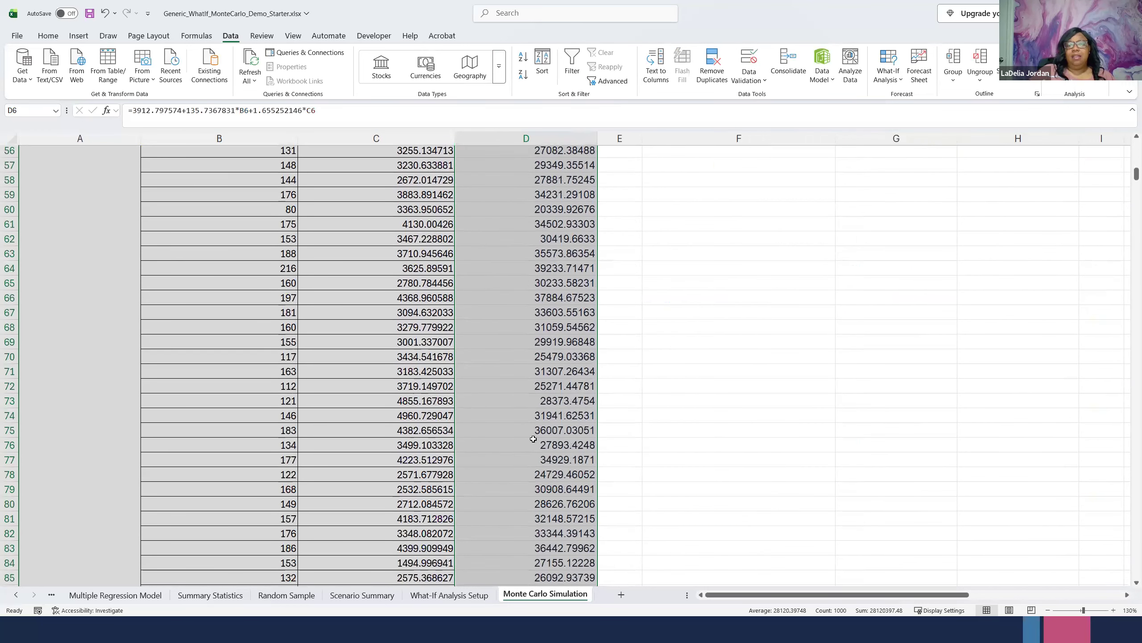
drag(1130, 179, 1129, 632)
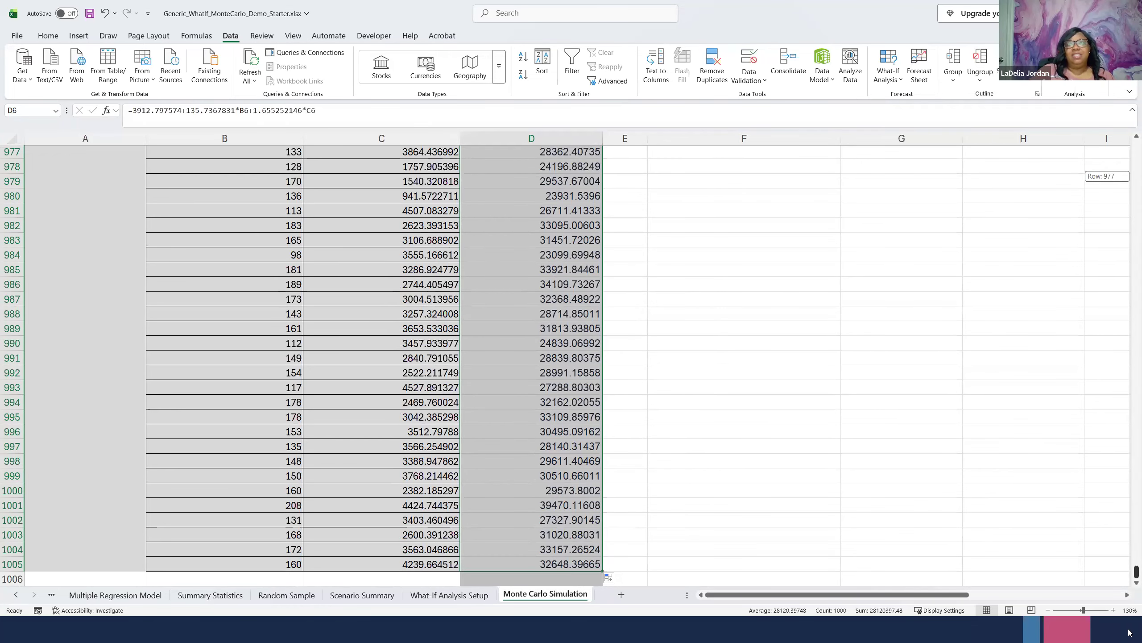
drag(1130, 586, 1130, 148)
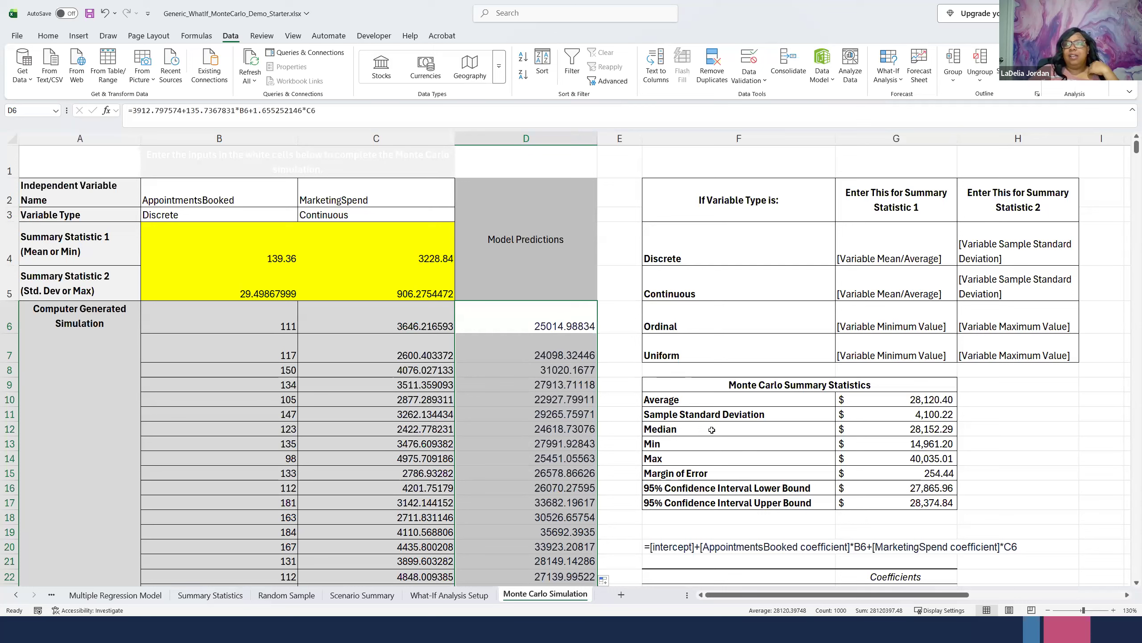
- Review the Sample Standard Deviation and Margin of Error rows in the Monte Carlo Summary Statistics table
click(734, 415)
drag(896, 414, 759, 415)
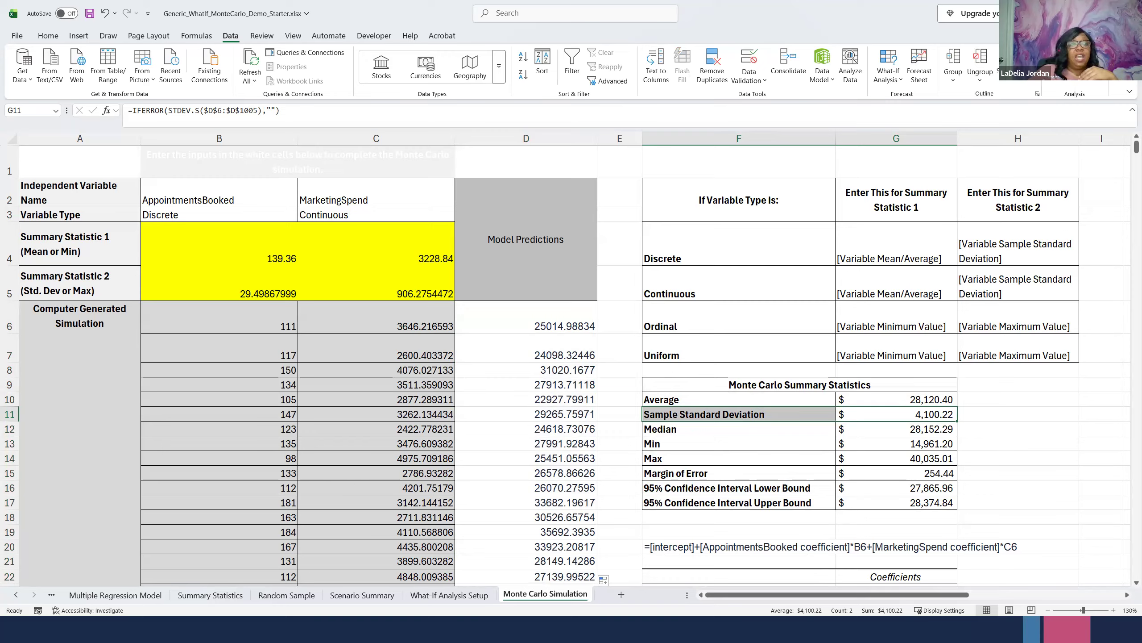
click(715, 475)
click(909, 473)
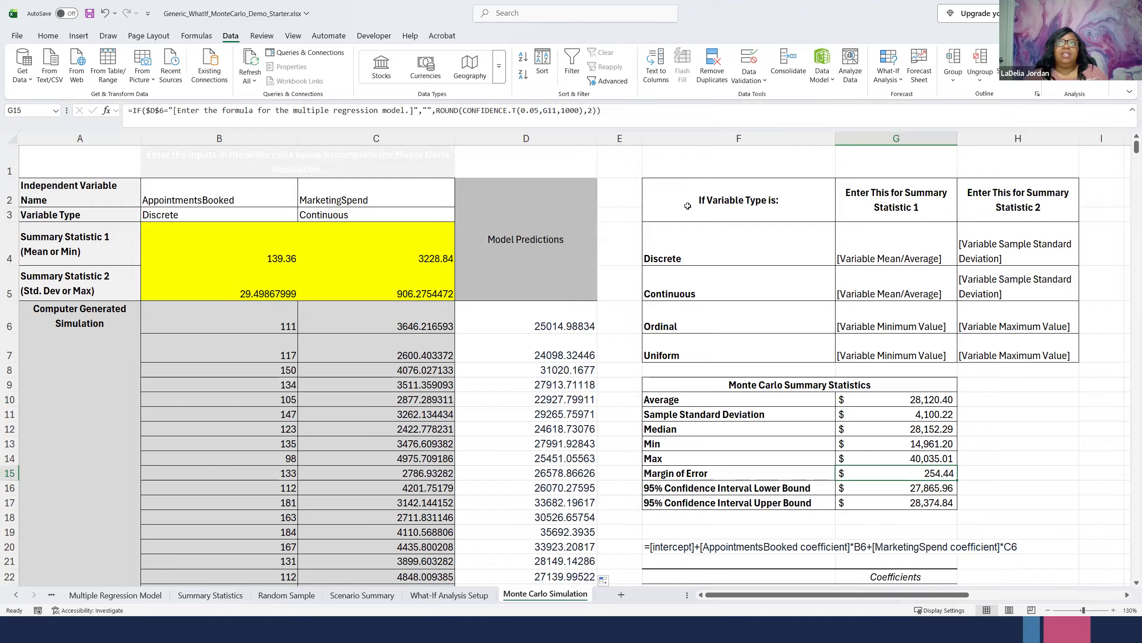
click(601, 338)
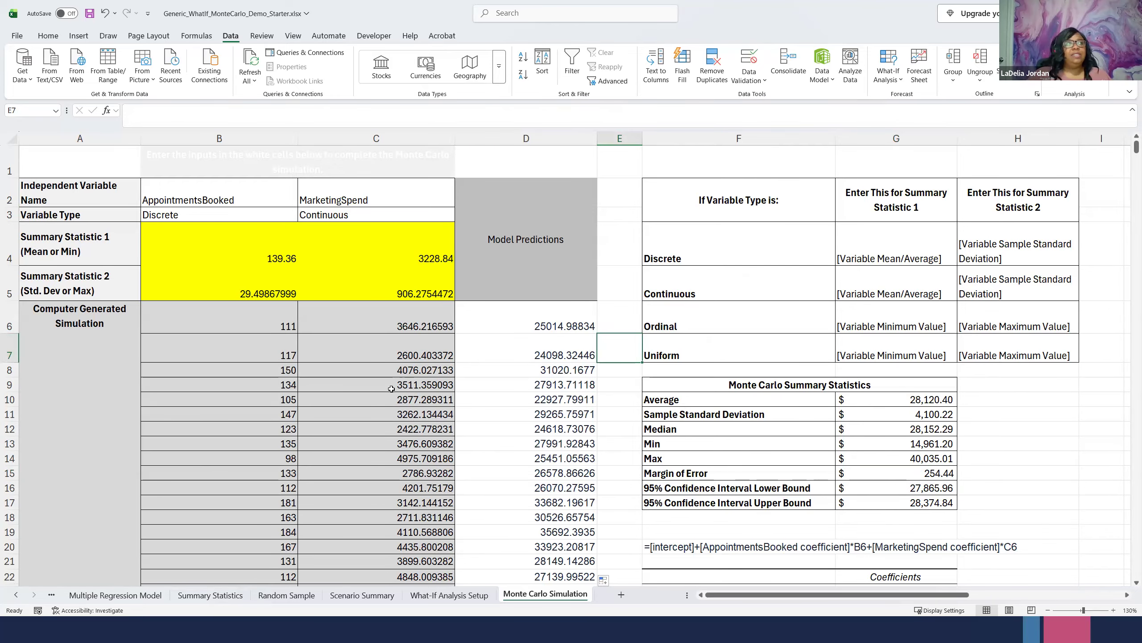
- Insert a histogram of the Model Predictions values in D6:D1005
drag(523, 310, 587, 518)
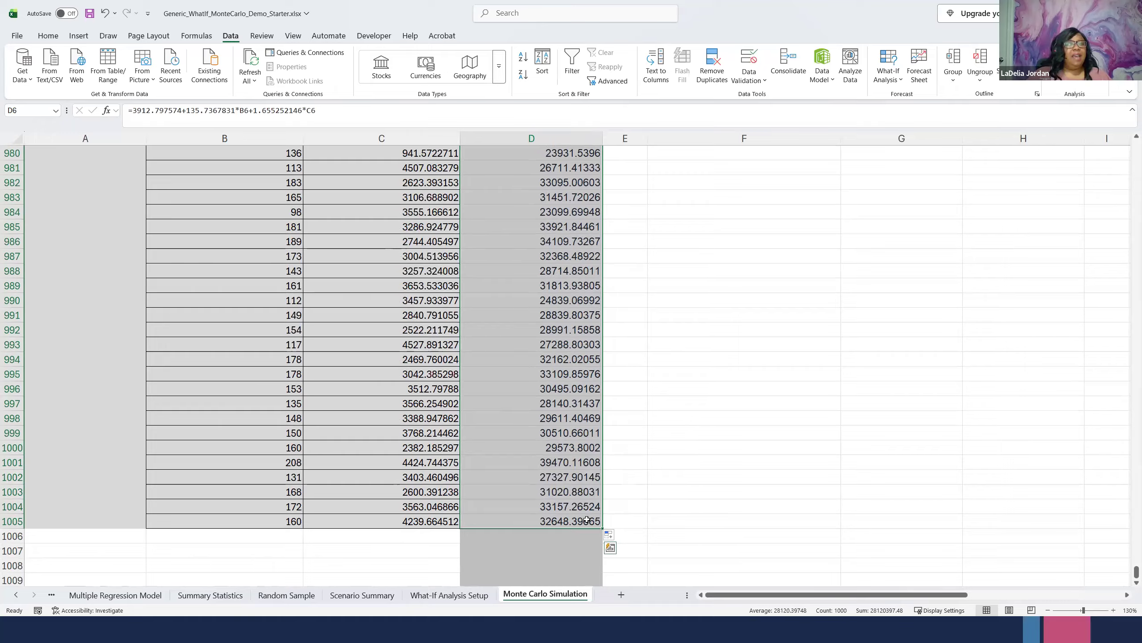
scroll(556, 335, up, 19)
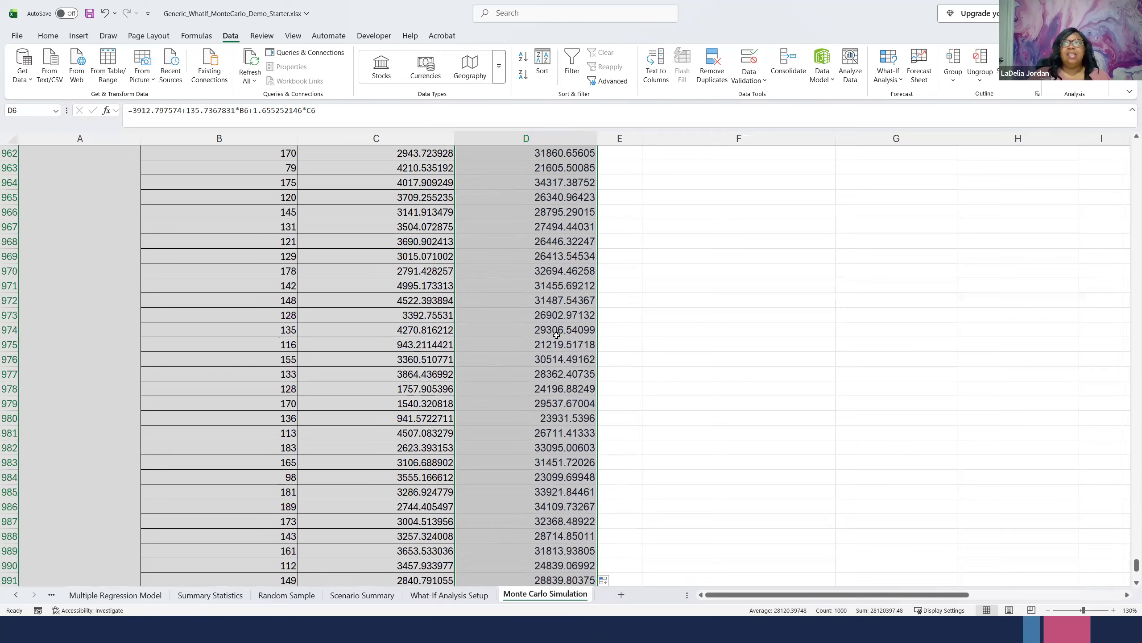
scroll(556, 335, up, 5)
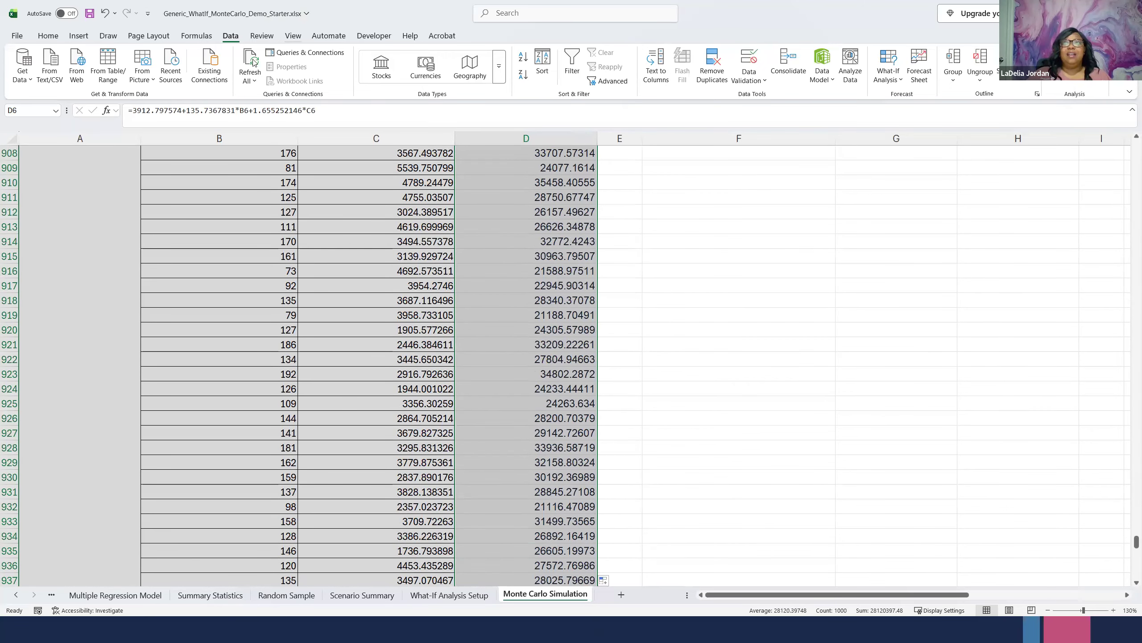
click(79, 36)
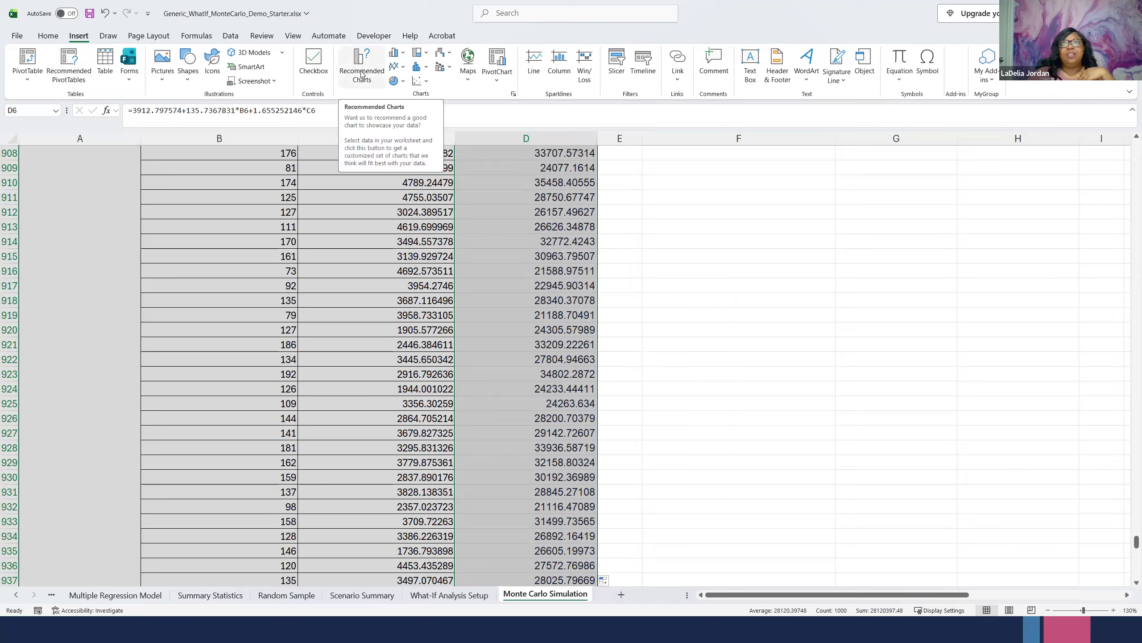
click(426, 68)
click(424, 68)
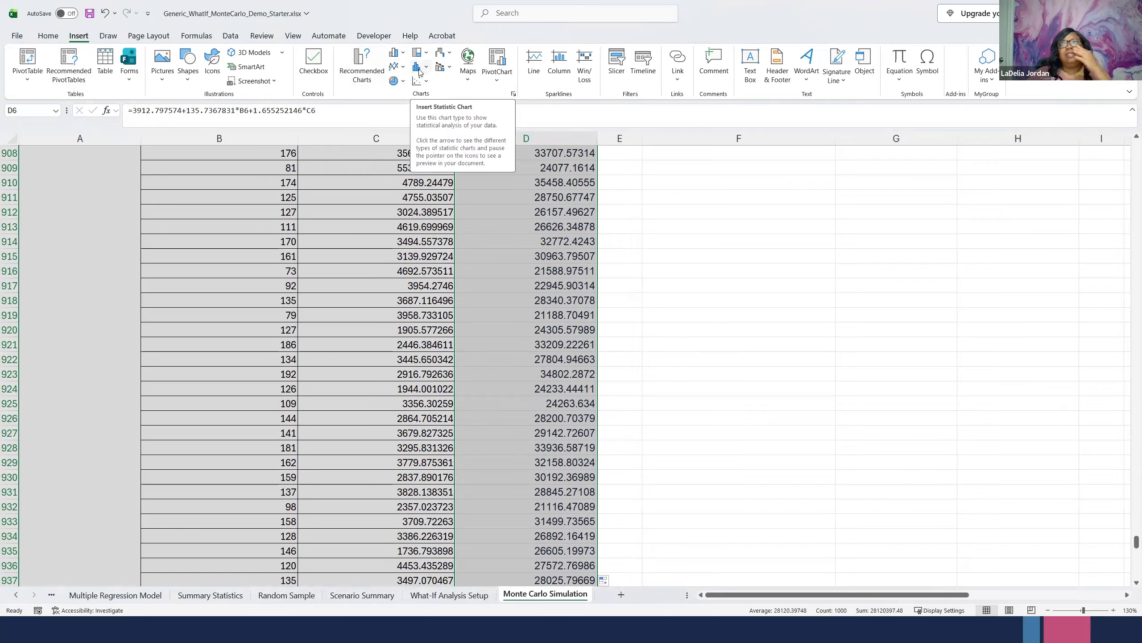
click(424, 70)
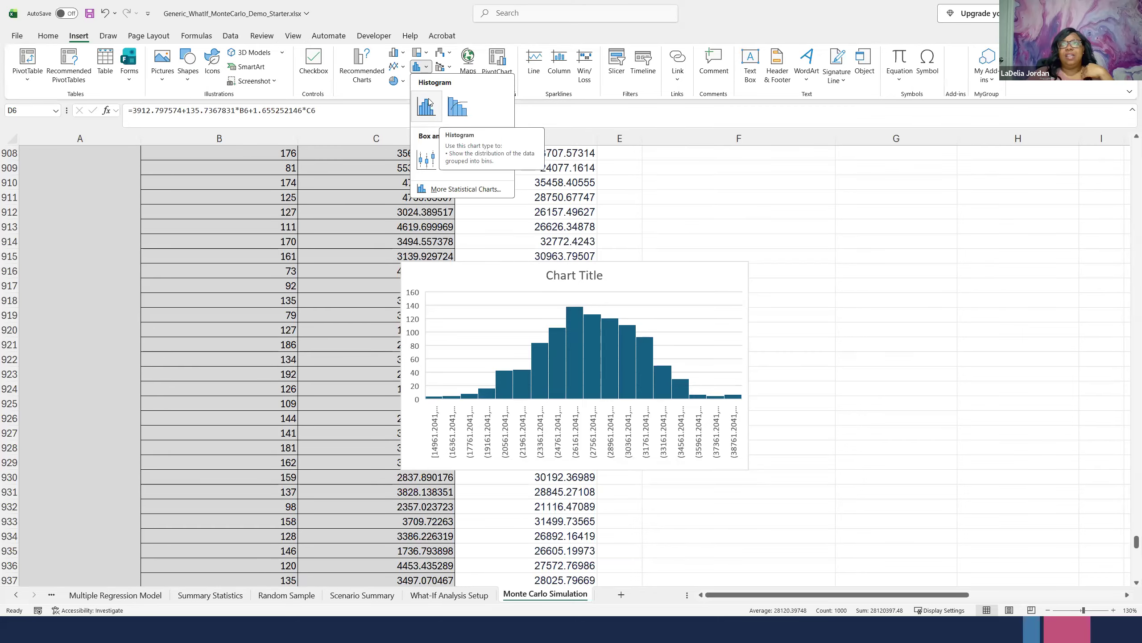
click(361, 67)
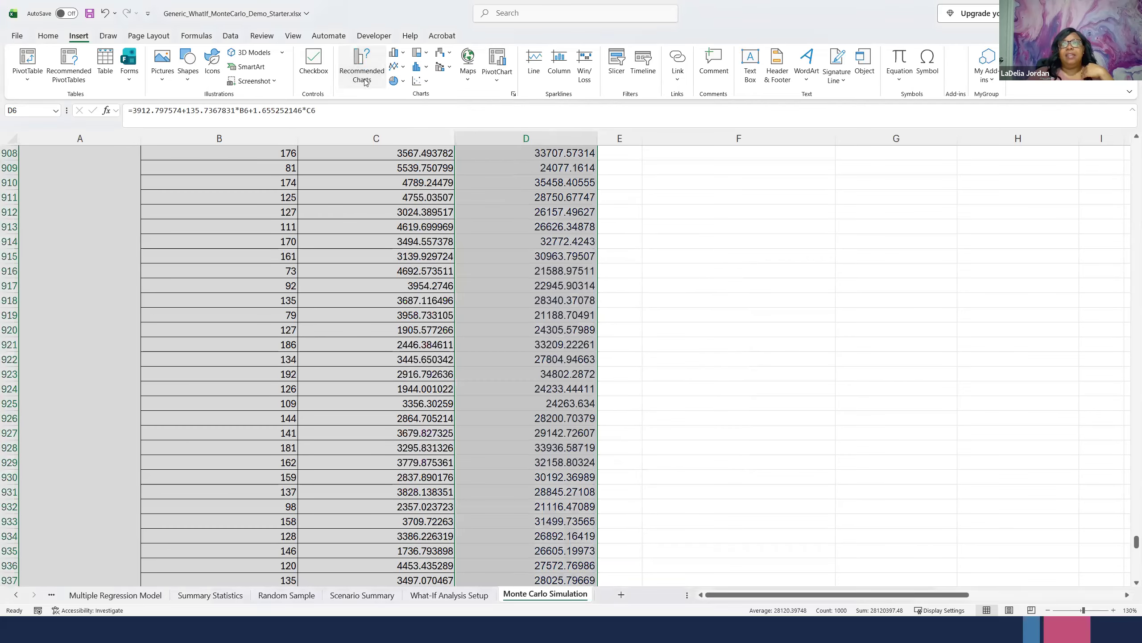
click(364, 81)
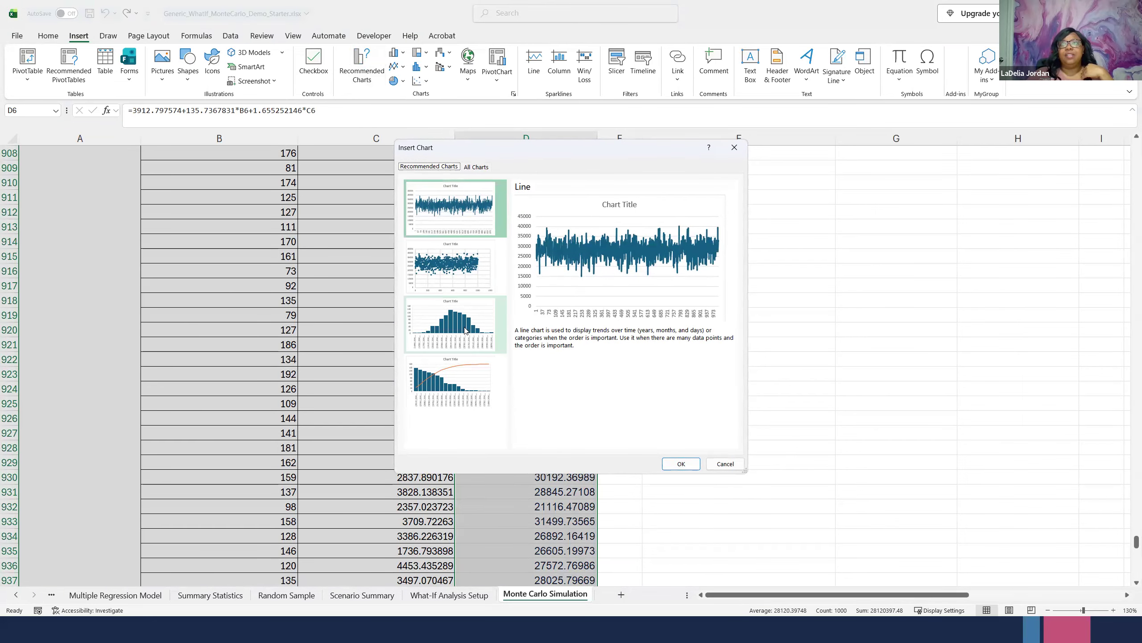
click(476, 167)
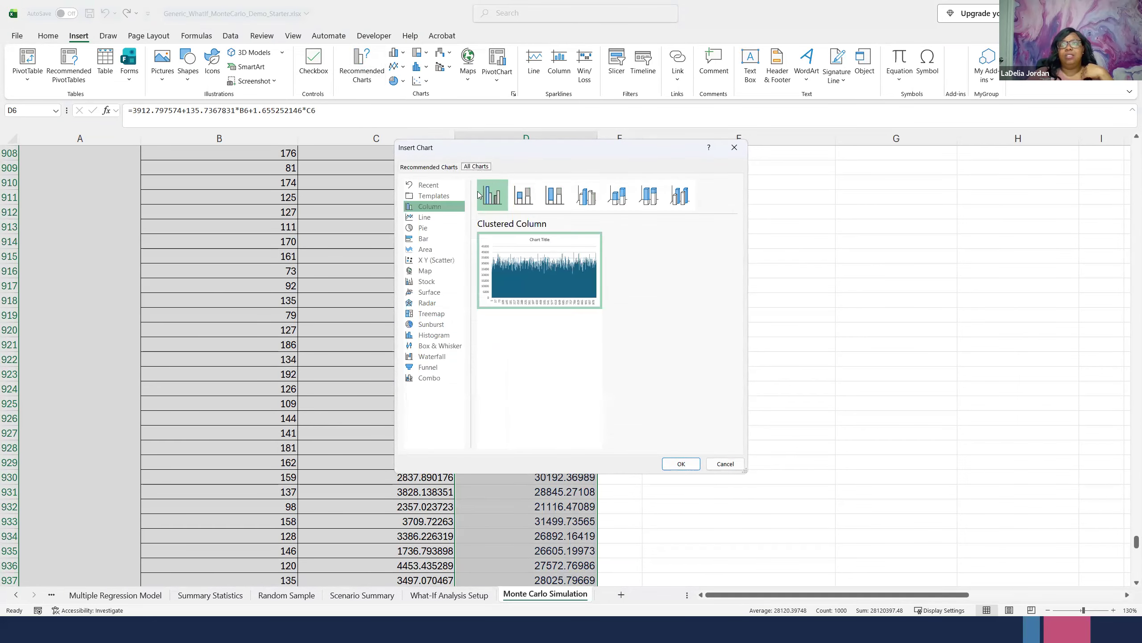
click(434, 335)
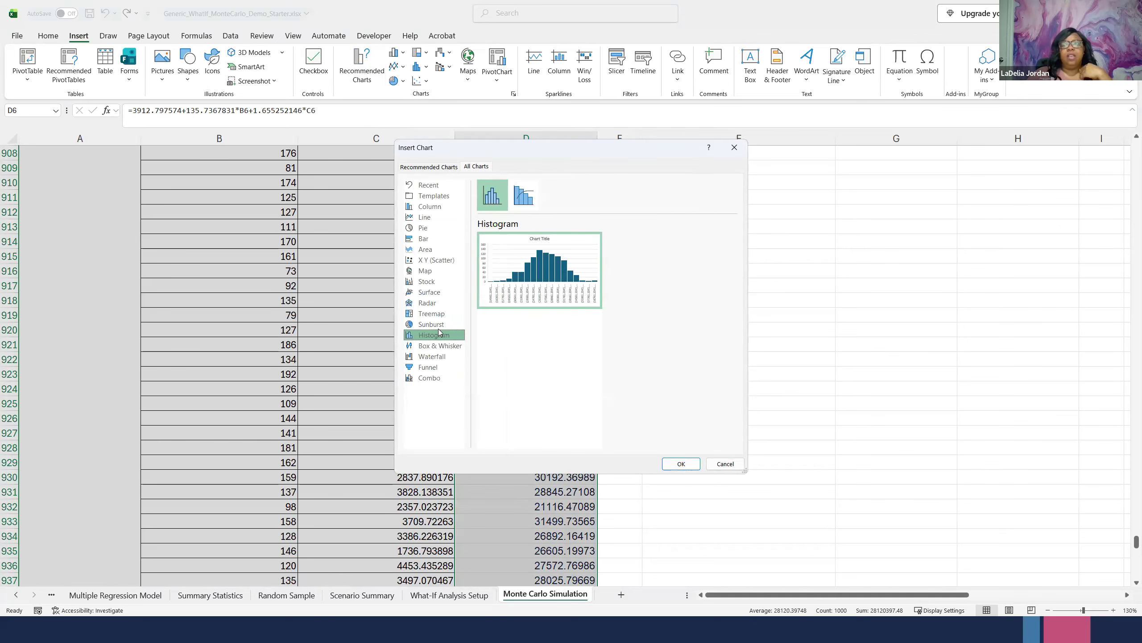
click(680, 465)
- Move the histogram off the data columns to the empty area over columns F to H, beside rows 890 to 904
drag(618, 274, 847, 221)
scroll(768, 245, up, 6)
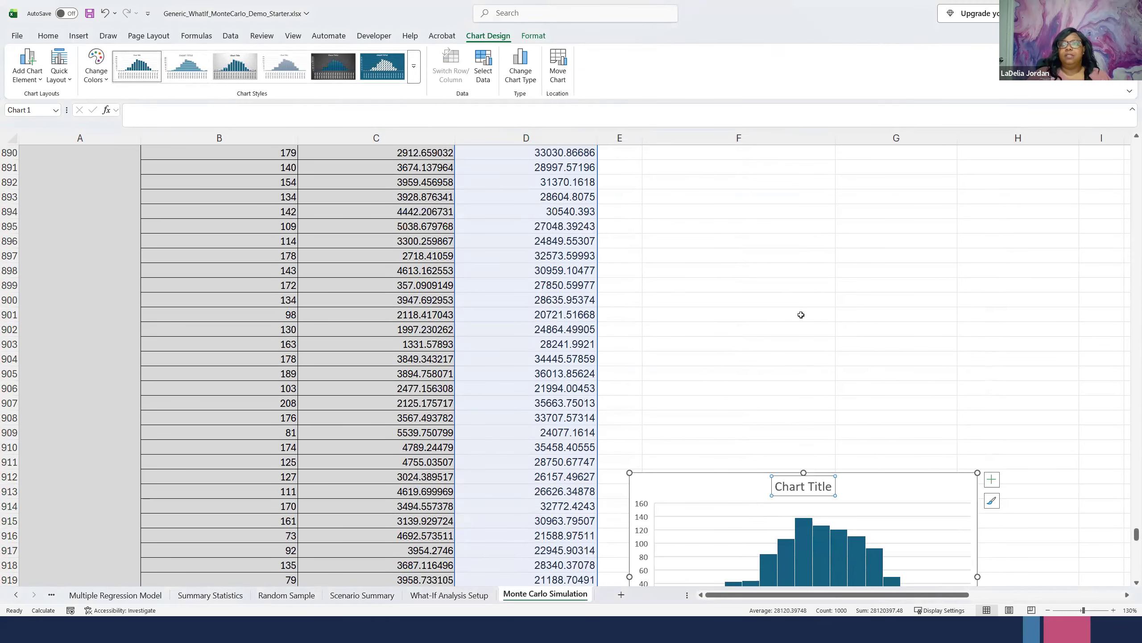
drag(722, 477, 731, 149)
scroll(607, 438, up, 1)
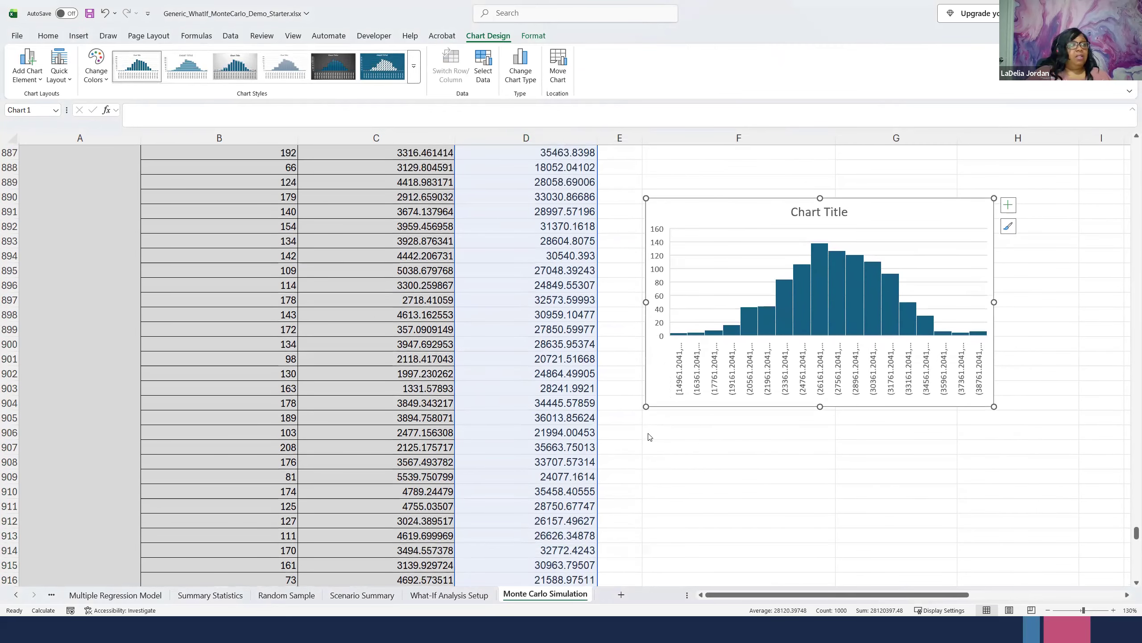
- Change the histogram's title to "Simulated Monthly Service Revenue"
click(803, 217)
double_click(817, 215)
triple_click(812, 215)
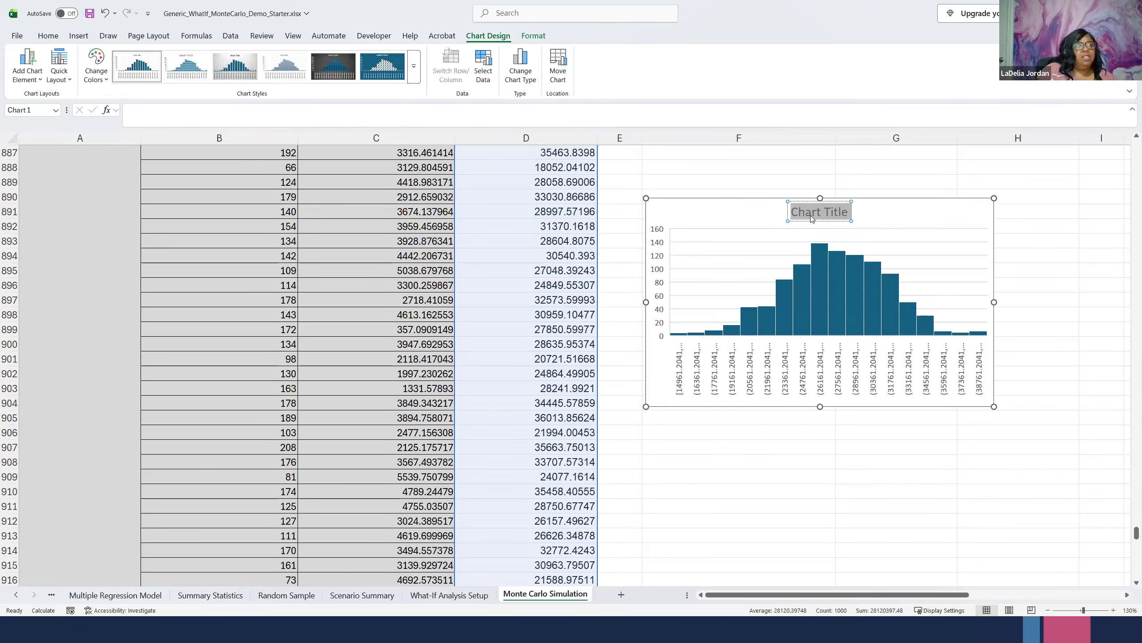
text(Simulated Monthly Ser)
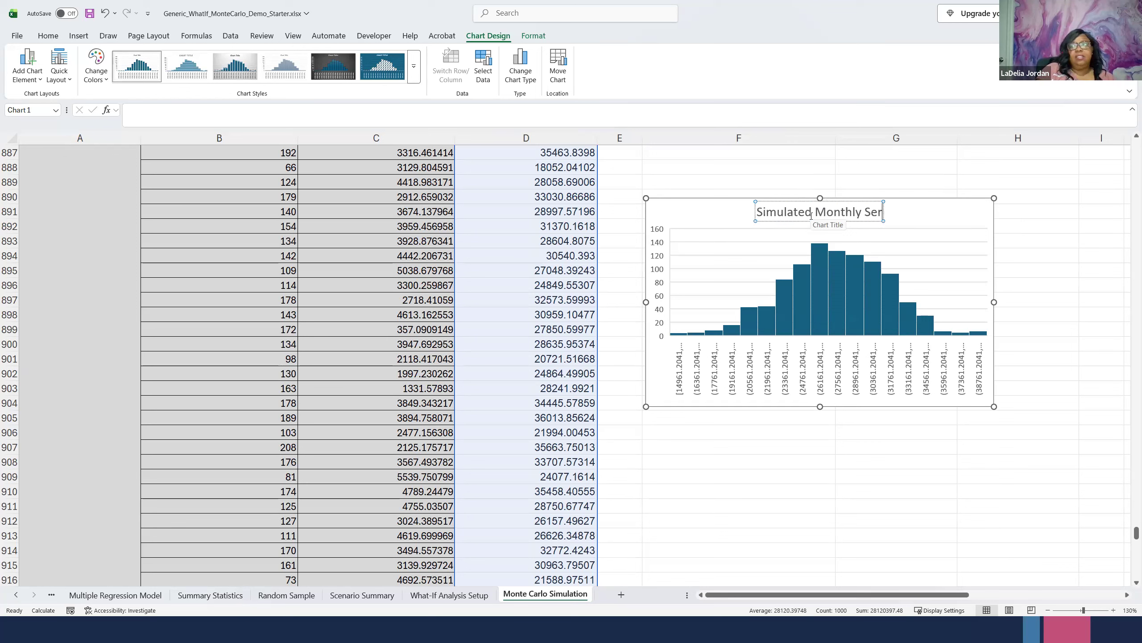
text(vice Revenue)
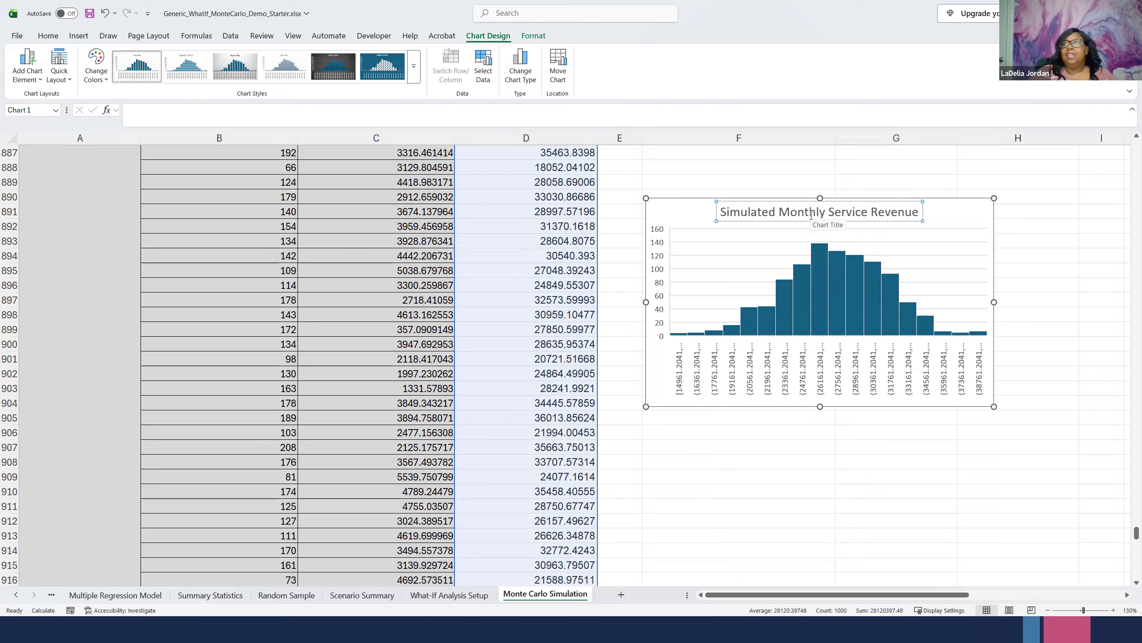
key(Escape)
- Add axis titles to both axes of the "Simulated Monthly Service Revenue" histogram
click(951, 289)
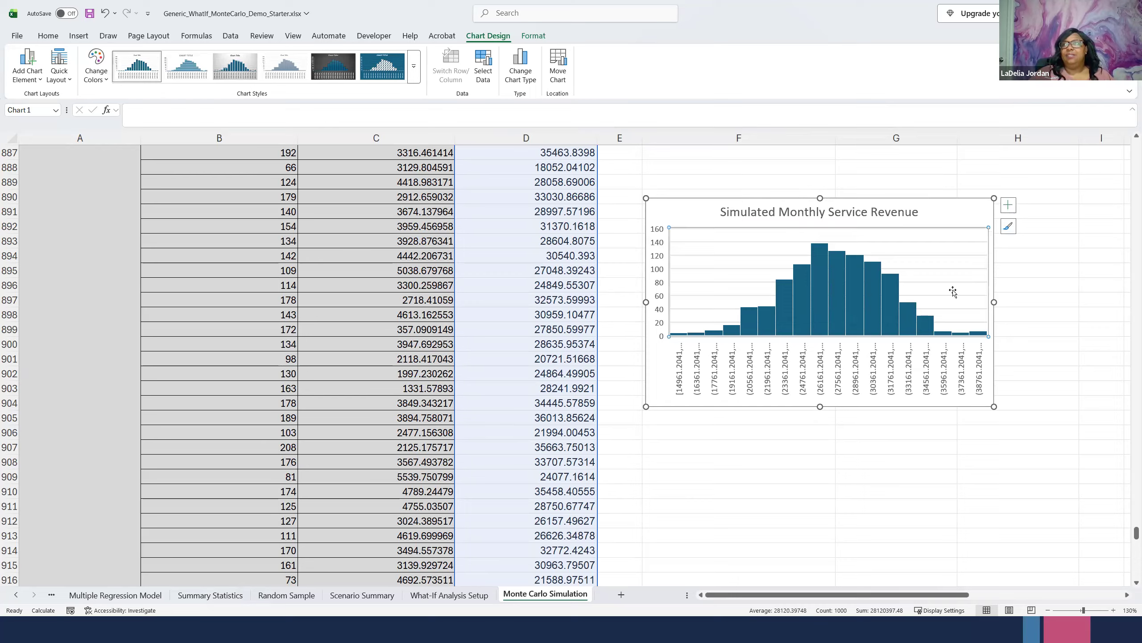
click(1009, 206)
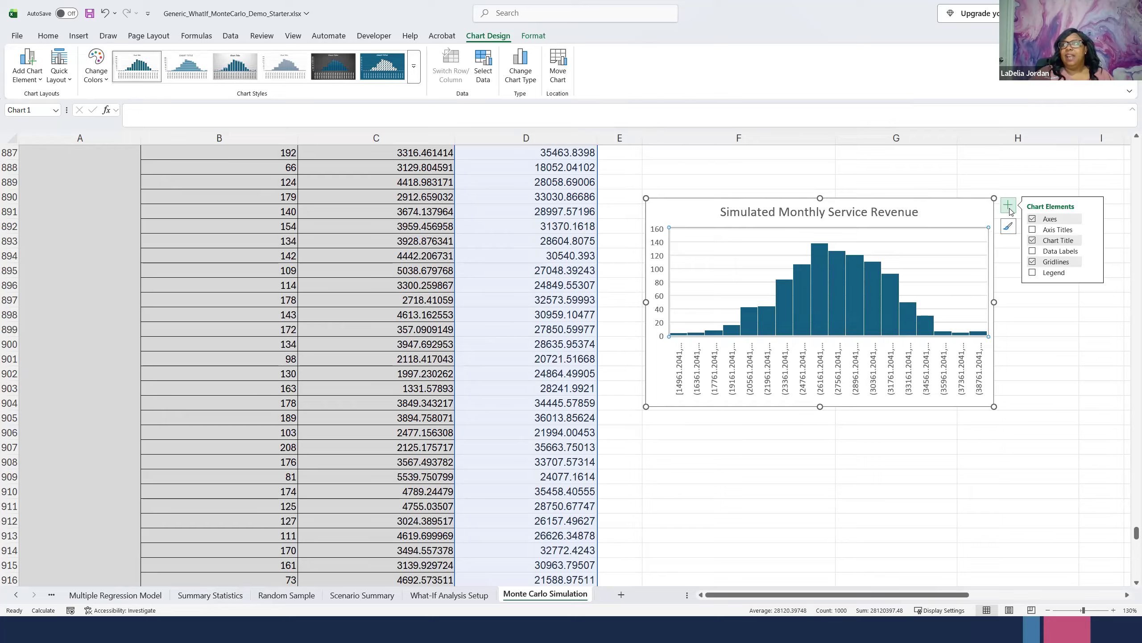
click(1033, 230)
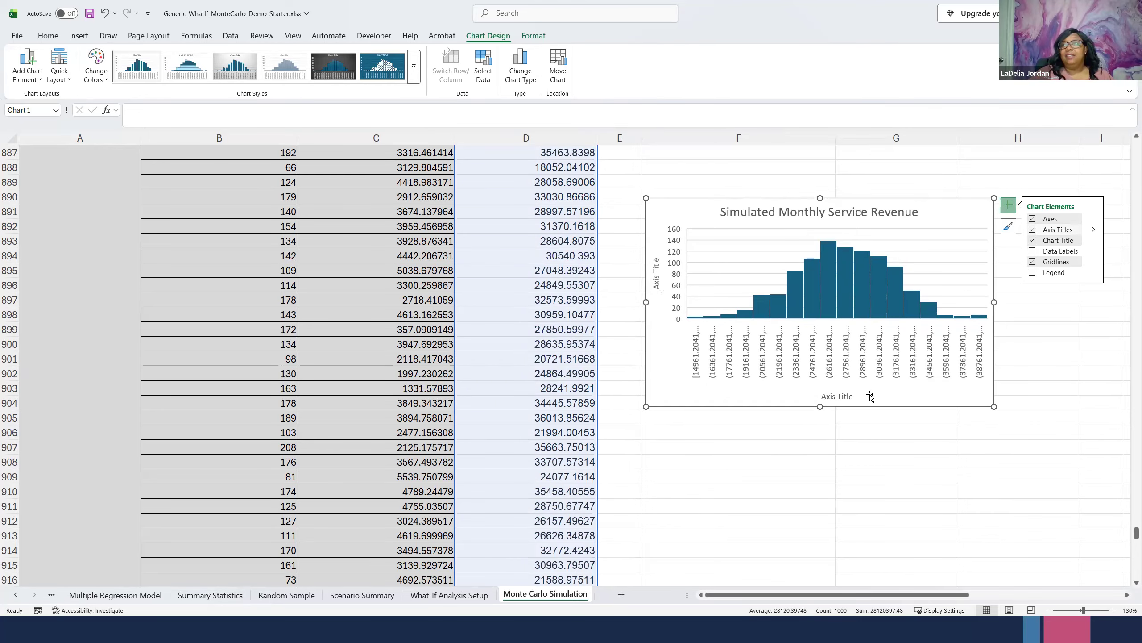
- Change the histogram's horizontal axis title to "Monthly Revenue"
click(840, 396)
double_click(840, 397)
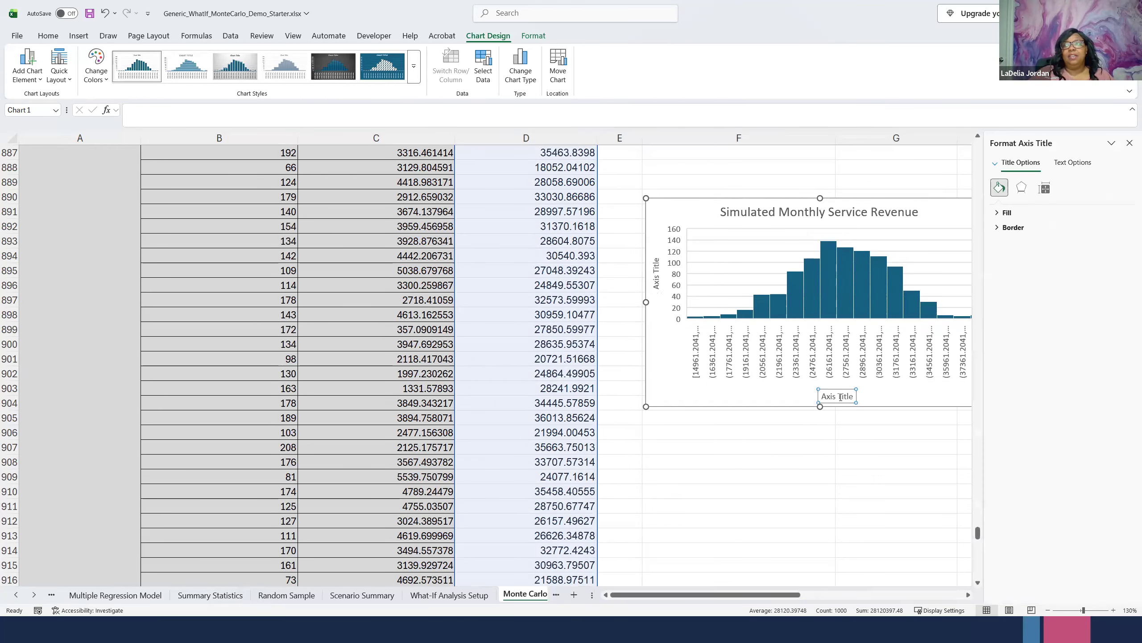
double_click(836, 397)
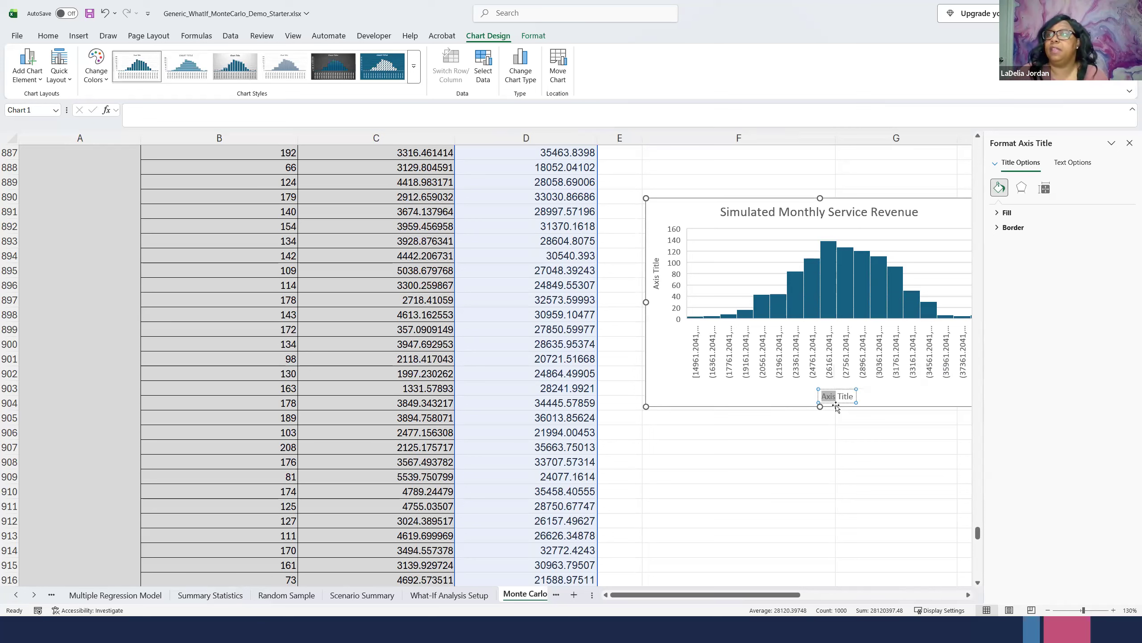
triple_click(845, 397)
double_click(845, 397)
double_click(827, 392)
triple_click(828, 393)
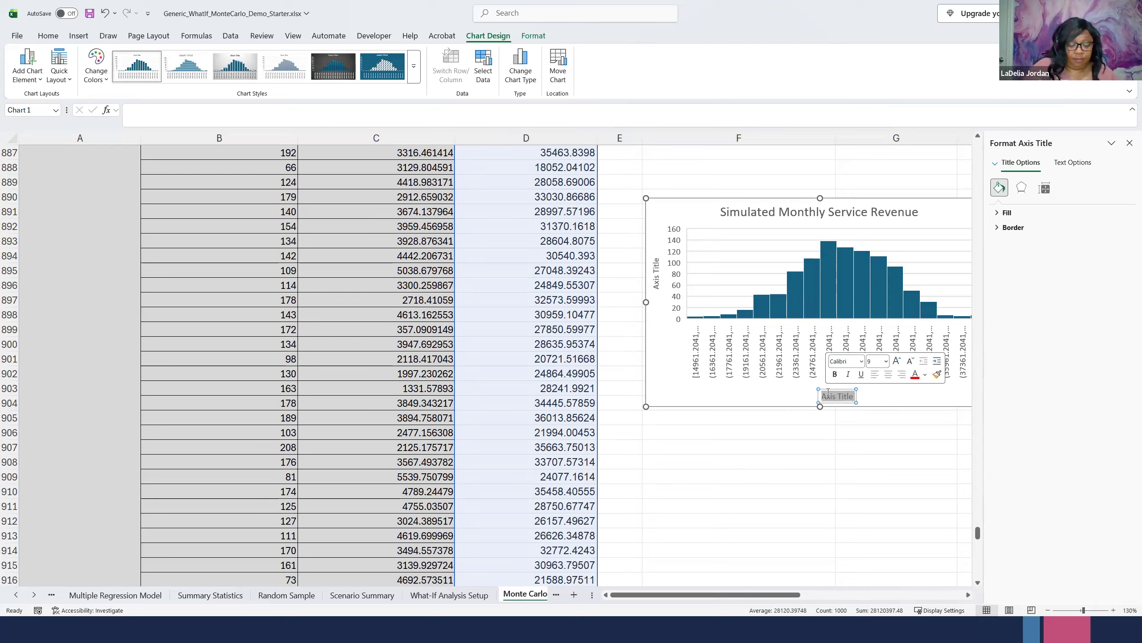
text(Monthly)
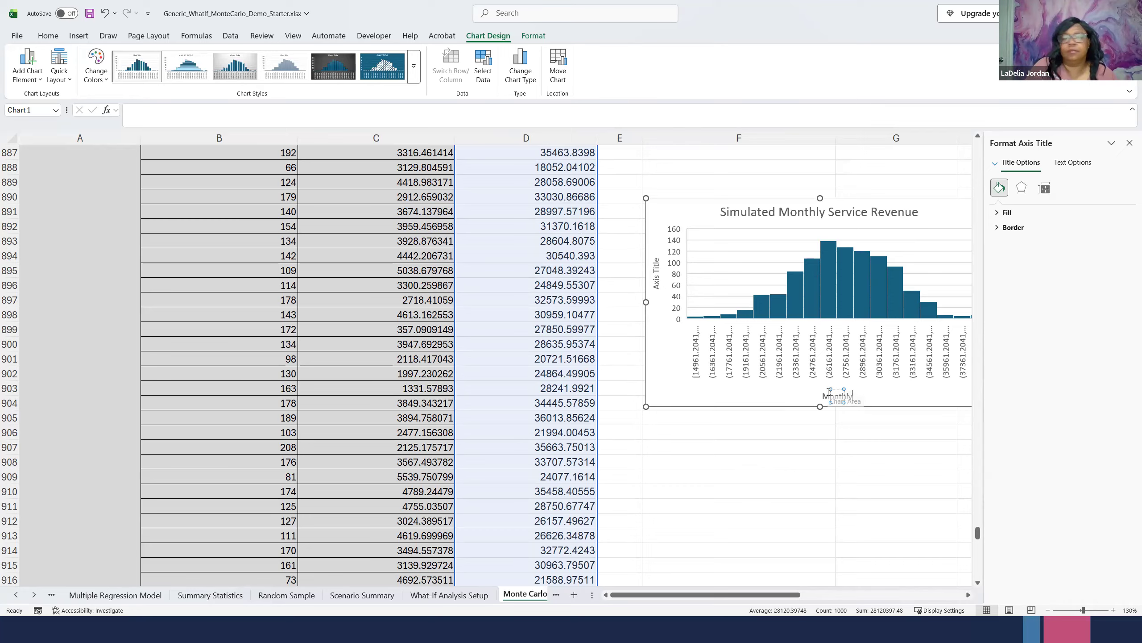
text( Revenue)
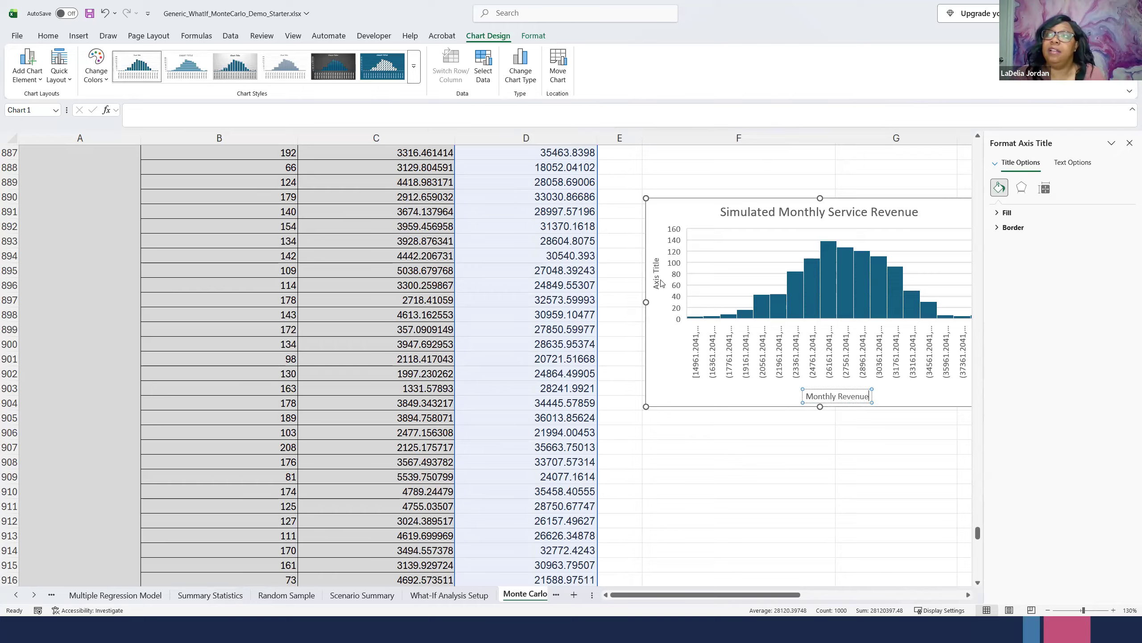
- Change the histogram's vertical axis title to "Frenquecy" and close the axis title formatting options
click(660, 285)
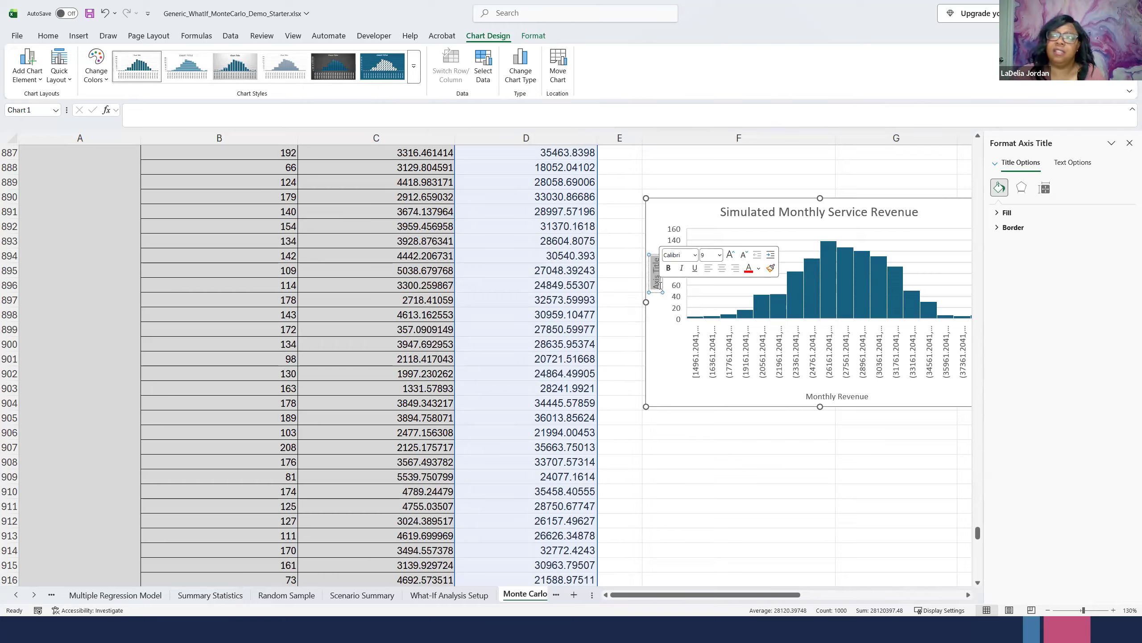
double_click(660, 285)
triple_click(660, 286)
text(Frequen)
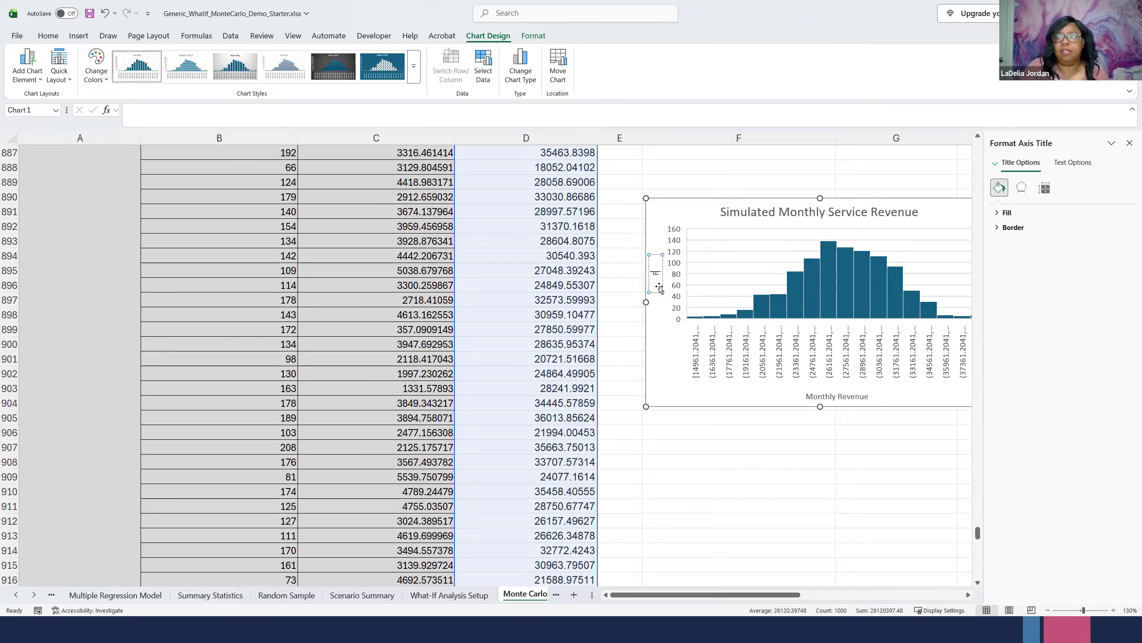
text(y)
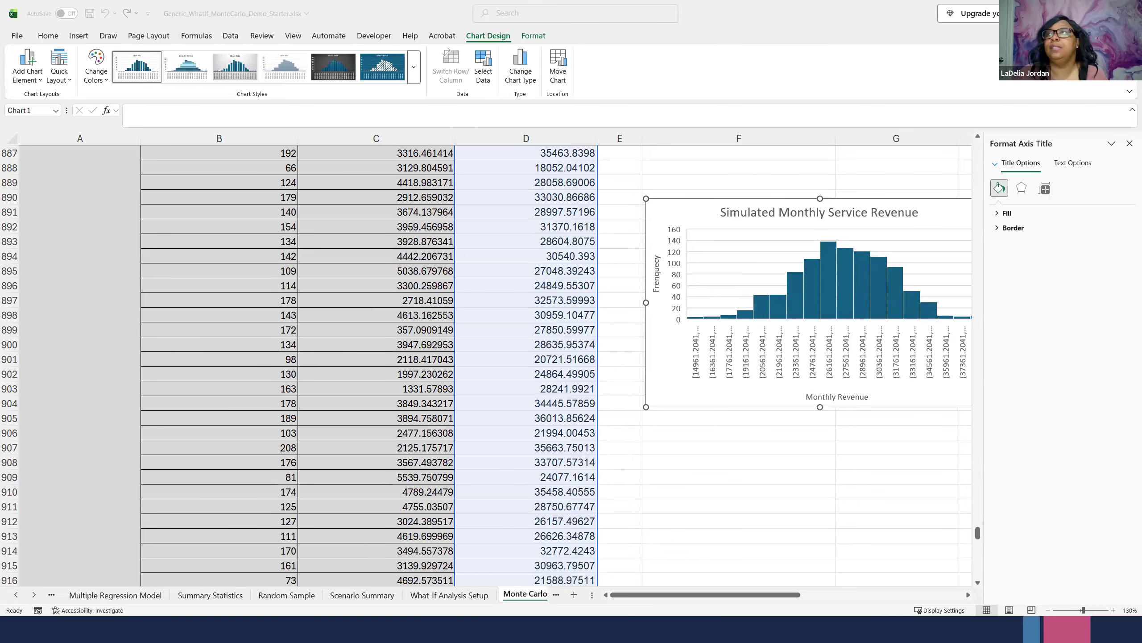
click(1130, 148)
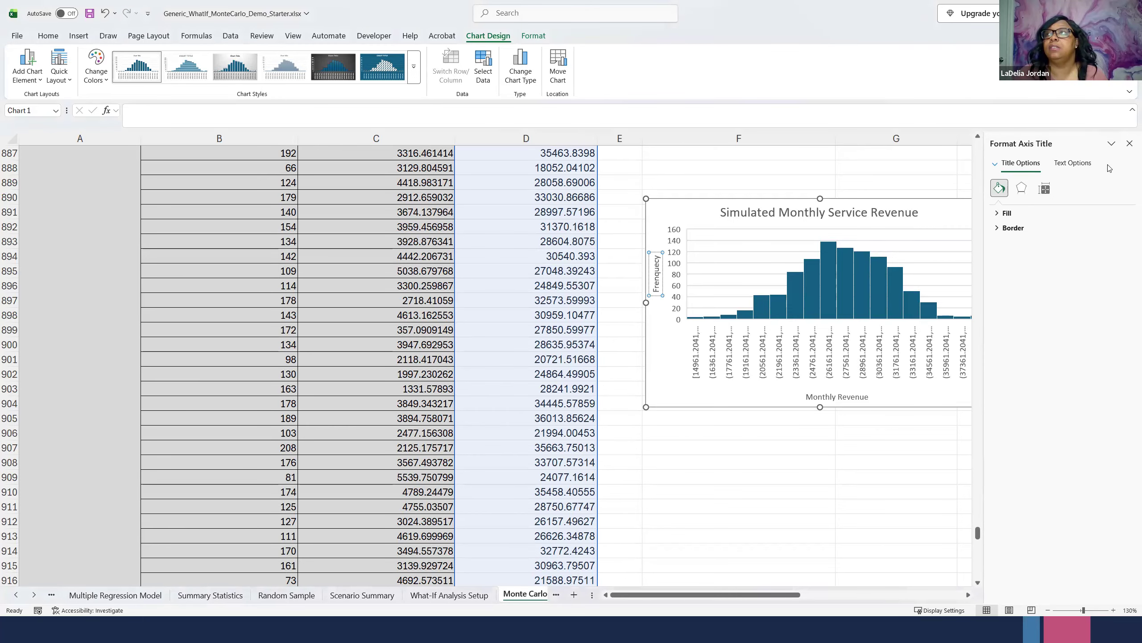
click(1130, 143)
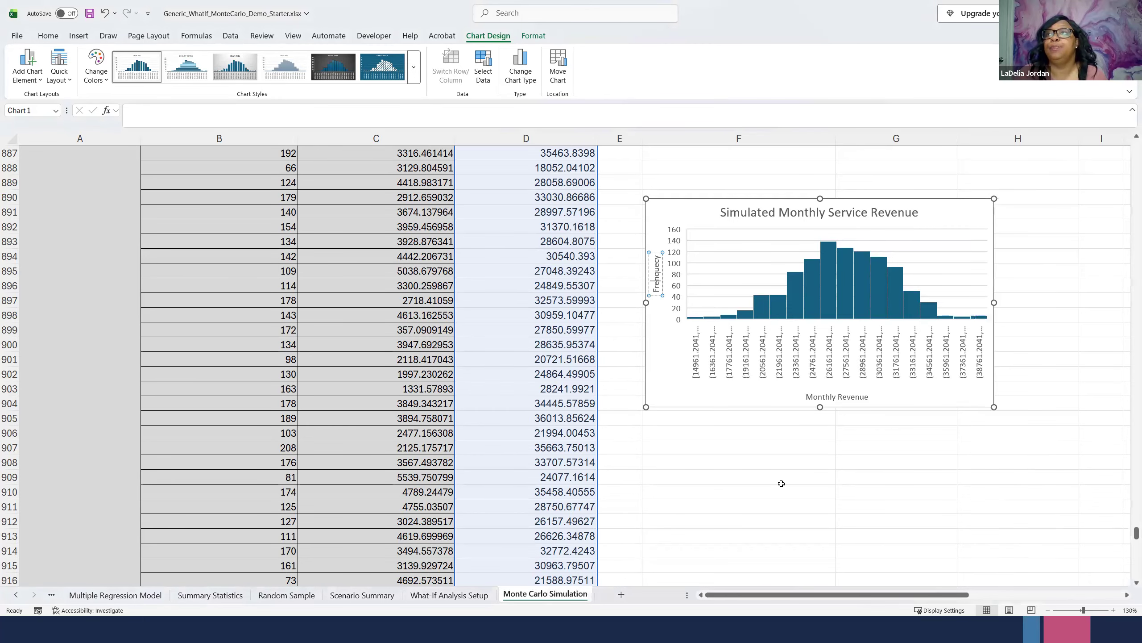
- Enlarge the sheet view to 160% and examine the shape and peak of the revenue histogram
click(1114, 610)
click(1114, 610)
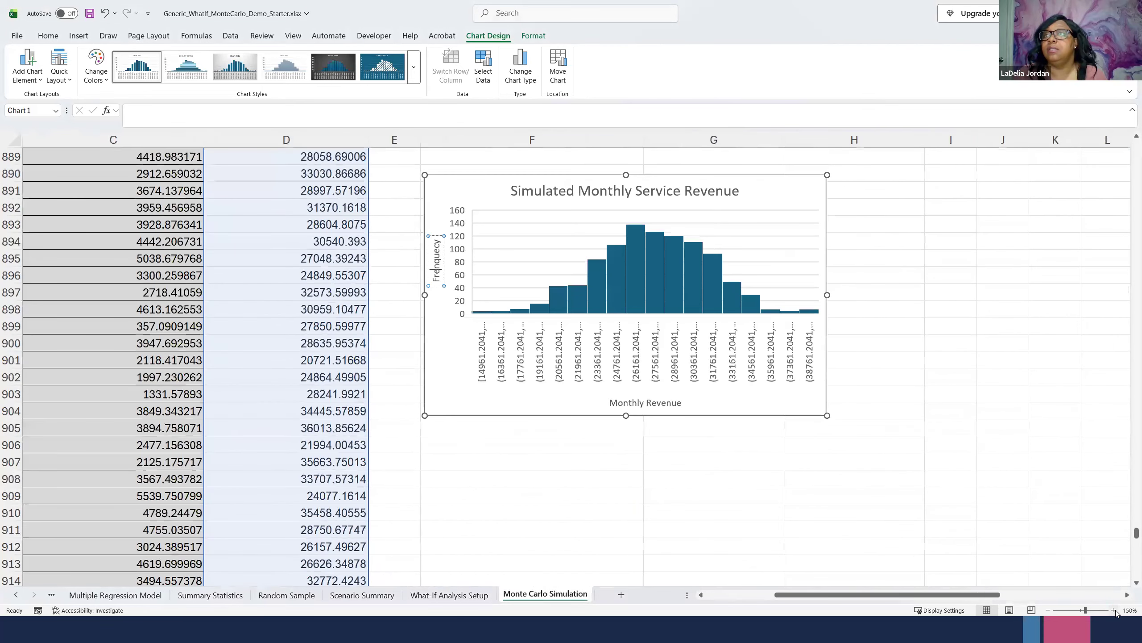
click(1114, 610)
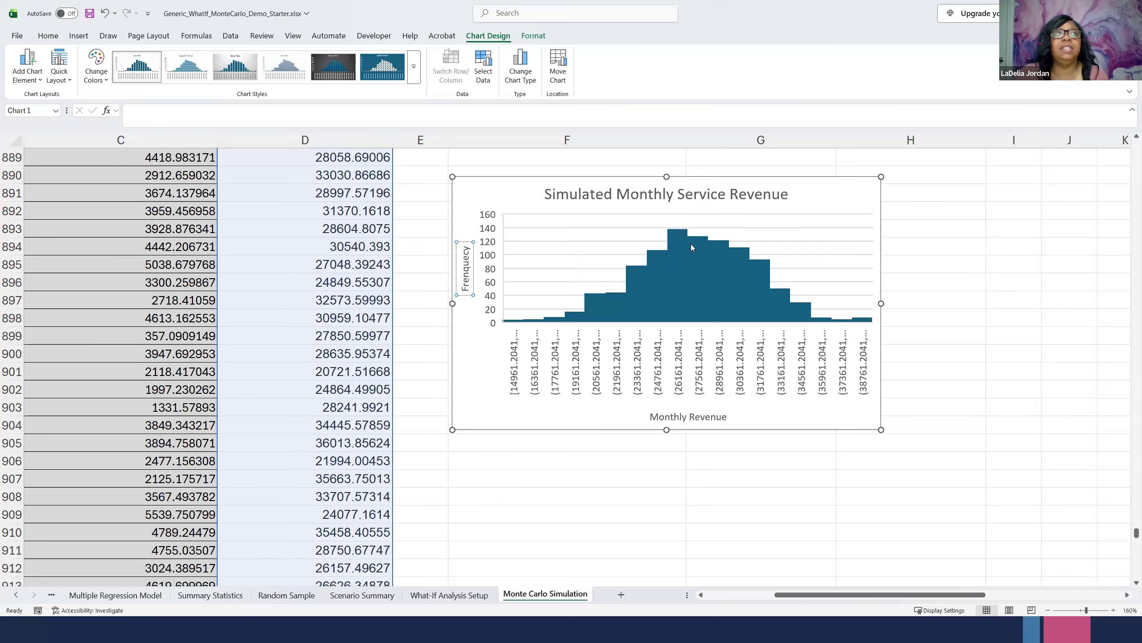
mouse_move(692, 246)
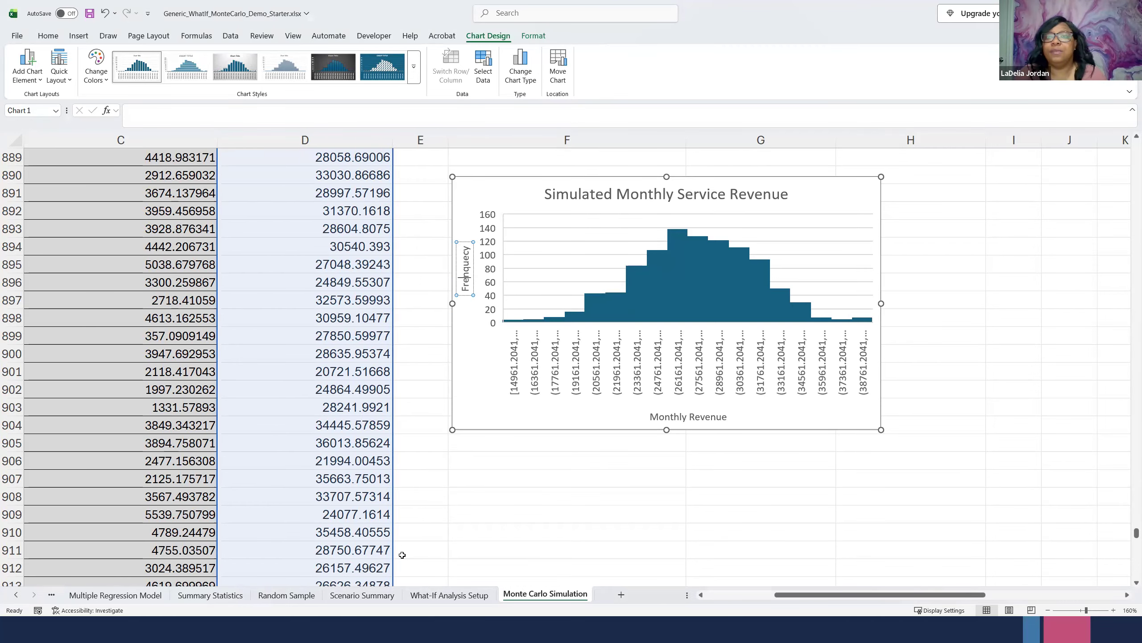
- Compare the results on the Scenario Summary sheet with the histogram on the Monte Carlo Simulation sheet
click(357, 596)
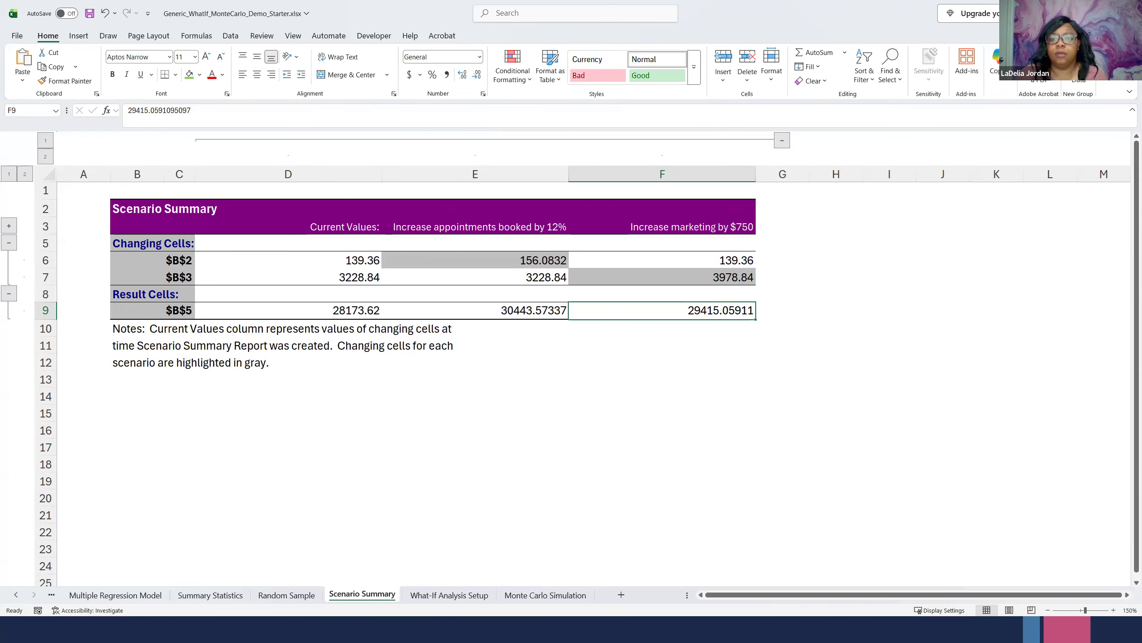
key(alt+Tab)
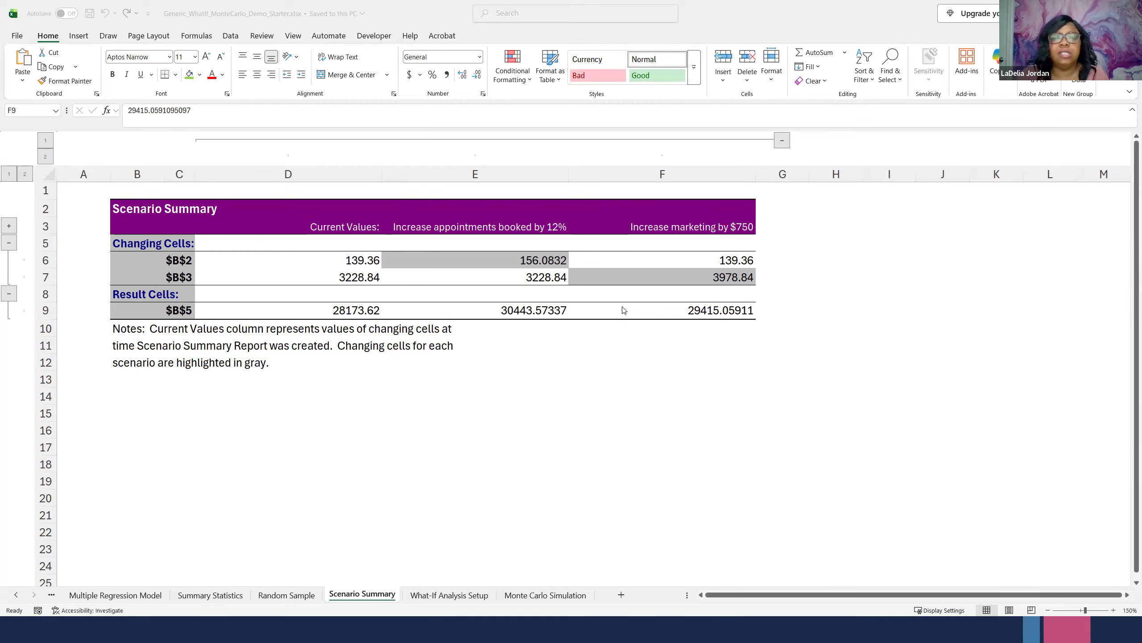
click(535, 594)
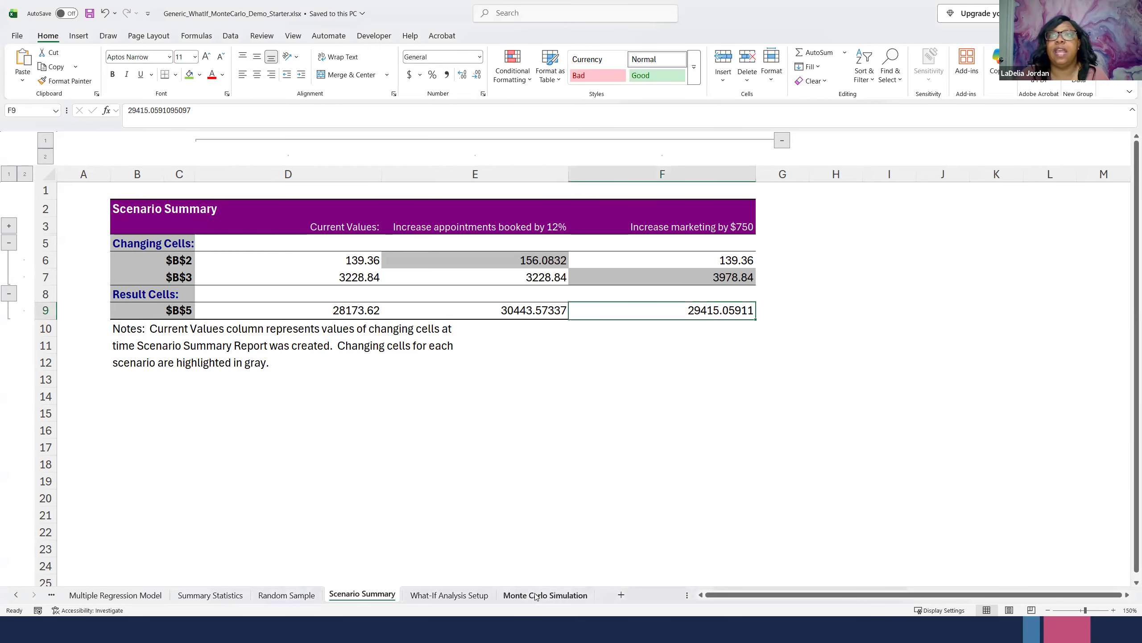
click(535, 595)
click(565, 505)
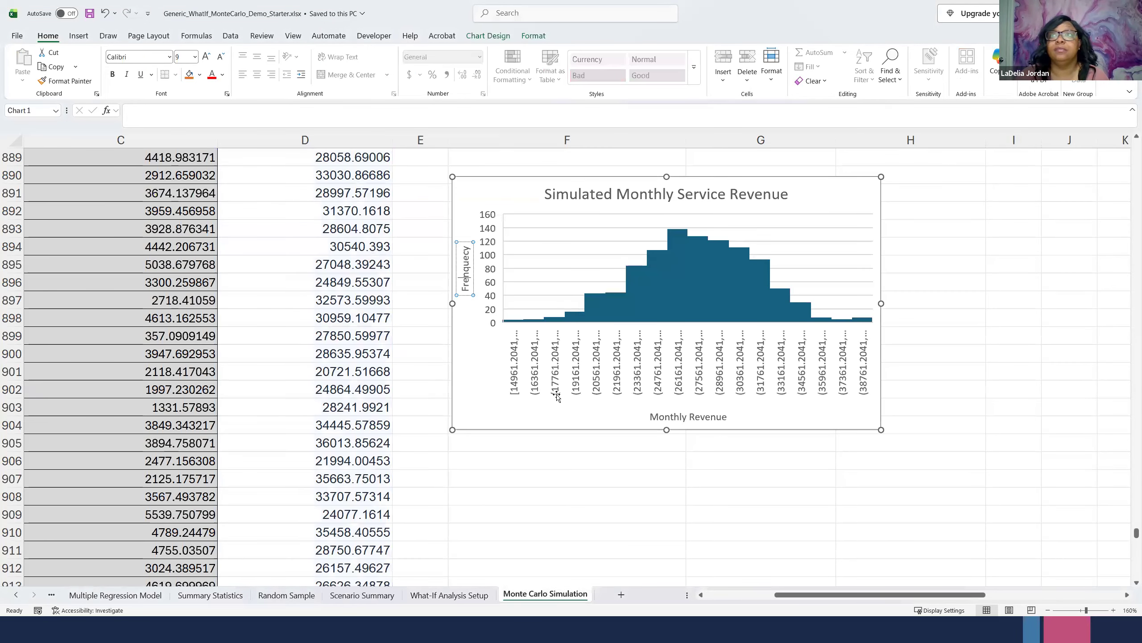
scroll(557, 394, up, 7)
scroll(556, 394, up, 20)
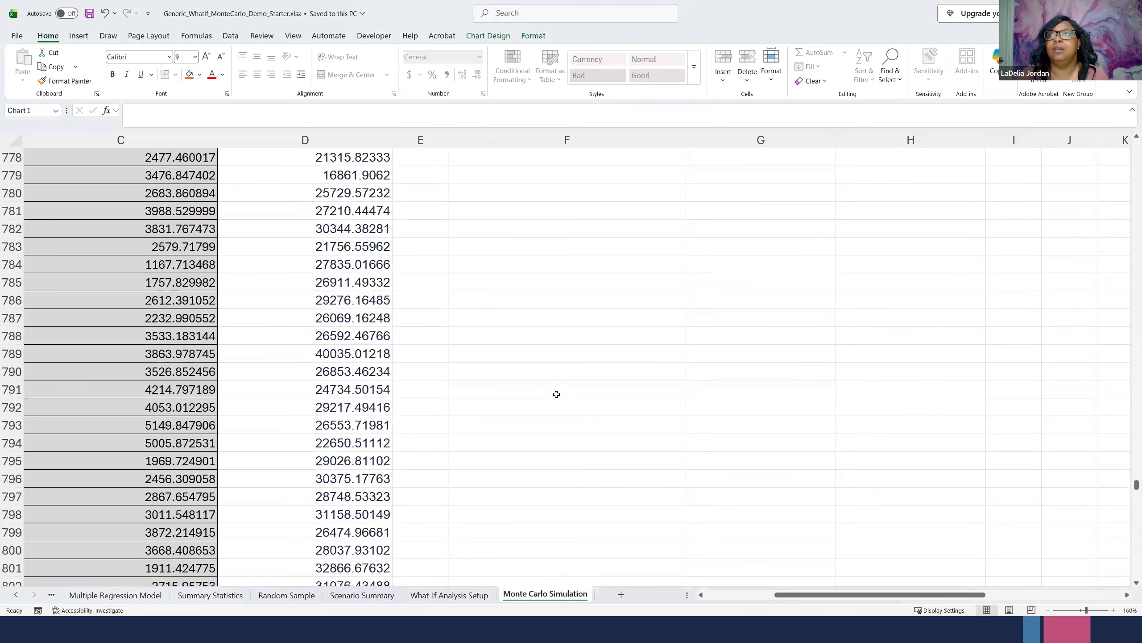
scroll(556, 394, down, 20)
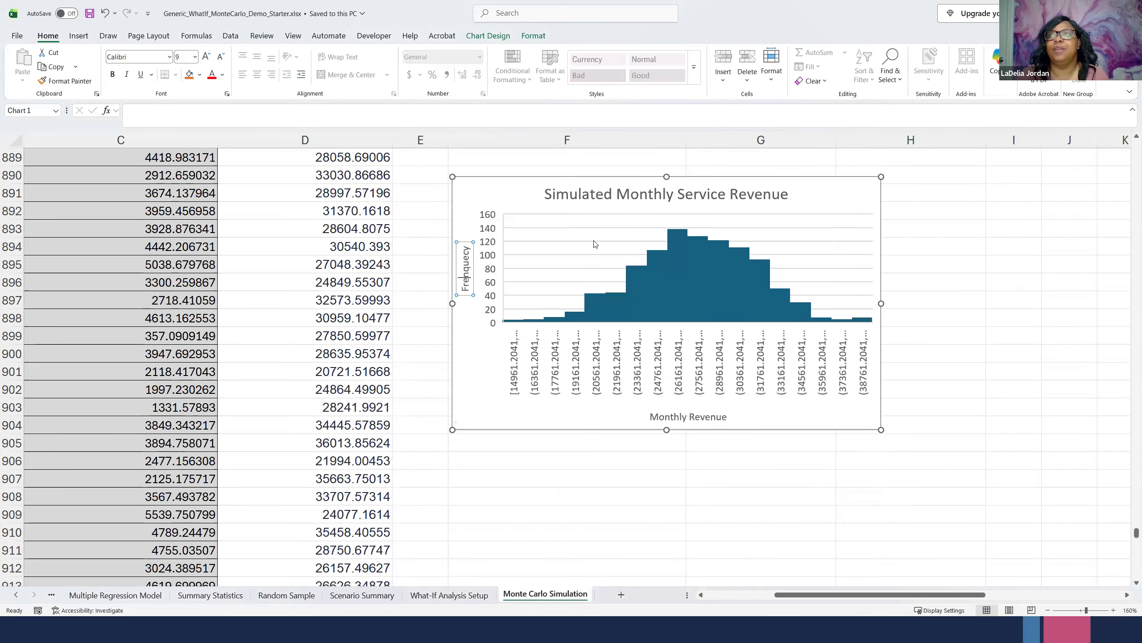
- Shift the histogram slightly right and down within columns F to H, beside about rows 891 to 905
click(590, 179)
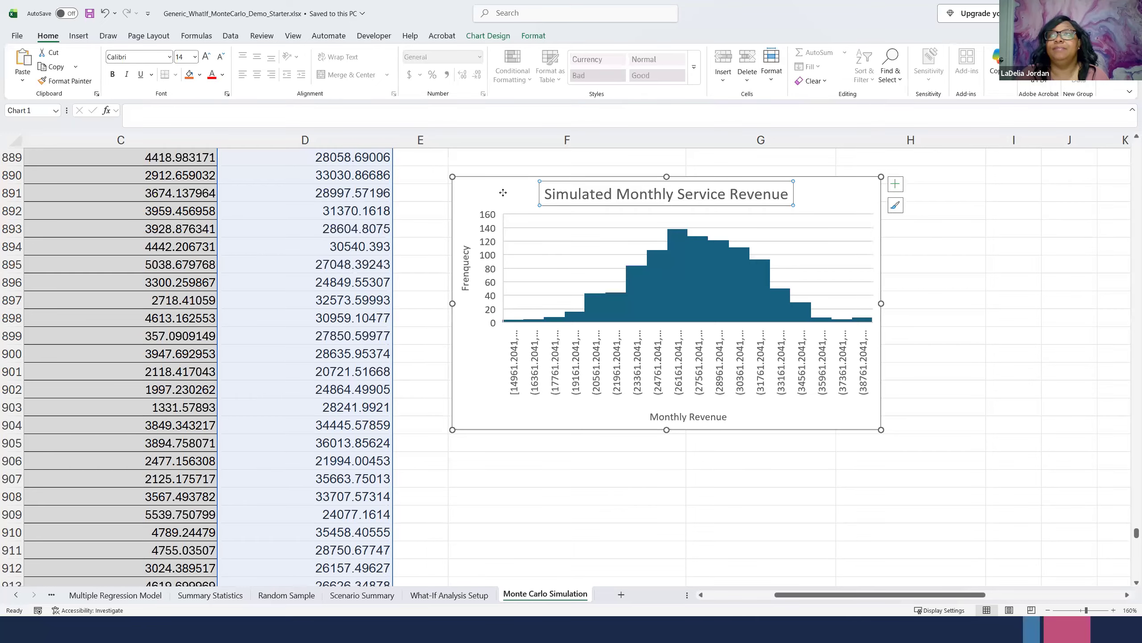
drag(494, 196, 529, 225)
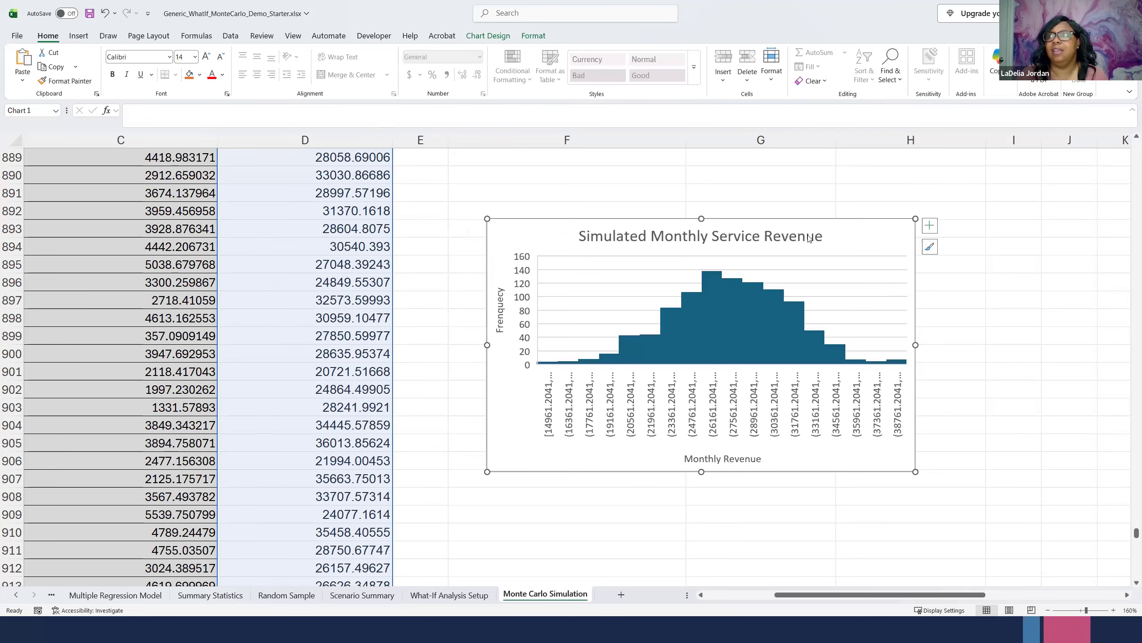
drag(868, 224, 704, 100)
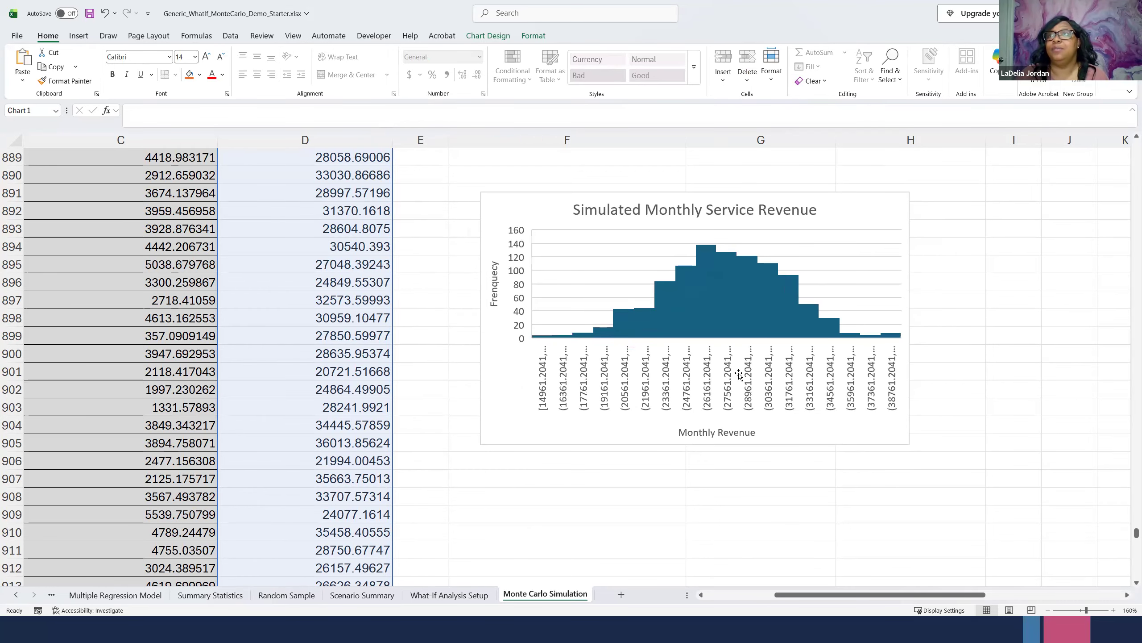
- Review the Average, Sample Standard Deviation, Min and Max values in the Monte Carlo Summary Statistics table
scroll(730, 389, up, 2)
scroll(730, 388, up, 20)
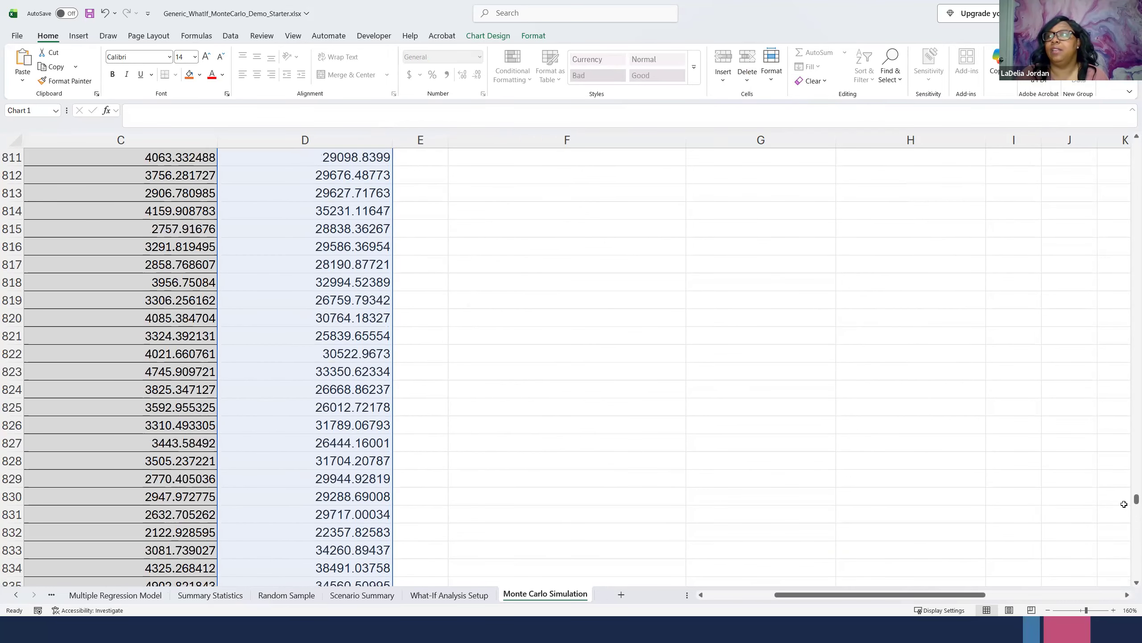
drag(1135, 498, 1137, 145)
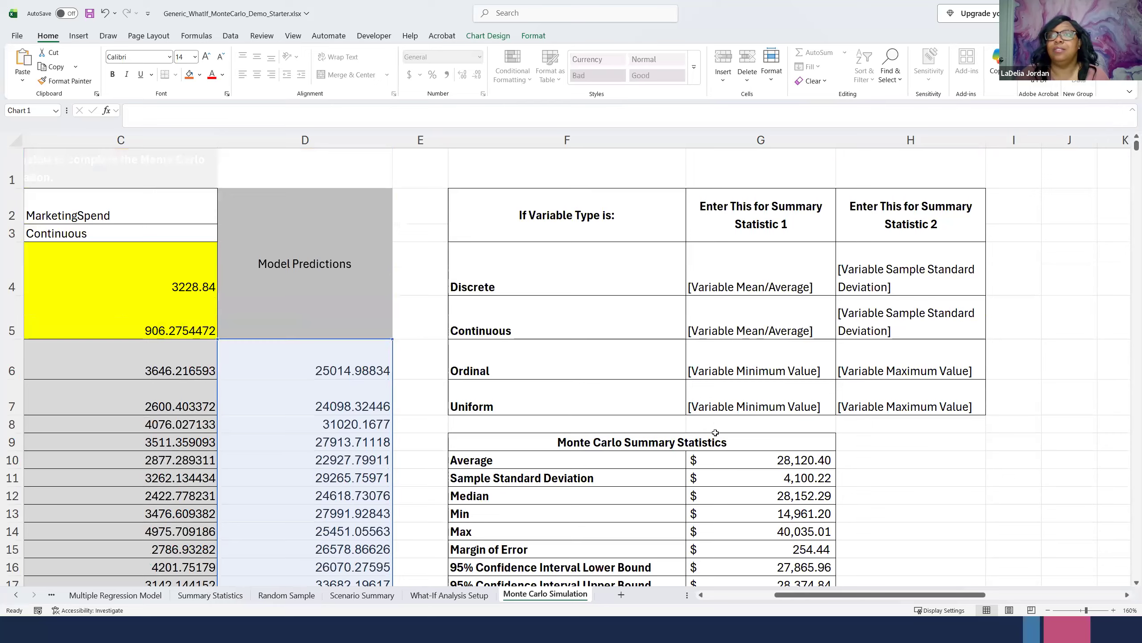
scroll(711, 436, down, 1)
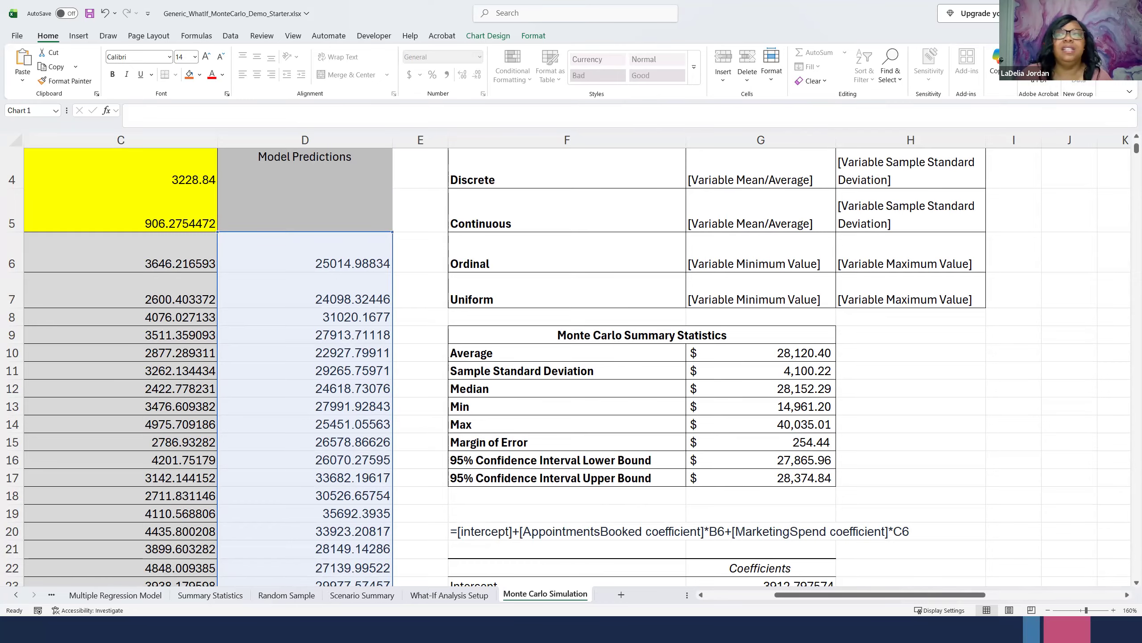
click(805, 353)
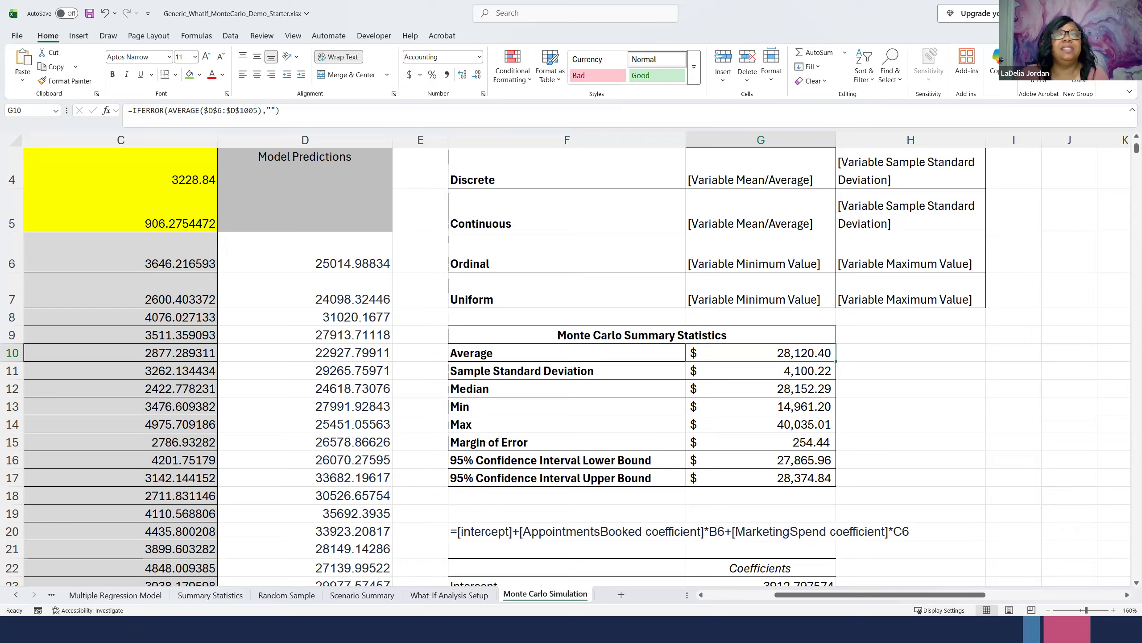
click(780, 370)
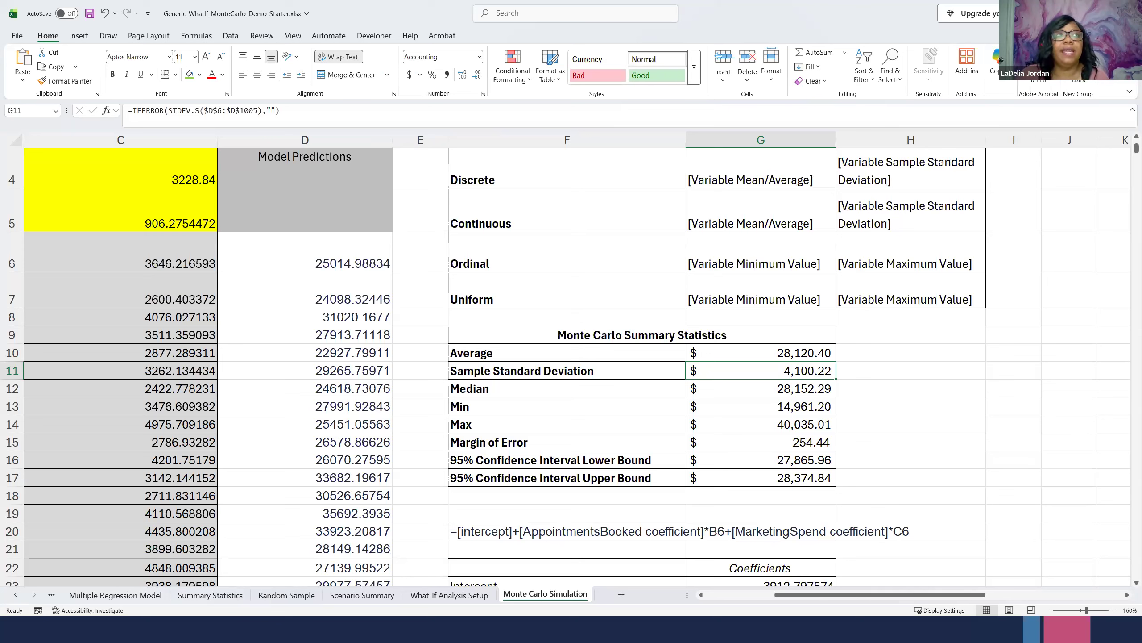
click(776, 406)
click(777, 424)
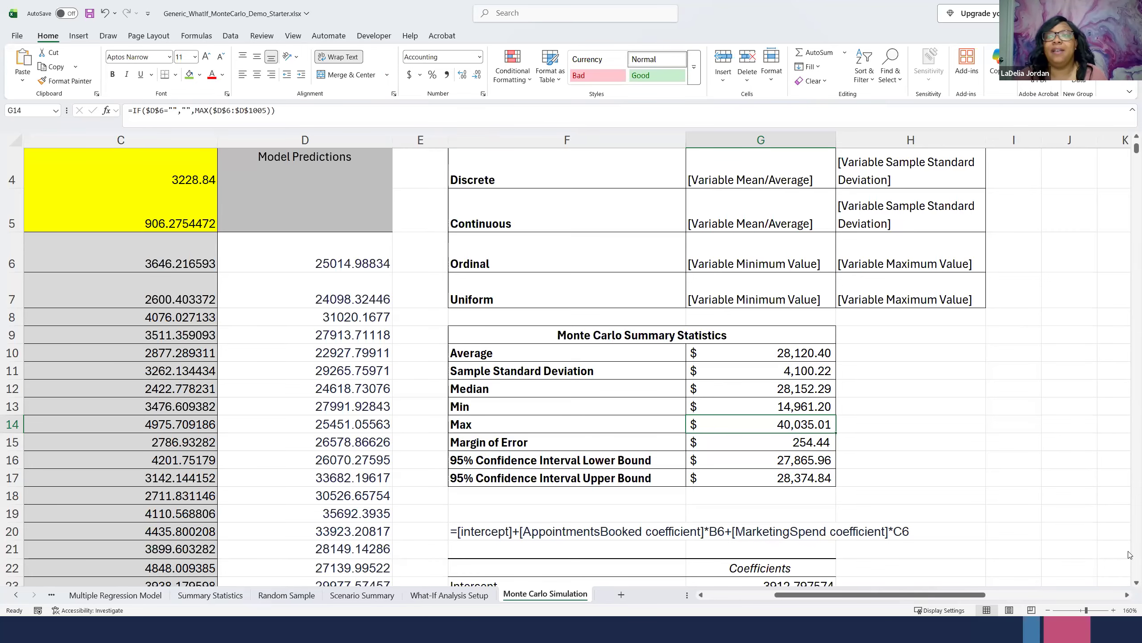
- Review the starting values, proposed changes and coefficients on the What-If Analysis Setup sheet and return to the Scenario Summary sheet
click(468, 596)
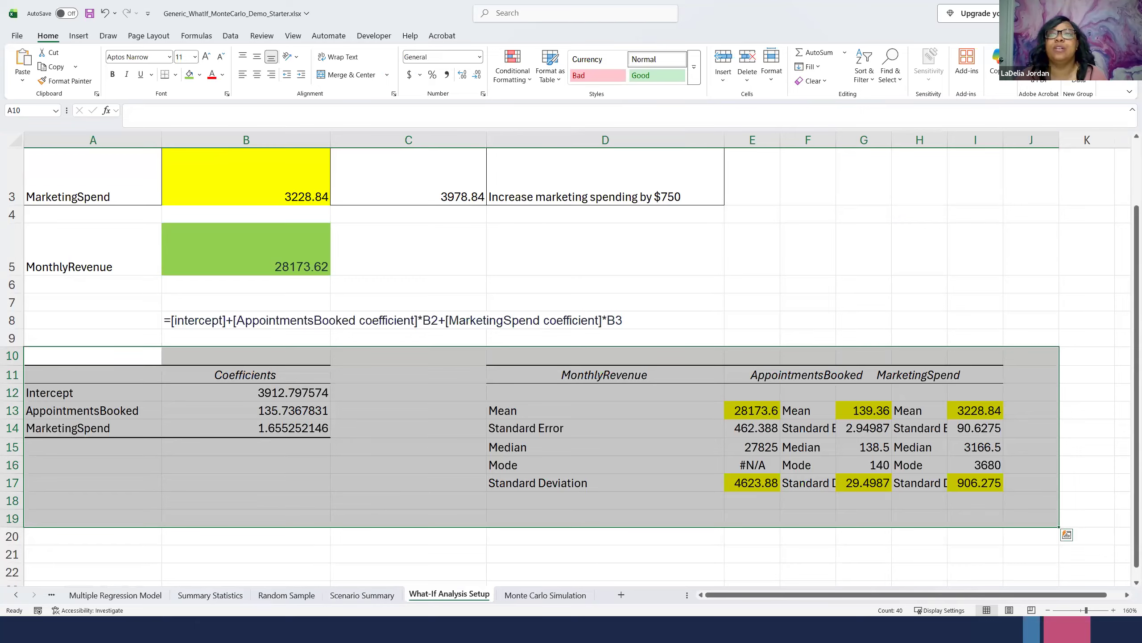
scroll(200, 372, up, 1)
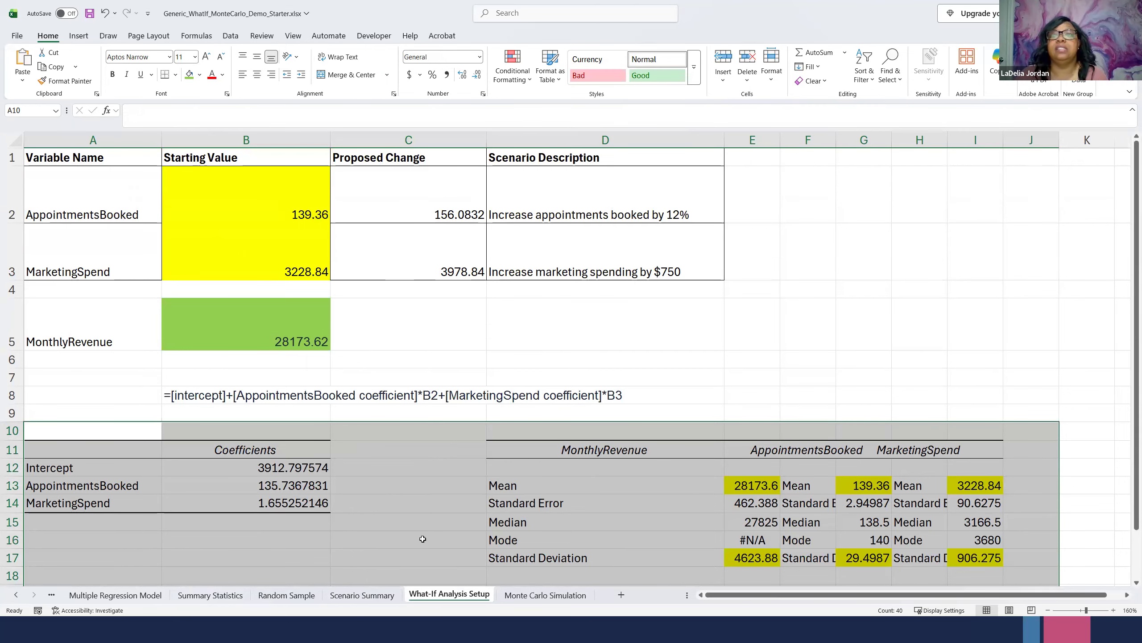
scroll(411, 469, down, 2)
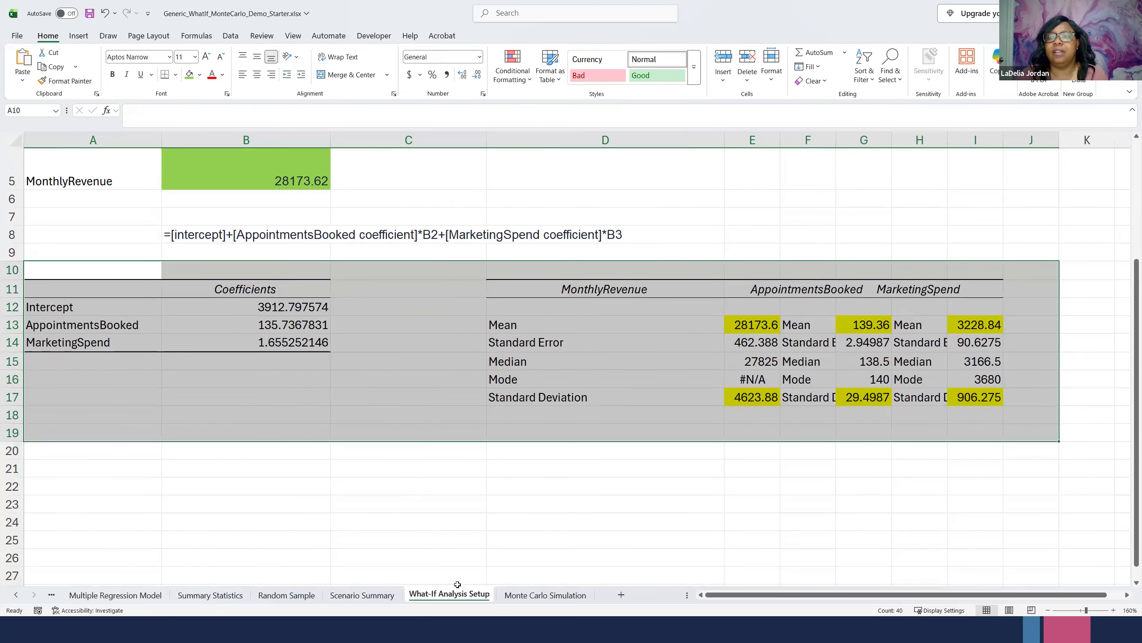
click(365, 603)
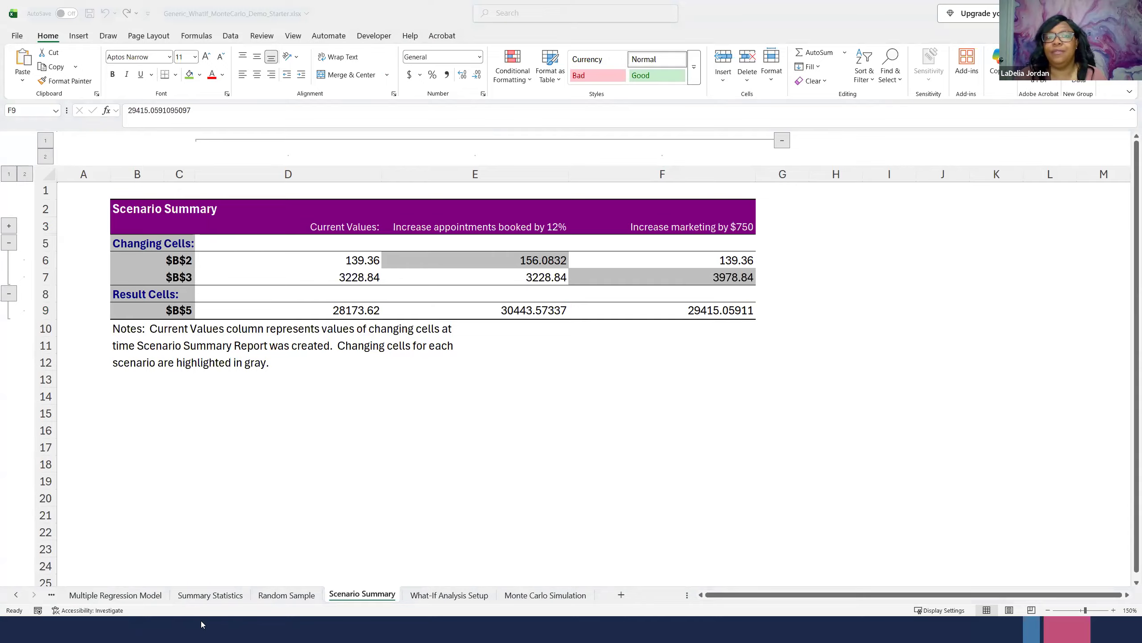
- Reorder the worksheets so Random Sample sits between Service Data and Multiple Regression Model
click(100, 599)
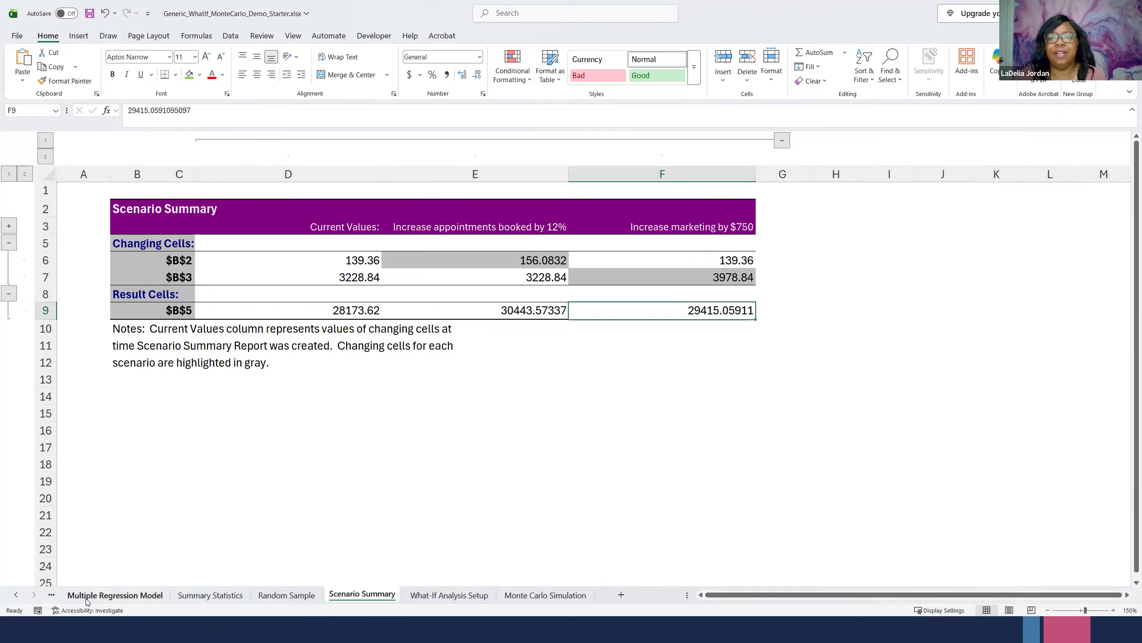
click(88, 599)
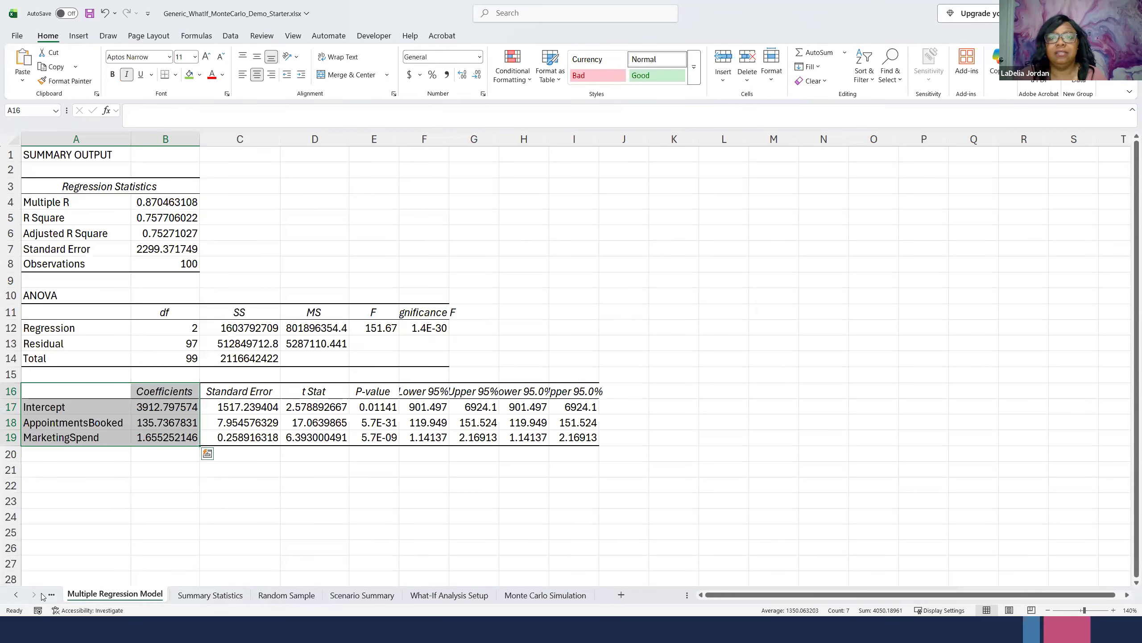
click(16, 594)
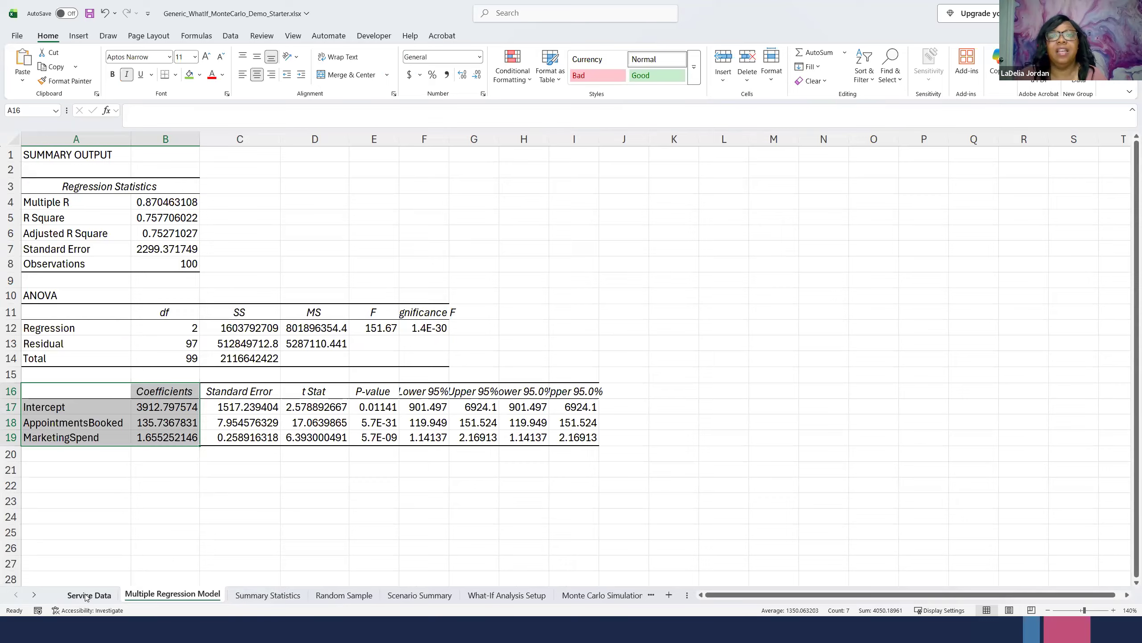
click(89, 594)
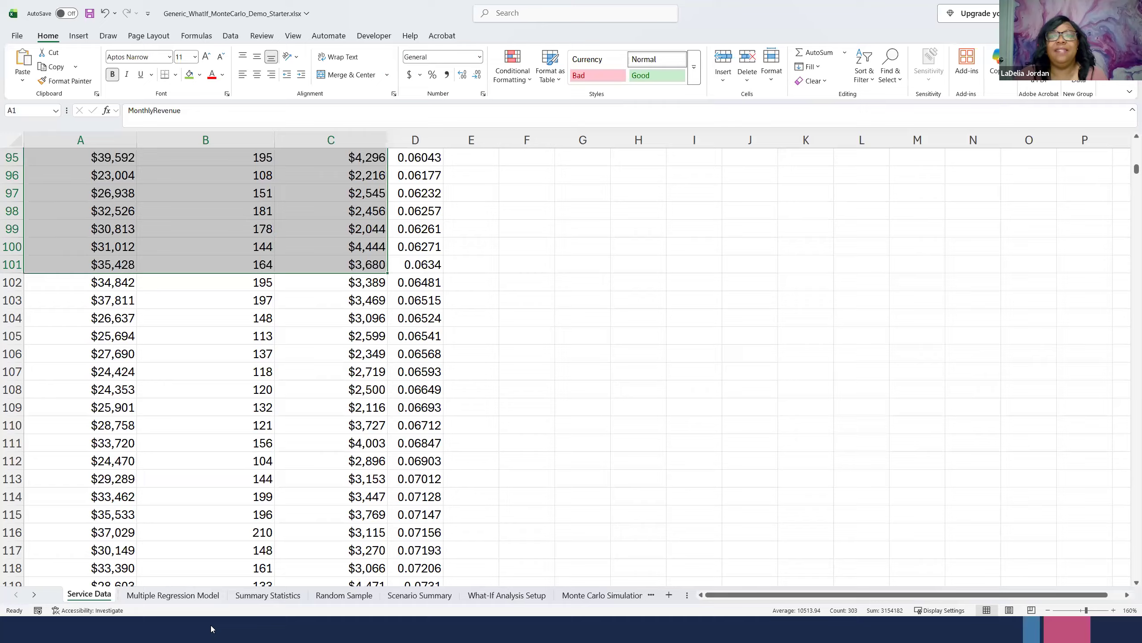
click(344, 595)
drag(122, 602, 127, 602)
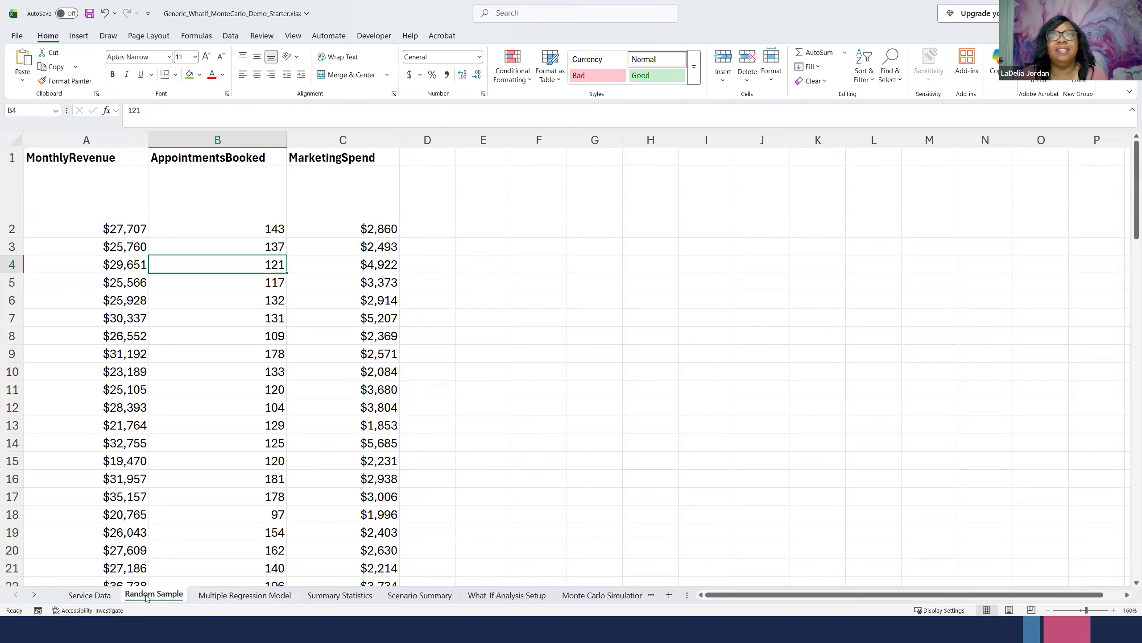
- Look through the sampled revenue, appointment and marketing records on the Random Sample sheet
scroll(268, 358, down, 17)
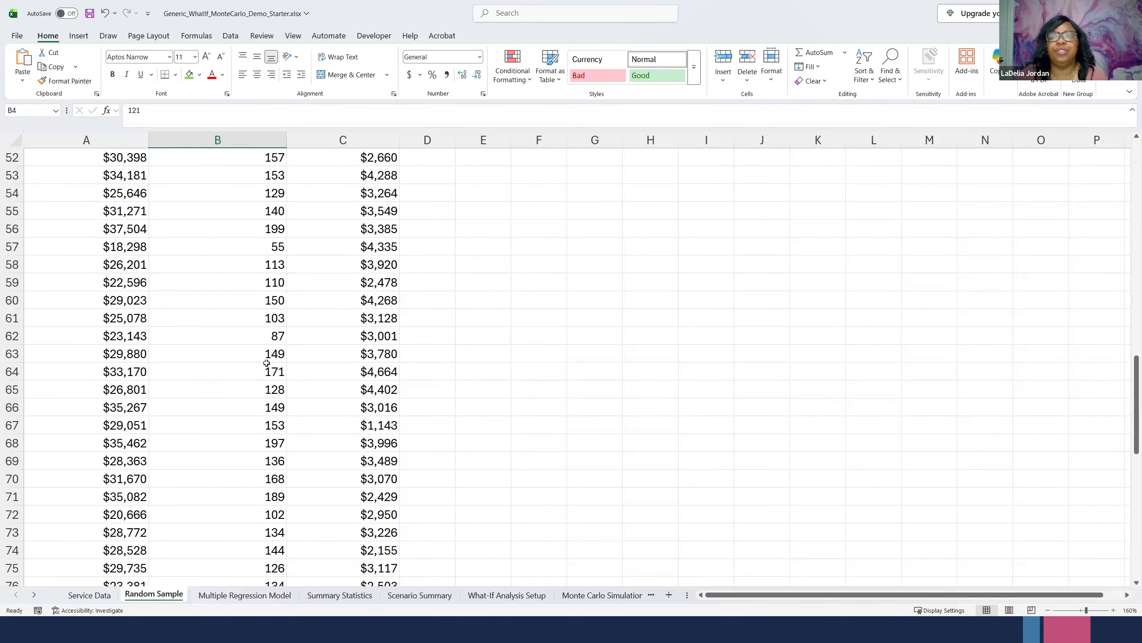
scroll(266, 363, down, 16)
scroll(263, 362, up, 15)
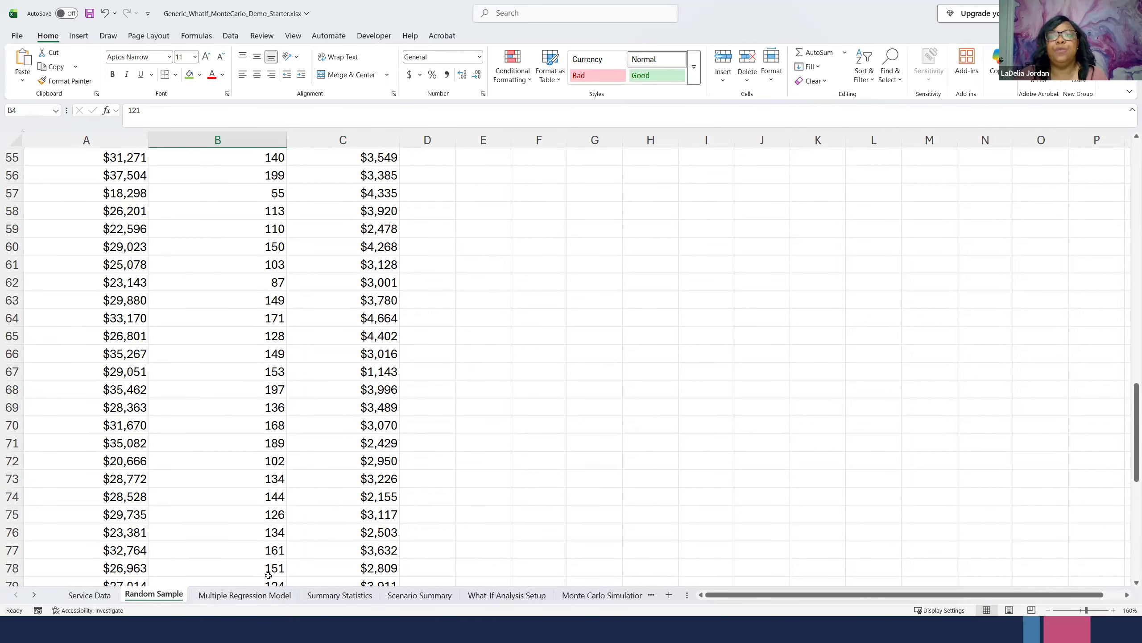
- Examine the Intercept, AppointmentsBooked and MarketingSpend coefficients on the Multiple Regression Model sheet
click(248, 596)
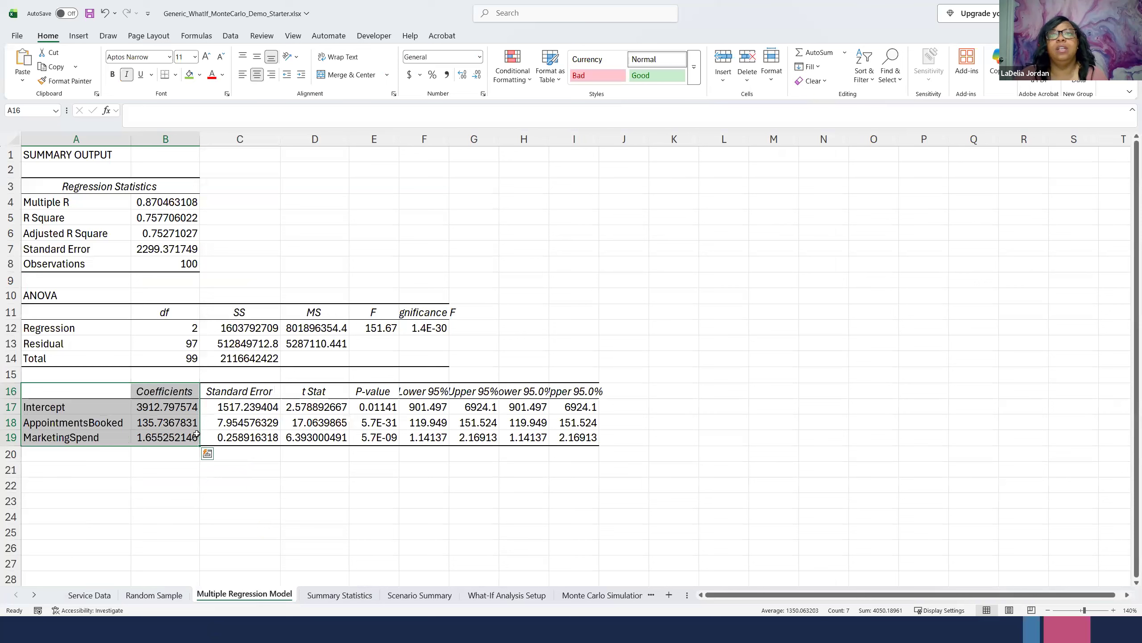
click(153, 407)
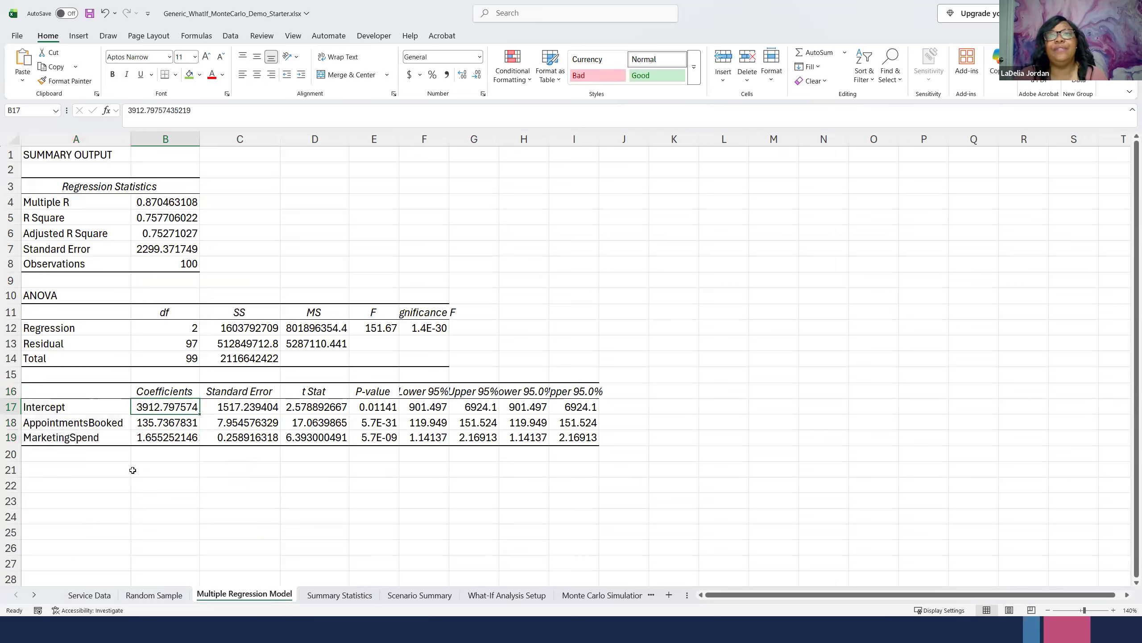
click(156, 421)
click(154, 435)
click(158, 422)
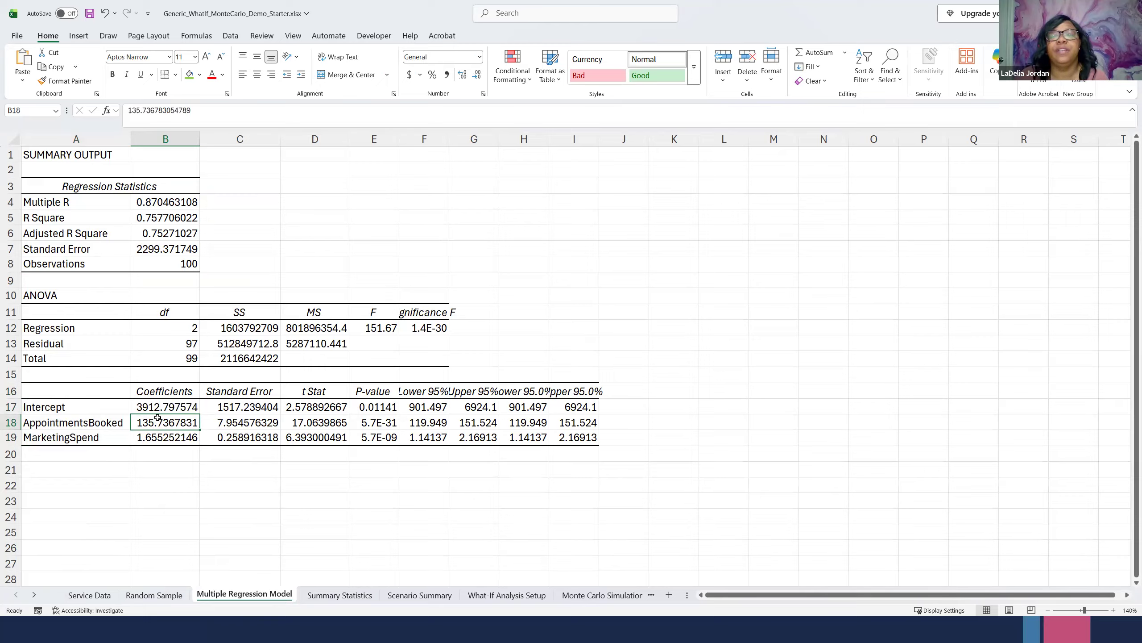
- Review the means and standard deviations of AppointmentsBooked and MarketingSpend on the Summary Statistics sheet
click(334, 593)
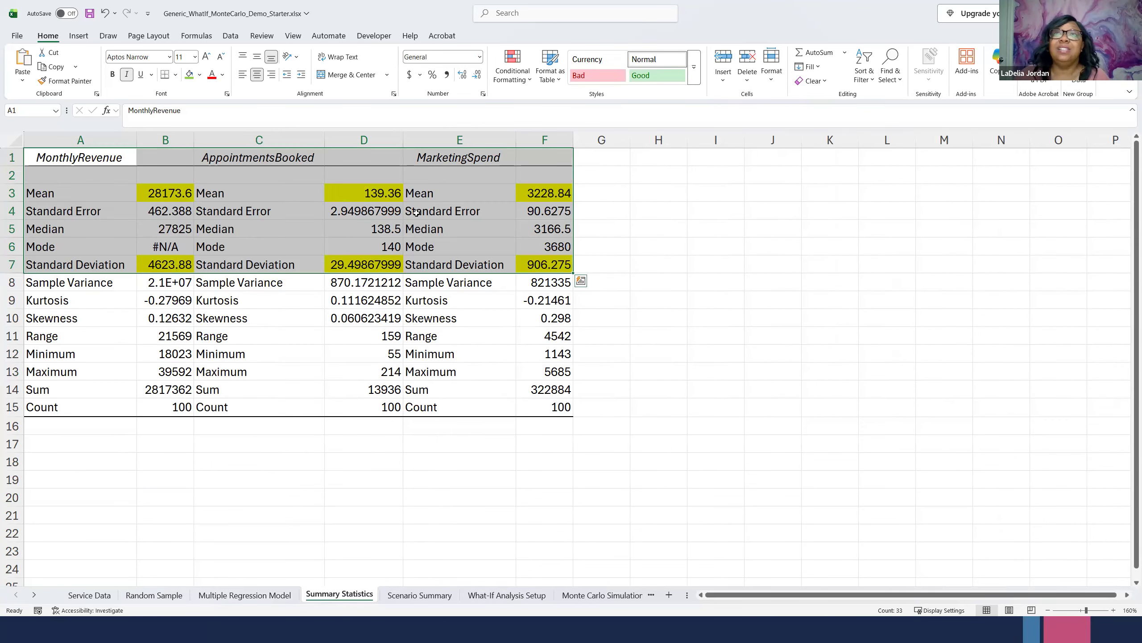
click(365, 191)
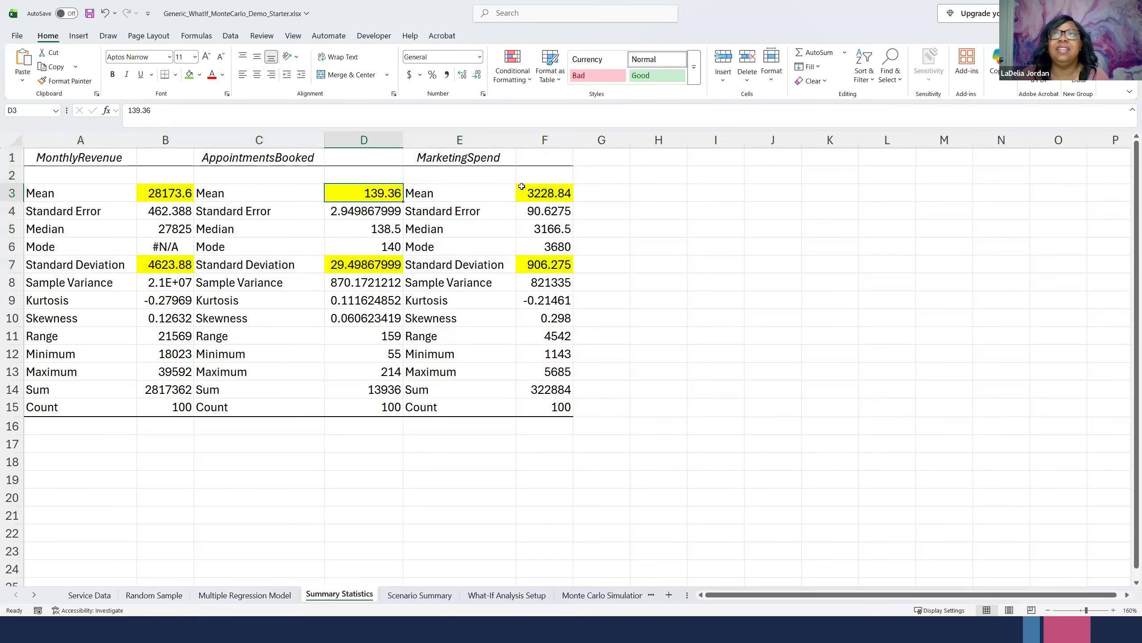
click(537, 191)
click(342, 265)
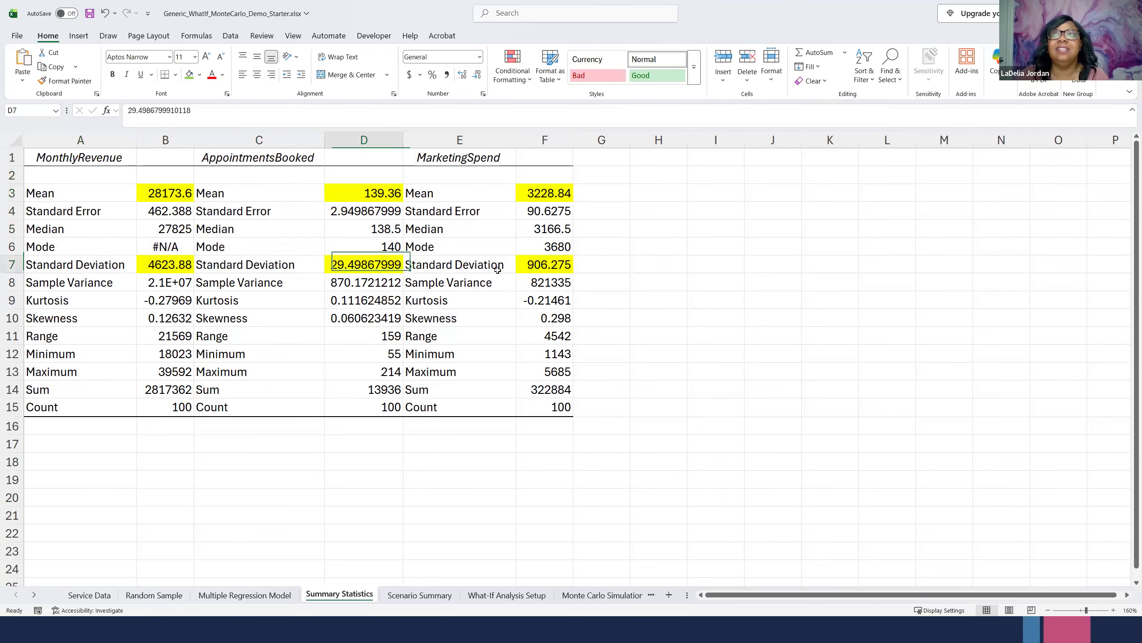
click(544, 265)
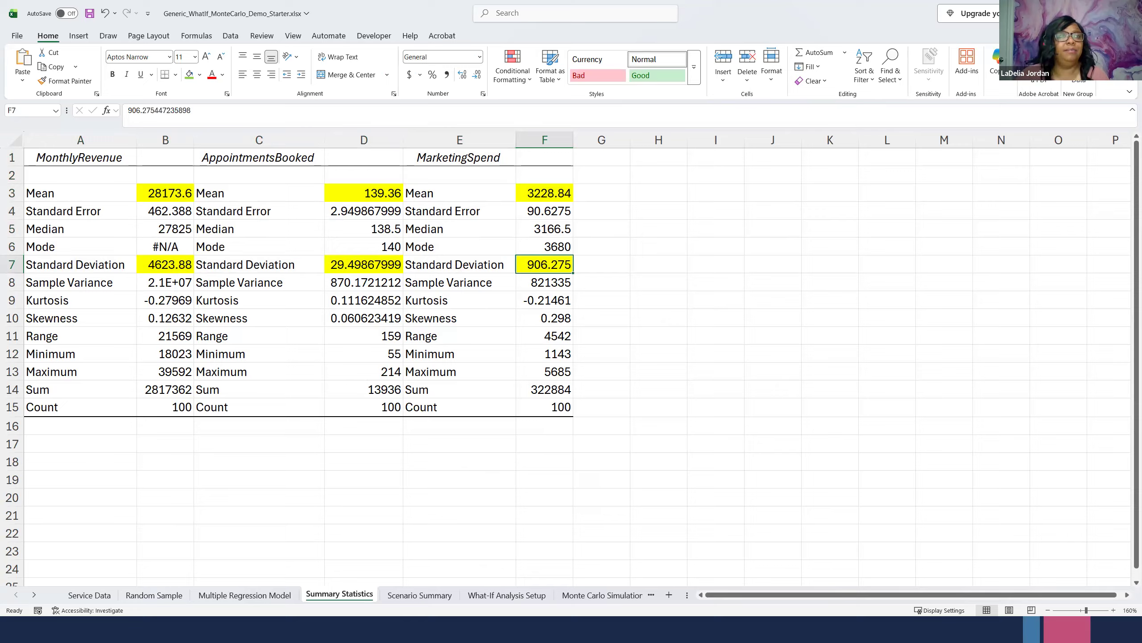
- Review the What-If Analysis Setup, Scenario Summary and Monte Carlo Simulation sheets in turn
click(496, 595)
scroll(307, 429, up, 2)
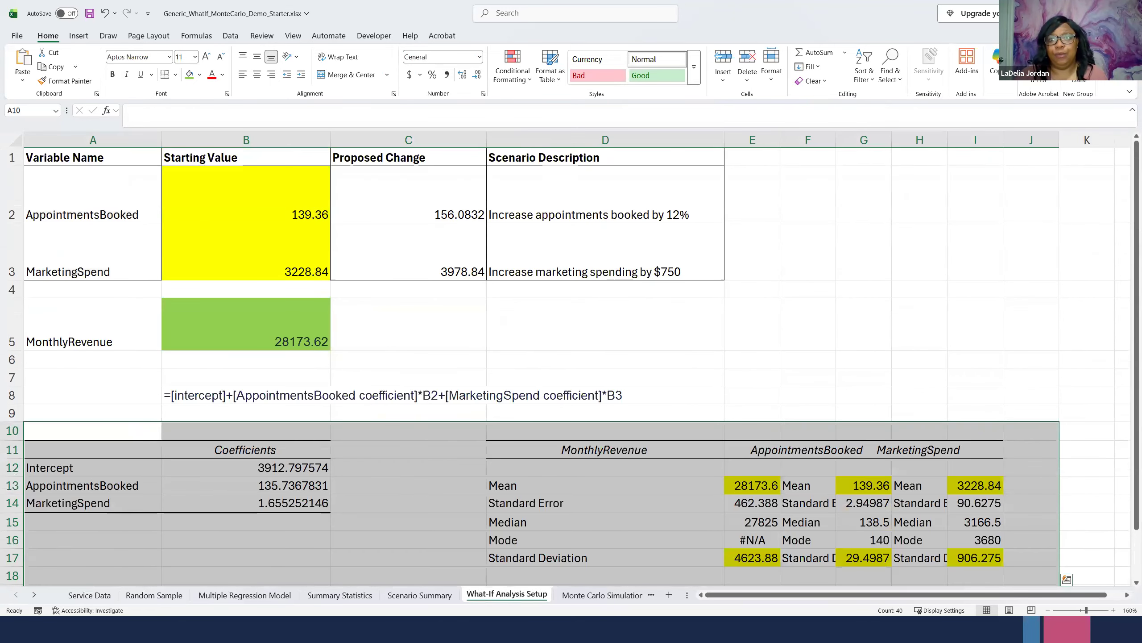
click(419, 595)
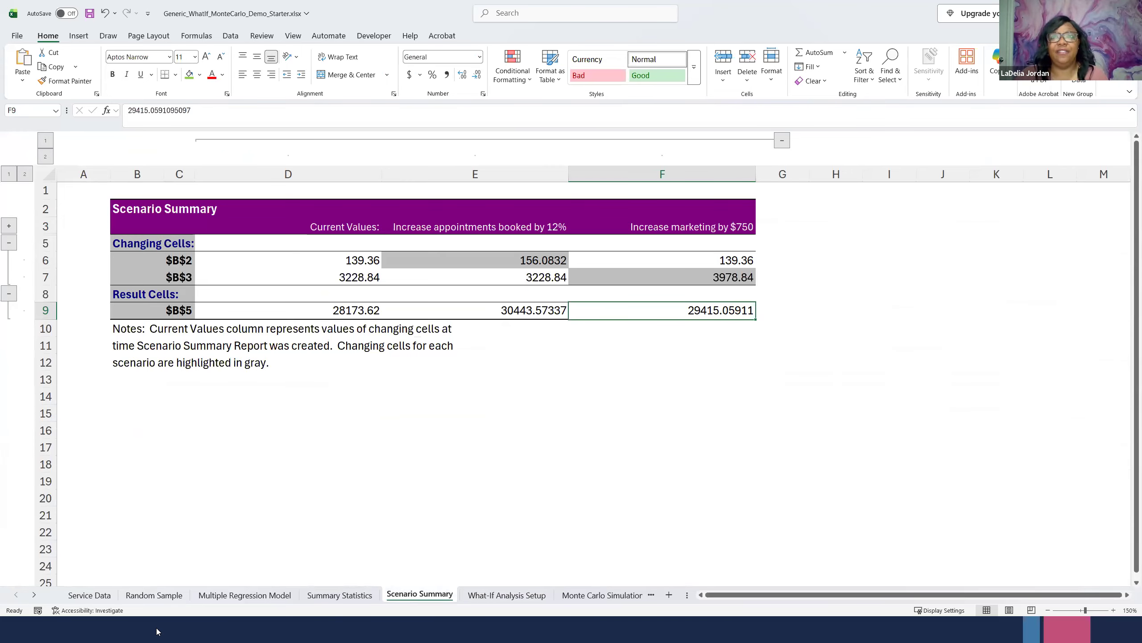
click(591, 598)
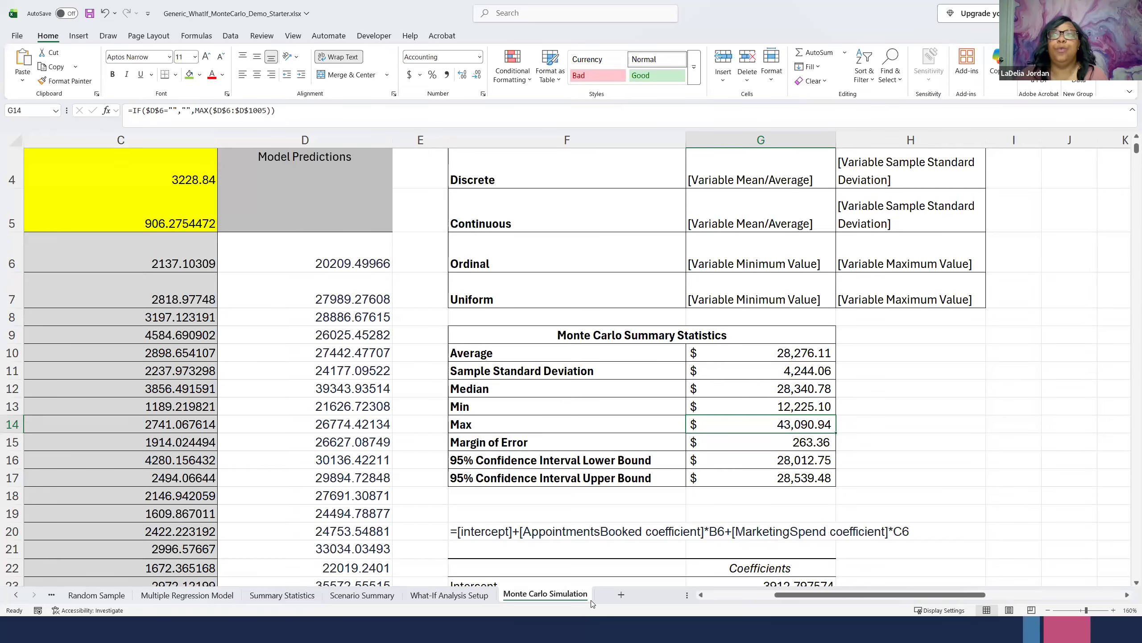
- Compare the result cells for the current values and both scenarios on the Scenario Summary sheet
click(367, 599)
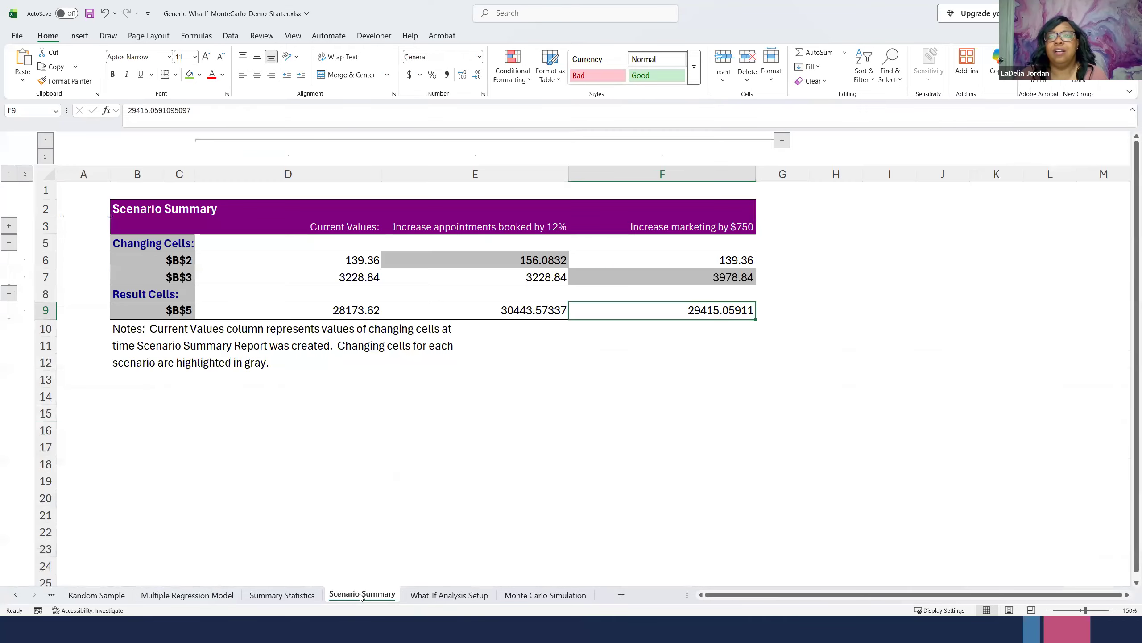
click(369, 315)
click(490, 312)
click(640, 312)
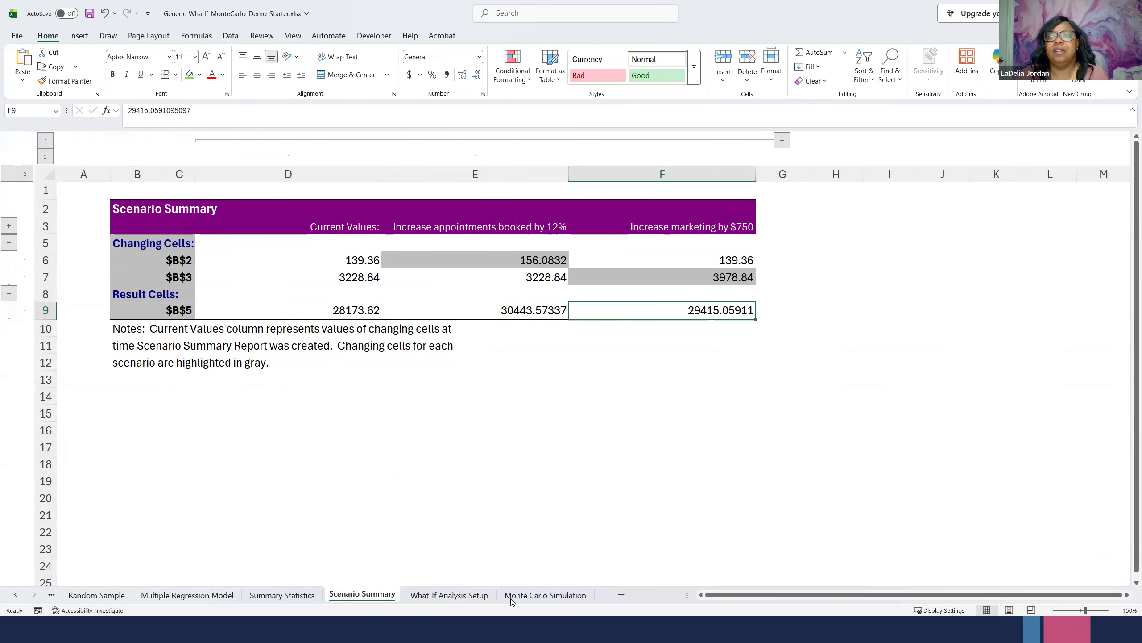
- Compare the Monte Carlo average, median and 95% confidence bounds with the Scenario Summary result for increasing appointments booked by 12%
click(513, 597)
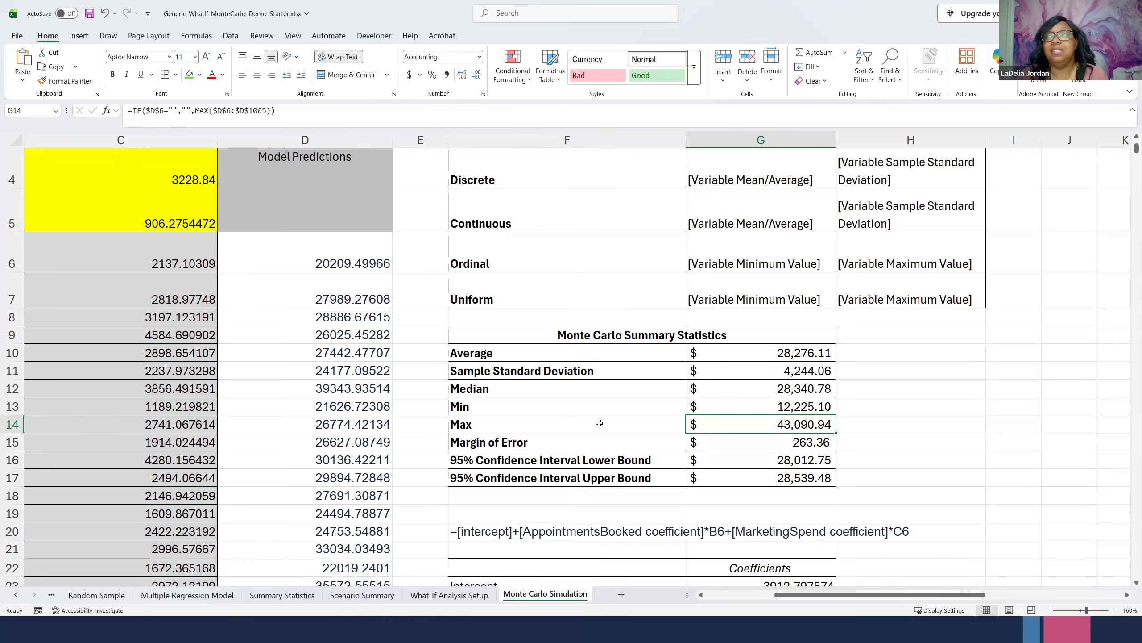
click(772, 391)
click(783, 354)
click(795, 463)
click(791, 472)
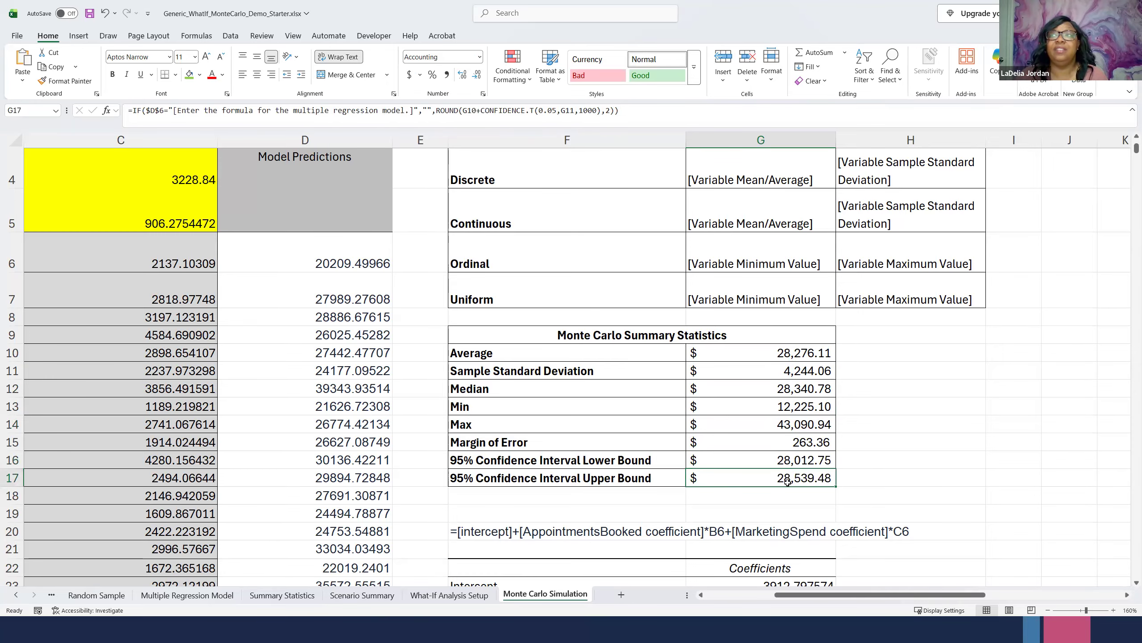
click(784, 460)
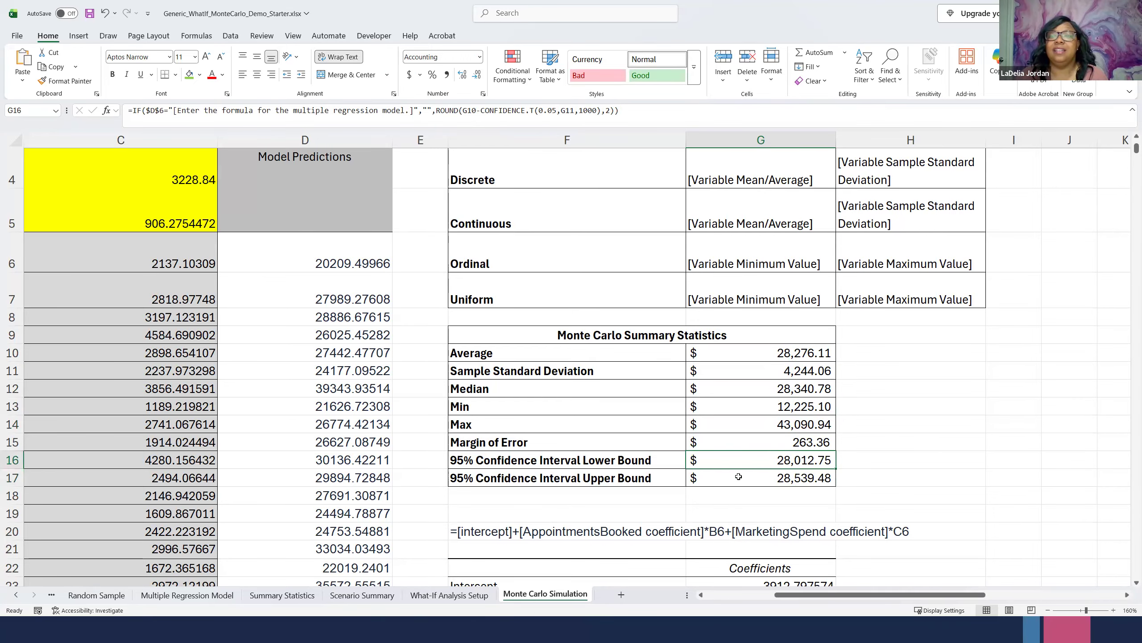
click(447, 595)
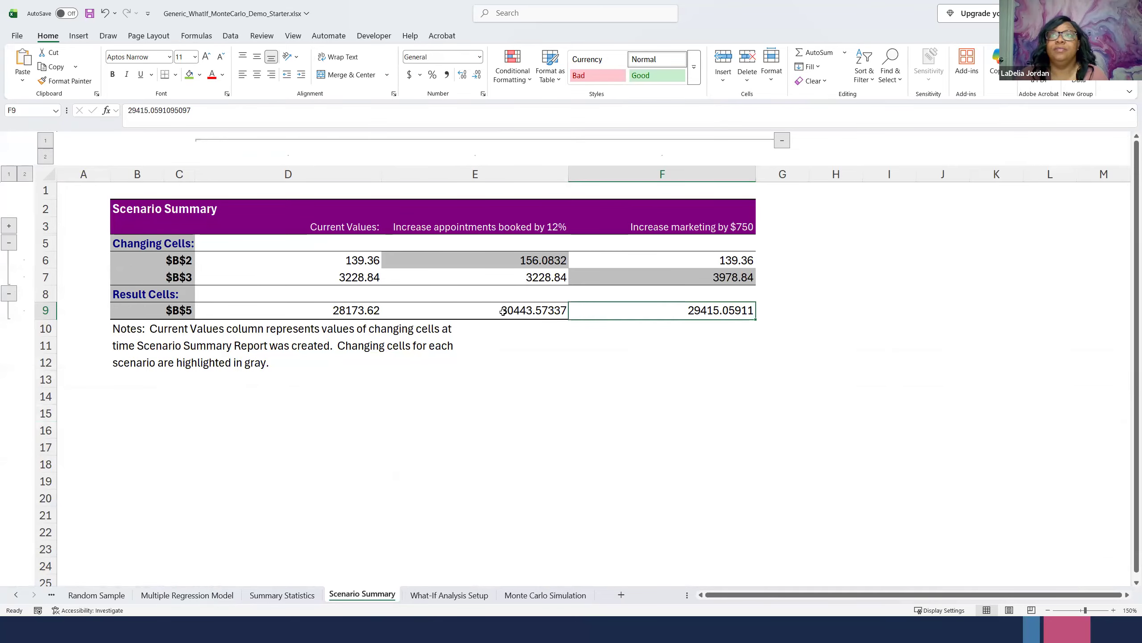
click(502, 312)
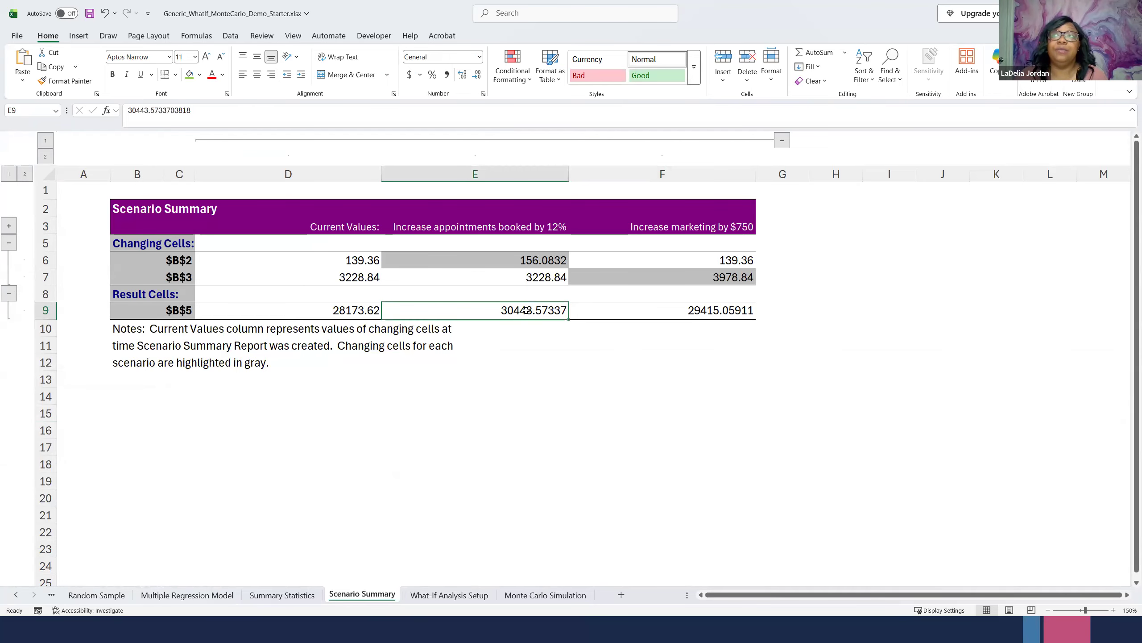